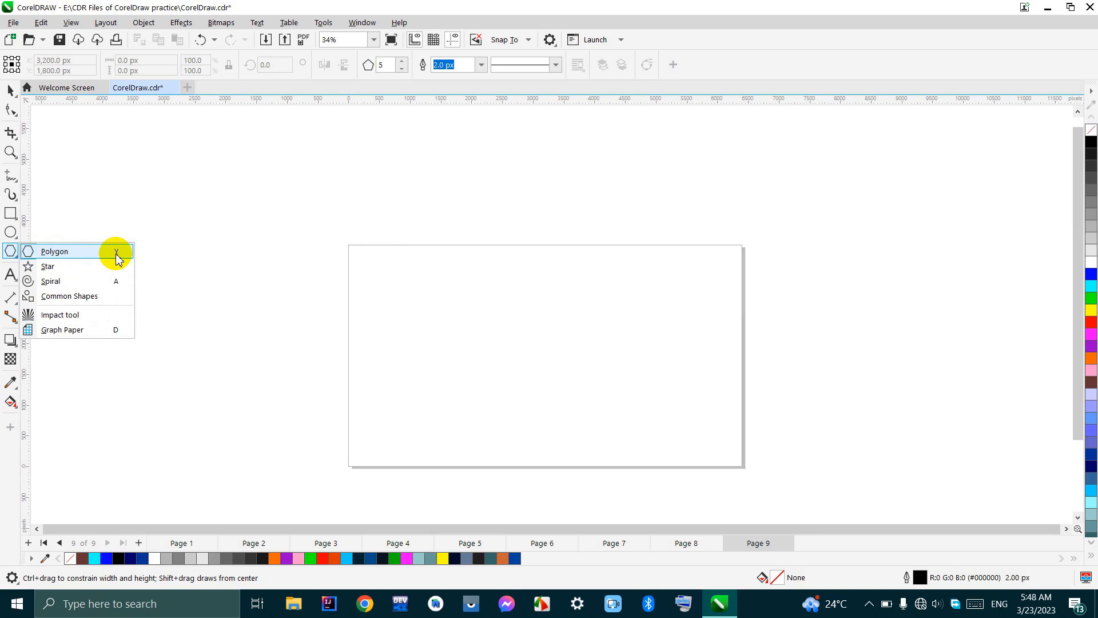
Step: Draw a five-sided polygon about 3,092 by 2,941 px over the page's upper edge and fill it red
{"action": "left_click", "coordinate": [117, 257]}
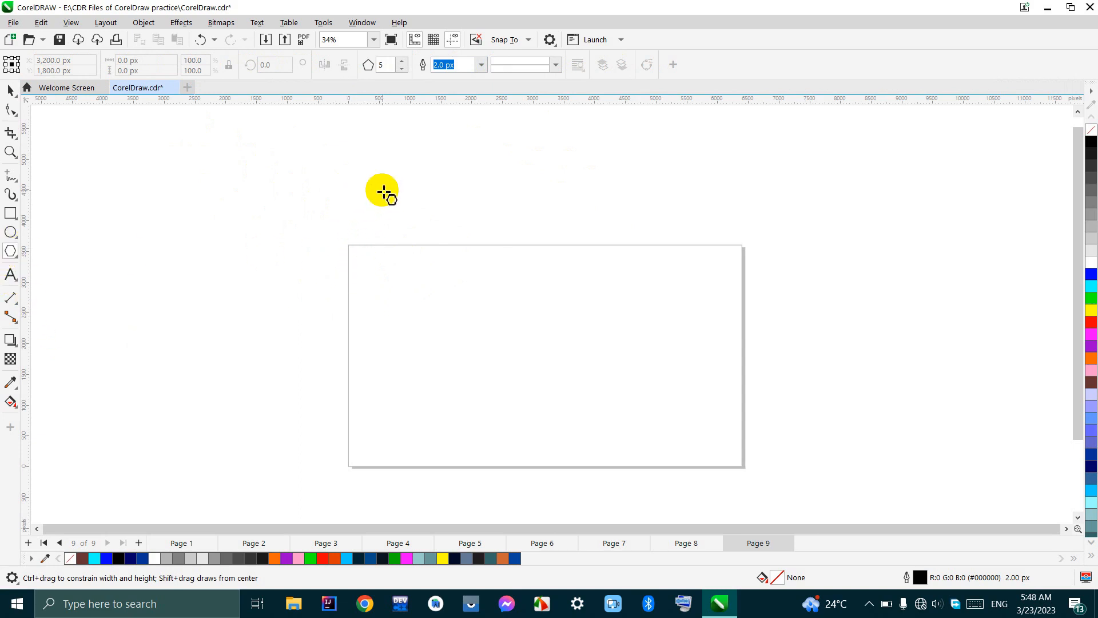
{"action": "mouse_move", "coordinate": [383, 192]}
{"action": "left_mouse_down"}
{"action": "mouse_move", "coordinate": [486, 316]}
{"action": "mouse_move", "coordinate": [552, 372]}
{"action": "mouse_move", "coordinate": [437, 322]}
{"action": "mouse_move", "coordinate": [576, 324]}
{"action": "mouse_move", "coordinate": [538, 342]}
{"action": "mouse_move", "coordinate": [585, 342]}
{"action": "mouse_move", "coordinate": [450, 325]}
{"action": "mouse_move", "coordinate": [548, 337]}
{"action": "mouse_move", "coordinate": [510, 311]}
{"action": "mouse_move", "coordinate": [581, 317]}
{"action": "mouse_move", "coordinate": [492, 309]}
{"action": "left_mouse_up"}
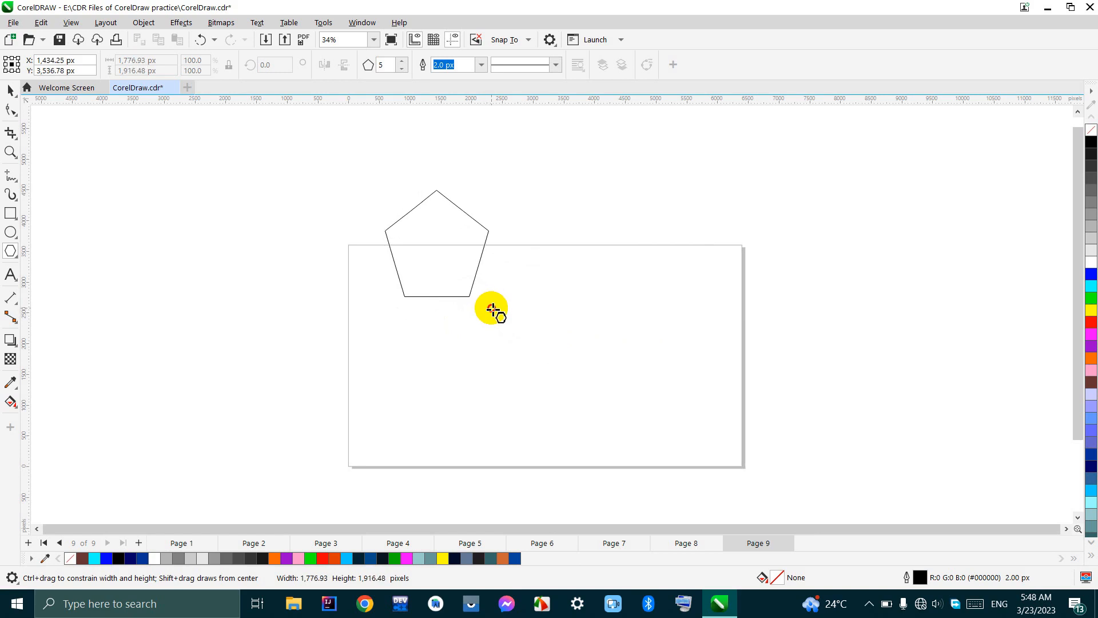
{"action": "left_click_drag", "start_coordinate": [492, 309], "coordinate": [585, 350]}
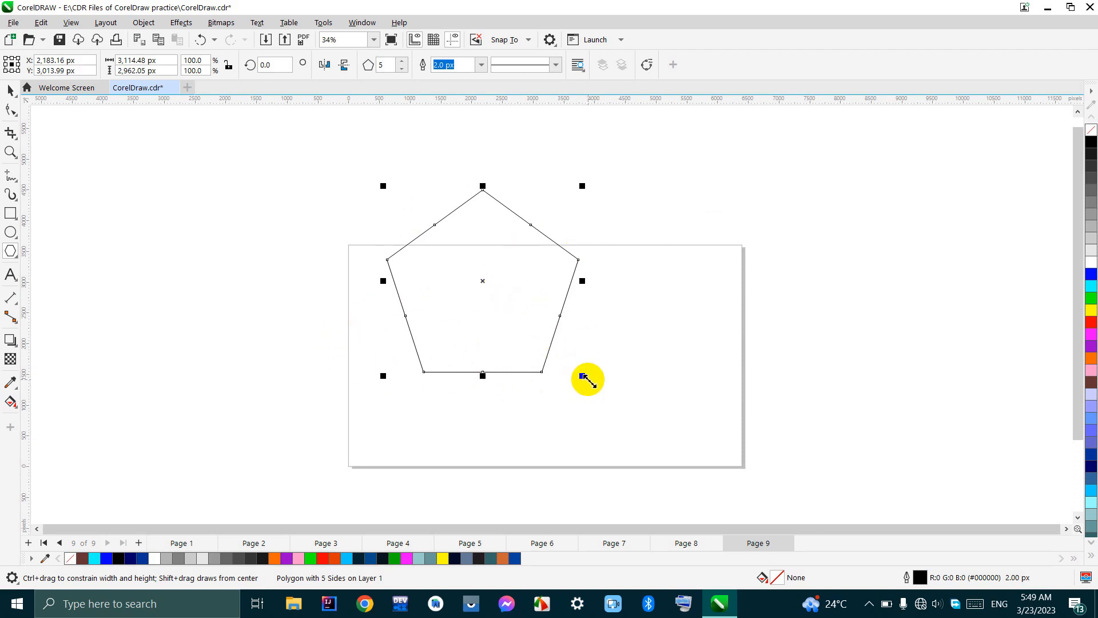
{"action": "mouse_move", "coordinate": [588, 379]}
{"action": "left_mouse_down"}
{"action": "mouse_move", "coordinate": [662, 437]}
{"action": "mouse_move", "coordinate": [579, 392]}
{"action": "mouse_move", "coordinate": [581, 375]}
{"action": "left_mouse_up"}
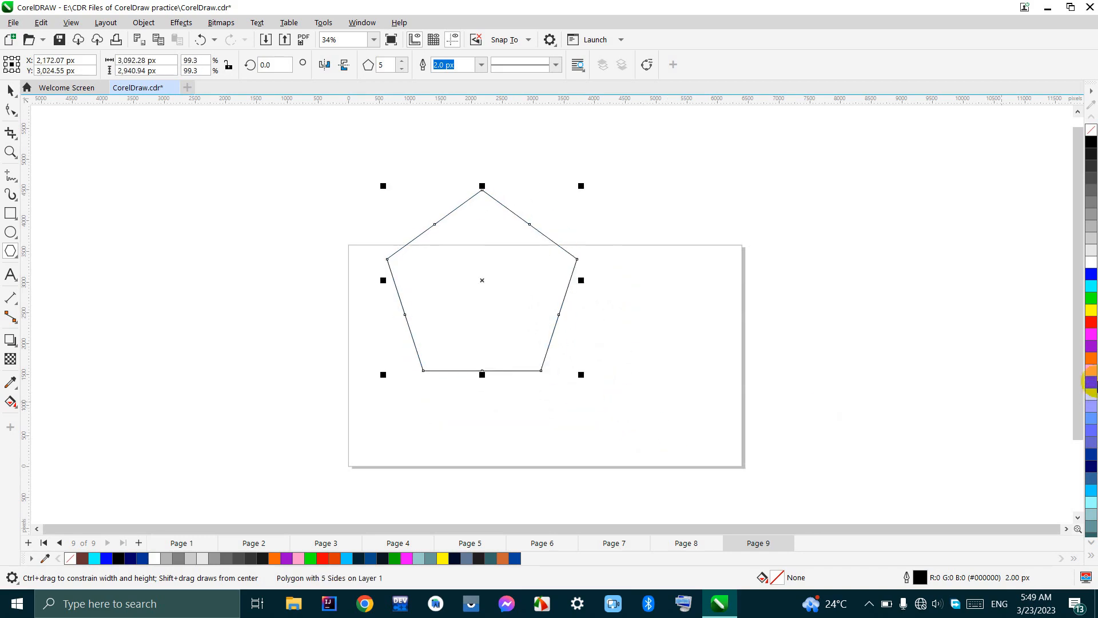
{"action": "left_click", "coordinate": [1091, 326]}
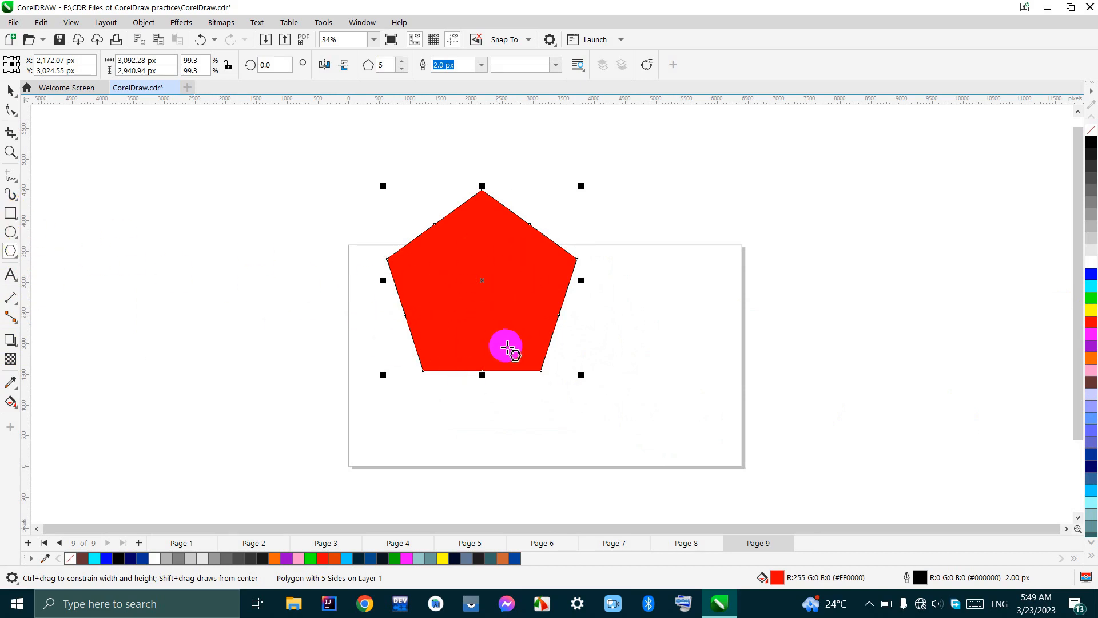
Step: Enlarge the red pentagon and stretch it horizontally to about 5,324 by 3,647 px
{"action": "left_click_drag", "start_coordinate": [582, 376], "coordinate": [604, 396]}
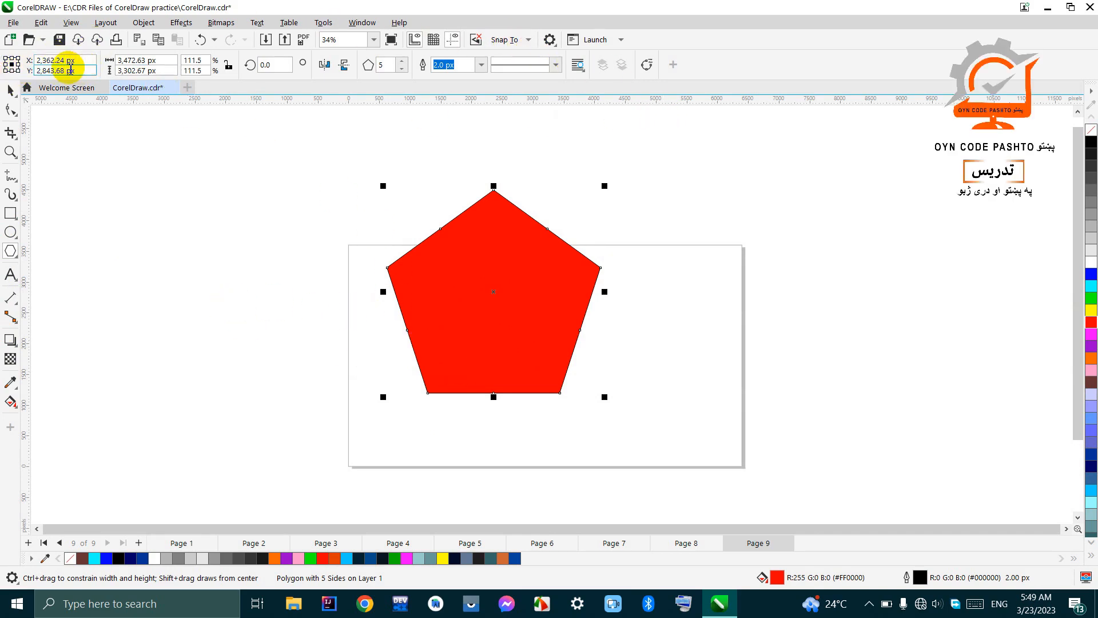
{"action": "left_click", "coordinate": [164, 62]}
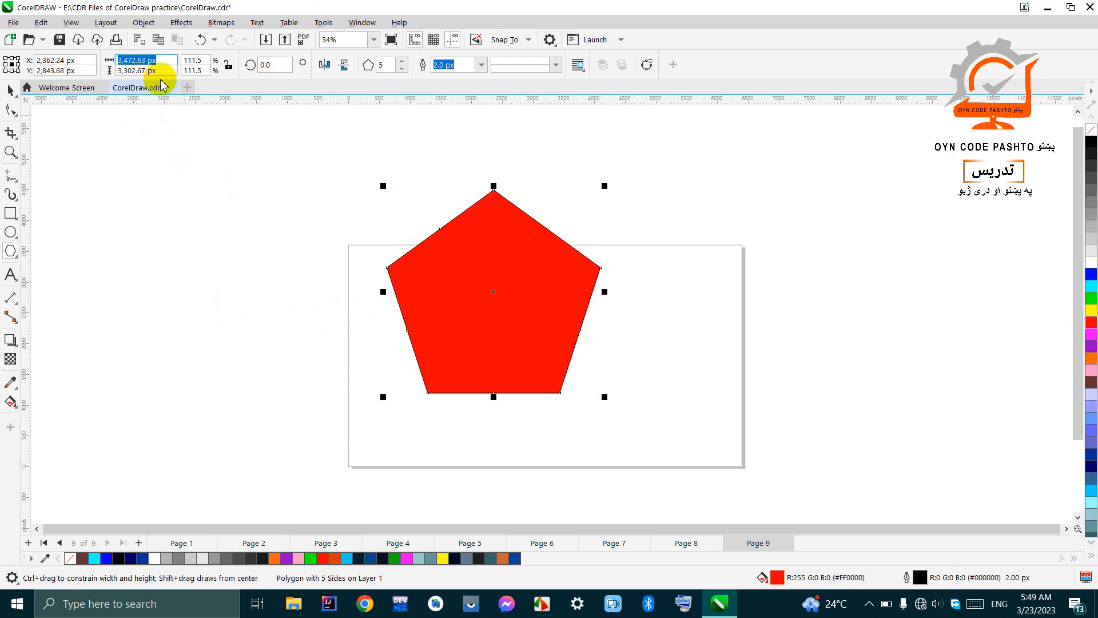
{"action": "left_click_drag", "start_coordinate": [380, 182], "coordinate": [326, 166]}
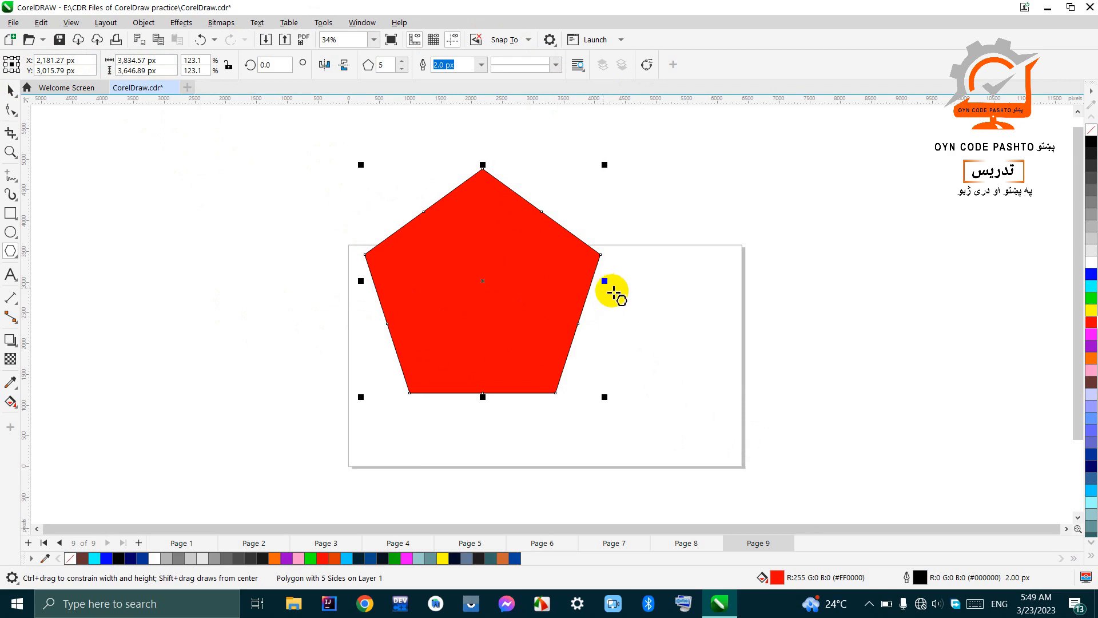
{"action": "left_click_drag", "start_coordinate": [604, 281], "coordinate": [696, 304]}
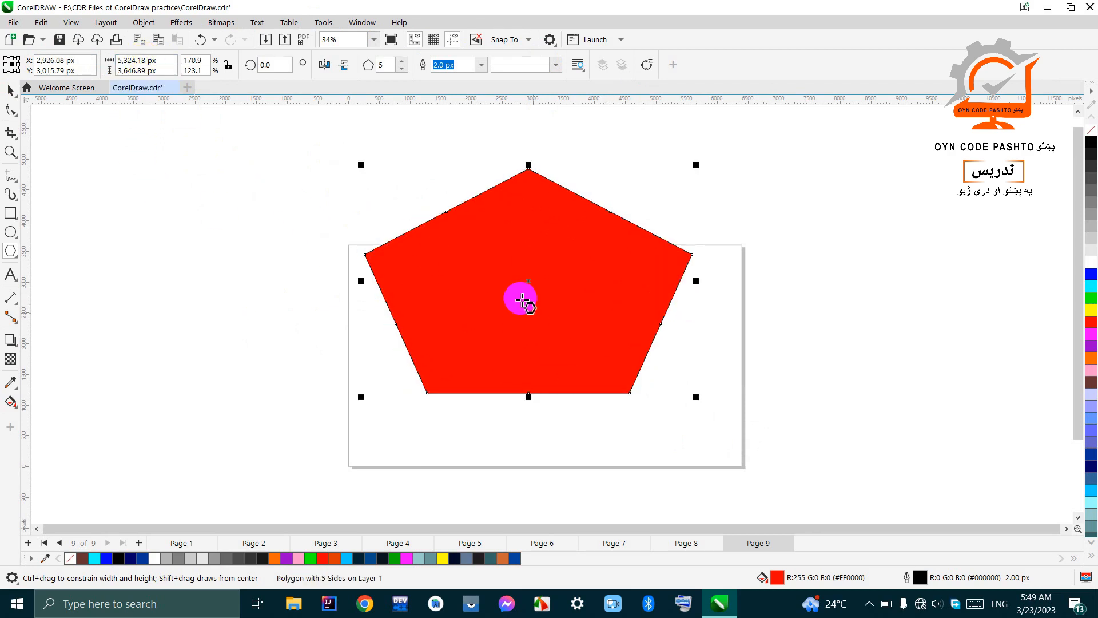
Step: Draw a green pentagon about 2,150 by 2,280 px beside the page and a yellow one about 2,053 by 1,666 px overlapping the red pentagon's corner
{"action": "left_click_drag", "start_coordinate": [159, 202], "coordinate": [300, 350]}
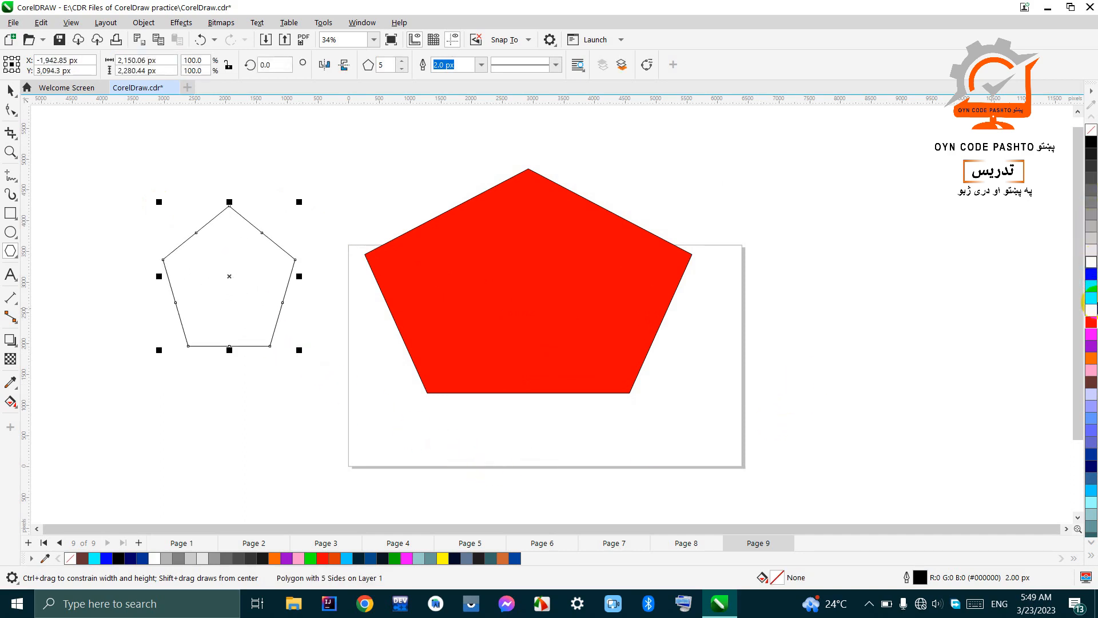
{"action": "left_click", "coordinate": [1091, 302]}
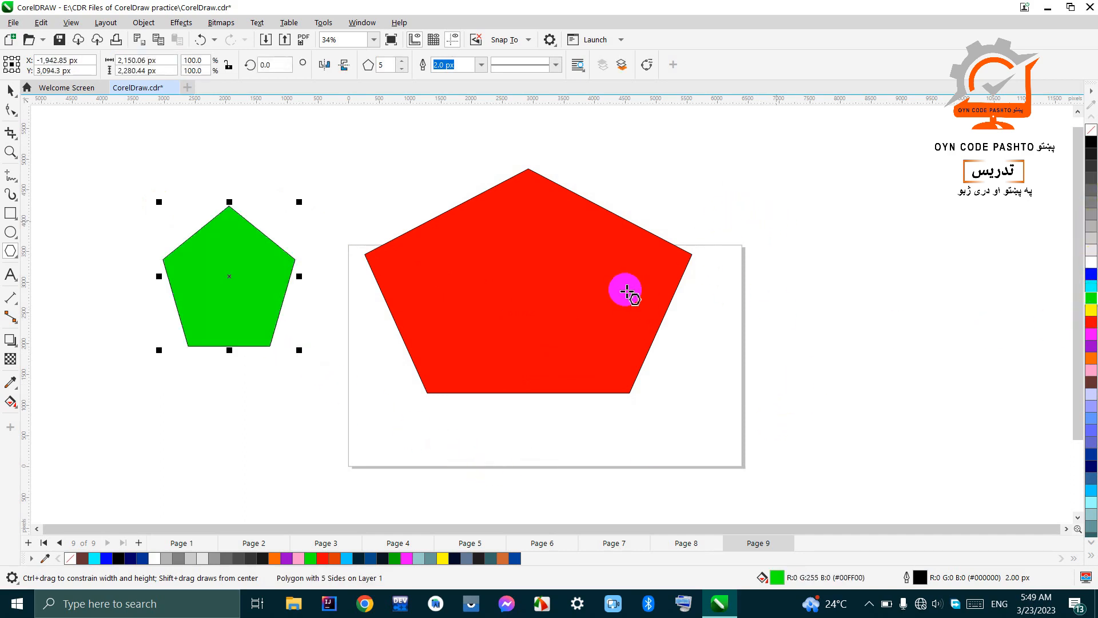
{"action": "left_click_drag", "start_coordinate": [787, 191], "coordinate": [654, 302]}
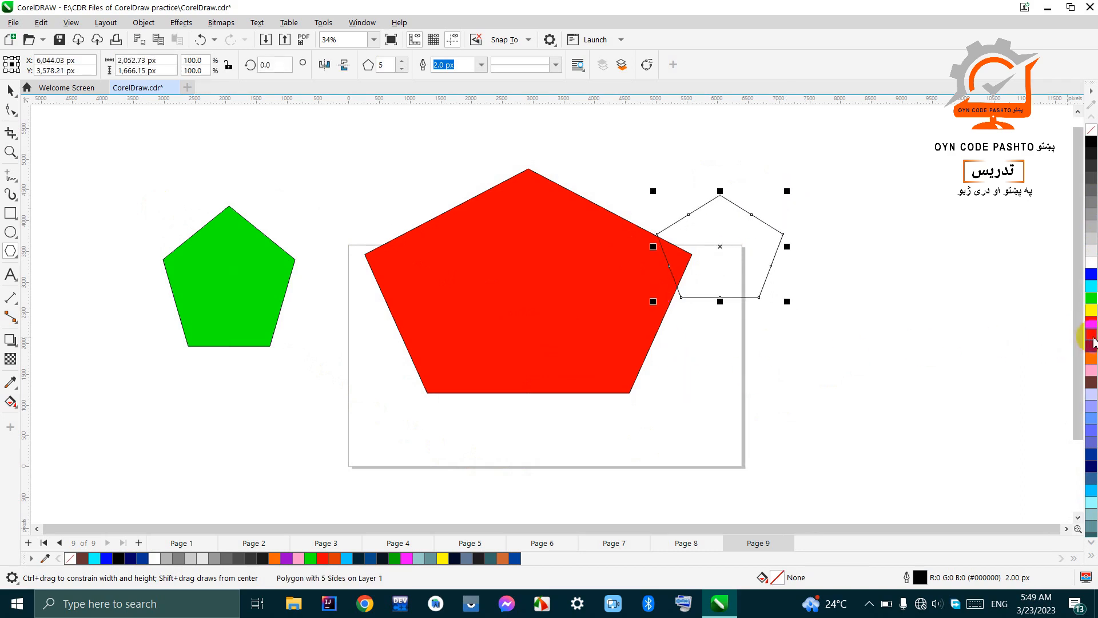
{"action": "left_click", "coordinate": [1091, 311]}
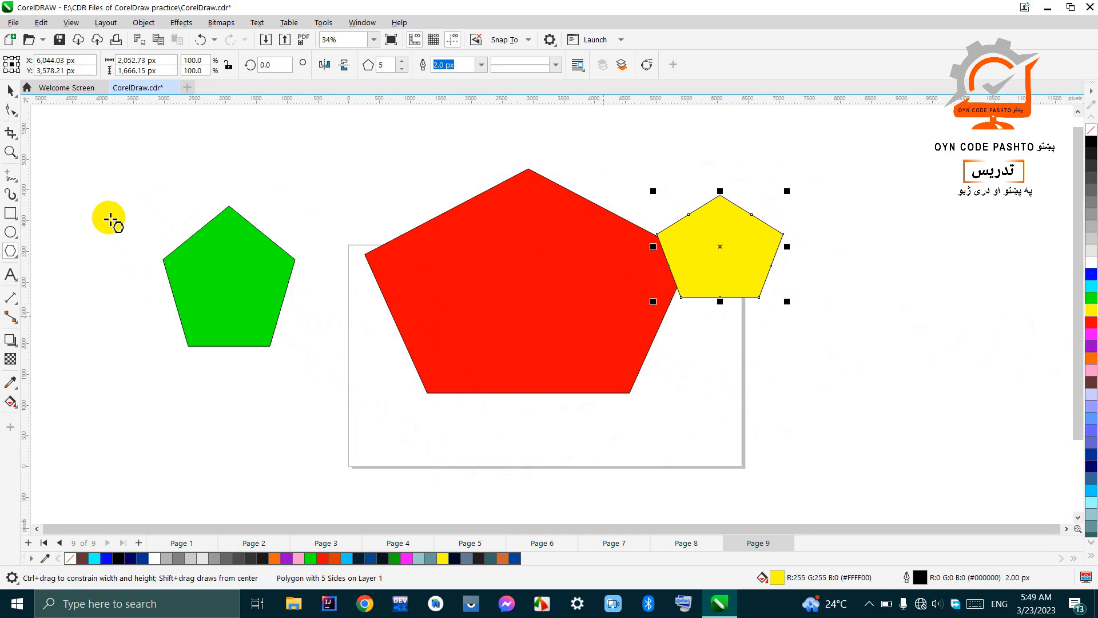
Step: Select the red, green and yellow pentagons together and delete them
{"action": "left_click", "coordinate": [9, 91]}
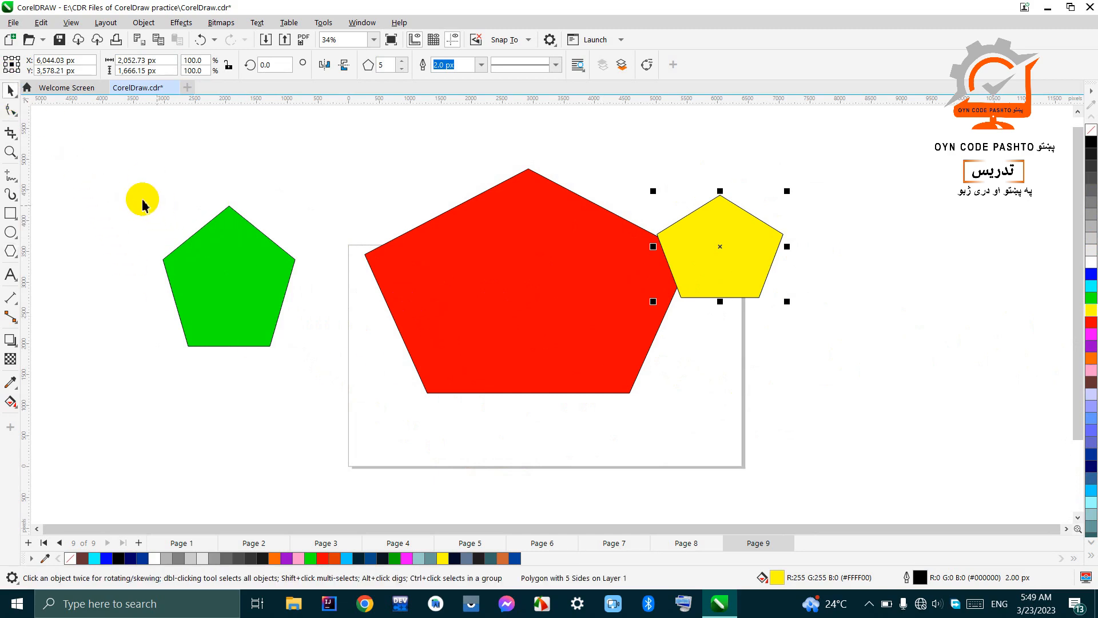
{"action": "left_click_drag", "start_coordinate": [103, 150], "coordinate": [797, 430]}
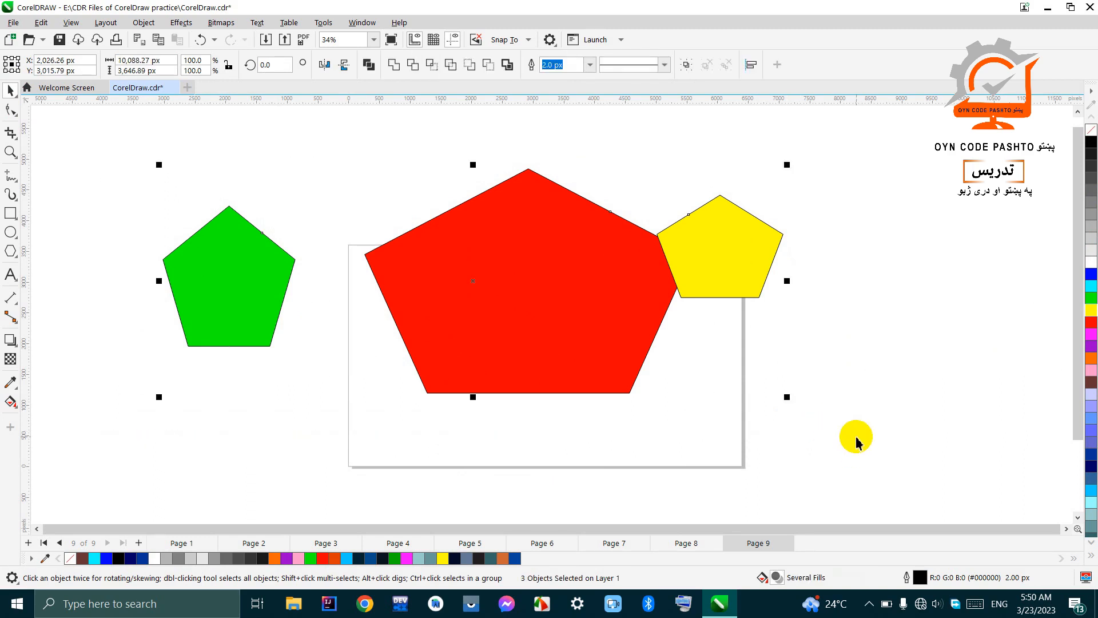
{"action": "key", "text": "Delete"}
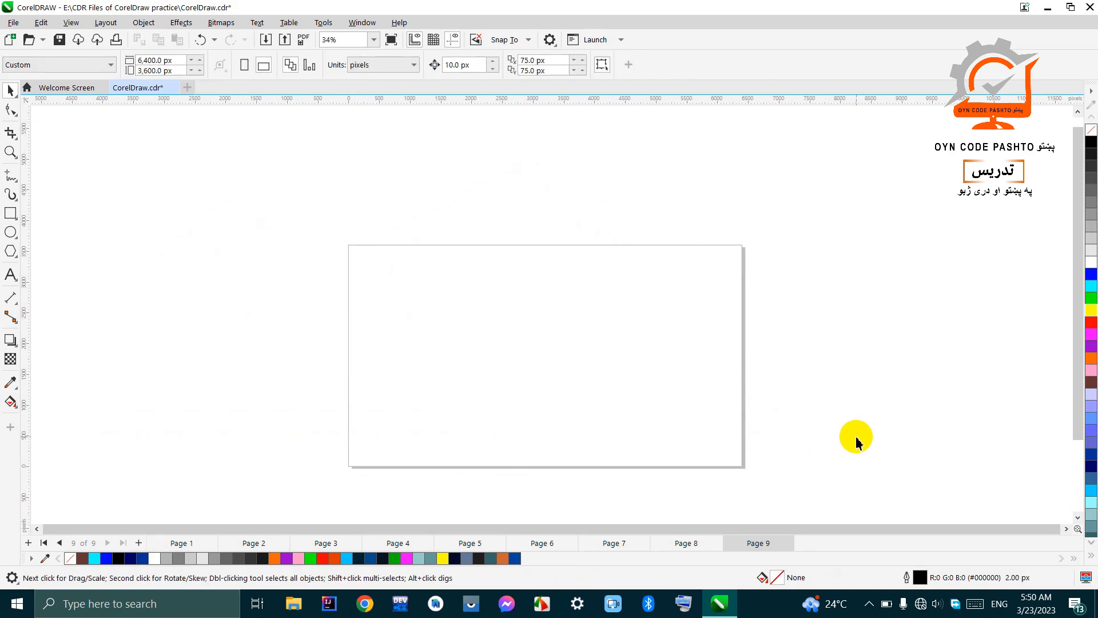
Step: Draw a proportionally constrained pentagon about 1,663 by 1,582 px over the page's upper edge
{"action": "left_click", "coordinate": [10, 250]}
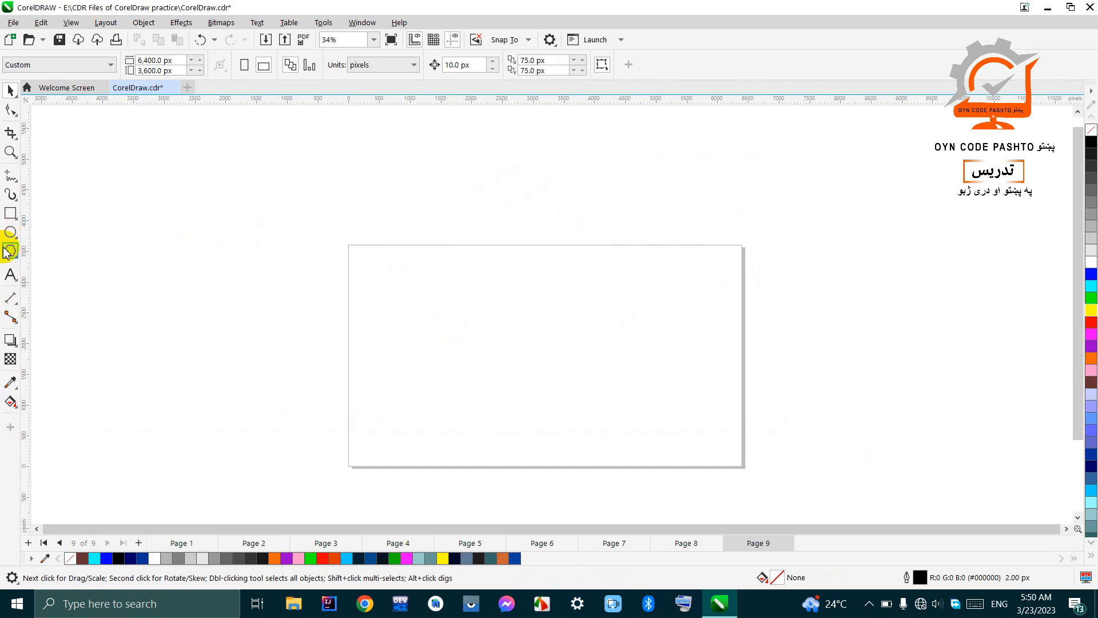
{"action": "mouse_move", "coordinate": [383, 232]}
{"action": "left_mouse_down"}
{"action": "mouse_move", "coordinate": [421, 324]}
{"action": "mouse_move", "coordinate": [461, 341]}
{"action": "left_mouse_up"}
{"action": "key", "text": "ctrl"}
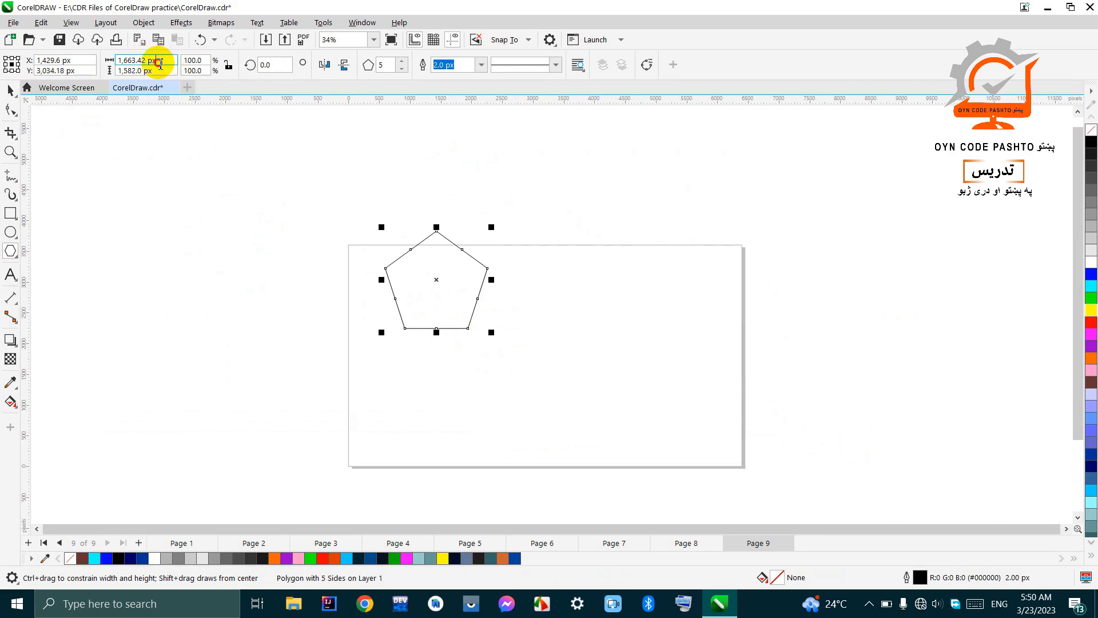
Step: Lock the pentagon's width-to-height ratio and unlock it again, leaving its dimensions unedited
{"action": "left_click", "coordinate": [123, 62]}
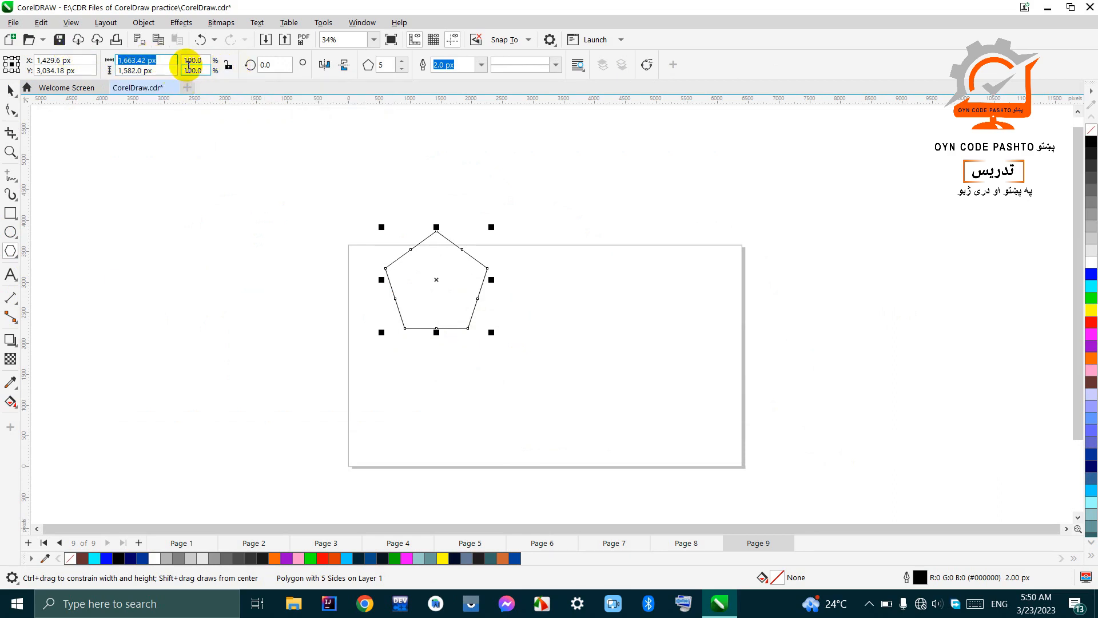
{"action": "left_click_drag", "start_coordinate": [165, 63], "coordinate": [121, 62]}
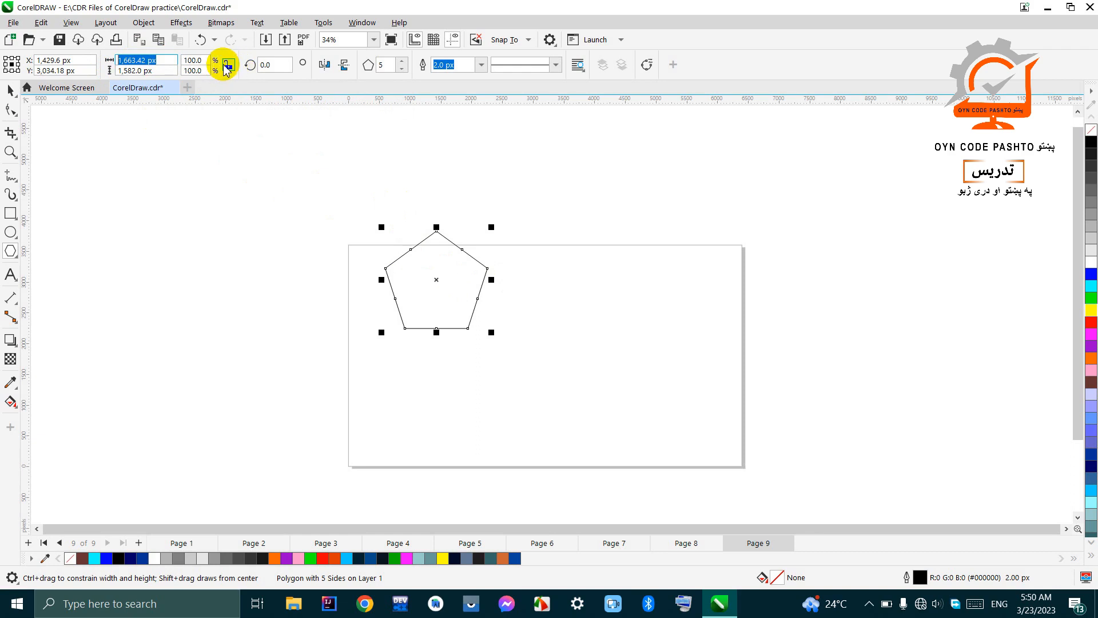
{"action": "left_click", "coordinate": [166, 70]}
{"action": "left_click", "coordinate": [161, 61]}
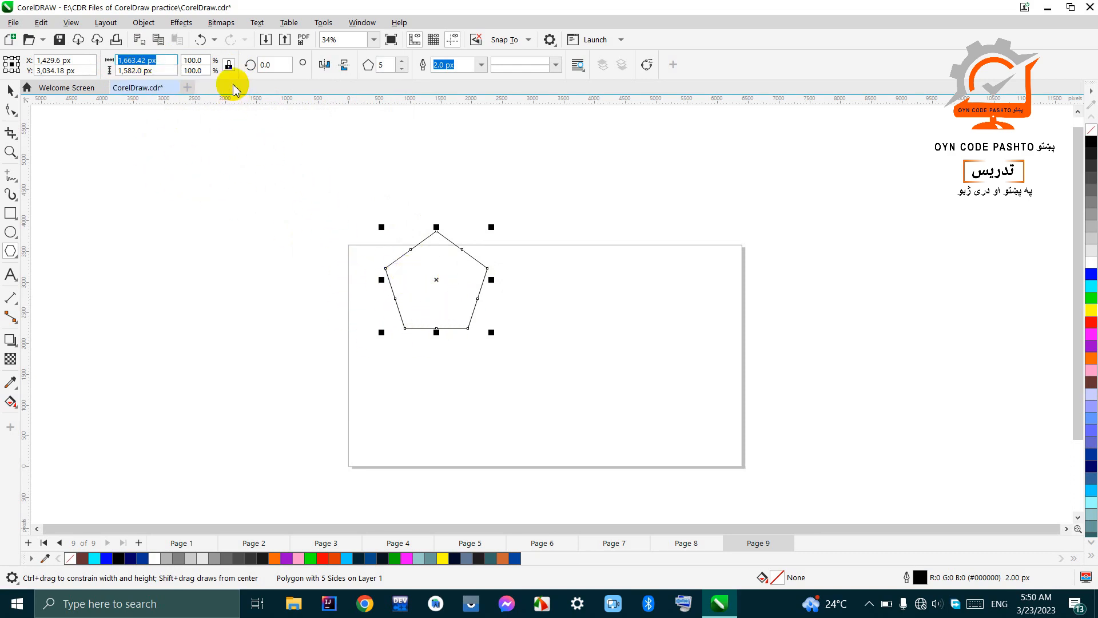
{"action": "left_click", "coordinate": [218, 63]}
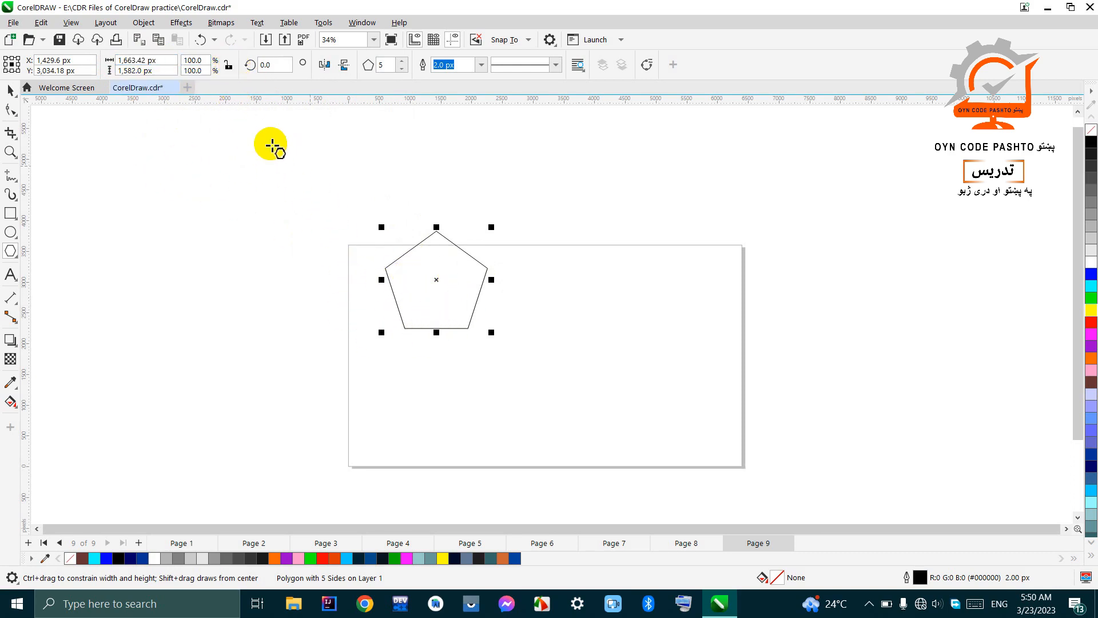
Step: Try rotating the pentagon by 45 degrees and undo the rotation
{"action": "left_click", "coordinate": [271, 66]}
{"action": "left_click_drag", "start_coordinate": [274, 69], "coordinate": [241, 67]}
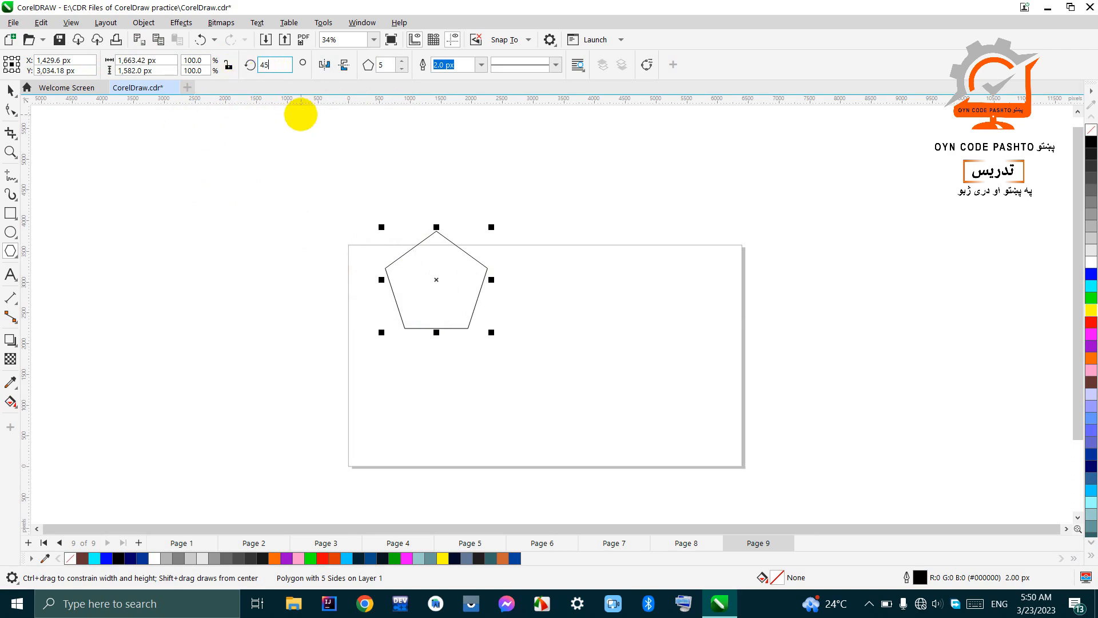
{"action": "key", "text": "Return"}
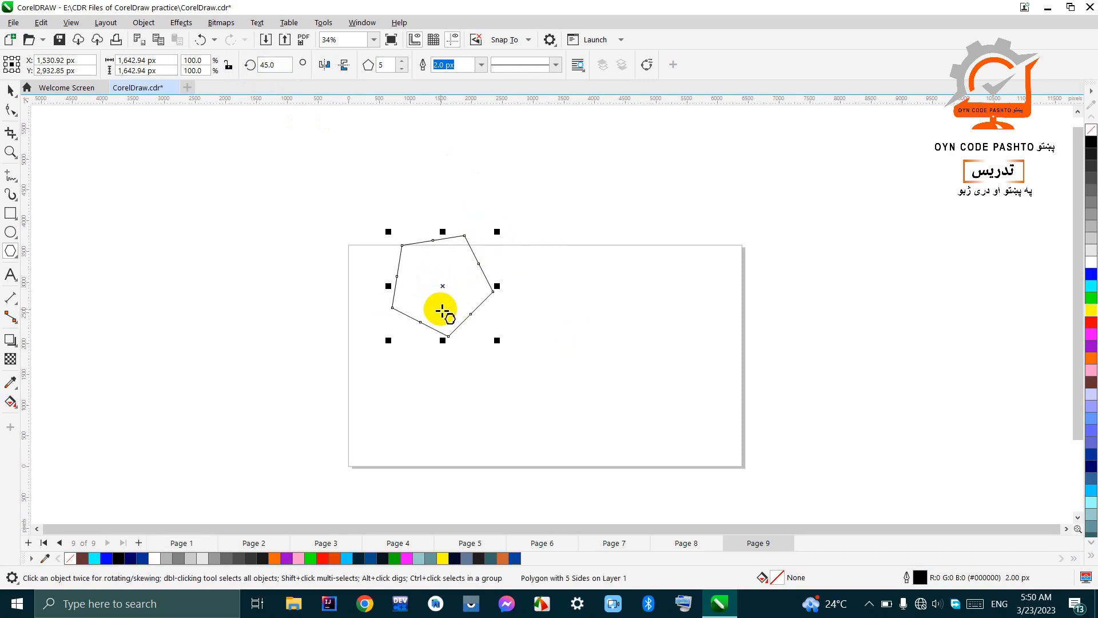
{"action": "key", "text": "ctrl+z"}
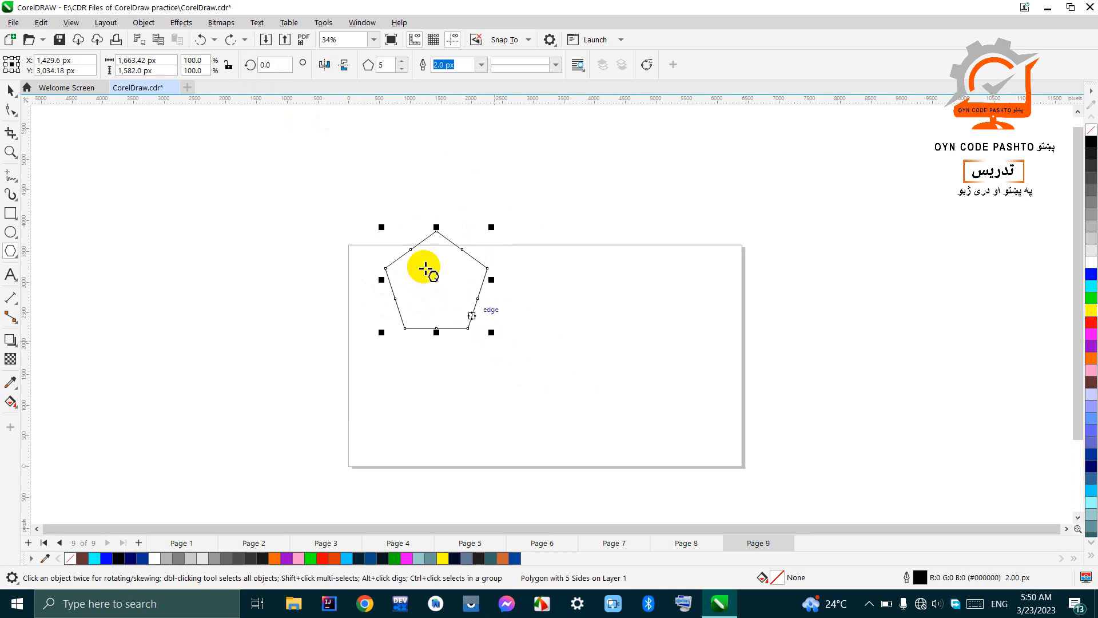
Step: Fill the pentagon with cyan and switch to the Pick tool
{"action": "left_click", "coordinate": [1091, 286]}
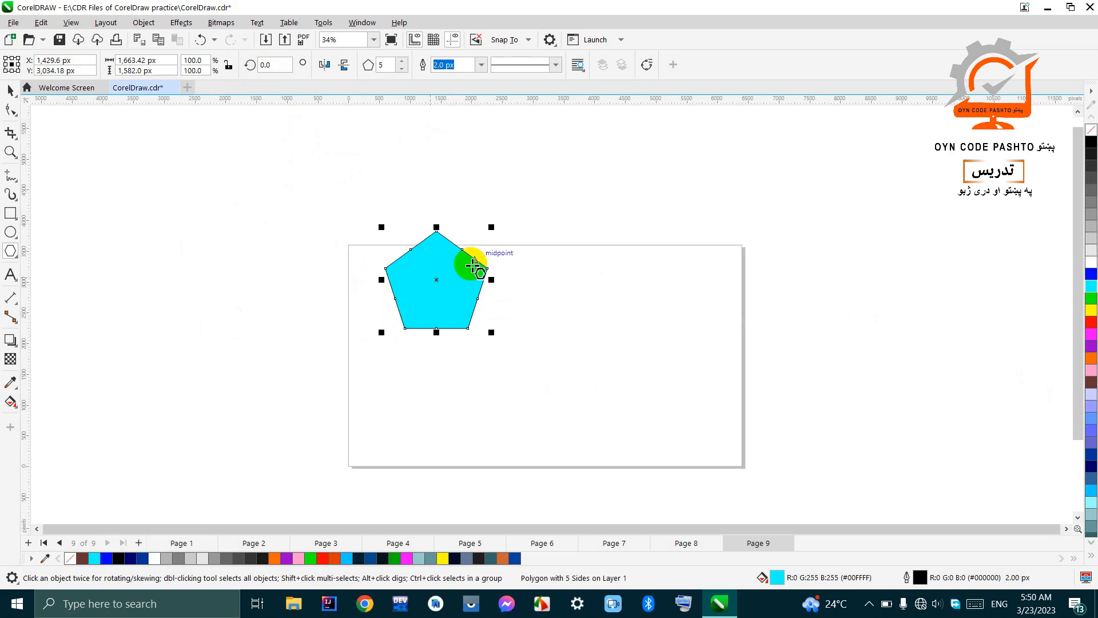
{"action": "key", "text": "space"}
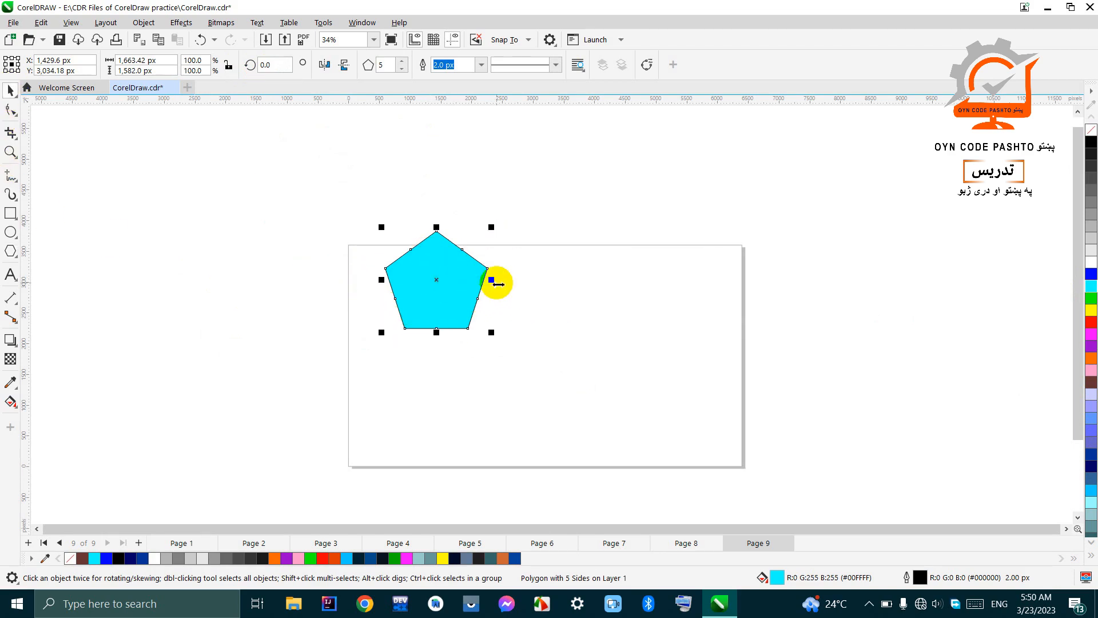
Step: Stretch the cyan pentagon to about 2,367 px wide and rotate it clockwise to an angle of about 310 degrees
{"action": "left_click", "coordinate": [493, 286]}
{"action": "left_click_drag", "start_coordinate": [492, 282], "coordinate": [535, 297]}
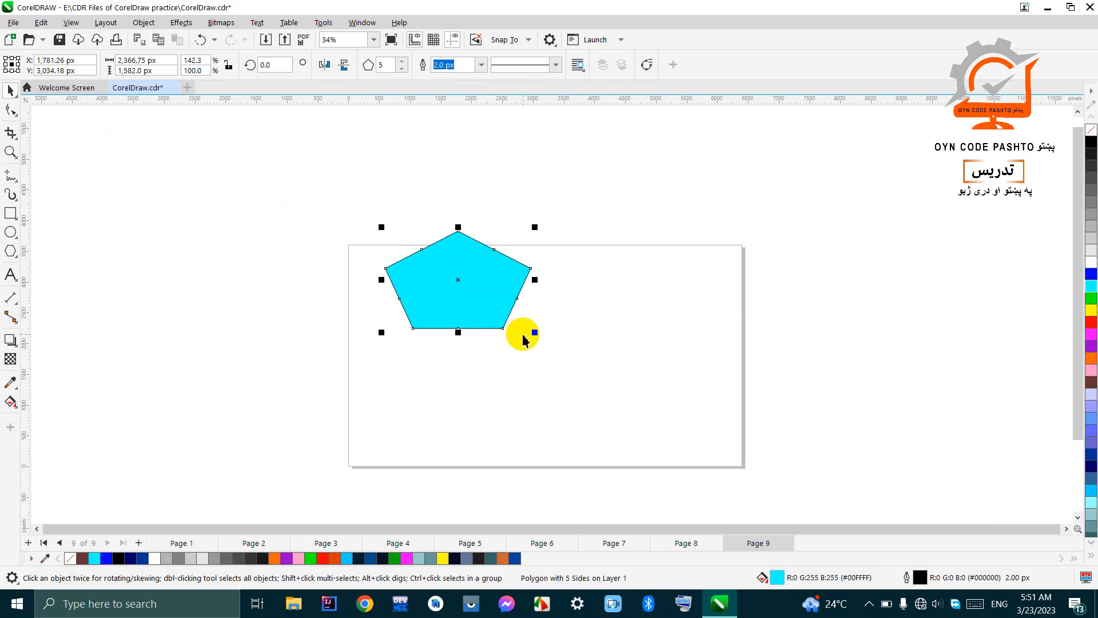
{"action": "left_click", "coordinate": [504, 274]}
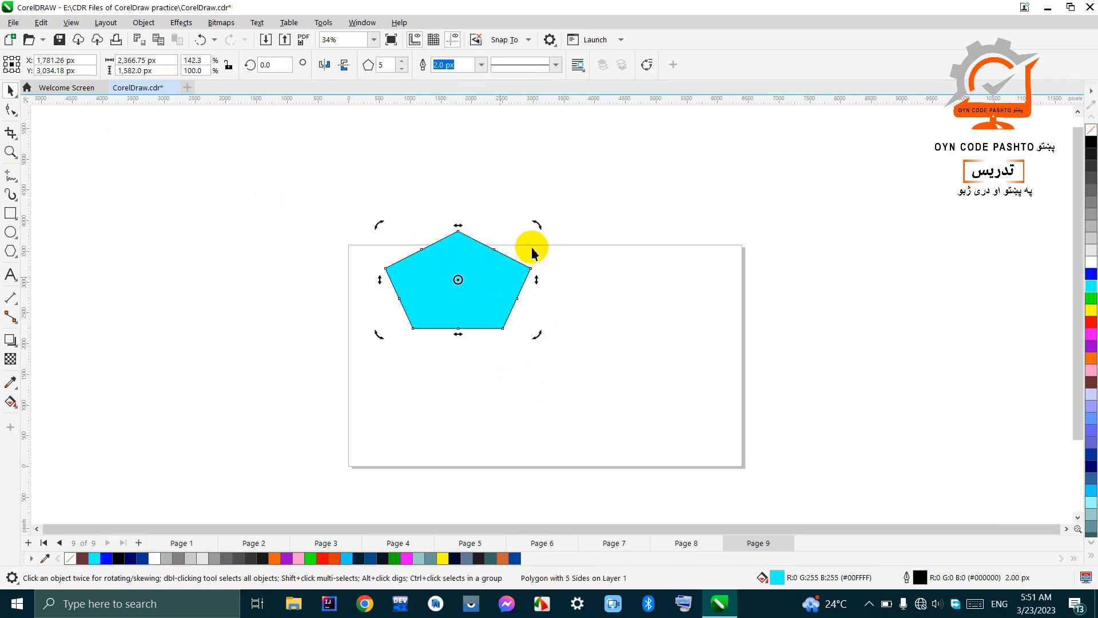
{"action": "left_click_drag", "start_coordinate": [537, 223], "coordinate": [539, 301]}
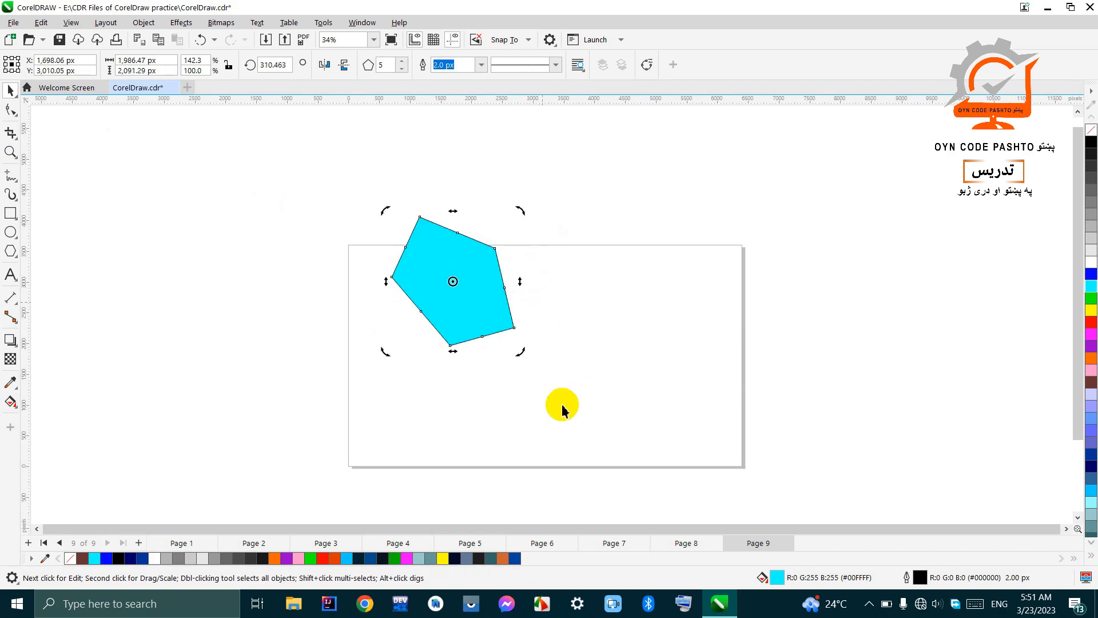
Step: Mirror the rotated cyan pentagon horizontally and vertically
{"action": "left_click", "coordinate": [326, 66]}
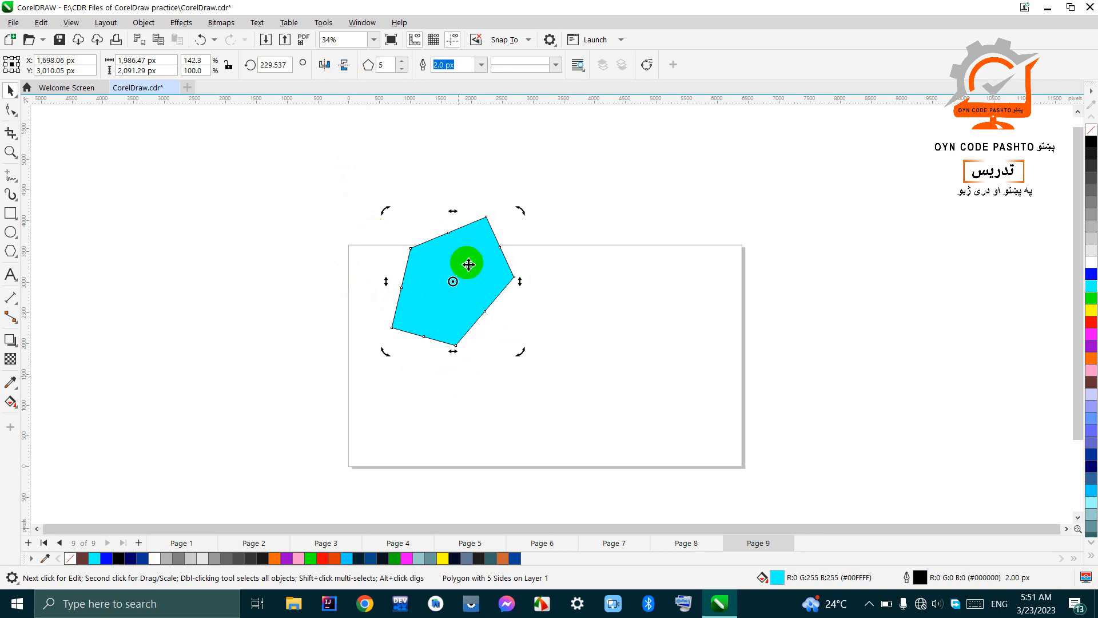
{"action": "left_click", "coordinate": [343, 67]}
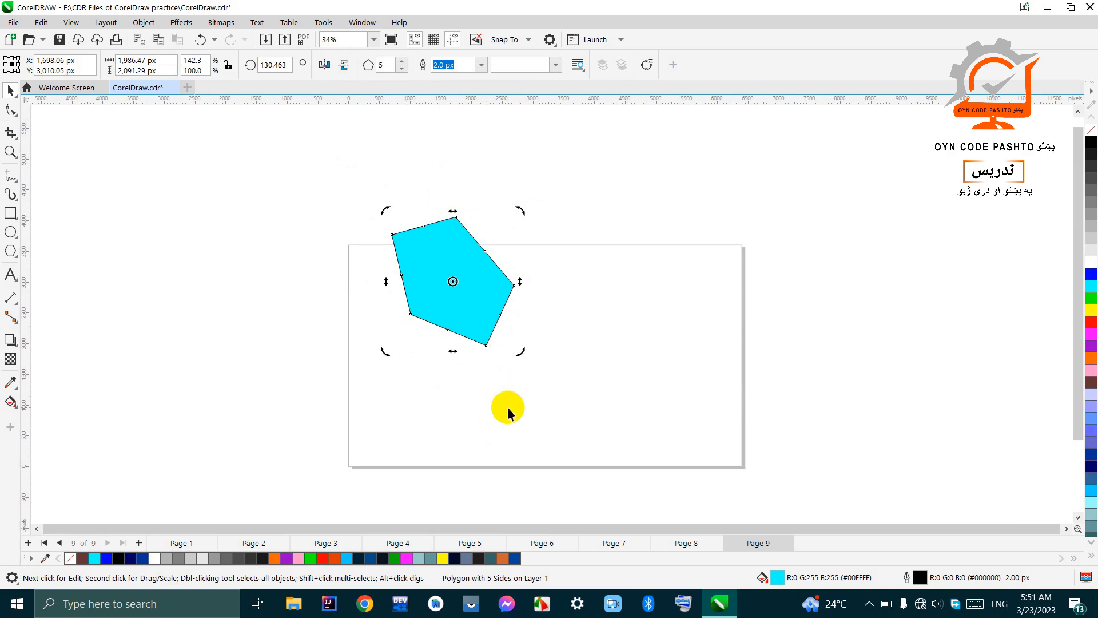
Step: Undo the cyan pentagon's mirroring, rotation and horizontal stretch
{"action": "key", "text": "ctrl+z"}
{"action": "key", "text": "ctrl+z"}
{"action": "key", "text": "ctrl+z"}
{"action": "key", "text": "ctrl+z"}
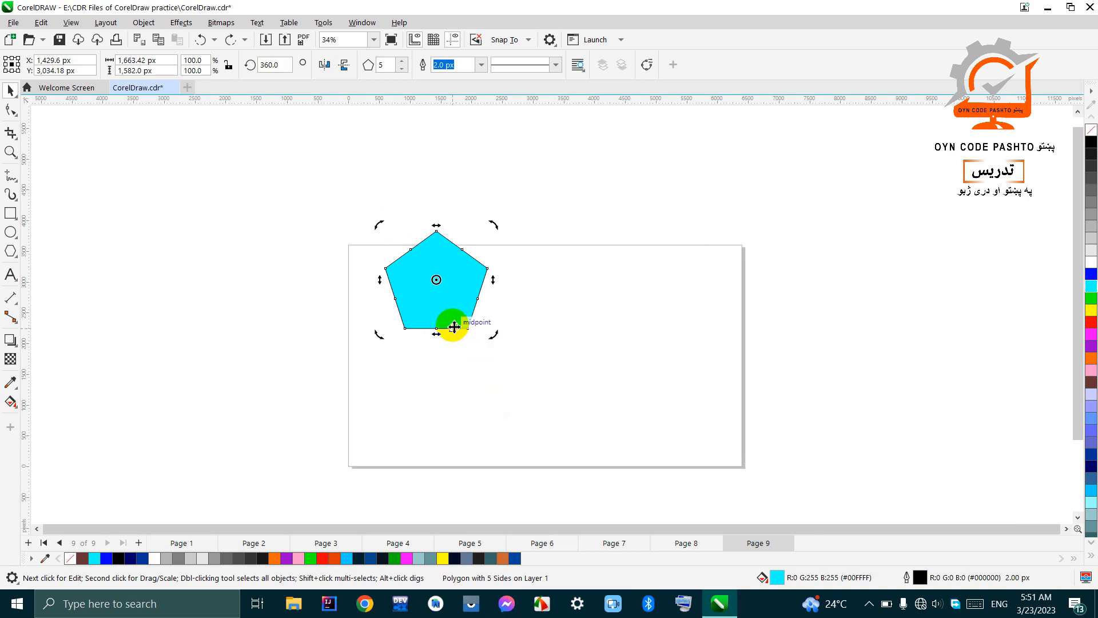
Step: Scale the cyan pentagon proportionally to about 2,283 by 2,171 px and deselect it
{"action": "left_click", "coordinate": [448, 308]}
{"action": "left_click_drag", "start_coordinate": [492, 333], "coordinate": [532, 376]}
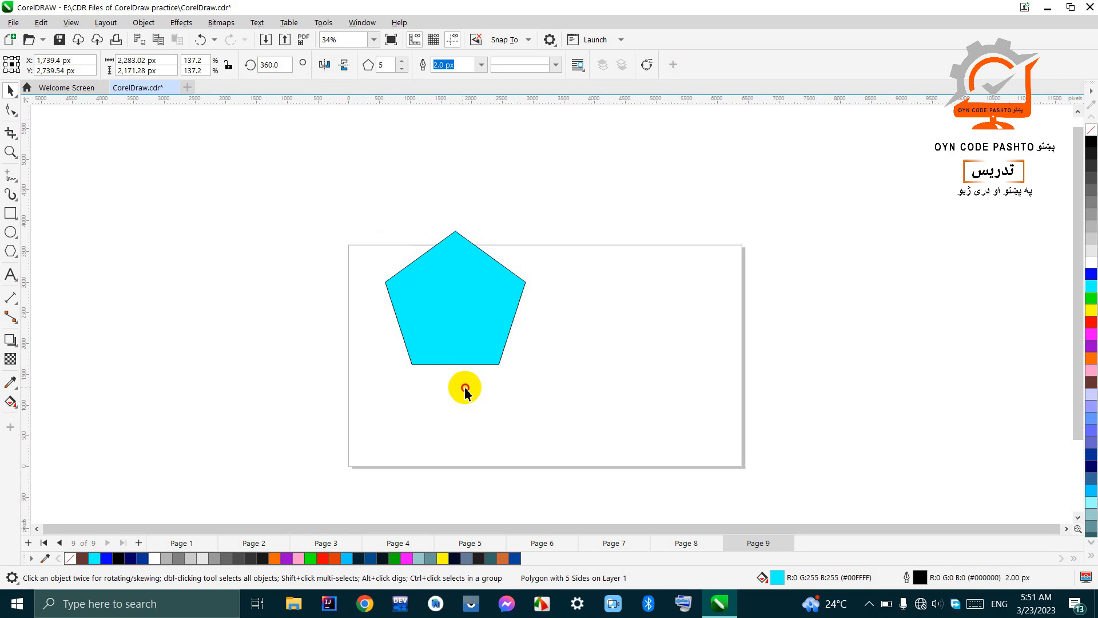
{"action": "left_click", "coordinate": [465, 390]}
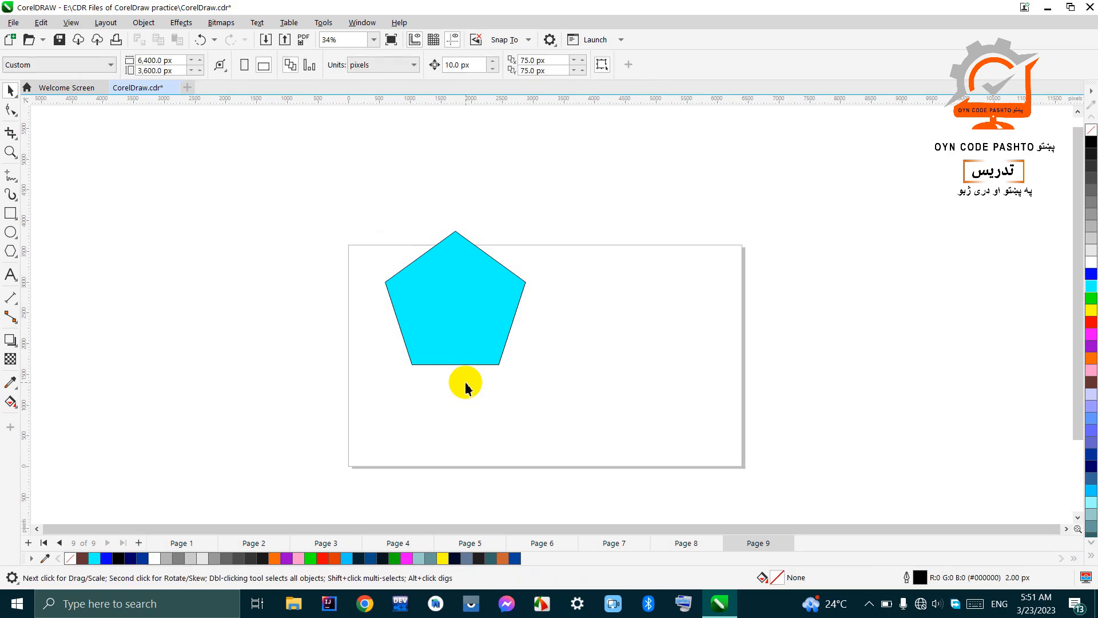
Step: Undo the cyan pentagon's last proportional scaling, keeping the pentagon on the page
{"action": "key", "text": "ctrl+z"}
{"action": "key", "text": "ctrl+z"}
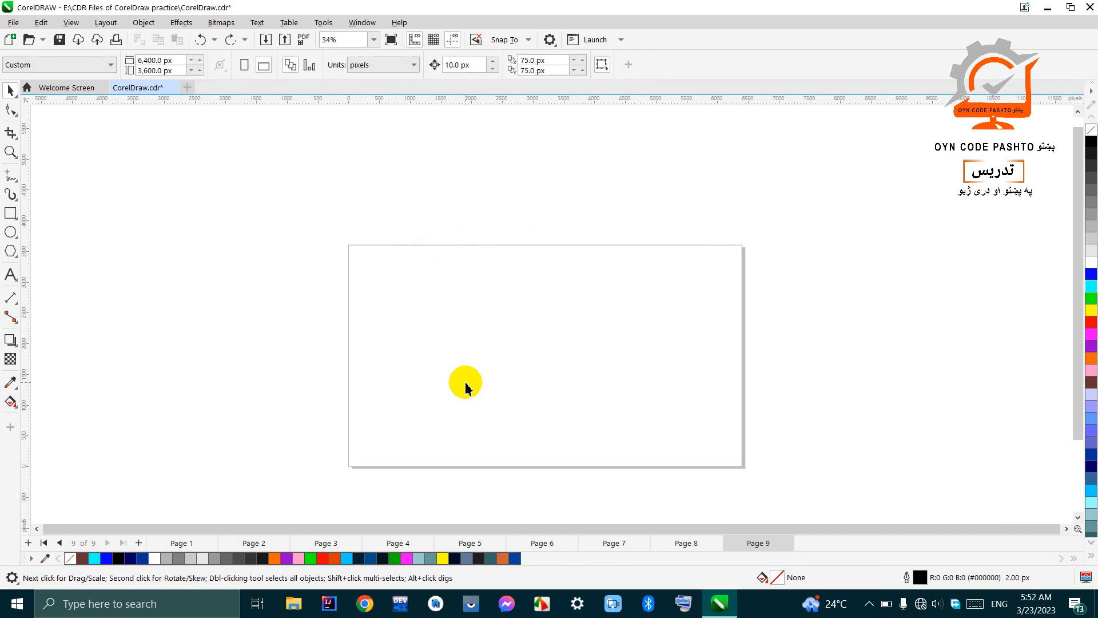
{"action": "key", "text": "ctrl+shift+z"}
{"action": "key", "text": "ctrl+shift+z"}
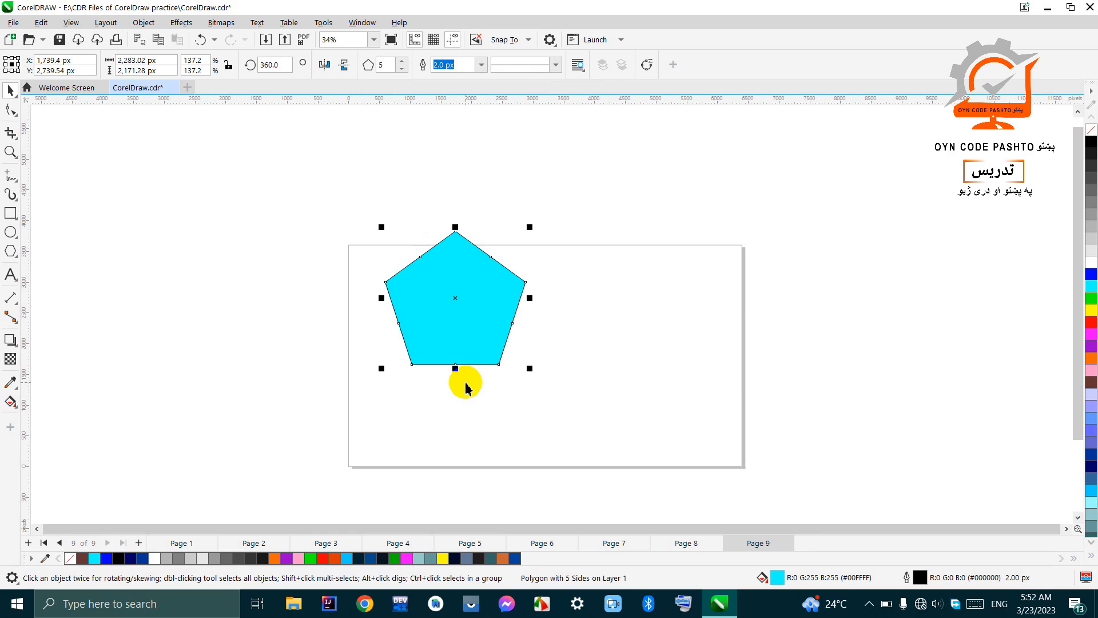
{"action": "key", "text": "ctrl+z"}
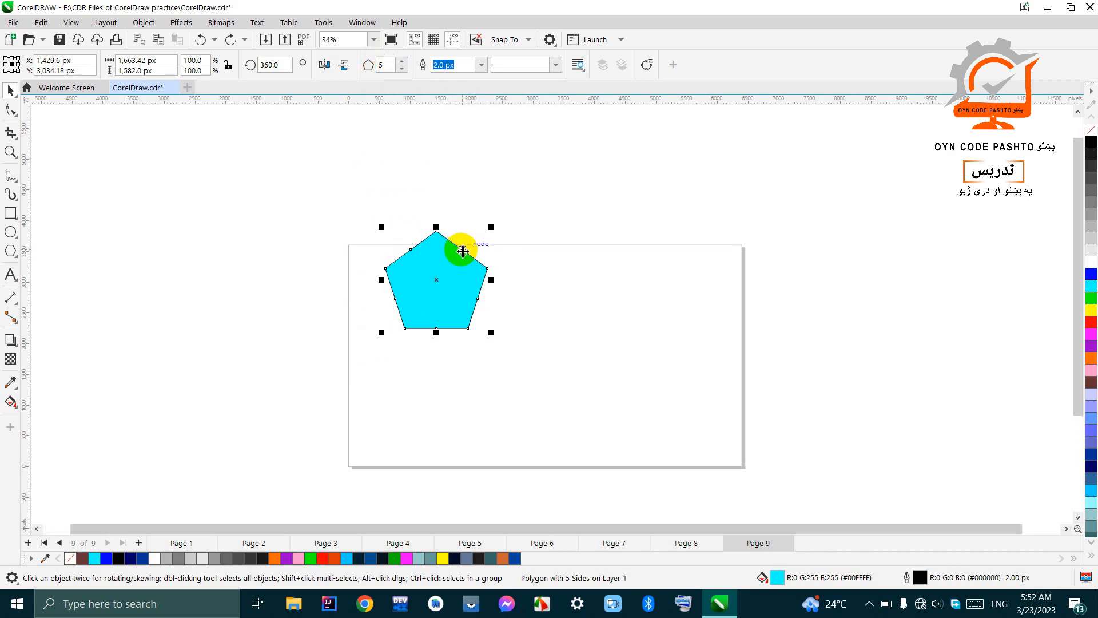
Step: Increase the cyan polygon's number of sides step by step to 17
{"action": "scroll", "coordinate": [463, 251], "scroll_direction": "up", "scroll_amount": 3}
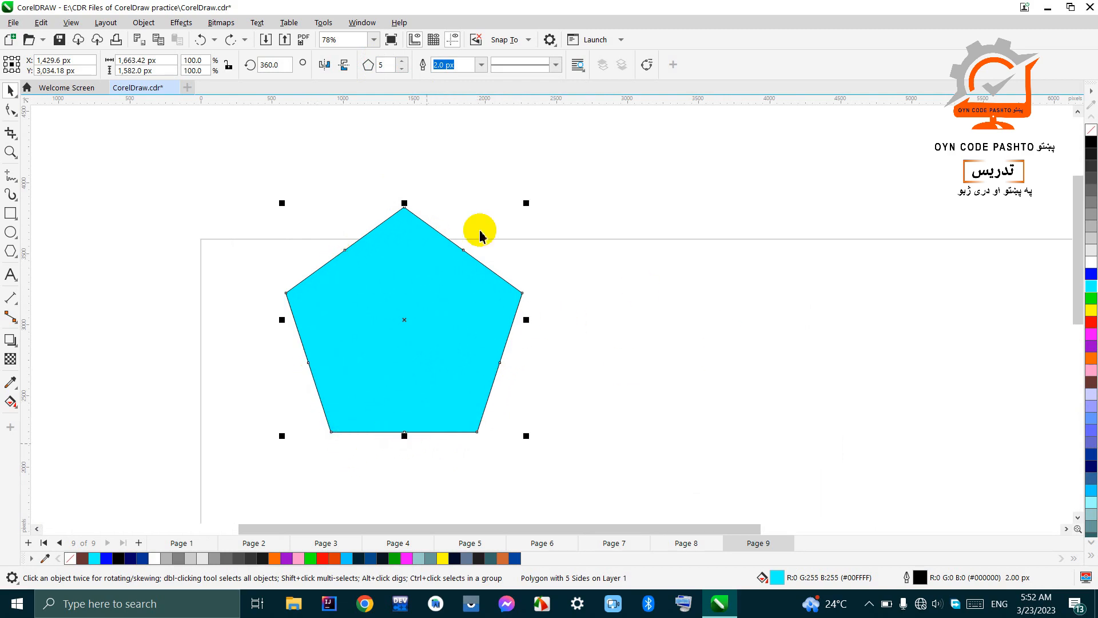
{"action": "scroll", "coordinate": [453, 222], "scroll_direction": "down", "scroll_amount": 2}
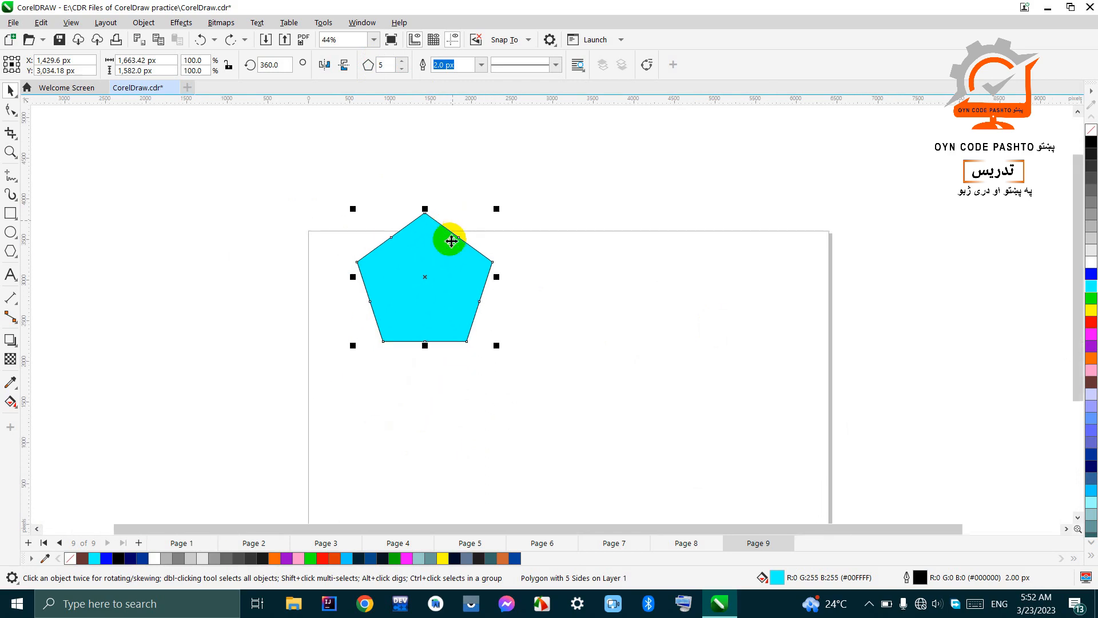
{"action": "scroll", "coordinate": [451, 241], "scroll_direction": "up", "scroll_amount": 1}
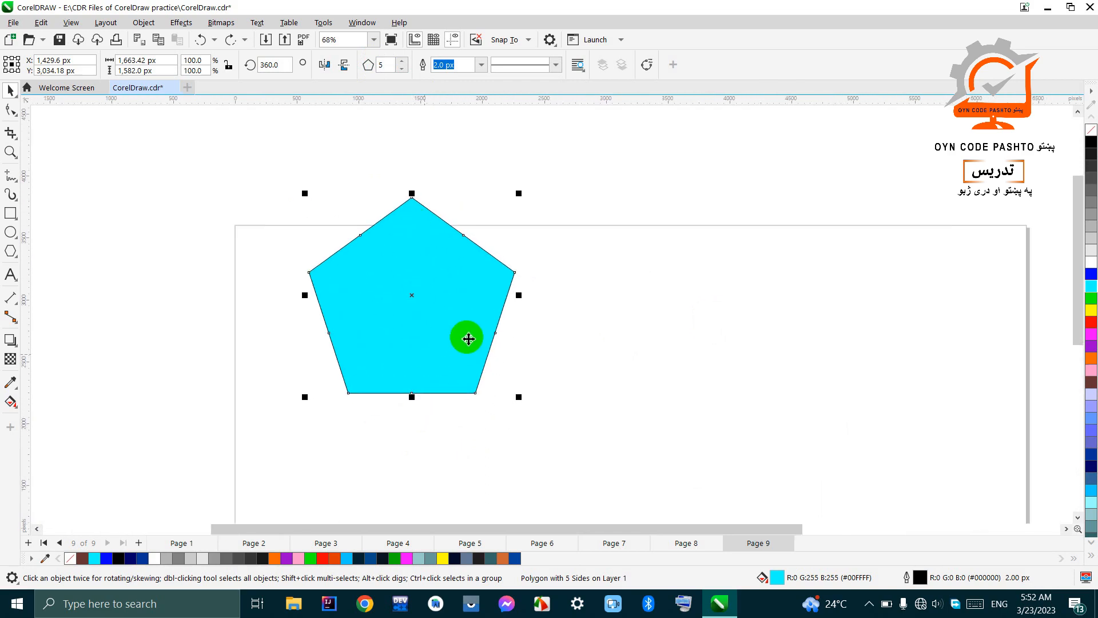
{"action": "left_click", "coordinate": [402, 61]}
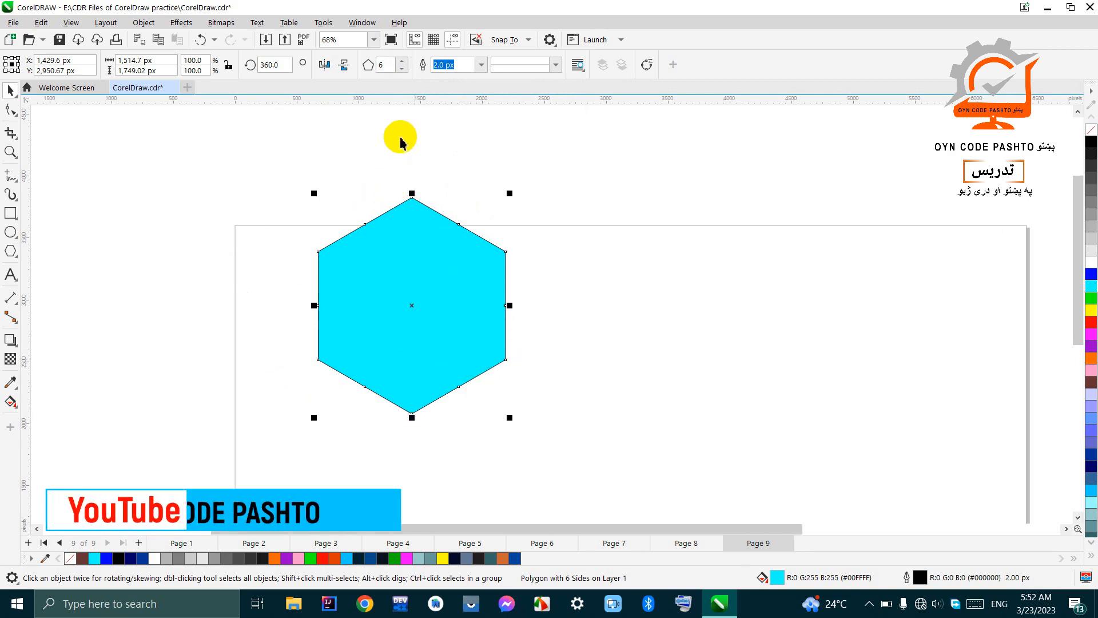
{"action": "left_click", "coordinate": [402, 60]}
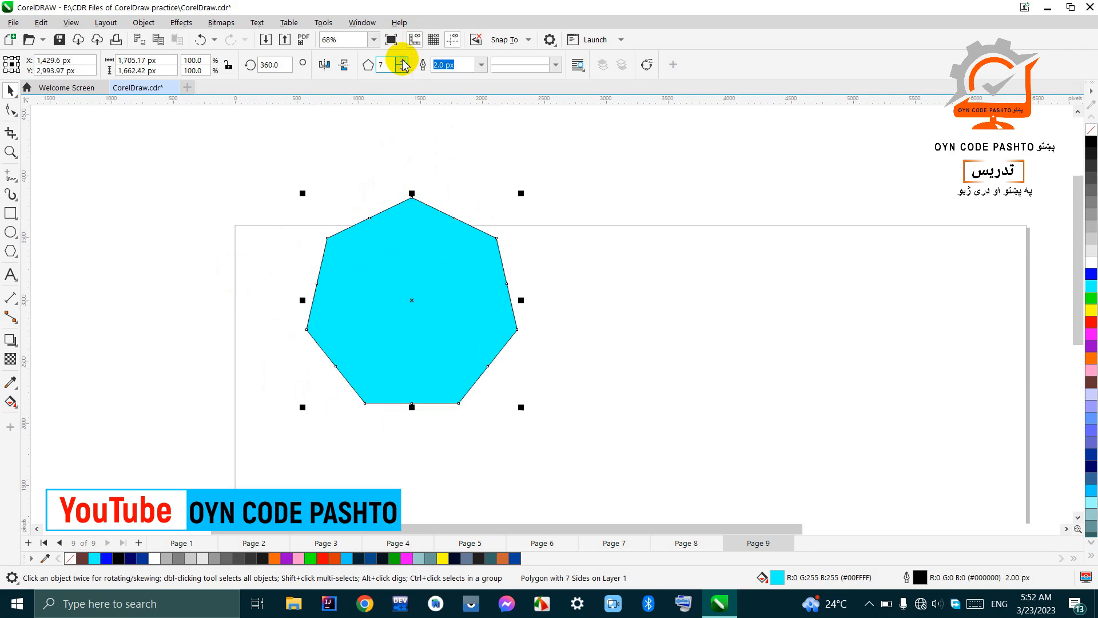
{"action": "left_click", "coordinate": [423, 274]}
{"action": "left_click", "coordinate": [402, 61]}
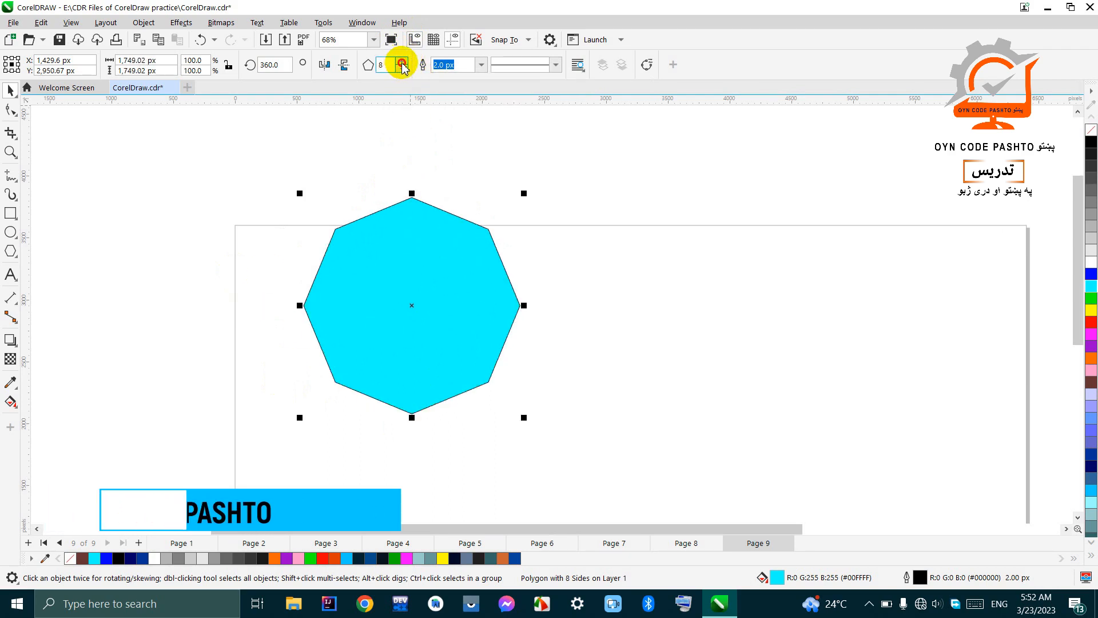
{"action": "left_click", "coordinate": [402, 60]}
{"action": "left_click", "coordinate": [402, 60]}
{"action": "left_click", "coordinate": [402, 61]}
{"action": "left_click", "coordinate": [402, 62]}
{"action": "left_click", "coordinate": [402, 62]}
{"action": "left_click", "coordinate": [402, 62]}
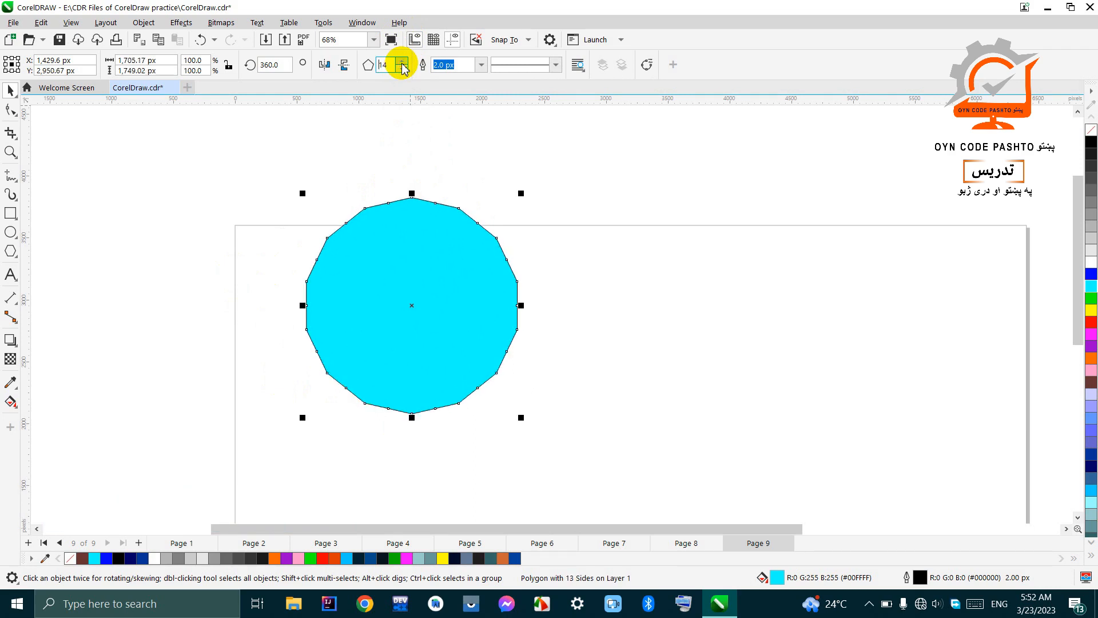
{"action": "left_click", "coordinate": [402, 61]}
{"action": "left_click", "coordinate": [402, 62]}
{"action": "left_click", "coordinate": [402, 62]}
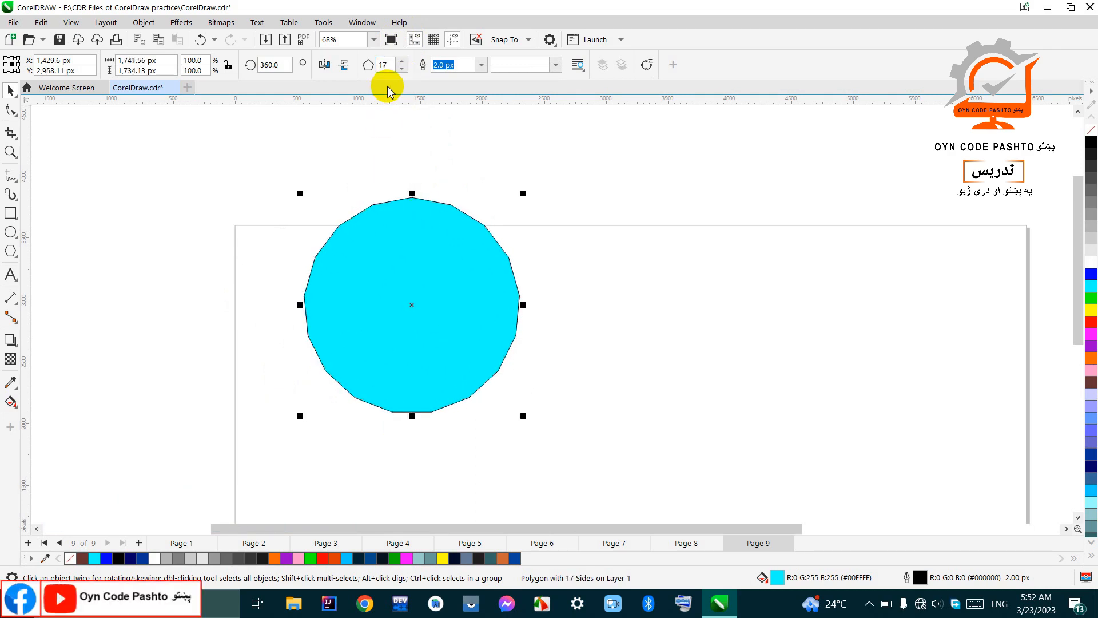
Step: Reduce the cyan polygon's number of sides to 3, turning it into a triangle
{"action": "left_click", "coordinate": [401, 68]}
{"action": "left_click", "coordinate": [402, 69]}
{"action": "left_click", "coordinate": [401, 69]}
{"action": "left_click", "coordinate": [402, 69]}
{"action": "left_click", "coordinate": [401, 68]}
{"action": "left_click", "coordinate": [401, 69]}
{"action": "left_click", "coordinate": [401, 69]}
{"action": "left_click", "coordinate": [401, 69]}
{"action": "left_click", "coordinate": [402, 69]}
{"action": "left_click", "coordinate": [402, 69]}
{"action": "left_click", "coordinate": [402, 69]}
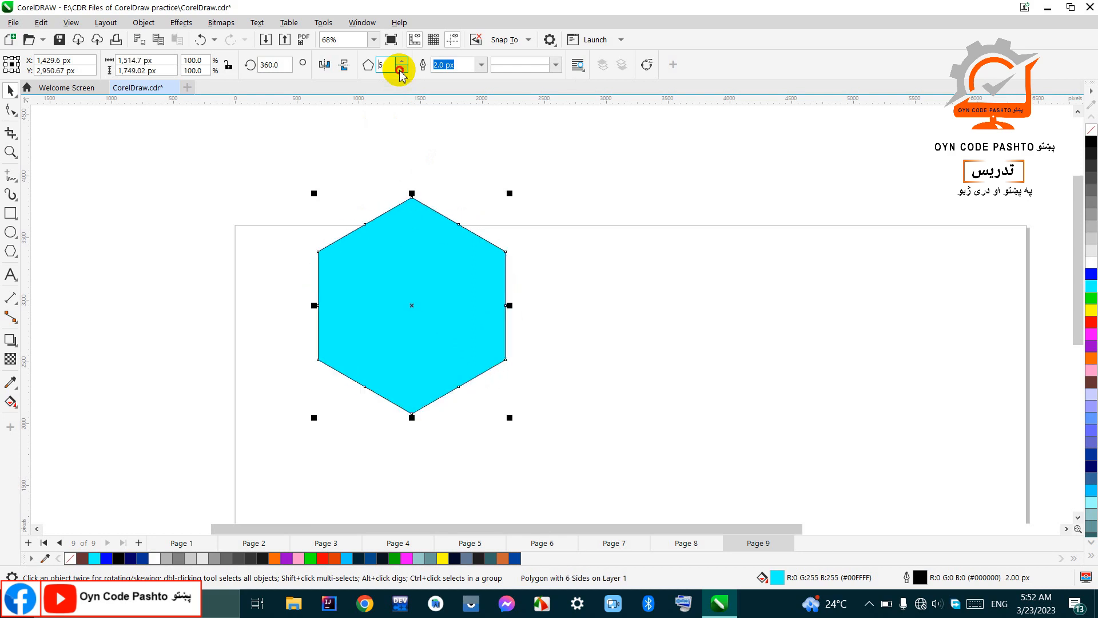
{"action": "left_click", "coordinate": [402, 69]}
{"action": "left_click", "coordinate": [402, 69]}
{"action": "left_click", "coordinate": [402, 68]}
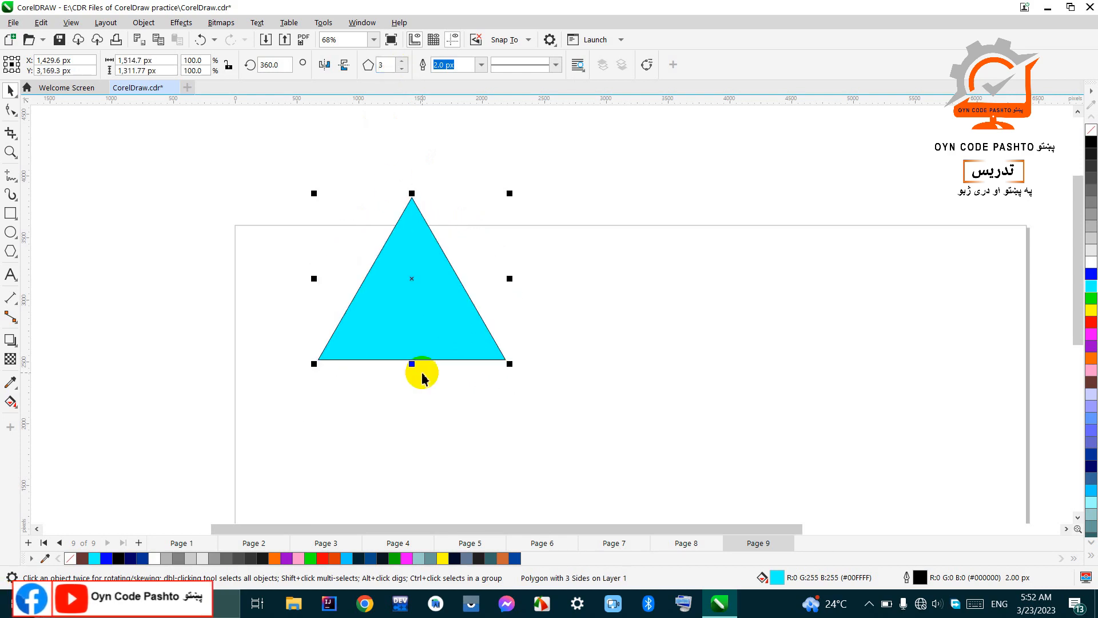
Step: Move the cyan triangle to about X 3,941 px, Y 3,091 px and place a copy at about X 1,462 px, Y 3,086 px
{"action": "left_click_drag", "start_coordinate": [429, 275], "coordinate": [726, 301]}
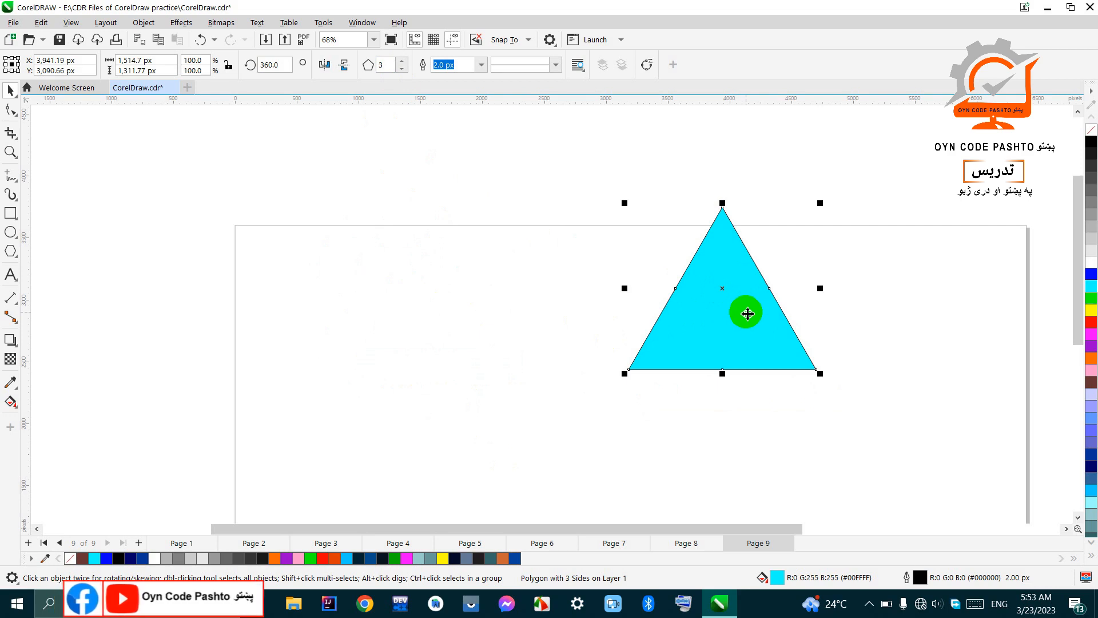
{"action": "left_click_drag", "start_coordinate": [748, 312], "coordinate": [440, 314]}
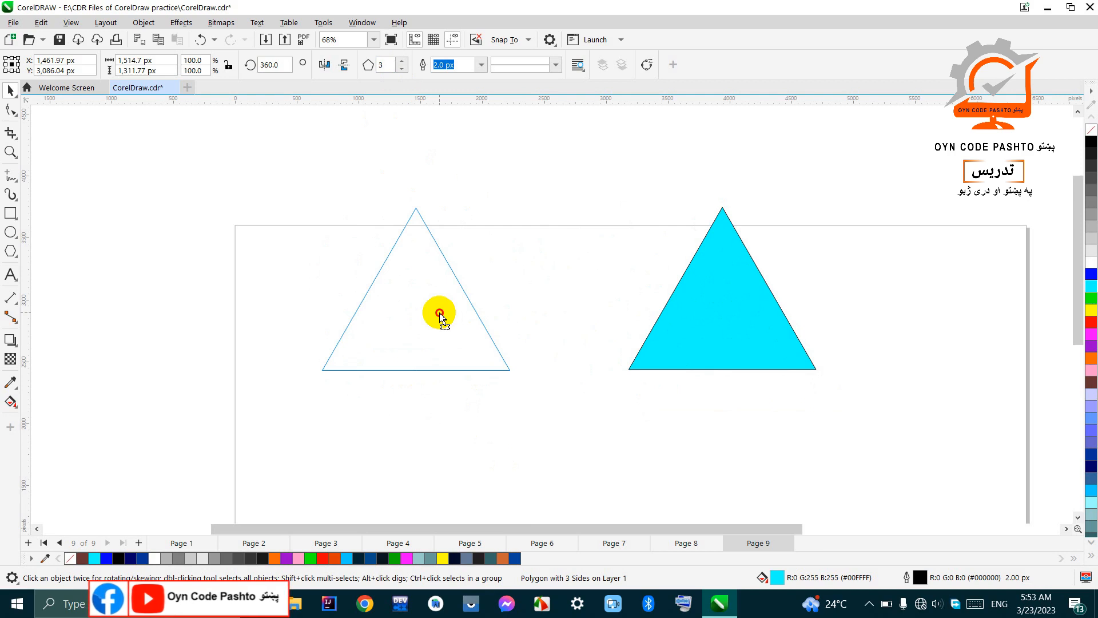
{"action": "left_click_drag", "start_coordinate": [440, 315], "coordinate": [438, 313]}
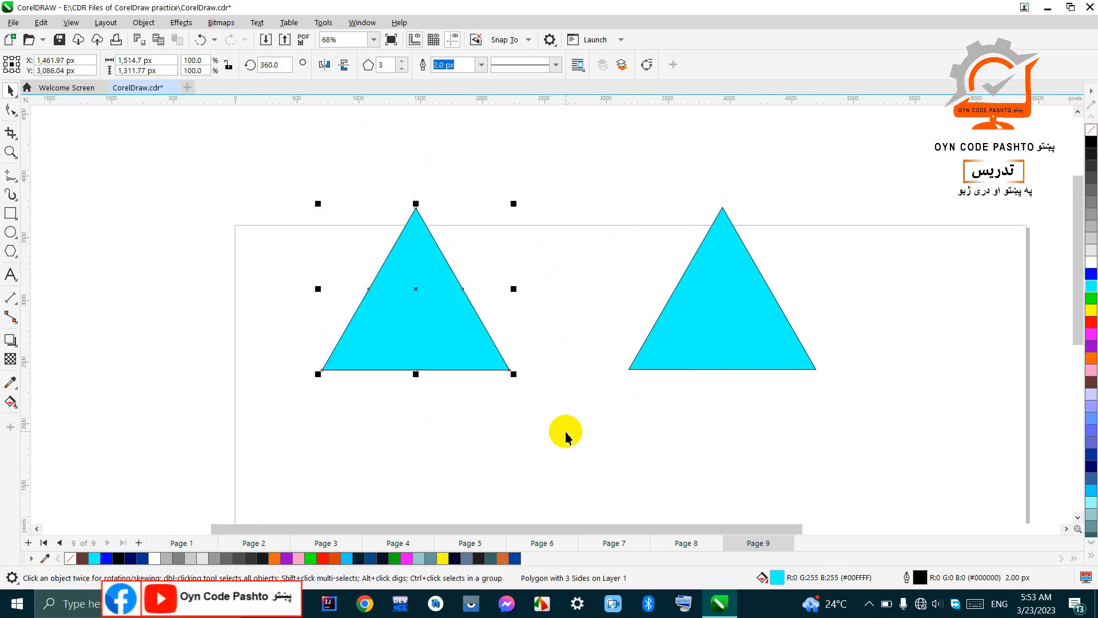
Step: Fill the copied triangle with green and set its number of sides to 4
{"action": "left_click", "coordinate": [1090, 300]}
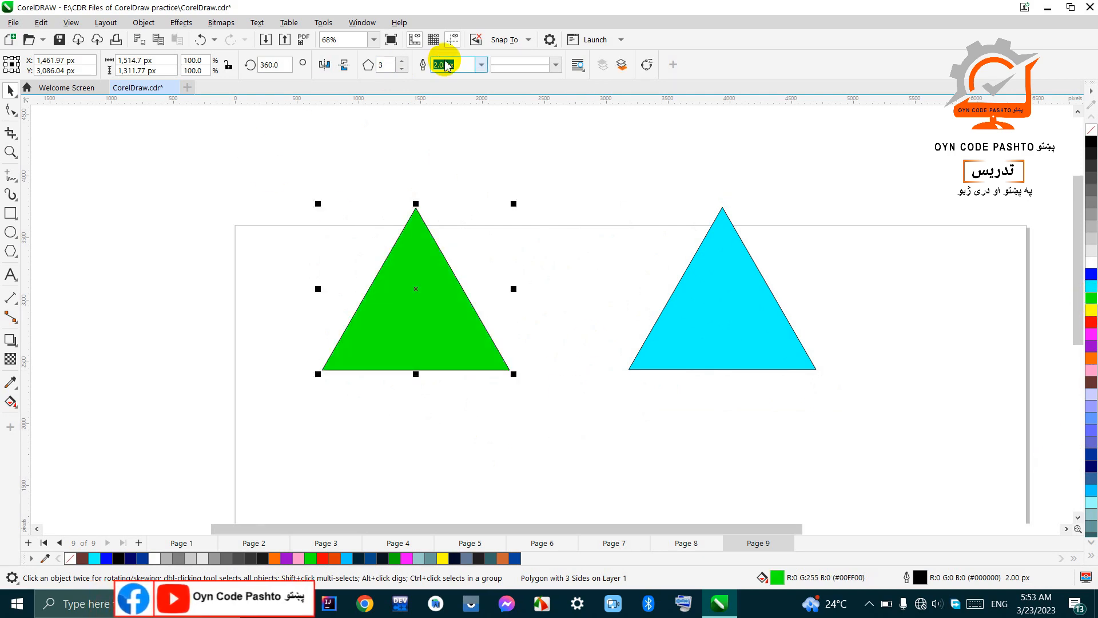
{"action": "left_click", "coordinate": [402, 62]}
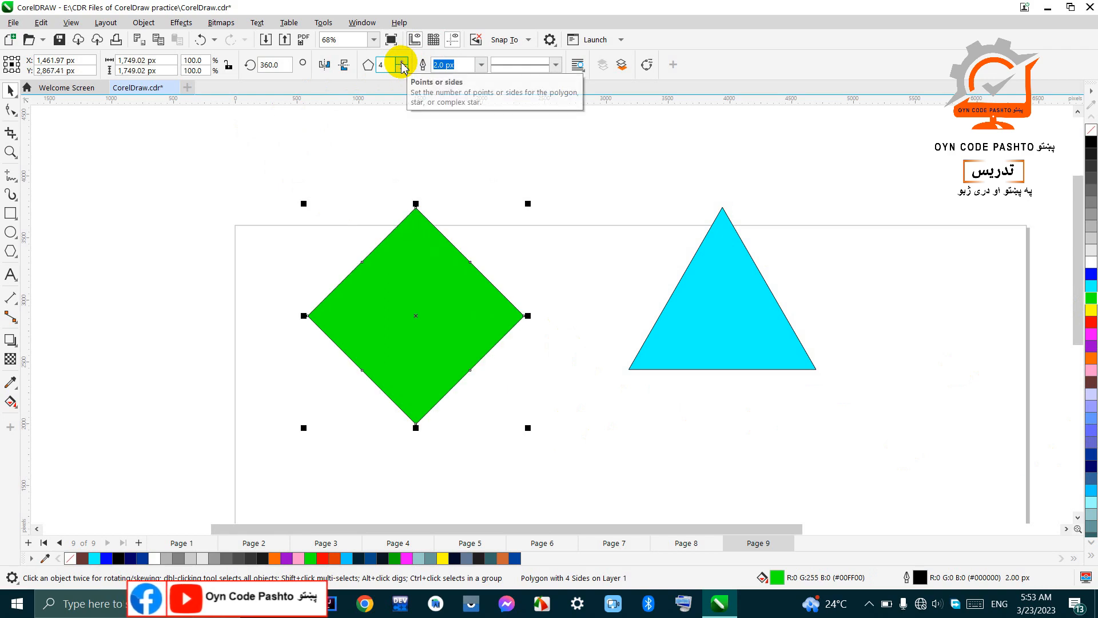
Step: Give the green diamond a 20 px outline with a dashed line style
{"action": "left_click", "coordinate": [481, 65]}
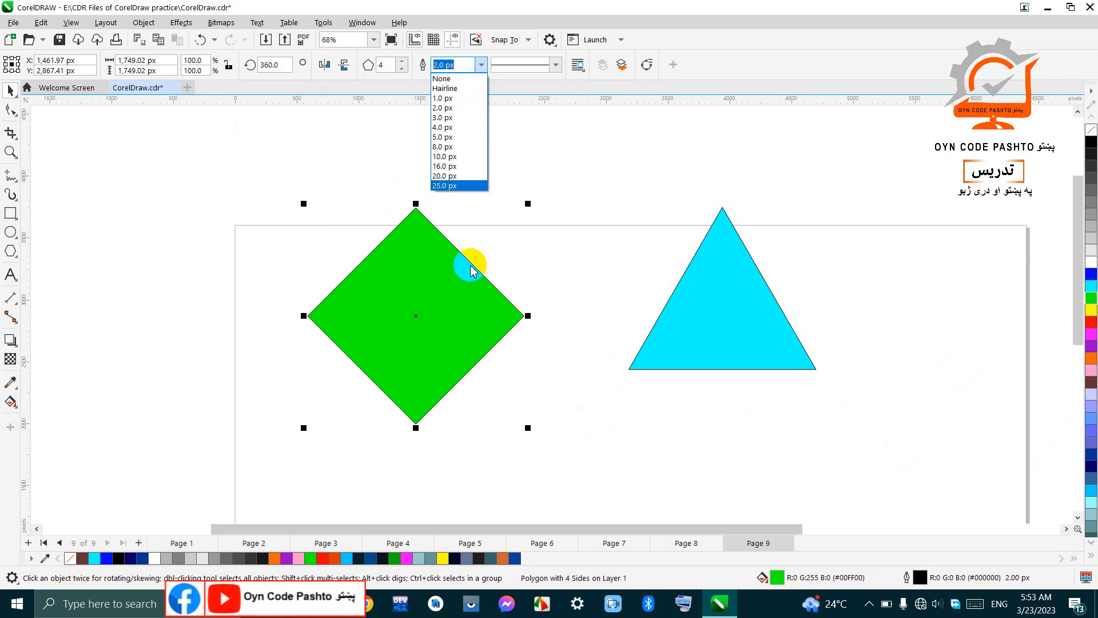
{"action": "left_click", "coordinate": [441, 177]}
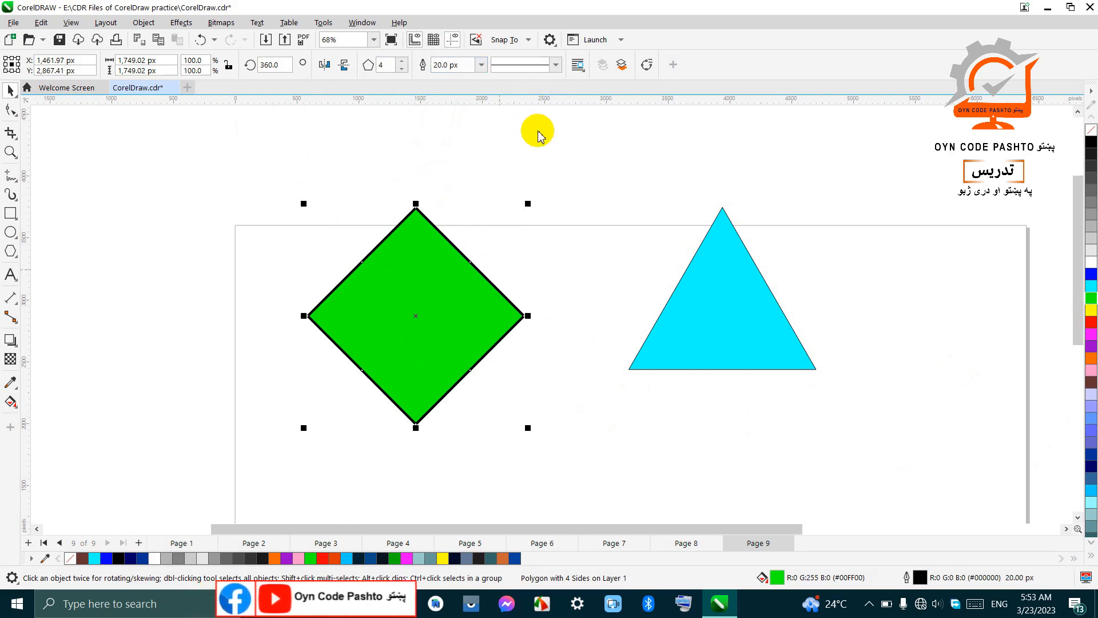
{"action": "left_click", "coordinate": [555, 64]}
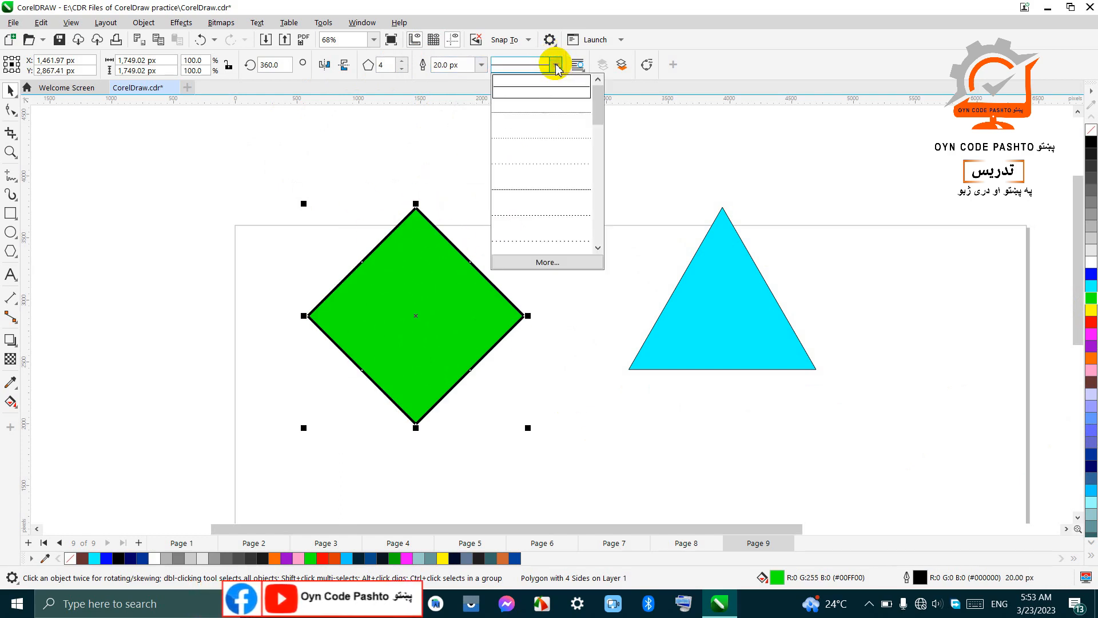
{"action": "left_click", "coordinate": [532, 193]}
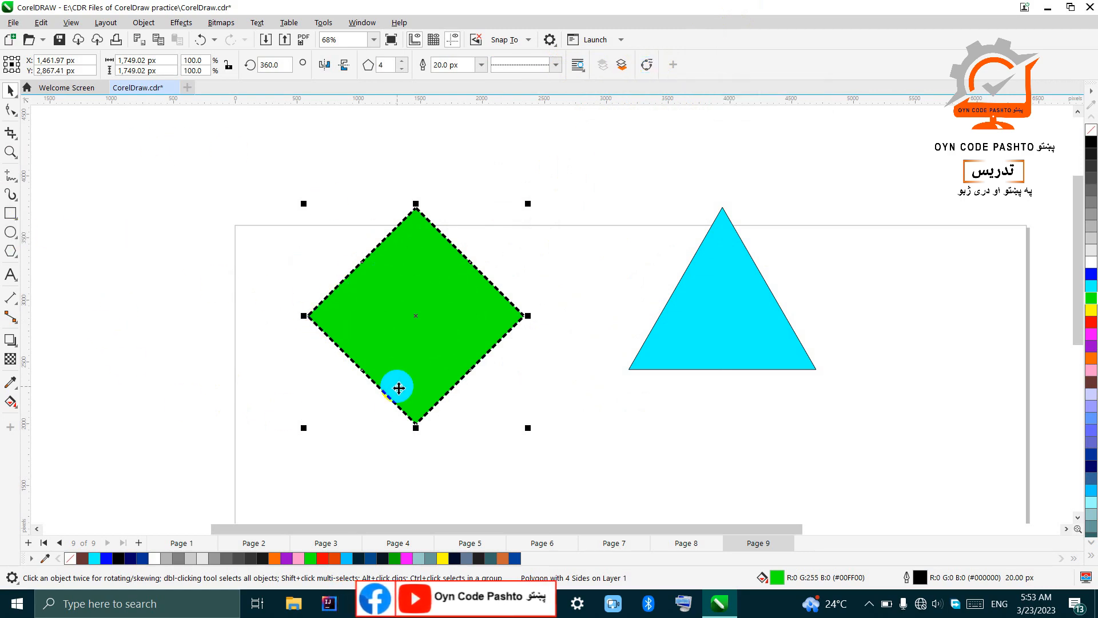
Step: Delete the green diamond and draw a complex star about 1,435 by 1,225 px with the Star tool over the page's upper-left corner
{"action": "left_click", "coordinate": [11, 254]}
{"action": "left_click", "coordinate": [48, 264]}
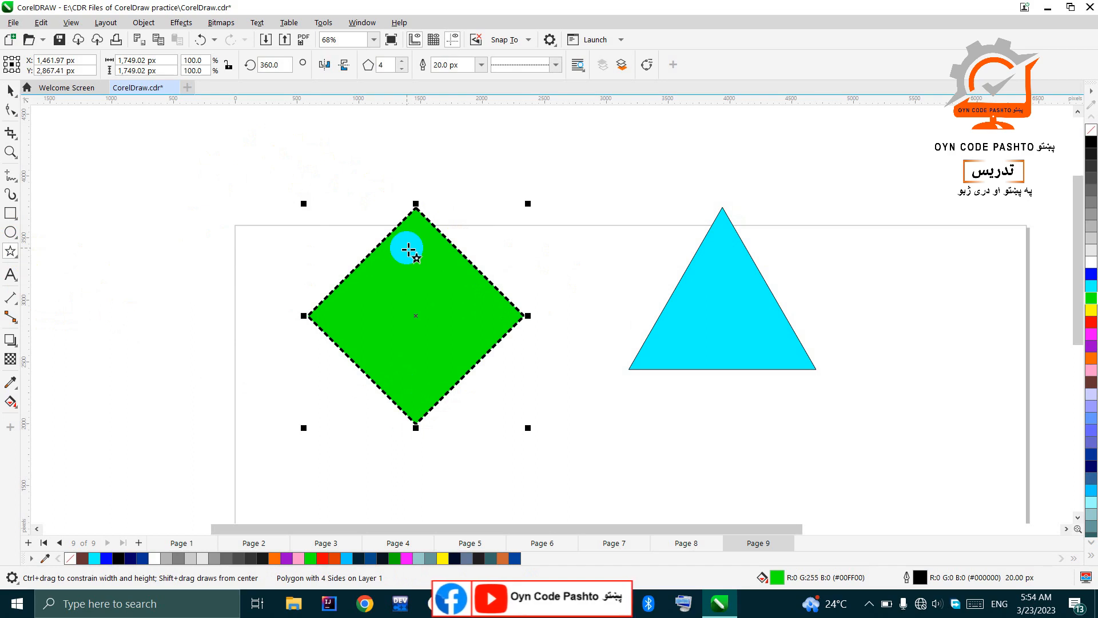
{"action": "key", "text": "Delete"}
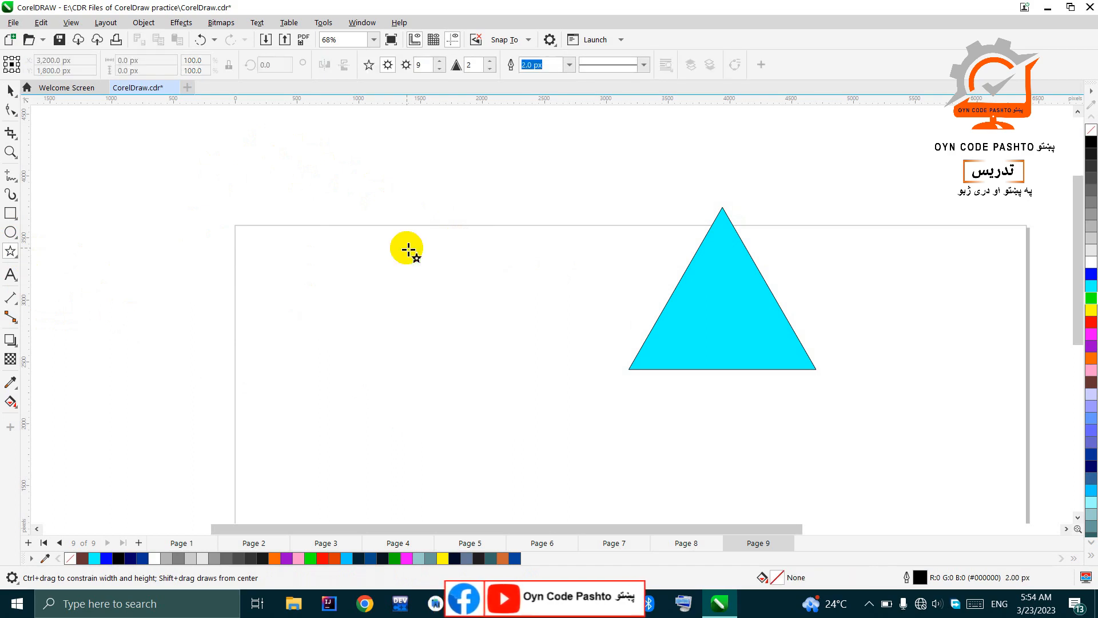
{"action": "left_click_drag", "start_coordinate": [265, 186], "coordinate": [447, 342]}
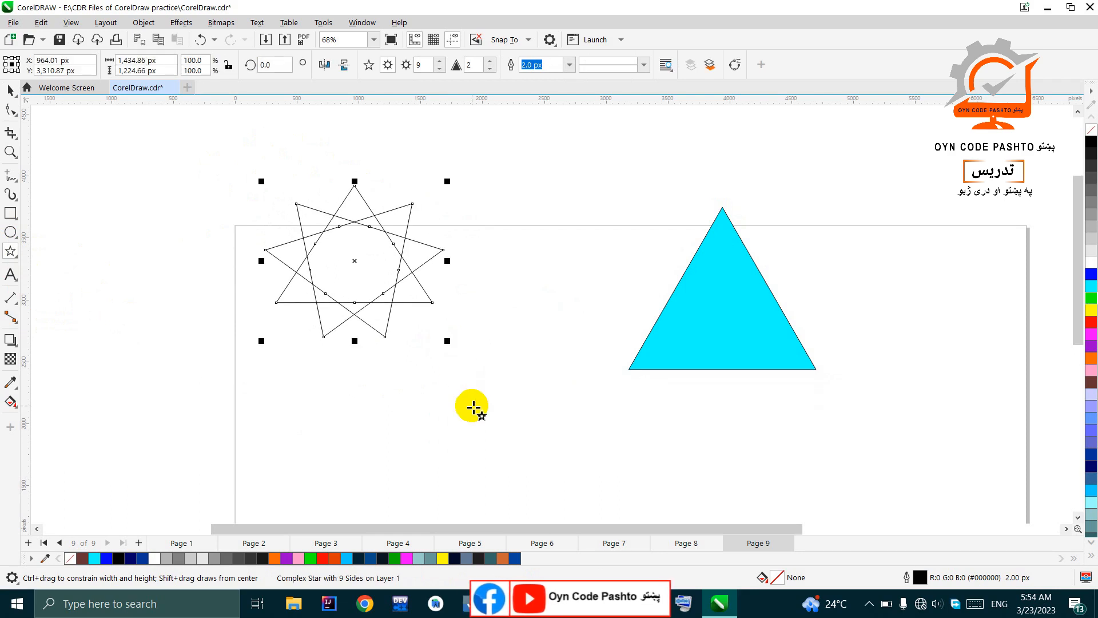
Step: Reduce the complex star's number of points to 5
{"action": "left_click", "coordinate": [443, 69]}
{"action": "left_click", "coordinate": [444, 69]}
{"action": "left_click", "coordinate": [443, 70]}
{"action": "left_click", "coordinate": [443, 70]}
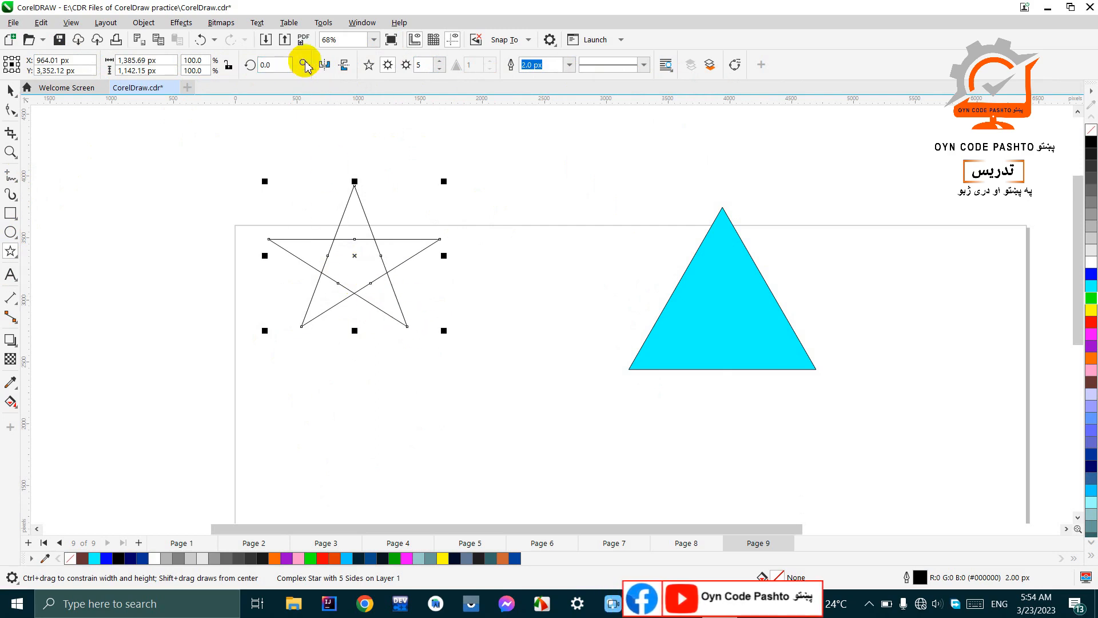
{"action": "left_click", "coordinate": [352, 256]}
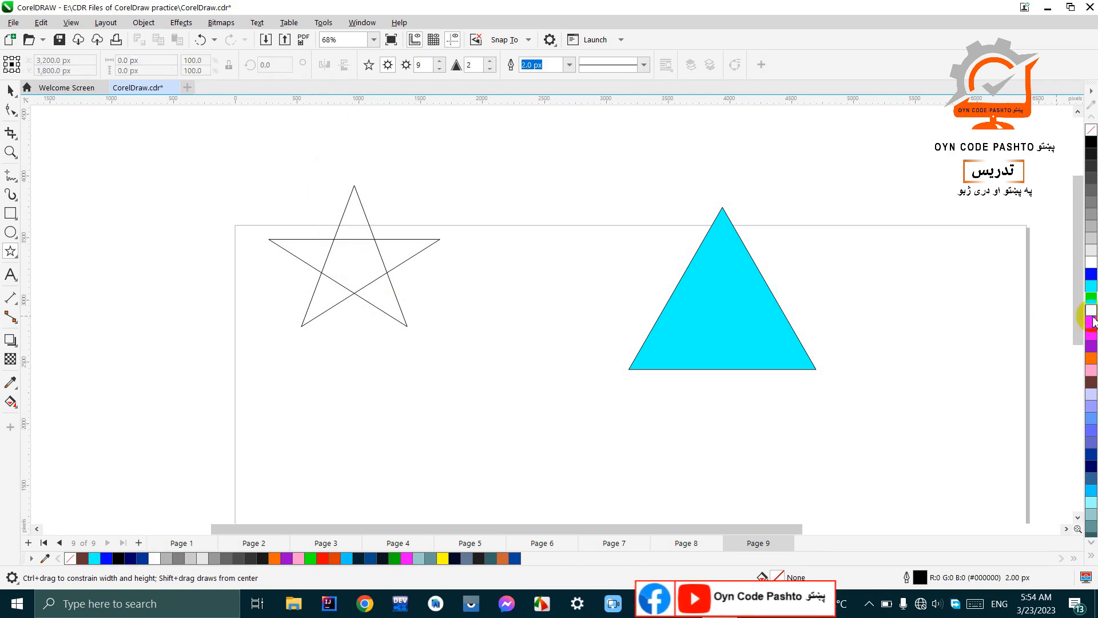
{"action": "left_click", "coordinate": [1091, 326]}
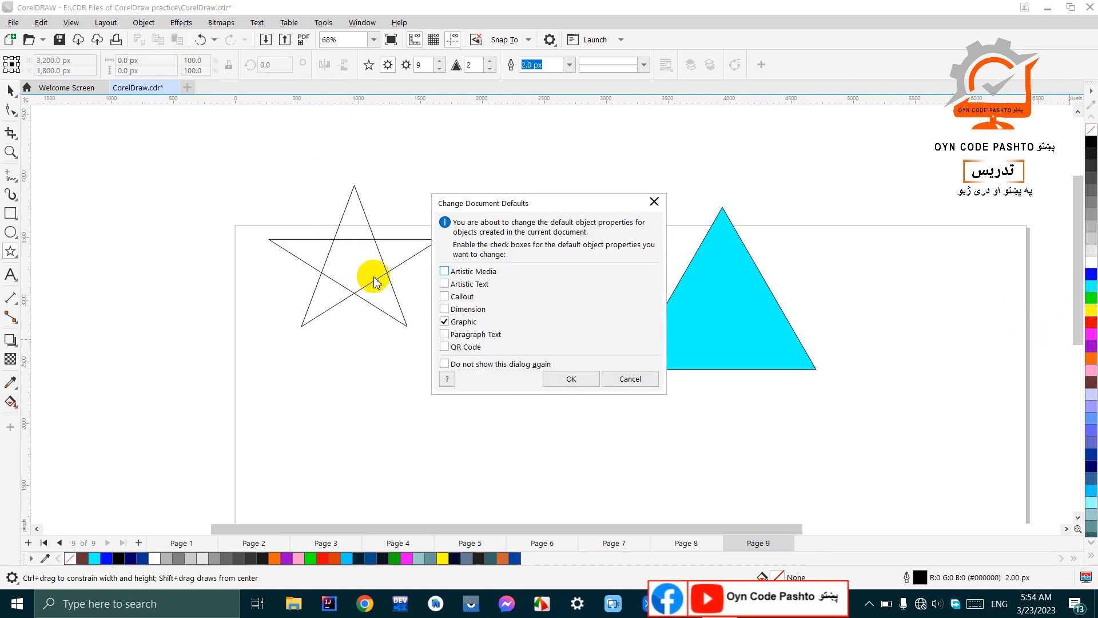
{"action": "left_click", "coordinate": [610, 381]}
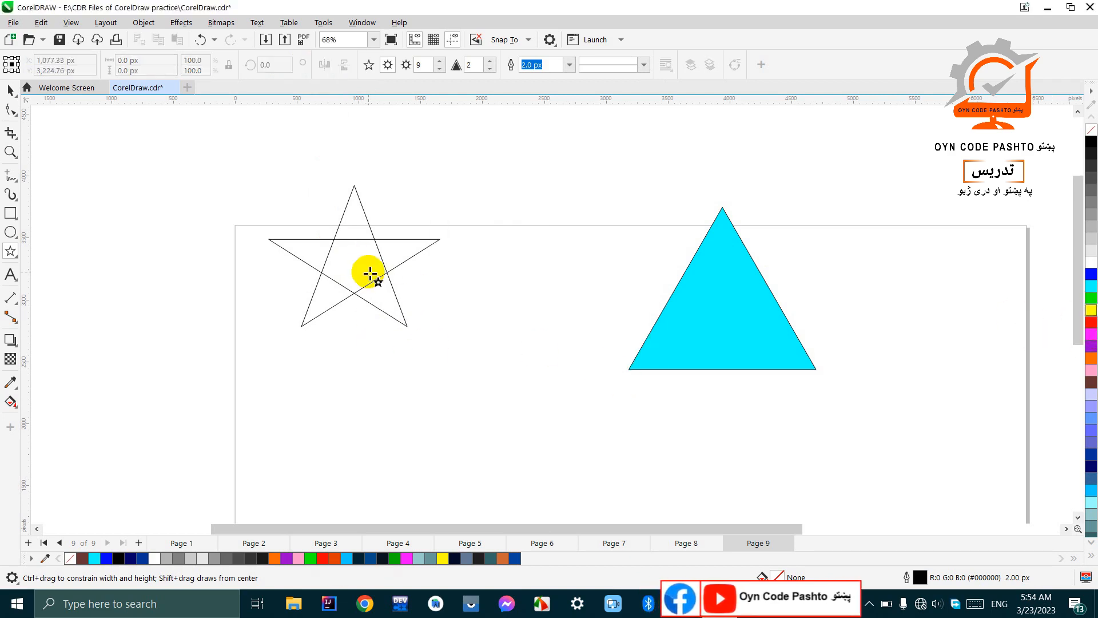
Step: Select the five-pointed complex star and fill it with red
{"action": "left_click", "coordinate": [8, 87]}
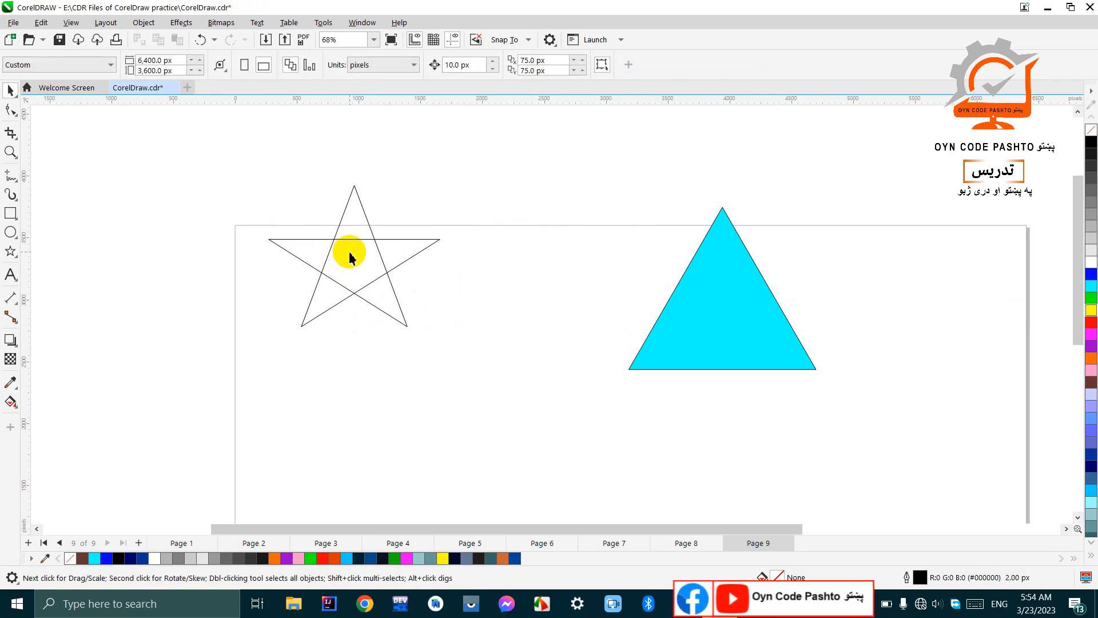
{"action": "left_click", "coordinate": [356, 249]}
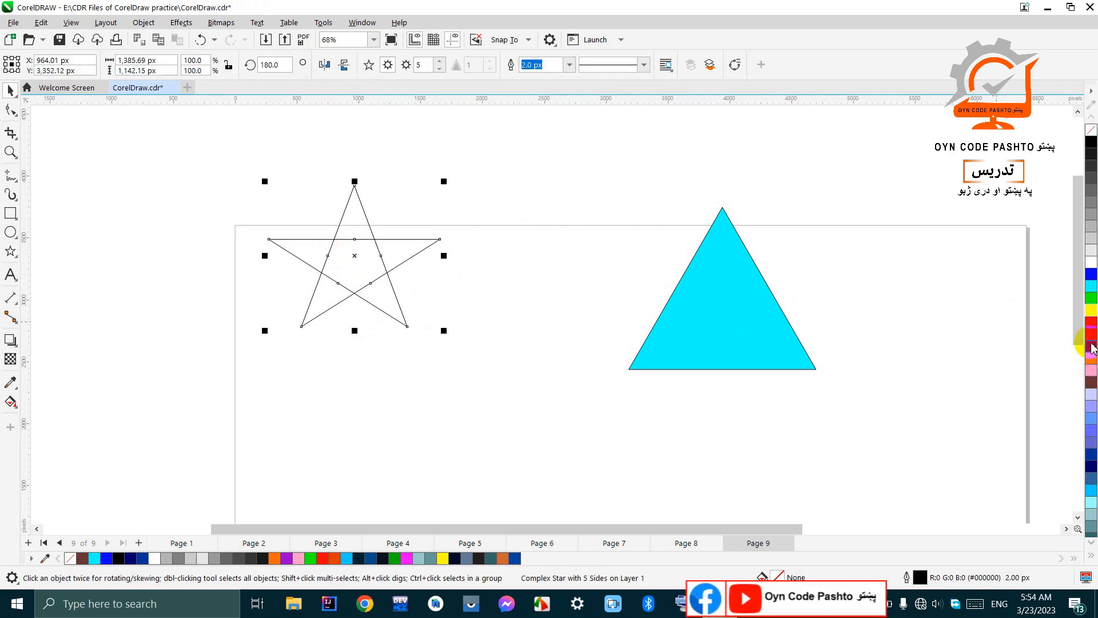
{"action": "left_click", "coordinate": [1090, 324]}
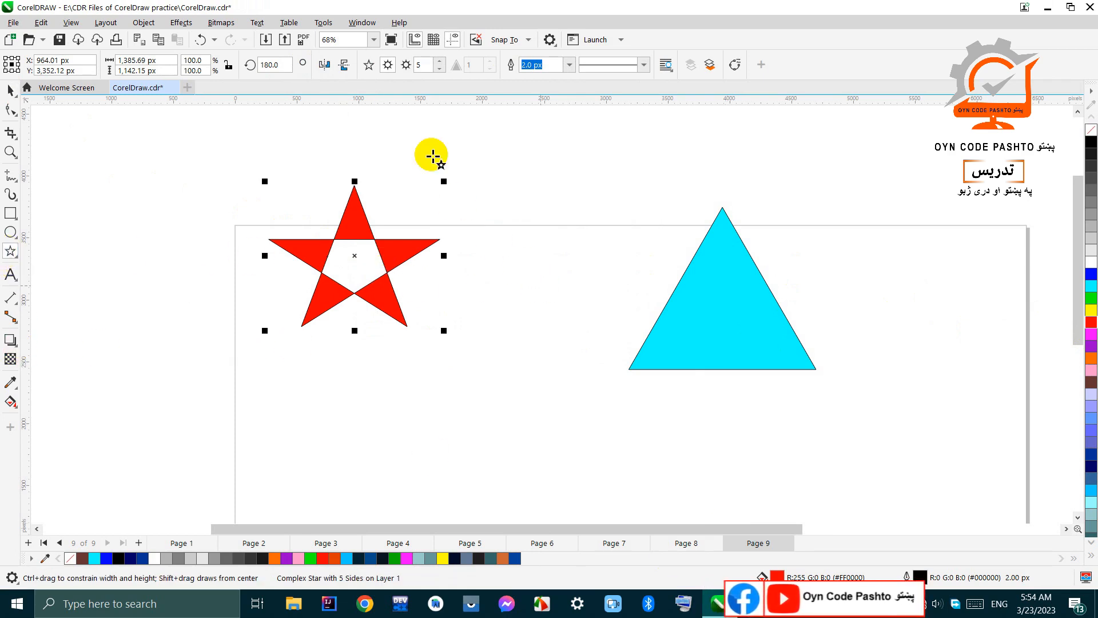
Step: Mirror the red star vertically and horizontally
{"action": "left_click", "coordinate": [344, 67]}
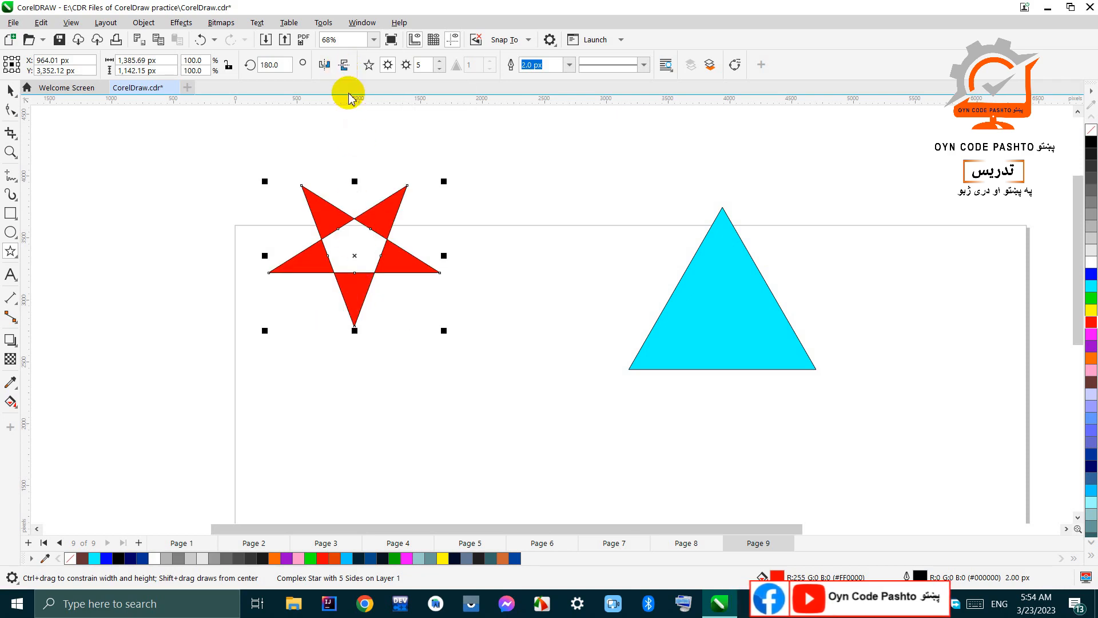
{"action": "left_click", "coordinate": [325, 66]}
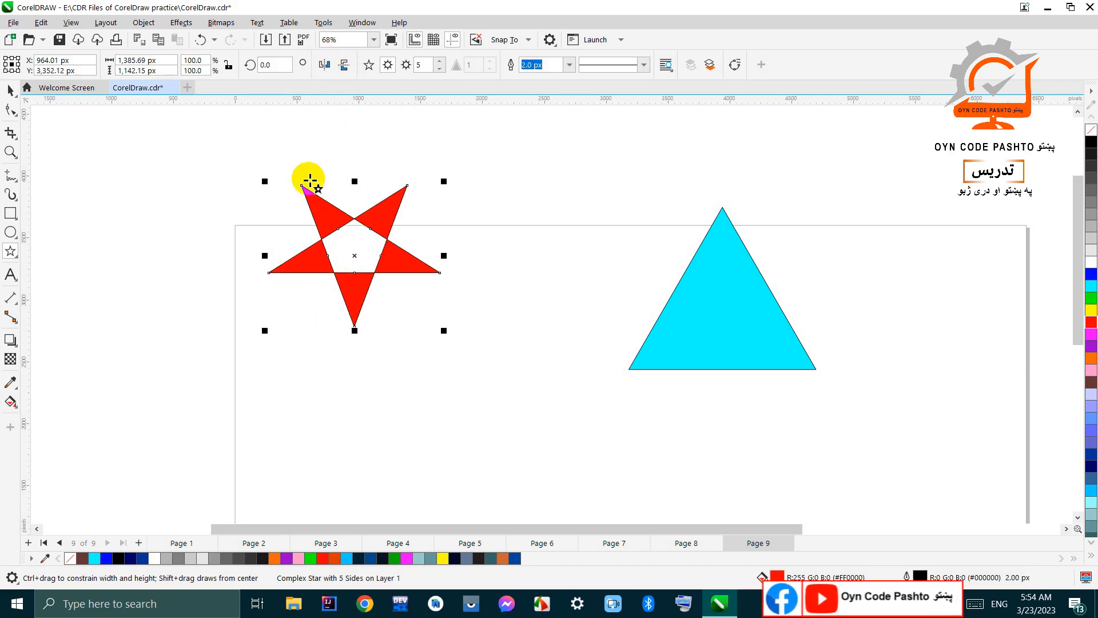
{"action": "left_click", "coordinate": [351, 220]}
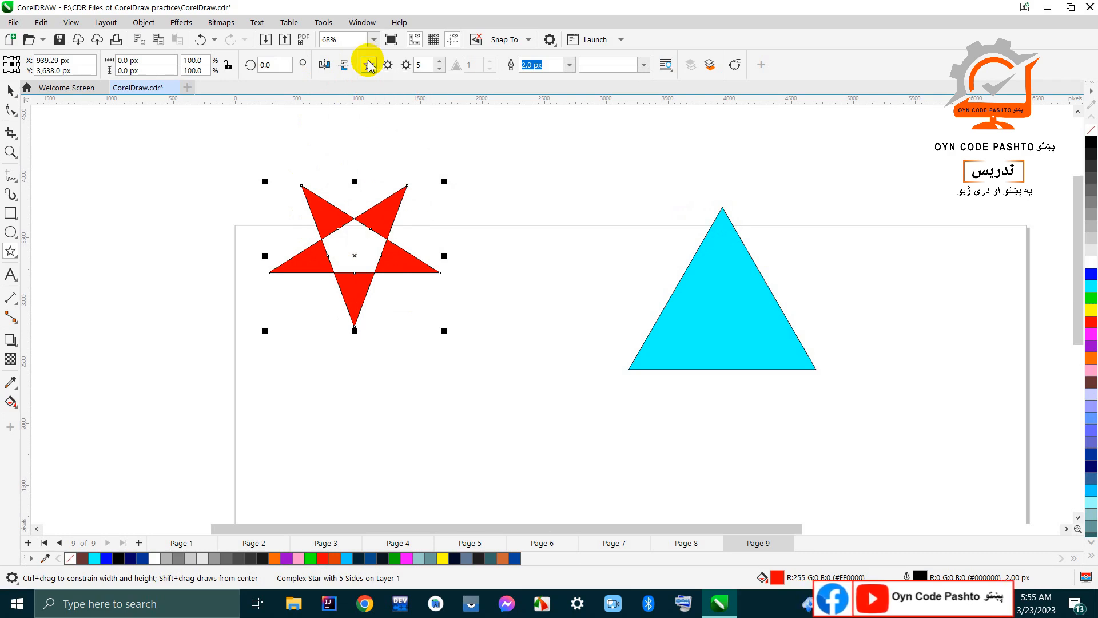
Step: Draw a simple five-pointed star about 1,175 by 1,314 px between the red star and the triangle and fill it with red
{"action": "left_click", "coordinate": [167, 177]}
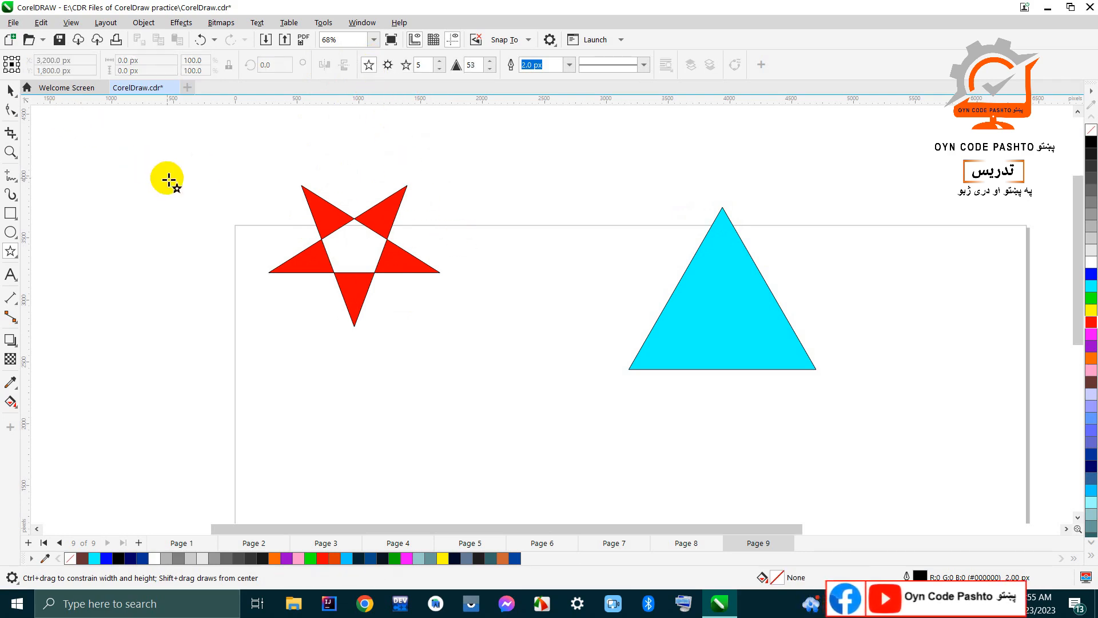
{"action": "left_click_drag", "start_coordinate": [462, 170], "coordinate": [613, 337]}
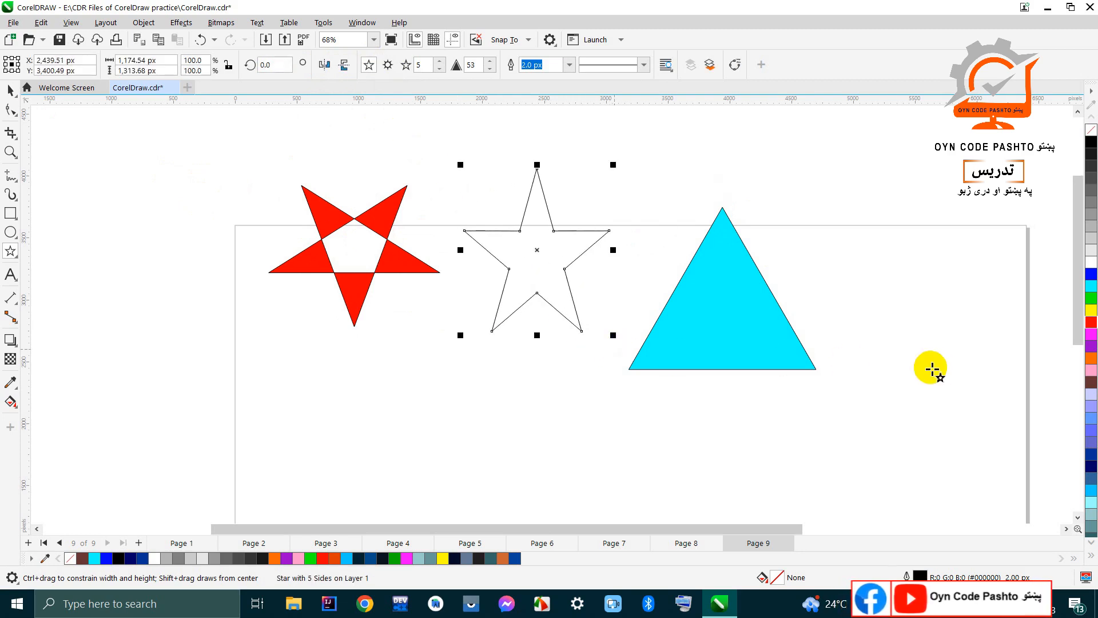
{"action": "left_click", "coordinate": [1092, 324]}
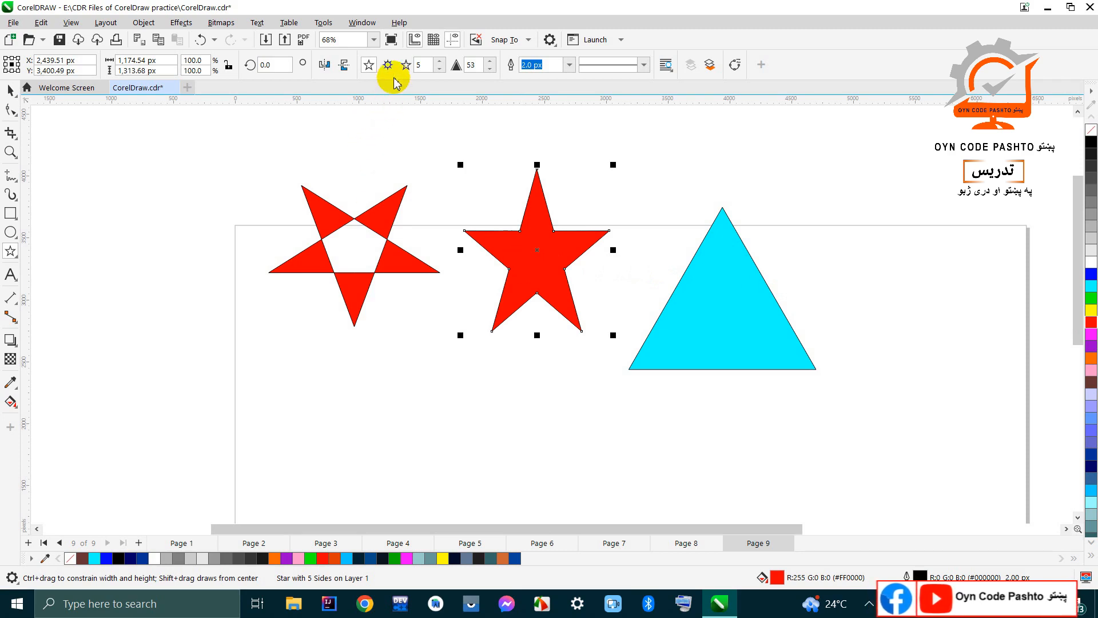
Step: Draw a nine-pointed complex star over the page's left edge, beside the mirrored red star
{"action": "left_click", "coordinate": [434, 118]}
{"action": "left_click", "coordinate": [388, 65]}
{"action": "mouse_move", "coordinate": [162, 216]}
{"action": "left_mouse_down"}
{"action": "mouse_move", "coordinate": [216, 314]}
{"action": "mouse_move", "coordinate": [294, 384]}
{"action": "mouse_move", "coordinate": [322, 390]}
{"action": "left_mouse_up"}
Step: Draw a small nine-pointed complex star about 295 by 484 px and move it above the cyan triangle
{"action": "left_click", "coordinate": [232, 284]}
{"action": "left_click_drag", "start_coordinate": [233, 284], "coordinate": [203, 239]}
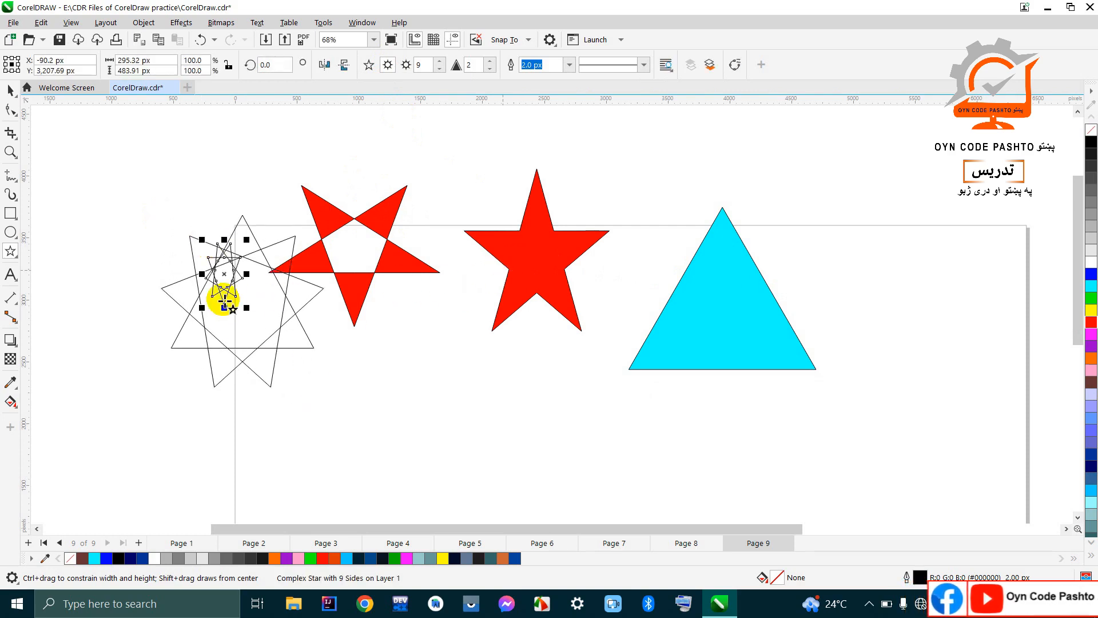
{"action": "left_click_drag", "start_coordinate": [224, 278], "coordinate": [730, 144]}
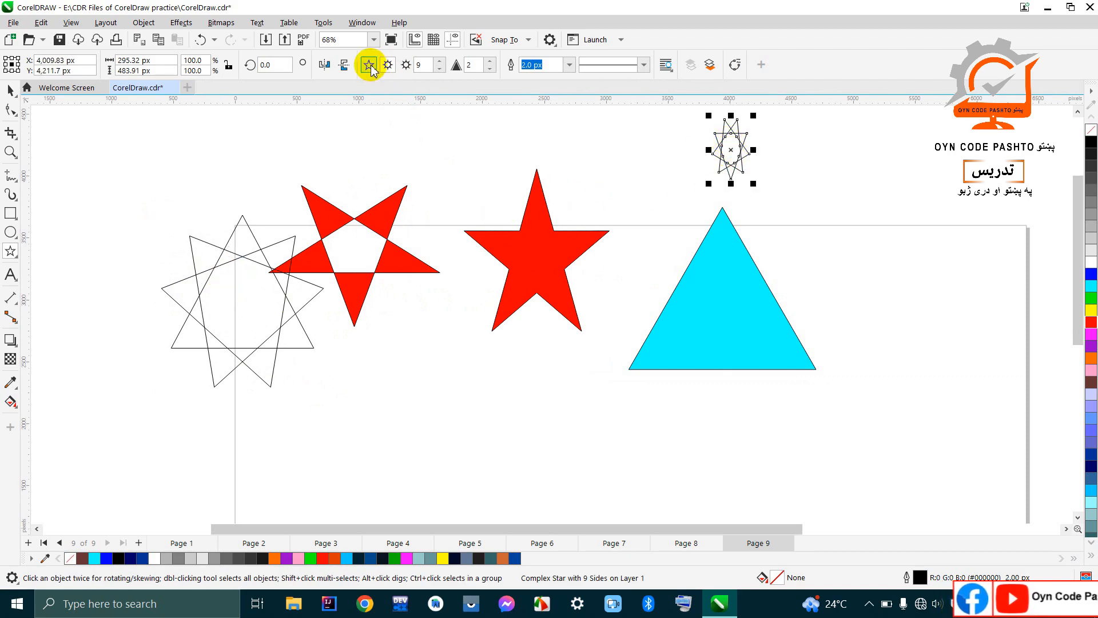
Step: Draw a simple five-pointed star about 1,048 by 858 px between the solid red star and the small complex star
{"action": "left_click", "coordinate": [800, 181]}
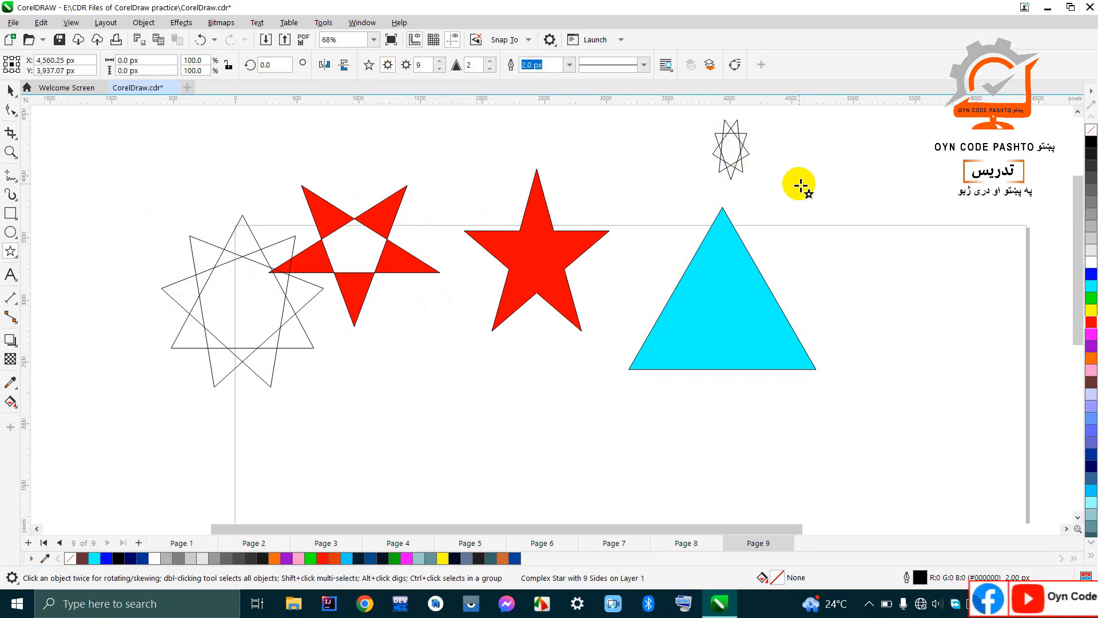
{"action": "left_click", "coordinate": [368, 66]}
{"action": "mouse_move", "coordinate": [564, 132]}
{"action": "left_mouse_down"}
{"action": "mouse_move", "coordinate": [595, 177]}
{"action": "mouse_move", "coordinate": [699, 240]}
{"action": "left_mouse_up"}
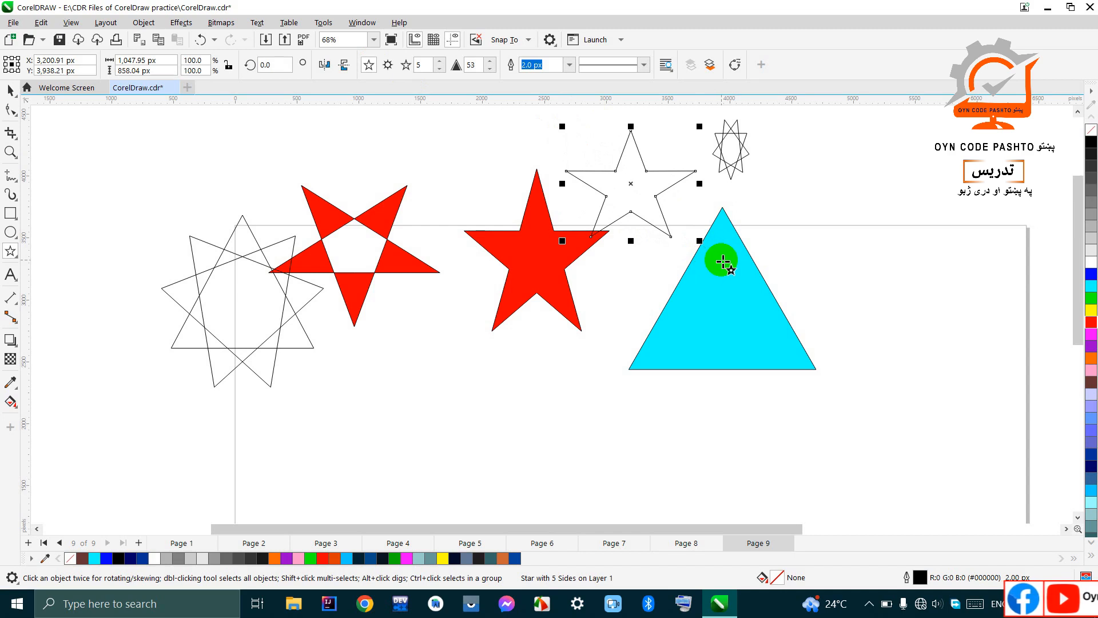
Step: Draw a nine-pointed complex star about 1,212 by 1,180 px to the right of the cyan triangle
{"action": "left_click", "coordinate": [388, 67]}
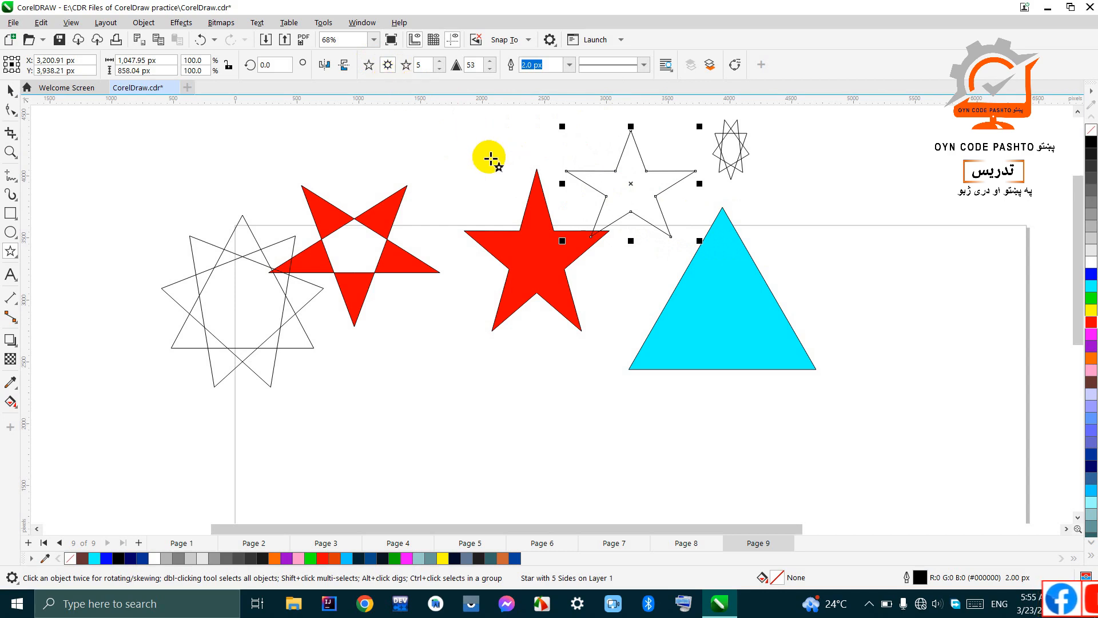
{"action": "left_click", "coordinate": [908, 190]}
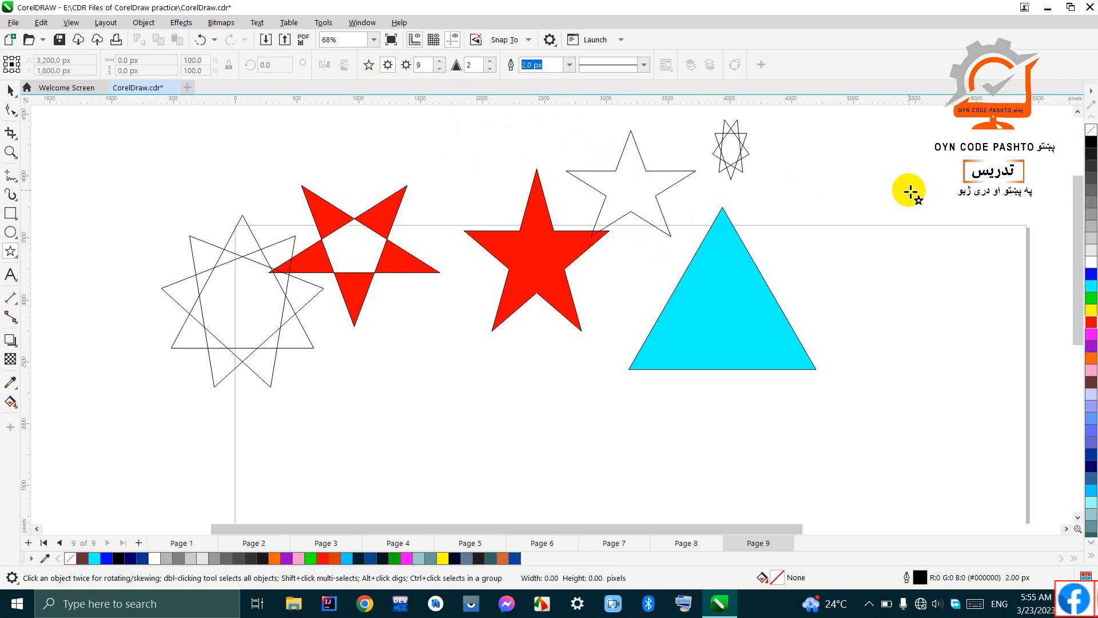
{"action": "left_click_drag", "start_coordinate": [843, 184], "coordinate": [993, 331]}
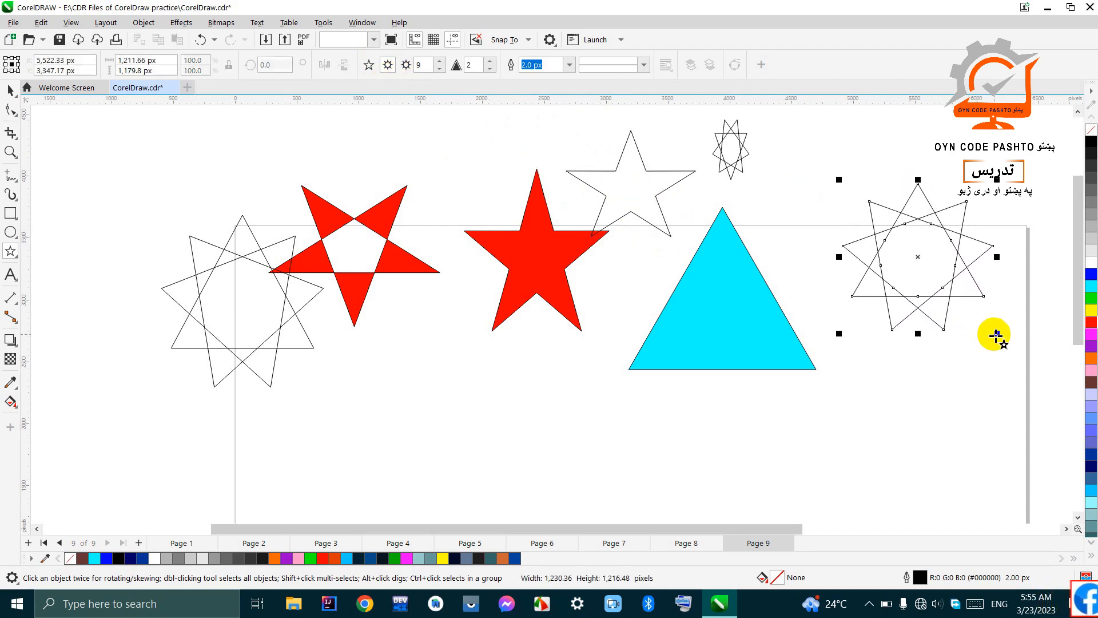
Step: Reduce the new complex star to 5 points and fill it with magenta
{"action": "left_click", "coordinate": [439, 69]}
{"action": "left_click", "coordinate": [440, 69]}
{"action": "left_click", "coordinate": [439, 69]}
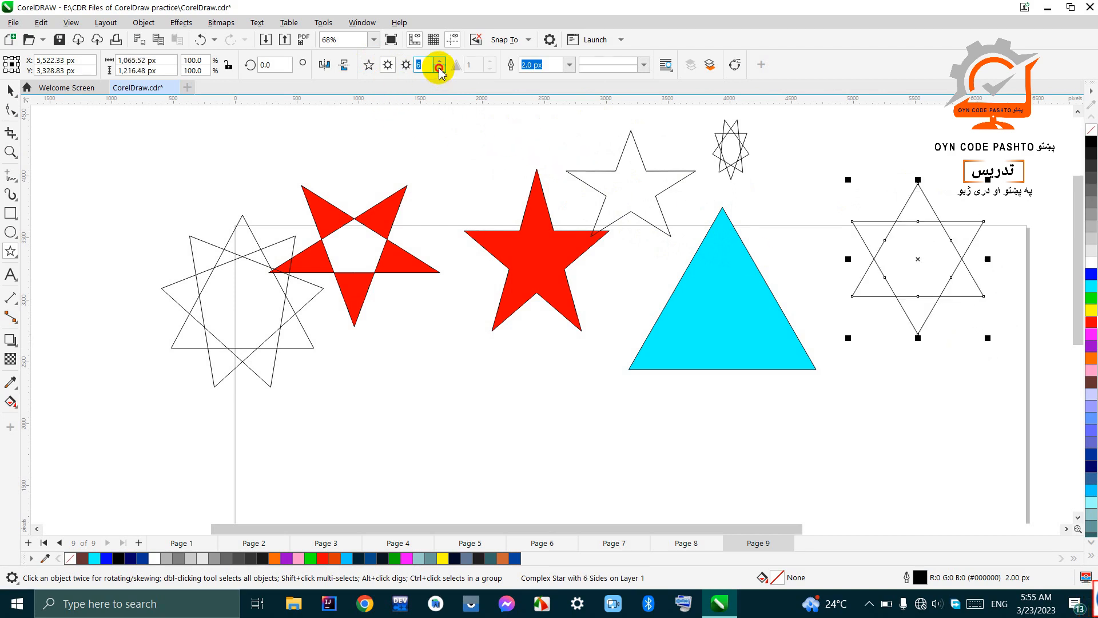
{"action": "left_click", "coordinate": [439, 69]}
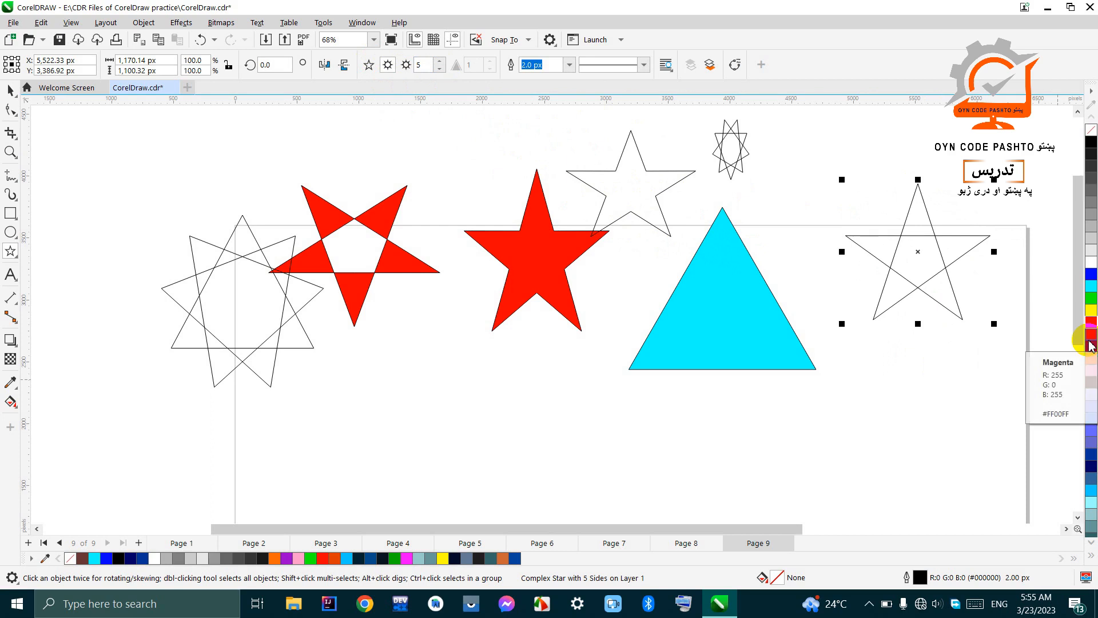
{"action": "left_click", "coordinate": [1092, 346]}
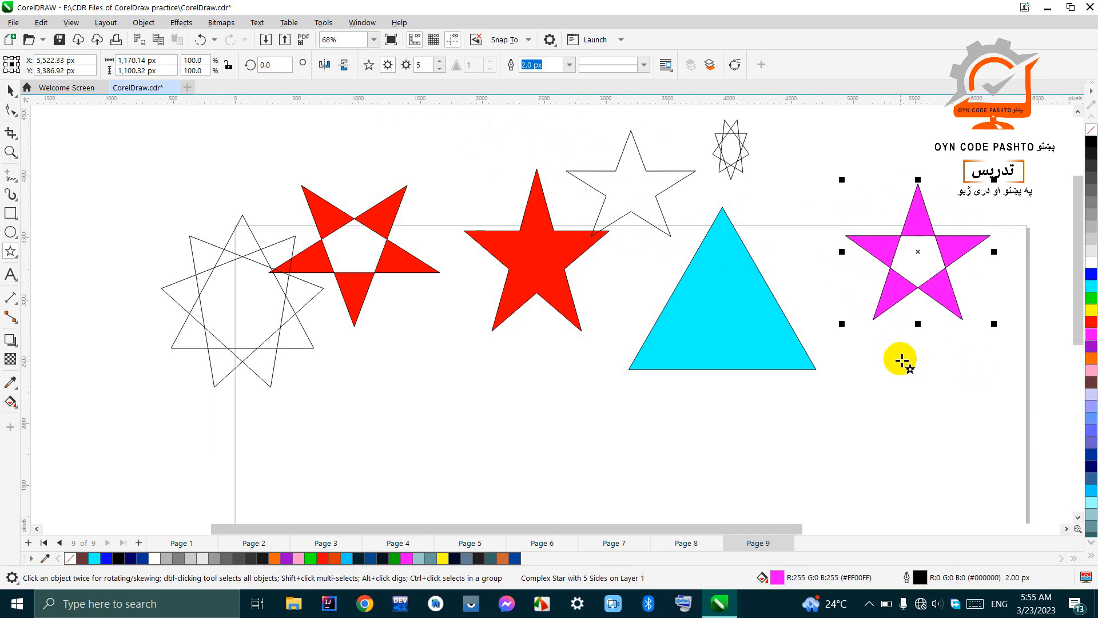
Step: Draw a complex star about 1,057 by 964 px below the magenta star, fill it with red and set its points to 8
{"action": "left_click_drag", "start_coordinate": [851, 363], "coordinate": [984, 486]}
{"action": "left_click", "coordinate": [1093, 321]}
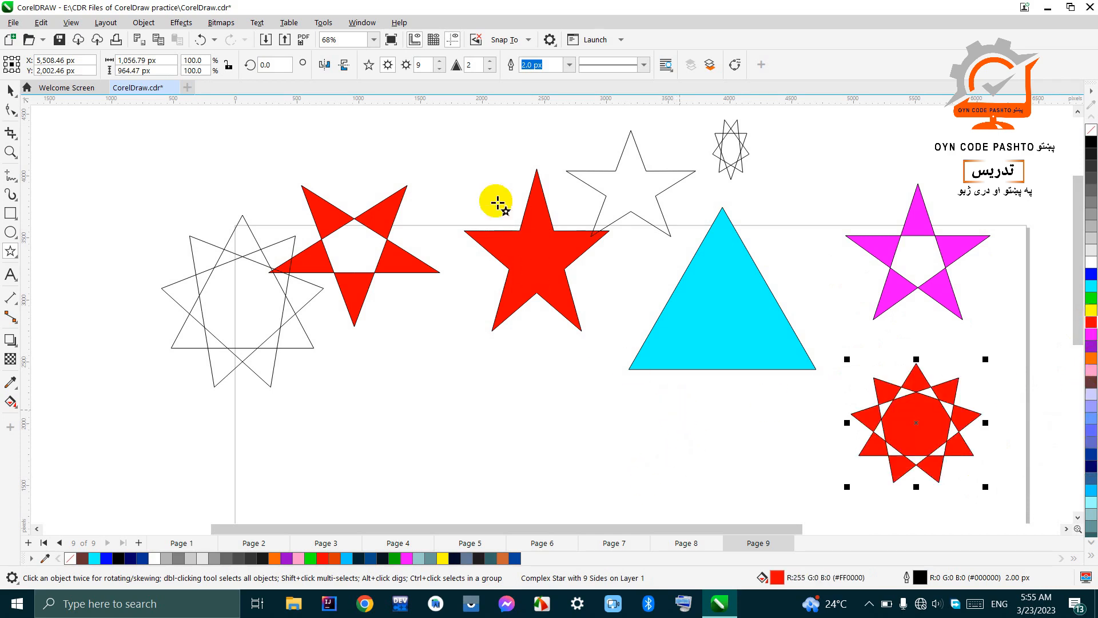
{"action": "left_click", "coordinate": [440, 69]}
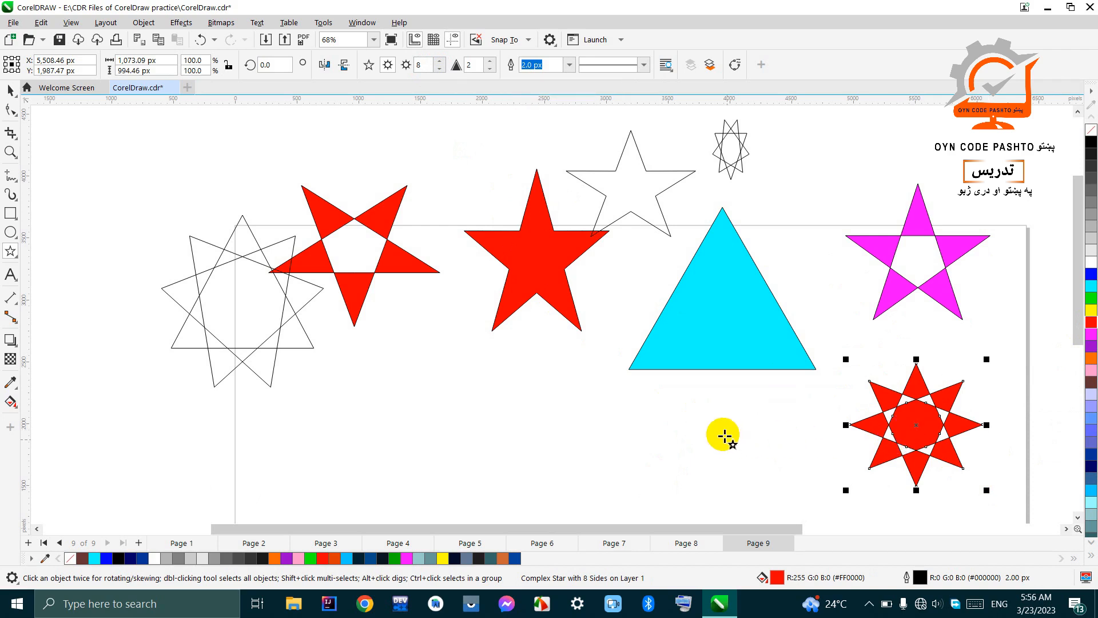
Step: Draw a complex star about 1,107 by 951 px below the triangle, reduce it to 6 points and fill it with red
{"action": "left_click_drag", "start_coordinate": [675, 387], "coordinate": [820, 514]}
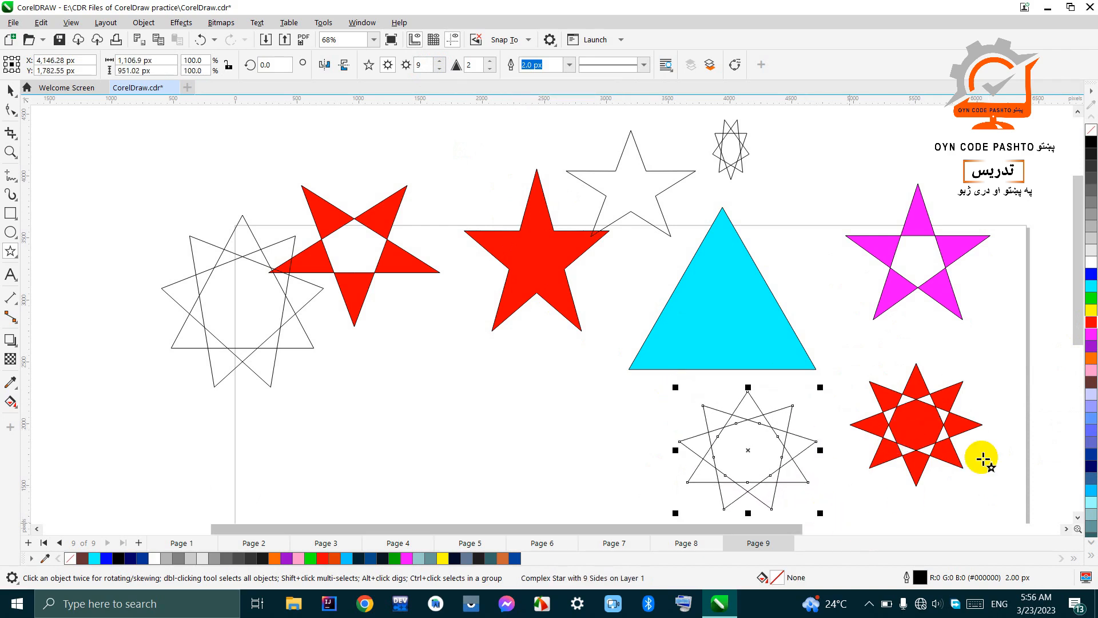
{"action": "left_click", "coordinate": [438, 69]}
{"action": "left_click", "coordinate": [439, 69]}
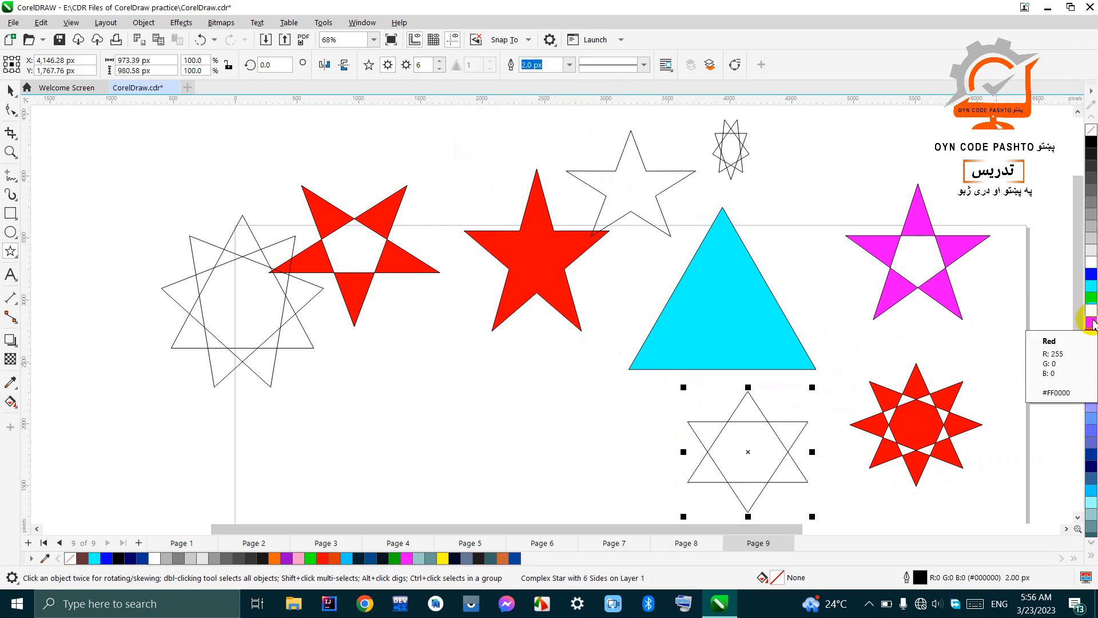
{"action": "left_click", "coordinate": [1091, 322]}
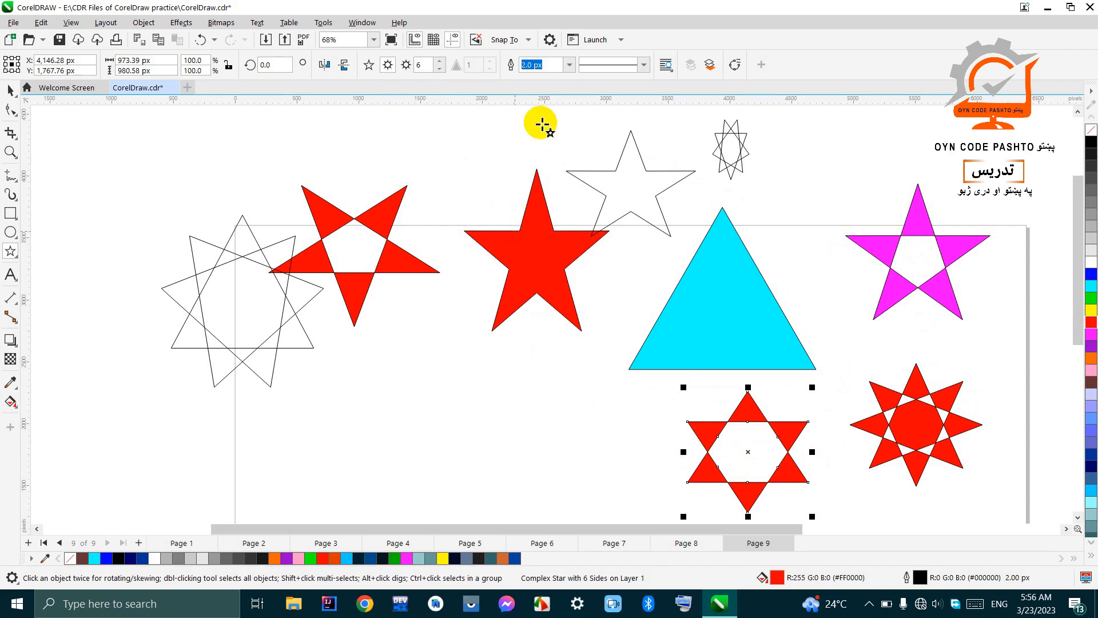
Step: Set the six-pointed star's outline width to 10 px and its outline colour to magenta
{"action": "left_click", "coordinate": [570, 65]}
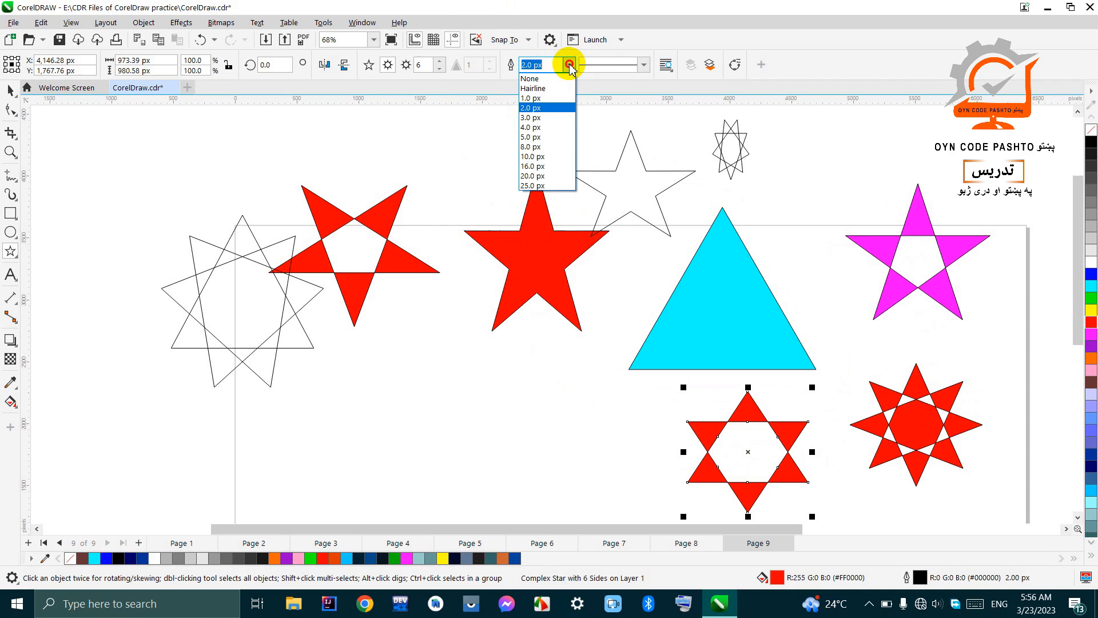
{"action": "left_click", "coordinate": [559, 156]}
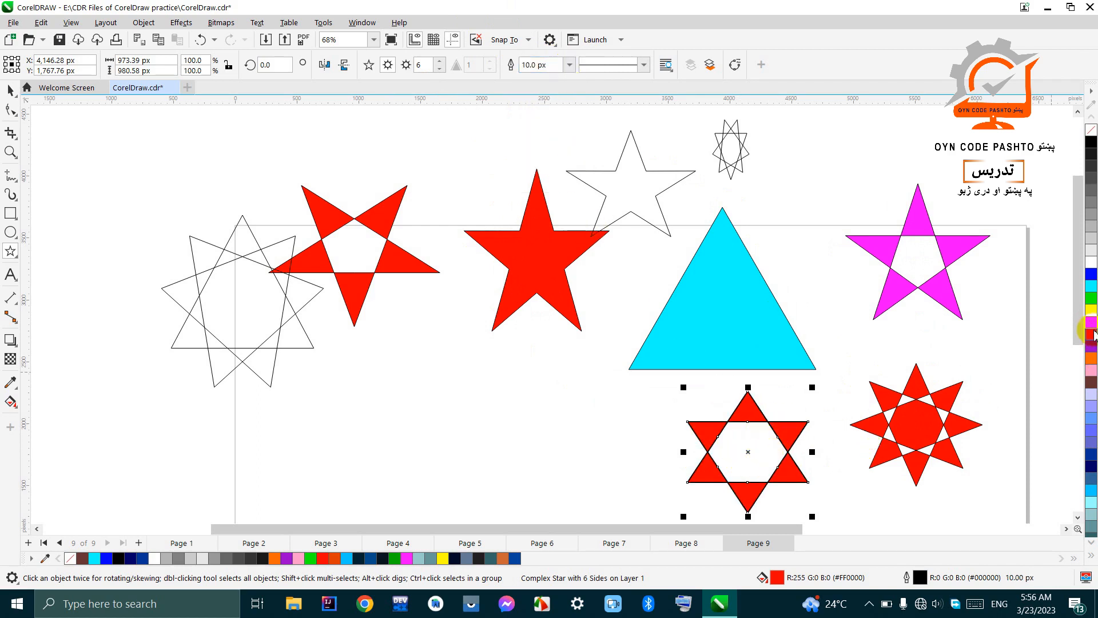
{"action": "right_click", "coordinate": [1094, 309]}
{"action": "right_click", "coordinate": [1092, 287]}
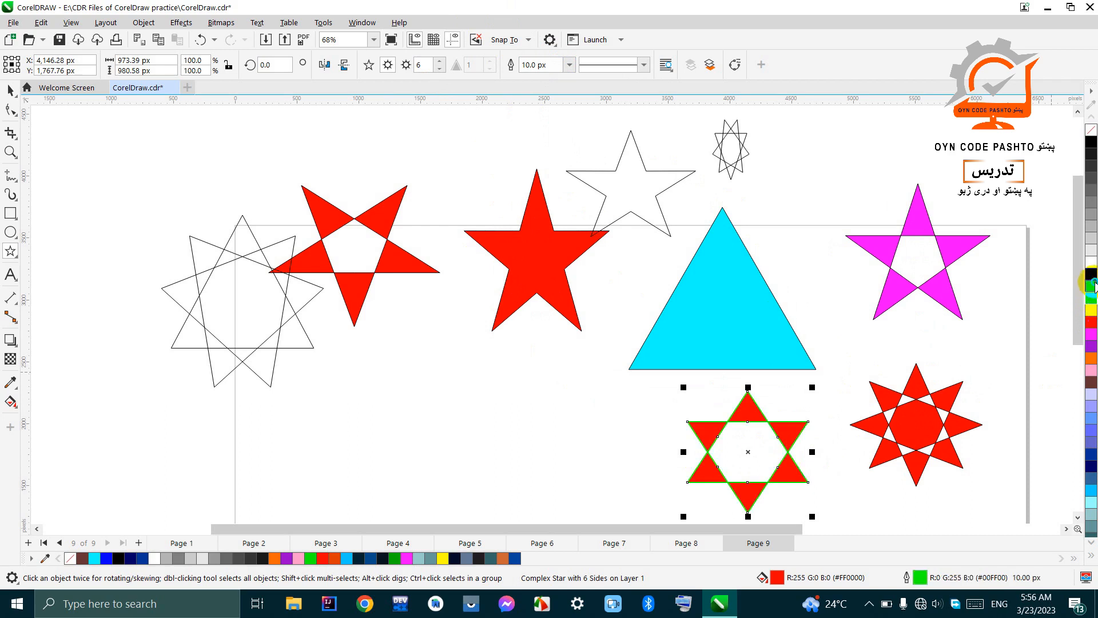
{"action": "left_click", "coordinate": [644, 66]}
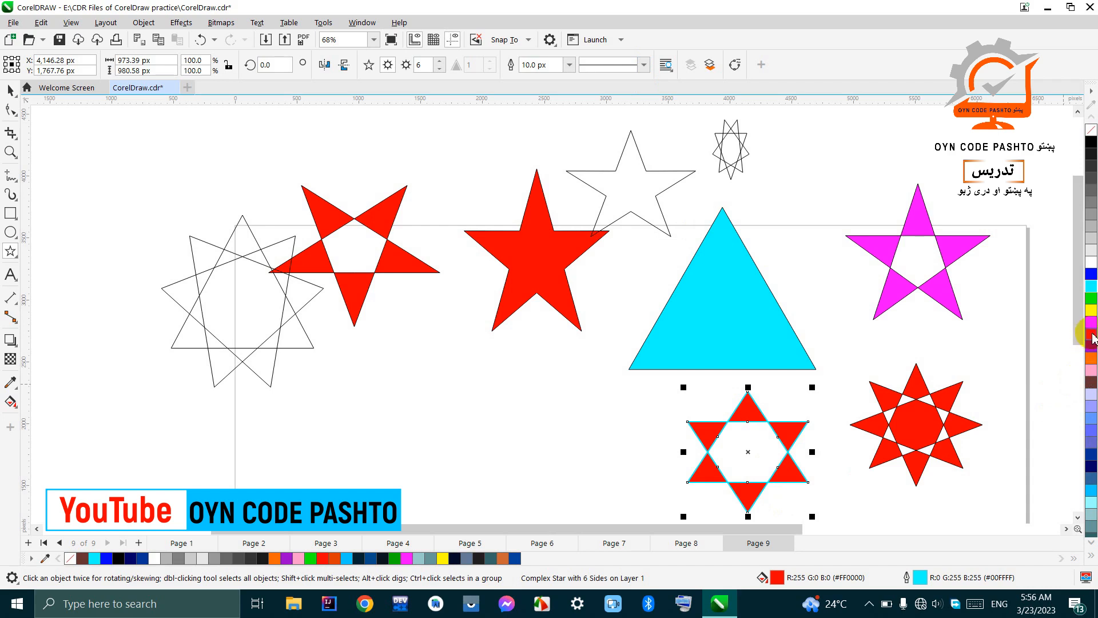
{"action": "right_click", "coordinate": [1092, 335]}
Step: Move the six-pointed star to the left, below the solid red star, and apply a dotted line style to its outline
{"action": "left_click_drag", "start_coordinate": [750, 455], "coordinate": [588, 437]}
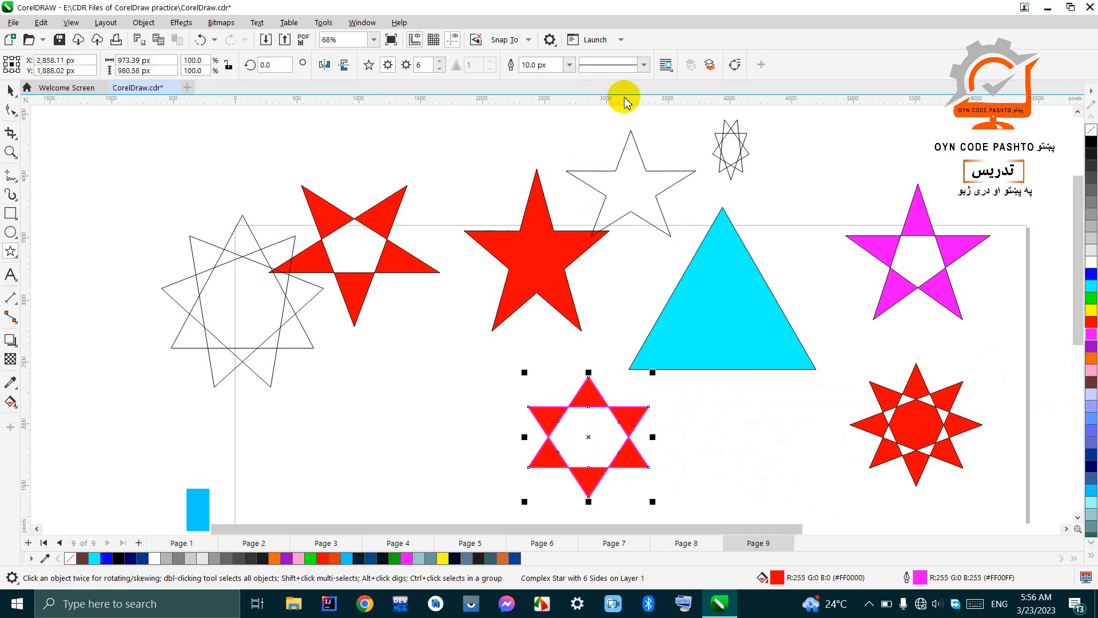
{"action": "scroll", "coordinate": [601, 461], "scroll_direction": "up", "scroll_amount": 3}
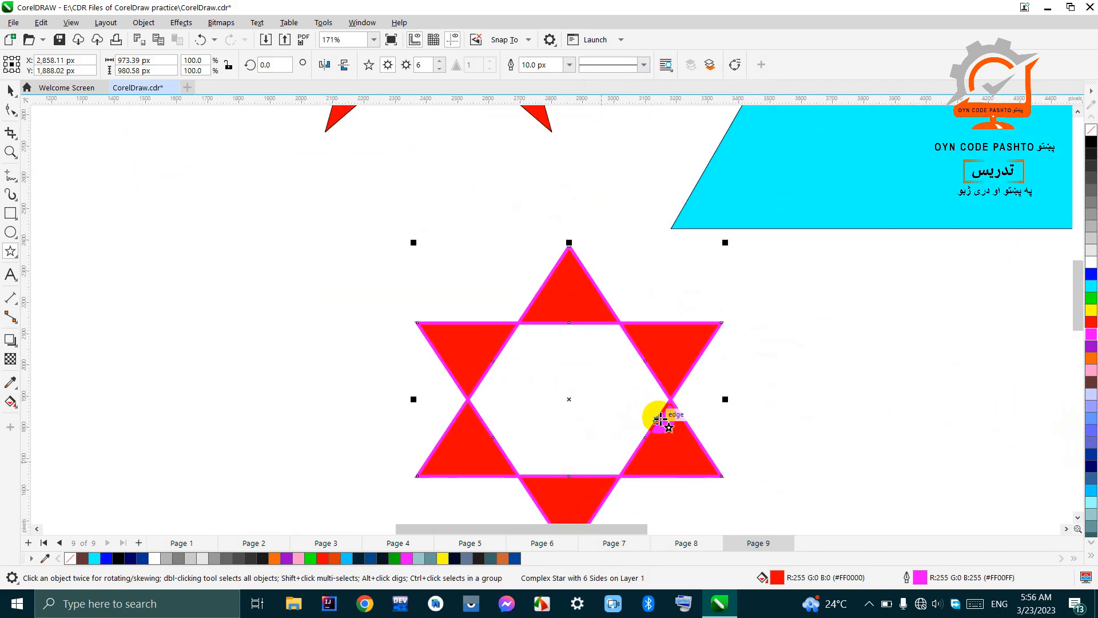
{"action": "left_click", "coordinate": [644, 64]}
{"action": "left_click", "coordinate": [625, 240]}
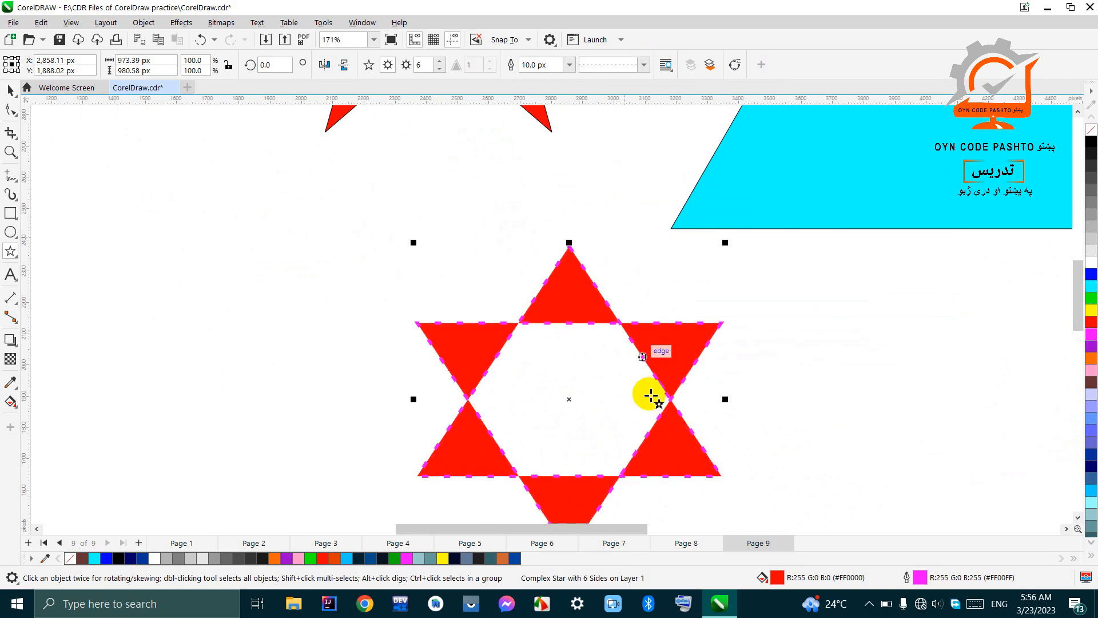
Step: Change the six-pointed star's outline to a long-dash line style and fill the star with cyan
{"action": "left_click", "coordinate": [644, 64]}
{"action": "left_click_drag", "start_coordinate": [686, 115], "coordinate": [686, 211]}
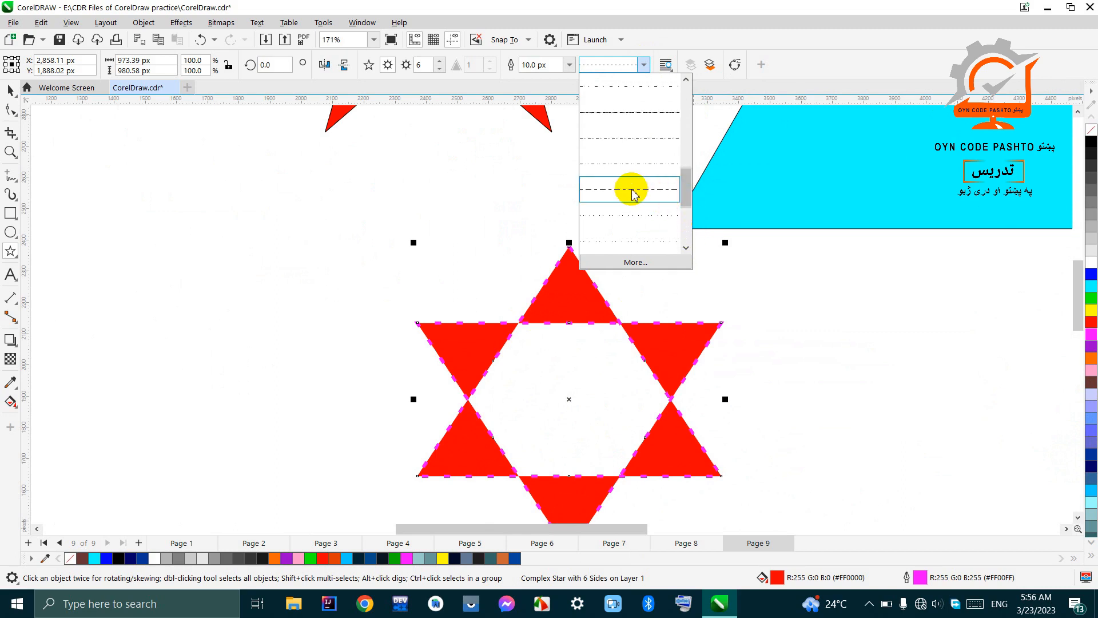
{"action": "left_click", "coordinate": [634, 189]}
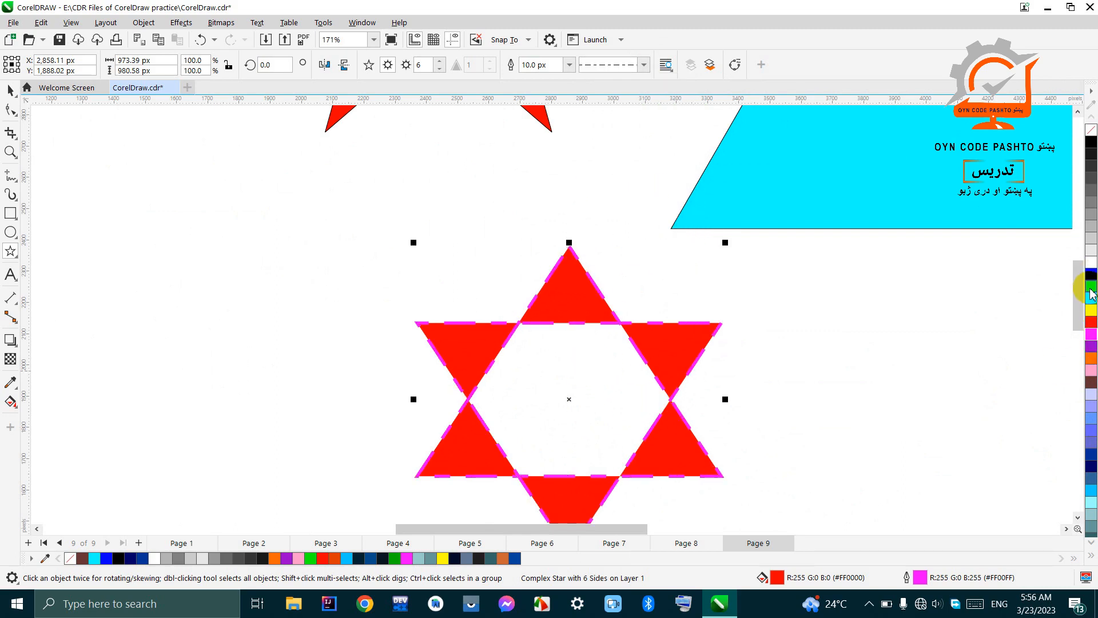
{"action": "left_click", "coordinate": [1092, 296]}
Step: Select all nine shapes, shrink them together to about 3,909 by 1,782 px and move them over the page's upper-right corner
{"action": "scroll", "coordinate": [537, 275], "scroll_direction": "down", "scroll_amount": 2}
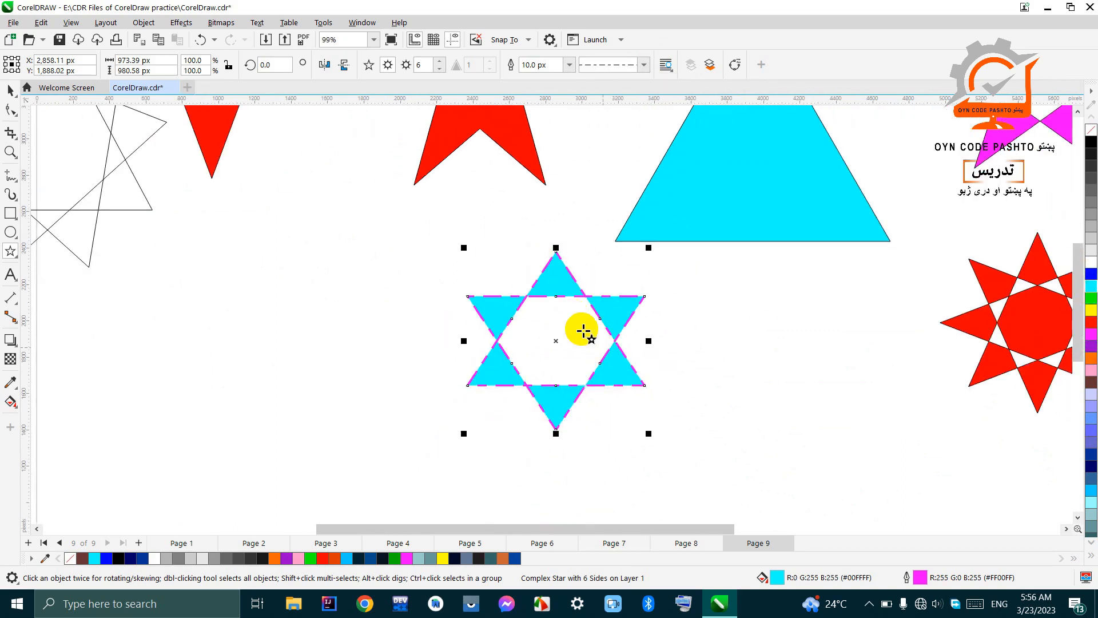
{"action": "scroll", "coordinate": [583, 332], "scroll_direction": "down", "scroll_amount": 4}
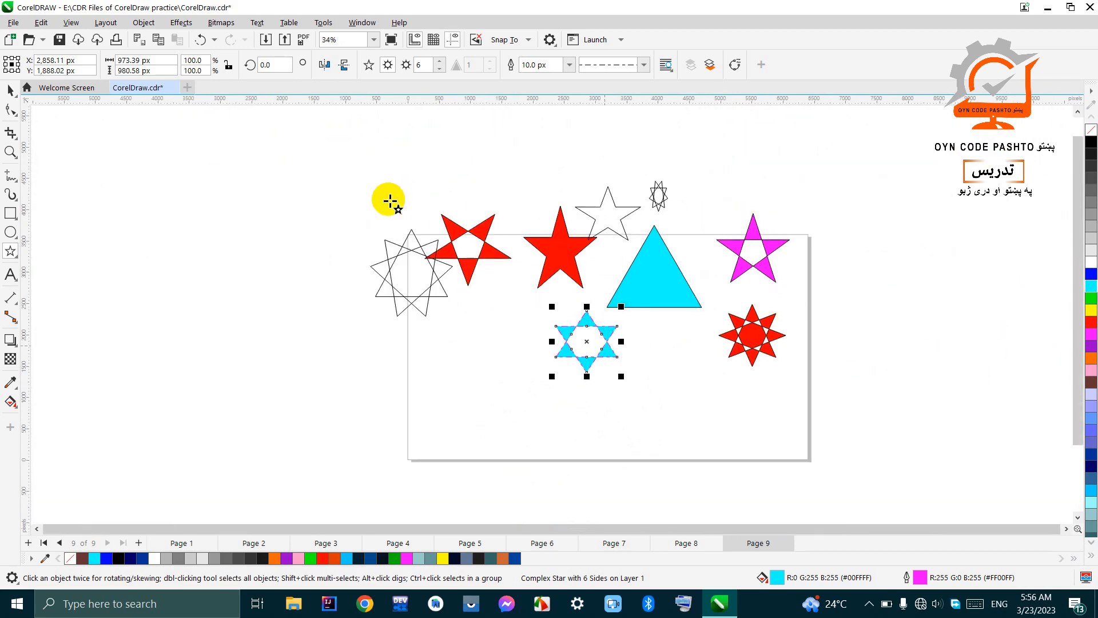
{"action": "left_click", "coordinate": [10, 97]}
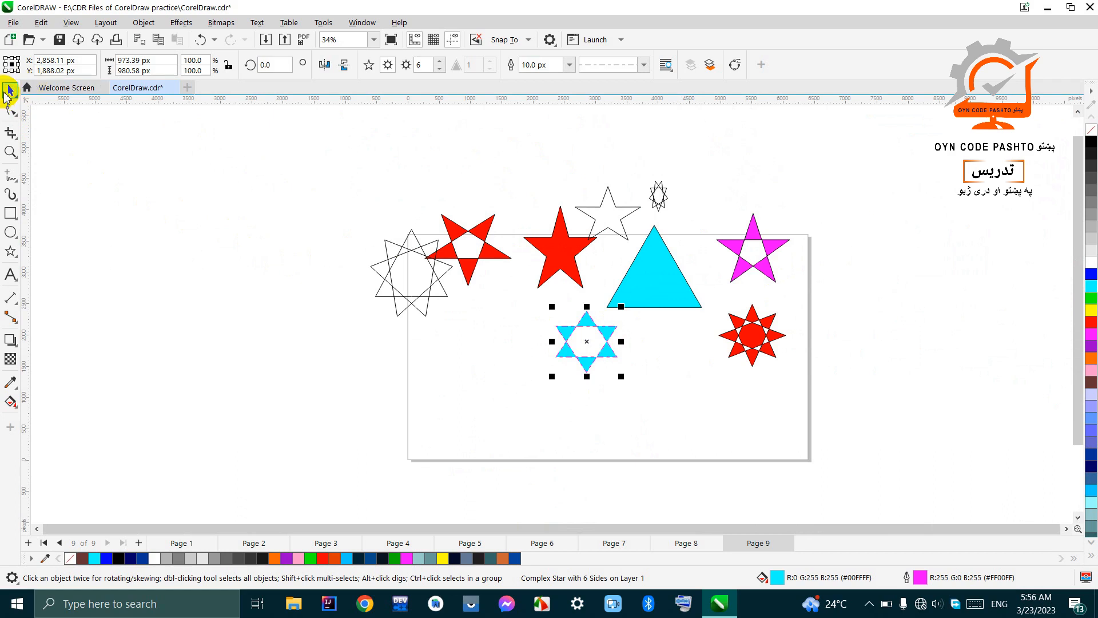
{"action": "left_click_drag", "start_coordinate": [302, 165], "coordinate": [802, 421]}
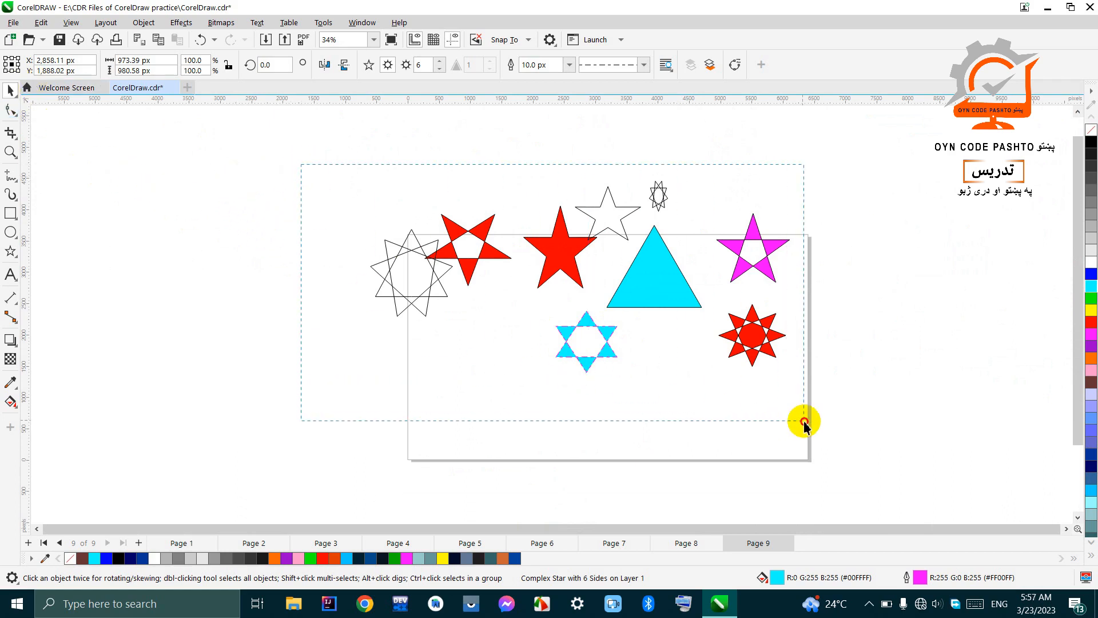
{"action": "left_click_drag", "start_coordinate": [794, 377], "coordinate": [619, 296]}
{"action": "left_click_drag", "start_coordinate": [519, 246], "coordinate": [872, 231]}
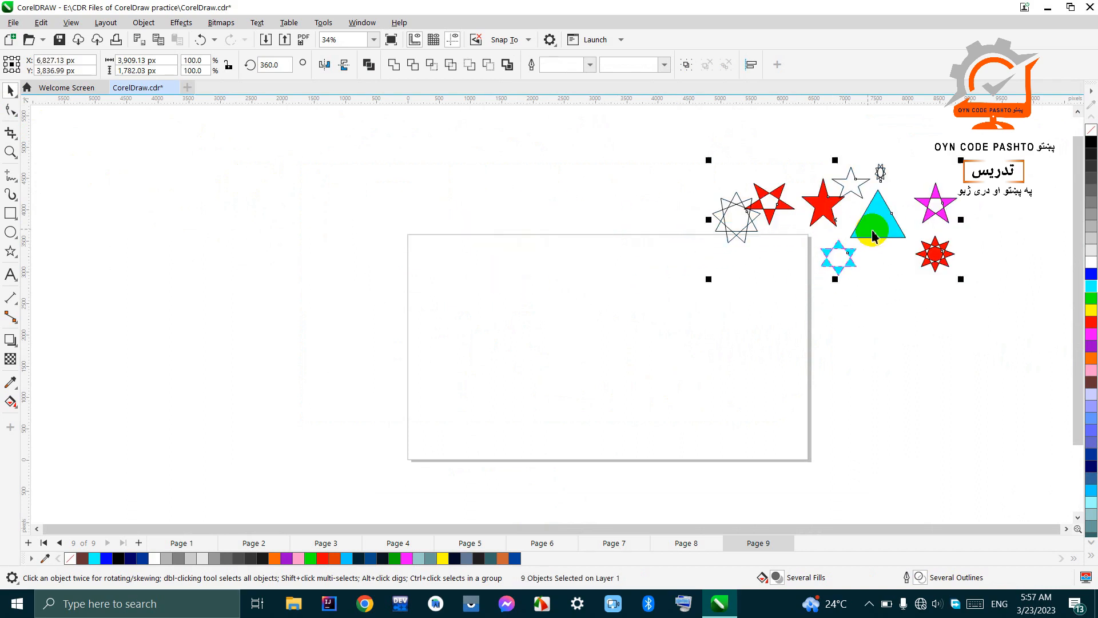
{"action": "left_click", "coordinate": [679, 296]}
Step: Draw a logarithmic spiral with 5 revolutions in the empty area left of the page using the Spiral tool
{"action": "left_click", "coordinate": [11, 254]}
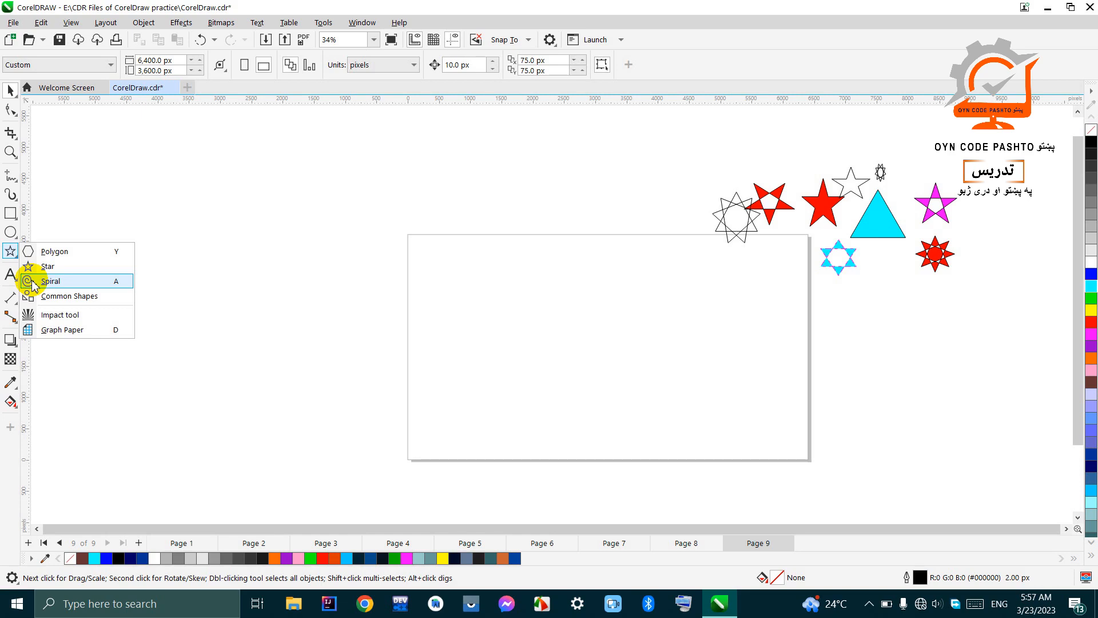
{"action": "left_click", "coordinate": [119, 285]}
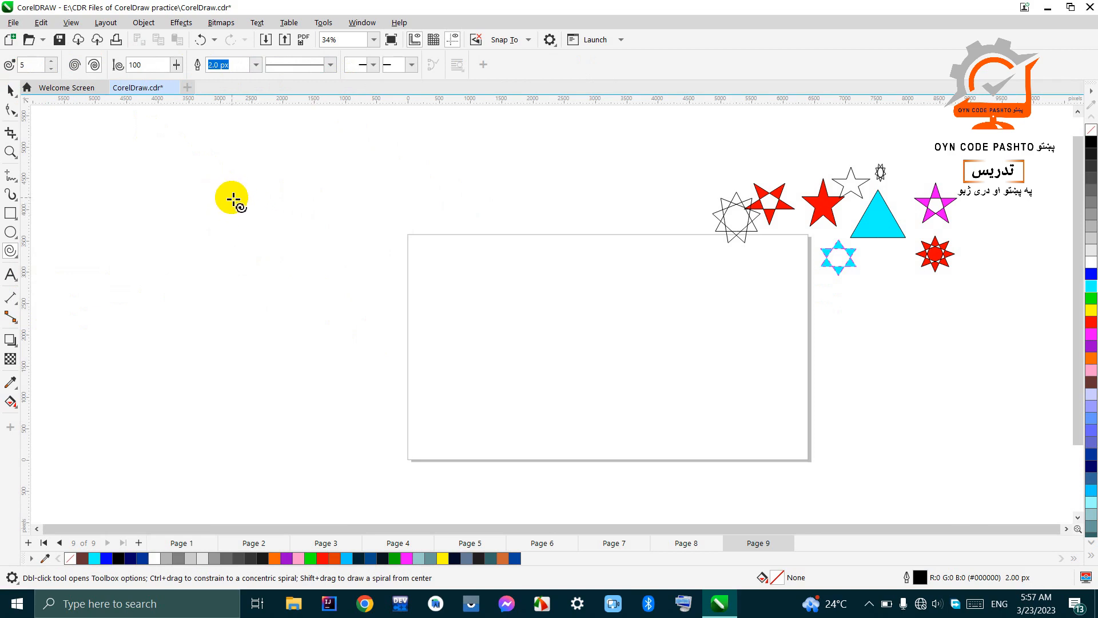
{"action": "left_click_drag", "start_coordinate": [233, 209], "coordinate": [361, 315]}
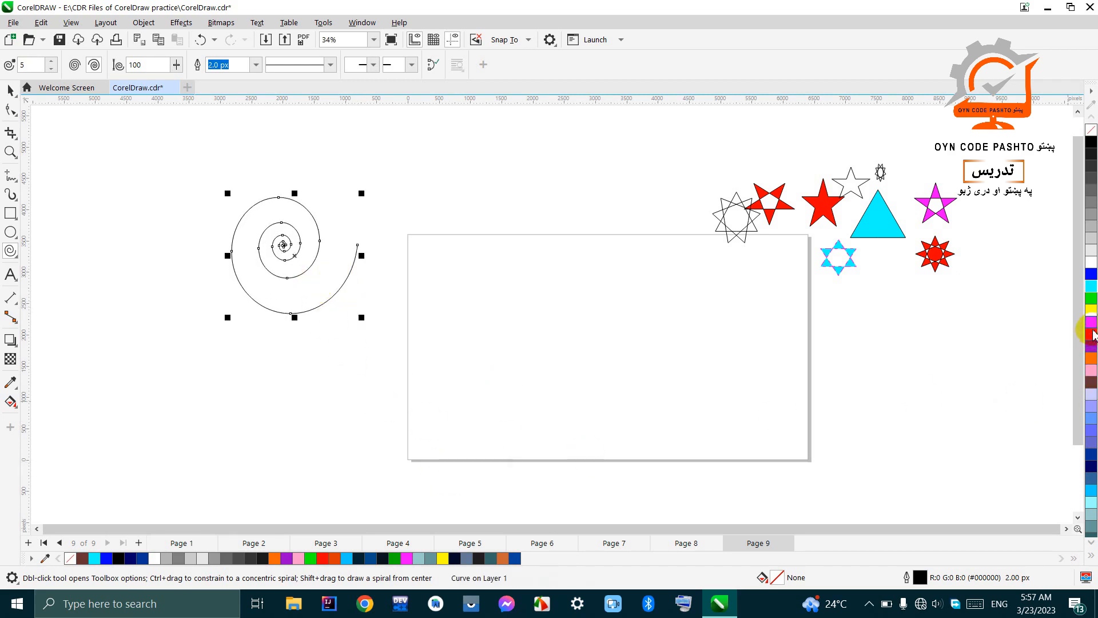
Step: Set the outline colour of the 5-revolution spiral to orange and look closely at its revolutions
{"action": "right_click", "coordinate": [1091, 301]}
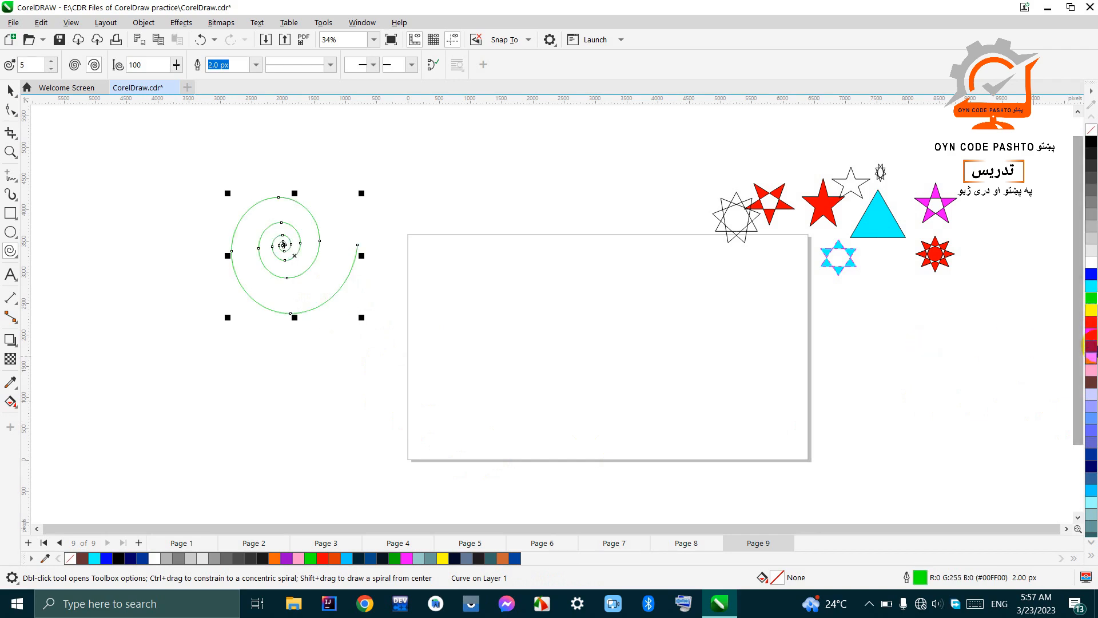
{"action": "right_click", "coordinate": [1091, 341]}
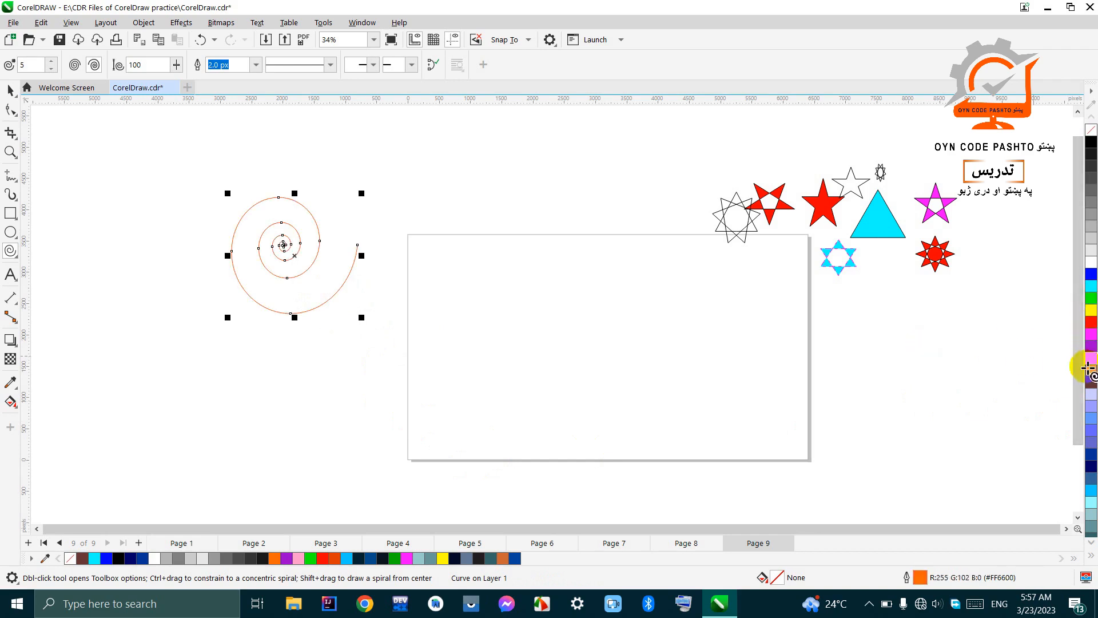
{"action": "scroll", "coordinate": [361, 316], "scroll_direction": "up", "scroll_amount": 2}
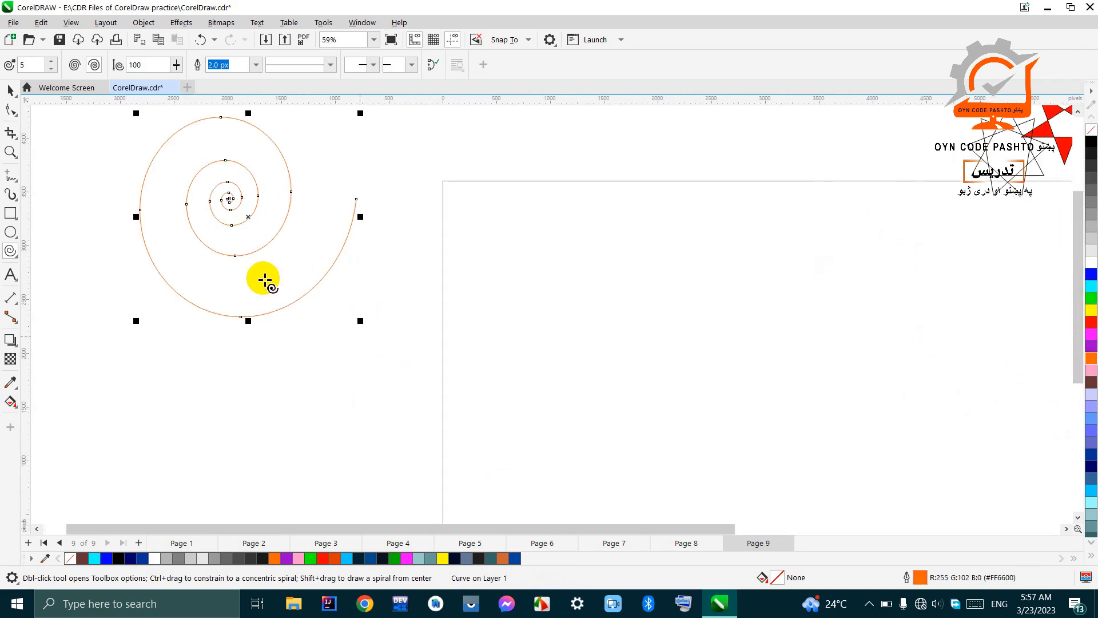
{"action": "scroll", "coordinate": [407, 367], "scroll_direction": "down", "scroll_amount": 2}
{"action": "mouse_move", "coordinate": [378, 342]}
{"action": "left_mouse_down"}
{"action": "mouse_move", "coordinate": [345, 292]}
{"action": "mouse_move", "coordinate": [327, 292]}
{"action": "mouse_move", "coordinate": [383, 359]}
{"action": "left_mouse_up"}
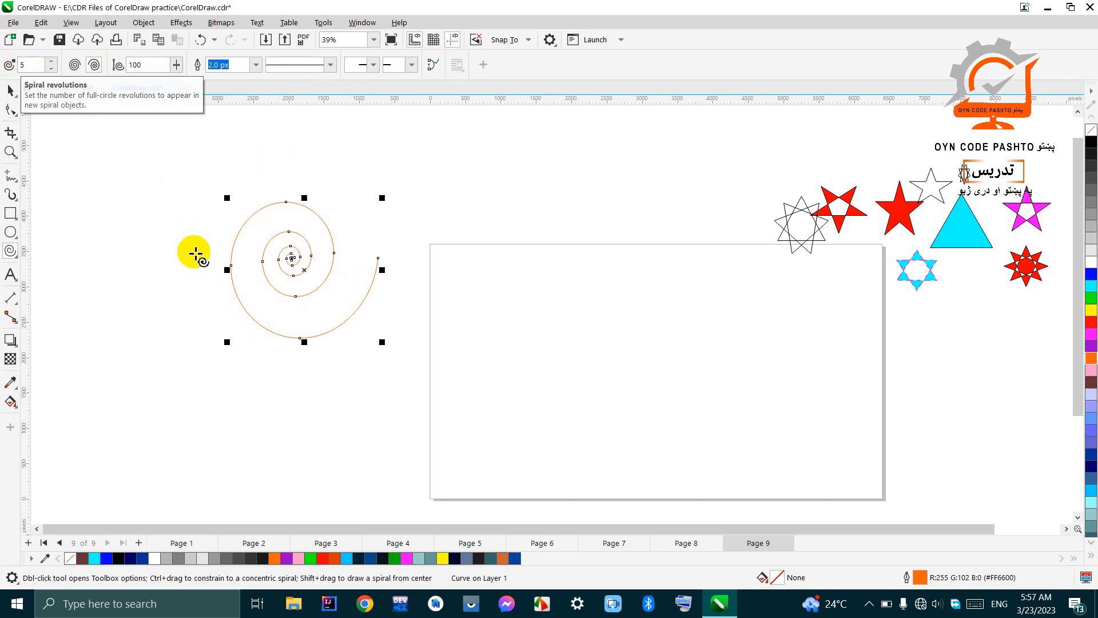
{"action": "scroll", "coordinate": [277, 245], "scroll_direction": "up", "scroll_amount": 4}
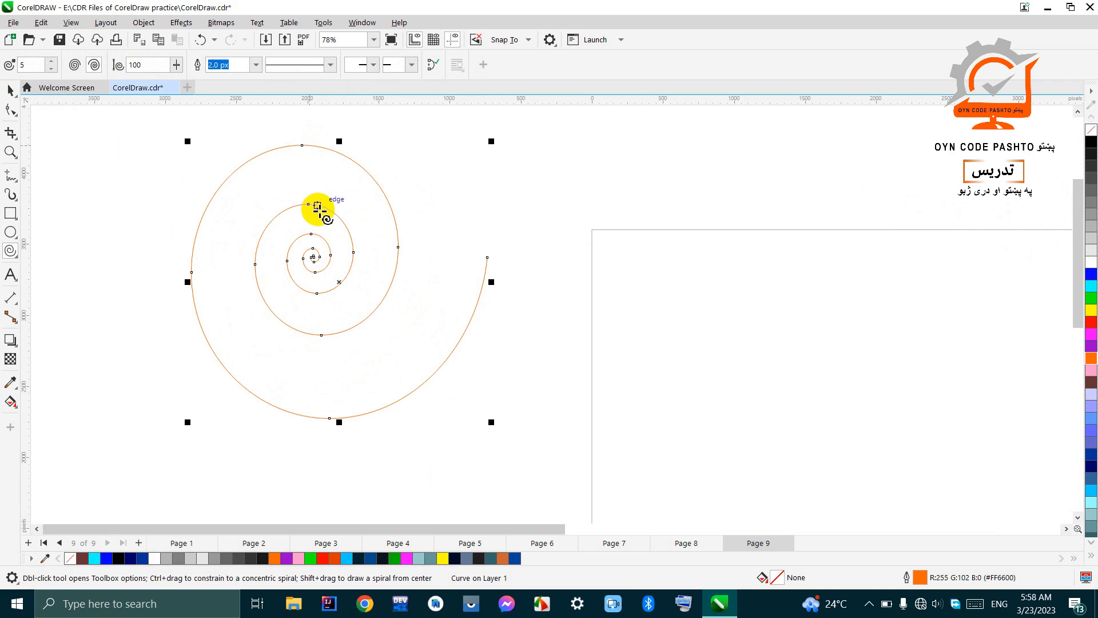
{"action": "scroll", "coordinate": [314, 263], "scroll_direction": "up", "scroll_amount": 4}
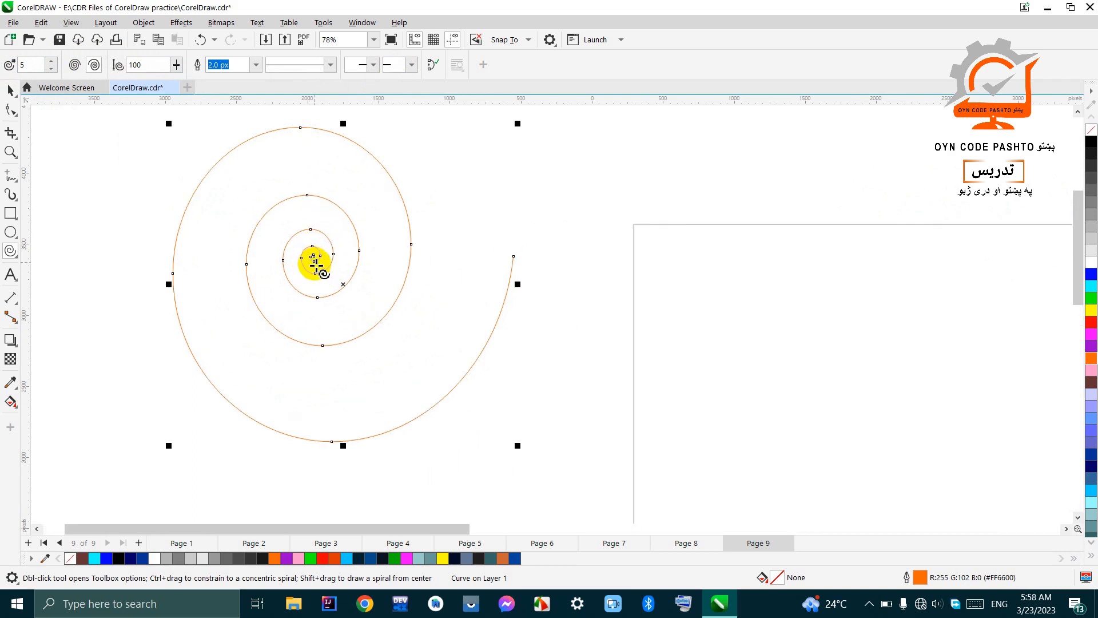
Step: Draw a logarithmic spiral with 4 revolutions in the empty area left of the orange spiral
{"action": "scroll", "coordinate": [453, 282], "scroll_direction": "down", "scroll_amount": 5}
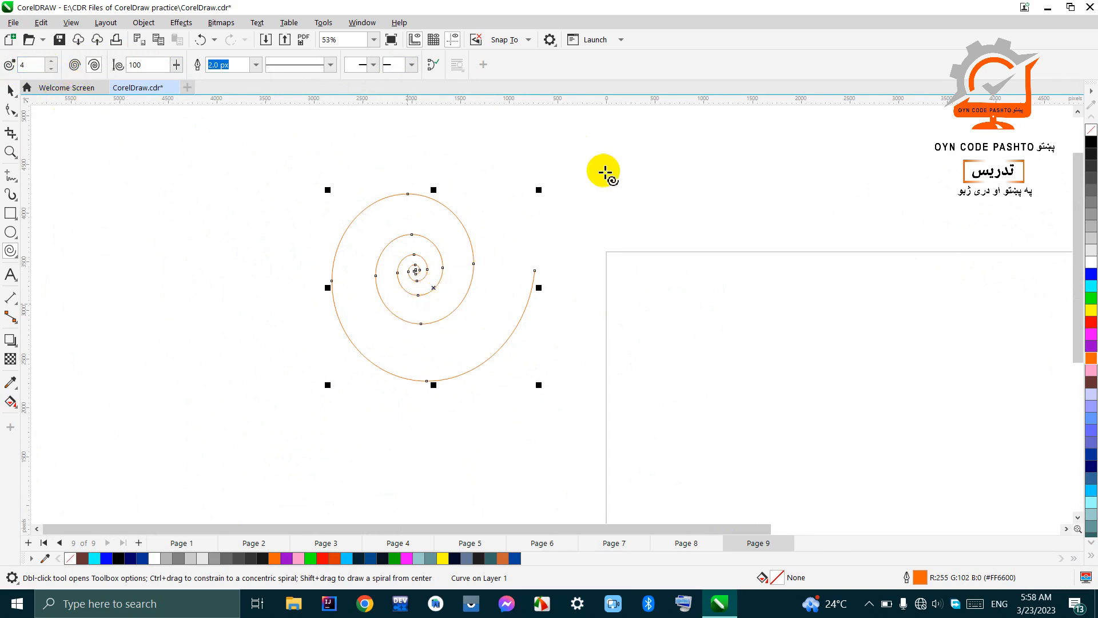
{"action": "left_click_drag", "start_coordinate": [100, 164], "coordinate": [230, 301]}
{"action": "scroll", "coordinate": [103, 157], "scroll_direction": "up", "scroll_amount": 2}
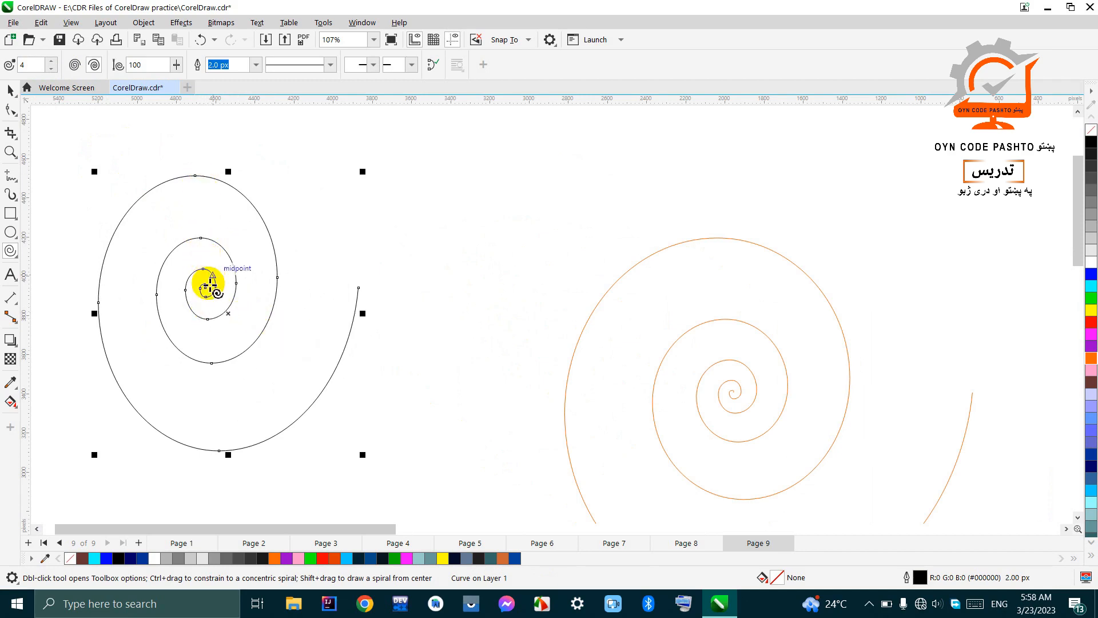
{"action": "scroll", "coordinate": [202, 292], "scroll_direction": "up", "scroll_amount": 2}
{"action": "scroll", "coordinate": [263, 320], "scroll_direction": "down", "scroll_amount": 3}
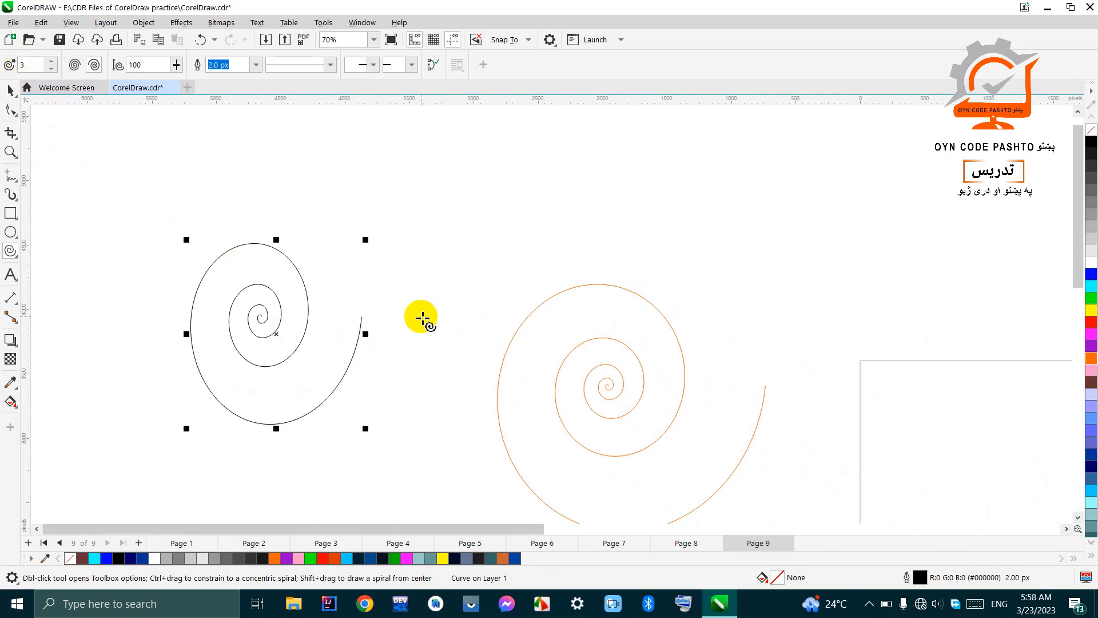
Step: Draw a logarithmic spiral with 3 revolutions above and between the two existing spirals, and give it a cyan outline 10 px wide
{"action": "left_click_drag", "start_coordinate": [406, 146], "coordinate": [534, 284]}
{"action": "scroll", "coordinate": [450, 211], "scroll_direction": "up", "scroll_amount": 1}
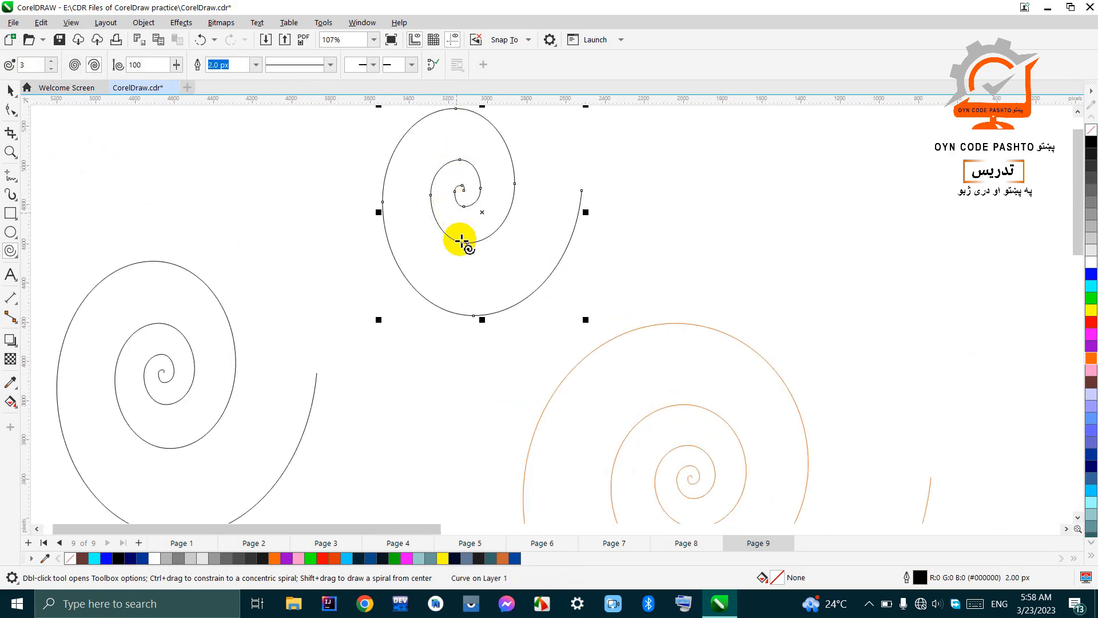
{"action": "scroll", "coordinate": [458, 238], "scroll_direction": "down", "scroll_amount": 2}
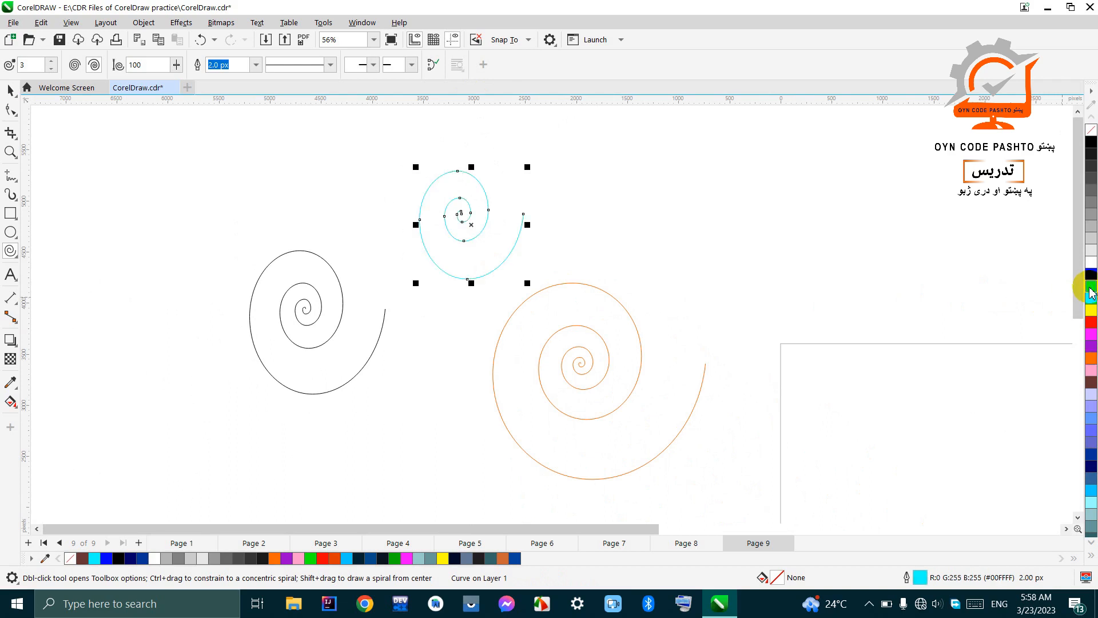
{"action": "left_click", "coordinate": [256, 64]}
{"action": "left_click", "coordinate": [238, 160]}
{"action": "scroll", "coordinate": [465, 234], "scroll_direction": "up", "scroll_amount": 3}
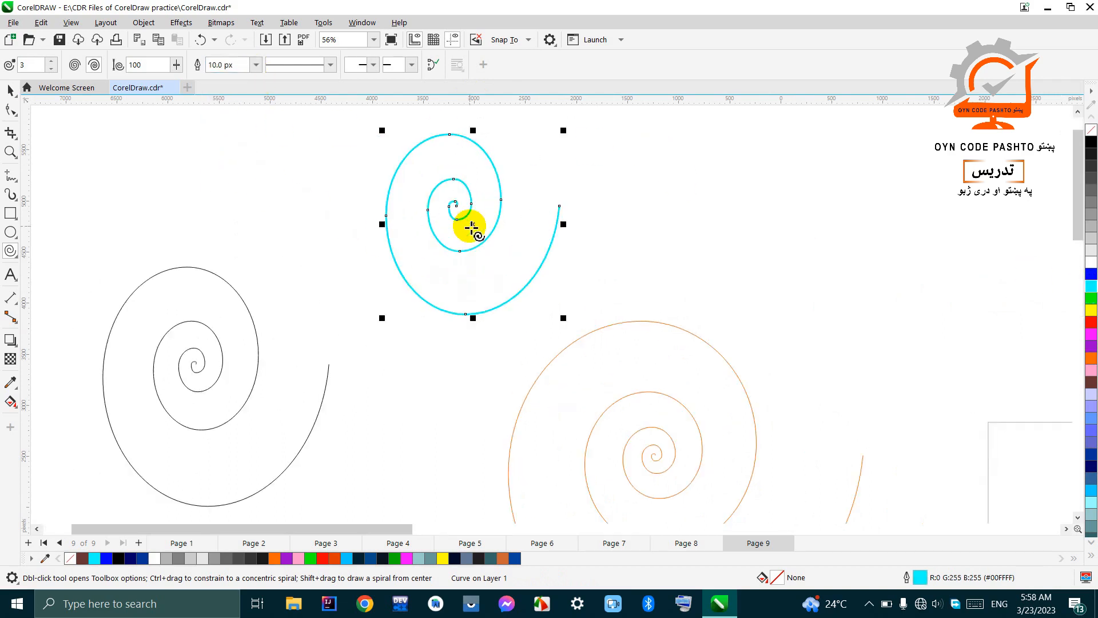
Step: Draw a small logarithmic spiral with 2 revolutions above the black spiral and colour its outline blue
{"action": "scroll", "coordinate": [454, 228], "scroll_direction": "down", "scroll_amount": 3}
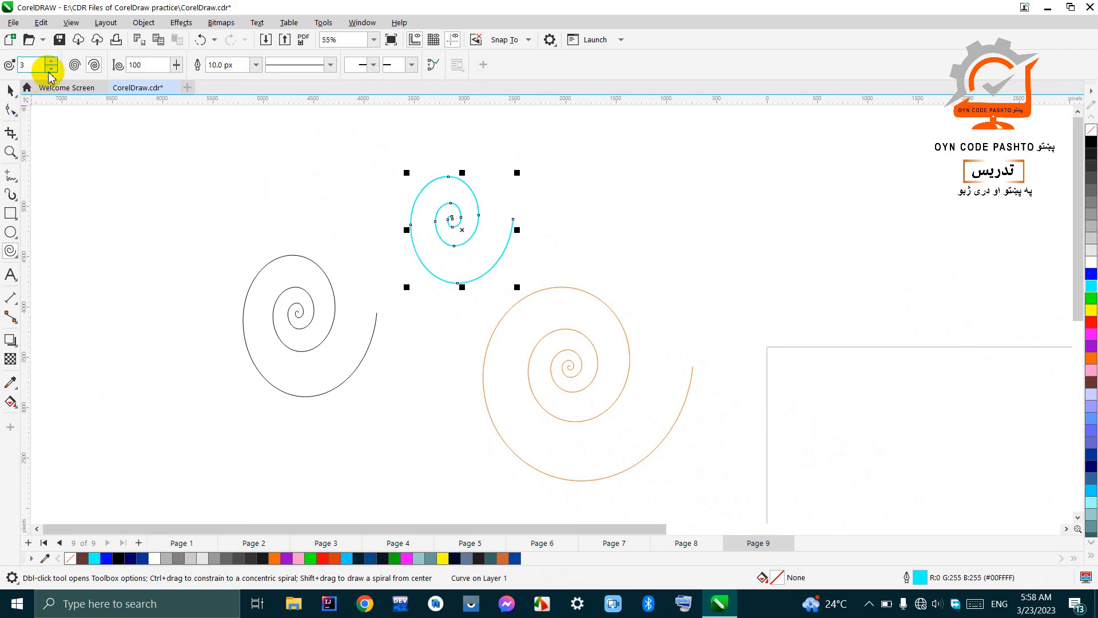
{"action": "left_click_drag", "start_coordinate": [184, 152], "coordinate": [281, 247]}
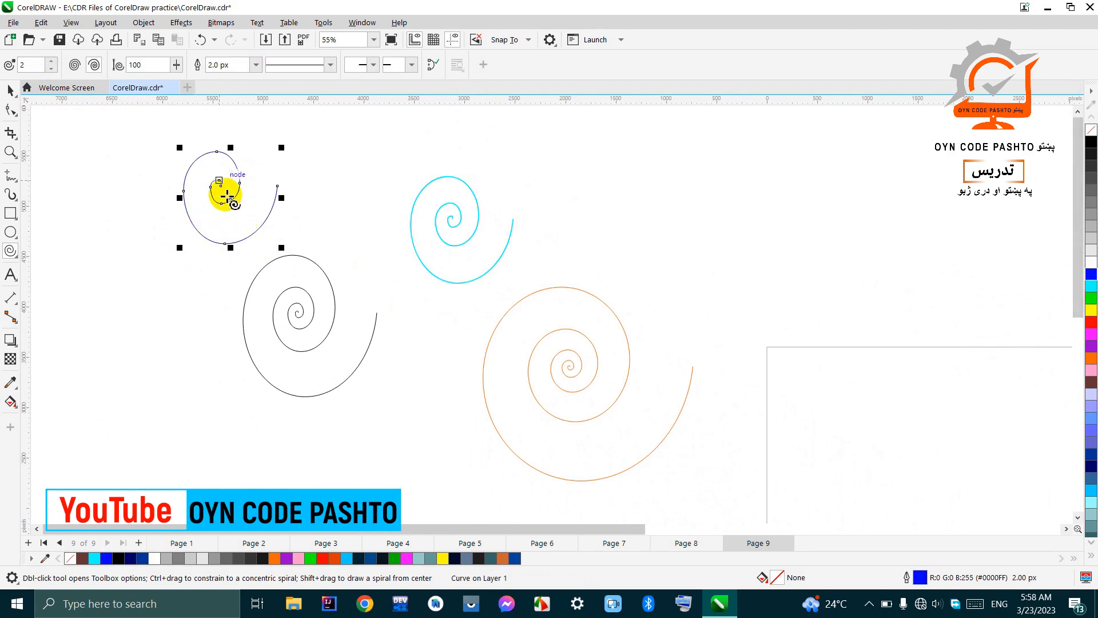
Step: Set the spiral revolutions to 9 and draw a logarithmic spiral to the right of the cyan one
{"action": "left_click", "coordinate": [51, 60]}
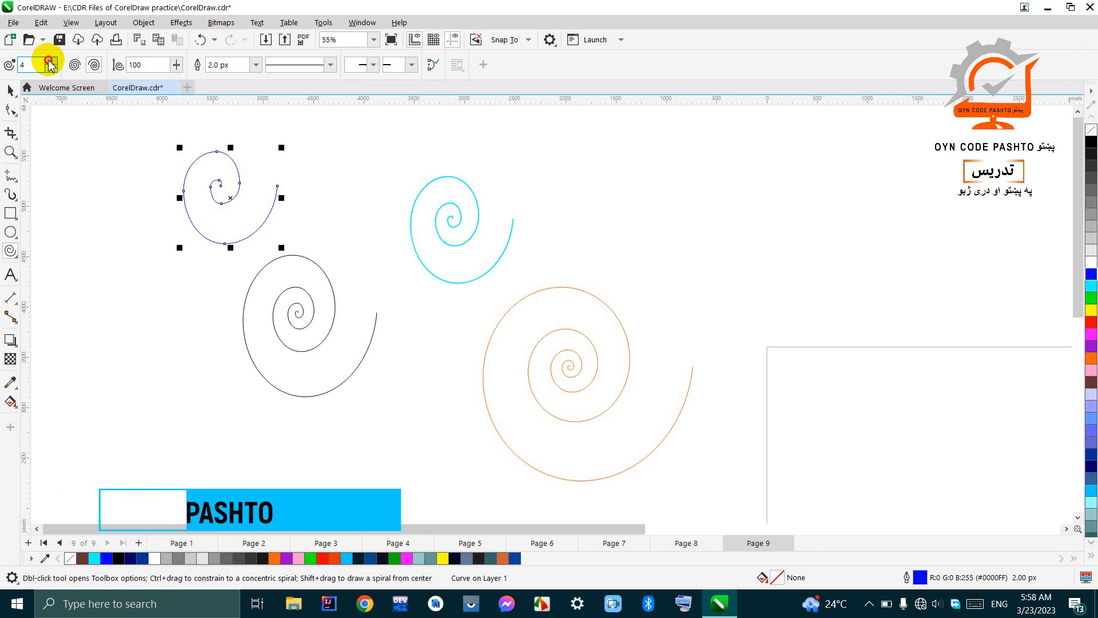
{"action": "left_click", "coordinate": [51, 61]}
{"action": "left_click", "coordinate": [51, 61]}
{"action": "left_click", "coordinate": [50, 60]}
{"action": "left_click", "coordinate": [50, 61]}
{"action": "left_click", "coordinate": [50, 61]}
{"action": "left_click", "coordinate": [51, 61]}
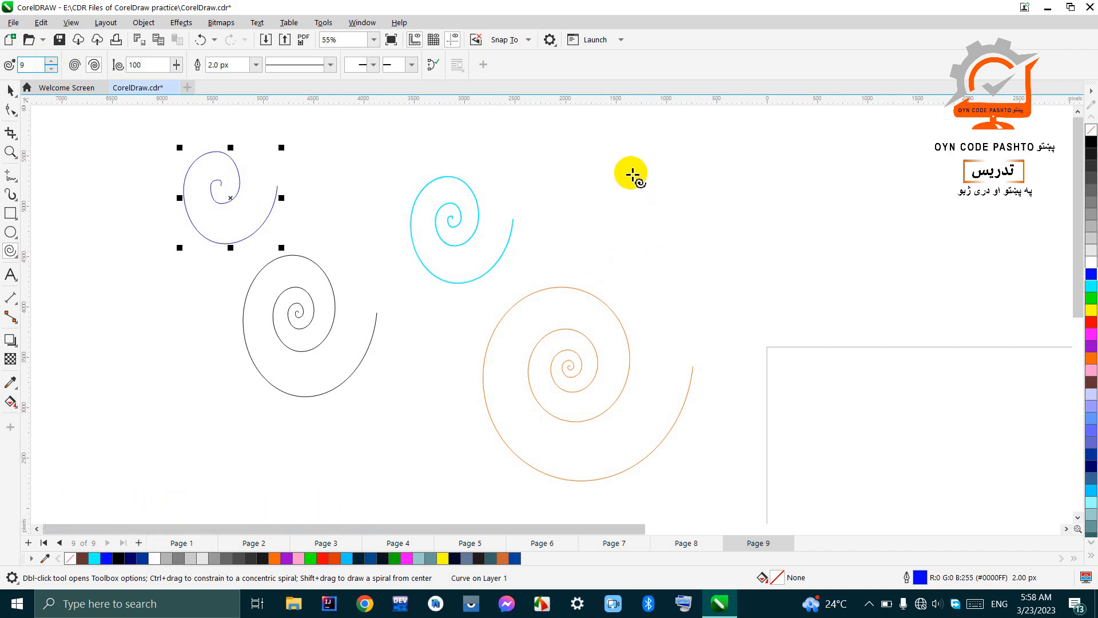
{"action": "mouse_move", "coordinate": [623, 138]}
{"action": "left_mouse_down"}
{"action": "mouse_move", "coordinate": [630, 191]}
{"action": "mouse_move", "coordinate": [744, 296]}
{"action": "left_mouse_up"}
Step: Examine the tightly wound centre of the 9-revolution logarithmic spiral up close
{"action": "scroll", "coordinate": [676, 229], "scroll_direction": "up", "scroll_amount": 3}
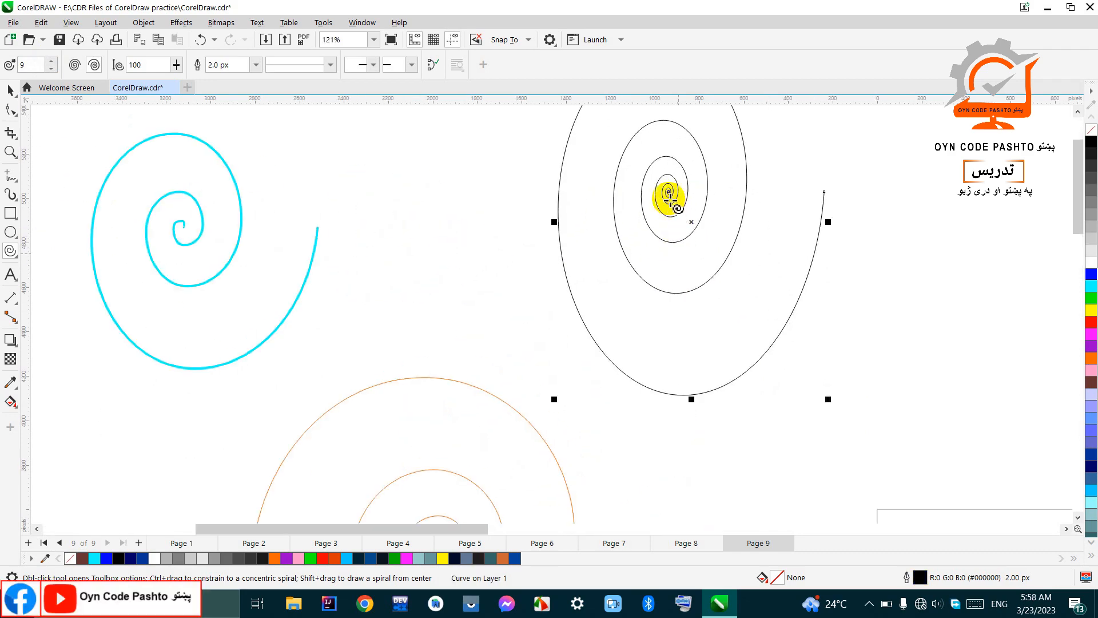
{"action": "scroll", "coordinate": [671, 198], "scroll_direction": "up", "scroll_amount": 10}
{"action": "scroll", "coordinate": [679, 190], "scroll_direction": "down", "scroll_amount": 12}
{"action": "scroll", "coordinate": [626, 301], "scroll_direction": "up", "scroll_amount": 4}
{"action": "scroll", "coordinate": [656, 301], "scroll_direction": "up", "scroll_amount": 11}
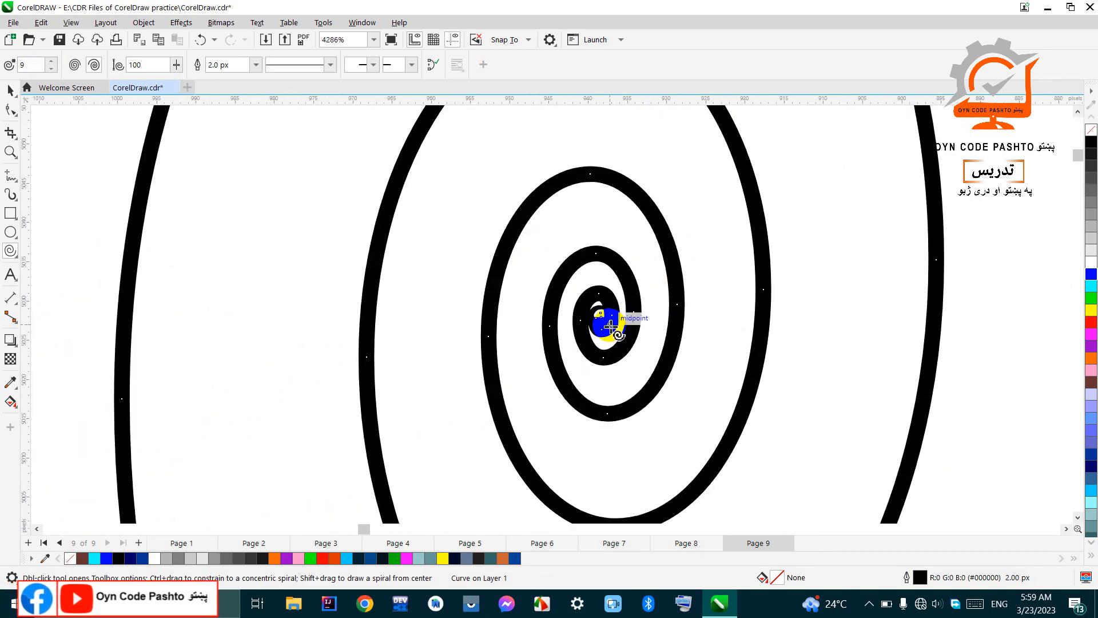
{"action": "scroll", "coordinate": [609, 326], "scroll_direction": "down", "scroll_amount": 6}
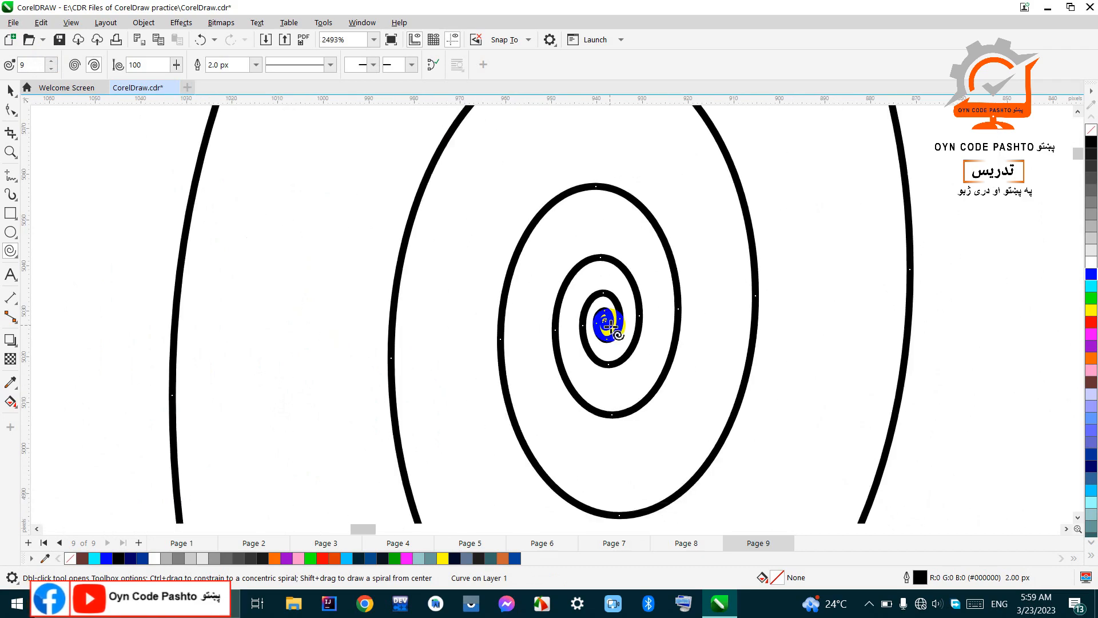
{"action": "scroll", "coordinate": [610, 326], "scroll_direction": "up", "scroll_amount": 10}
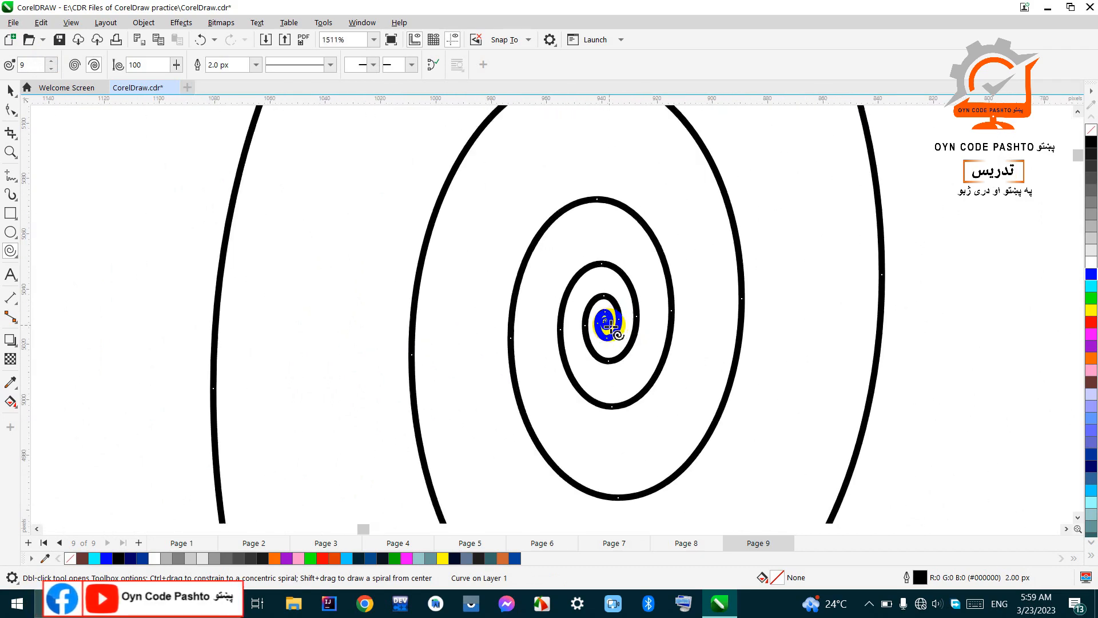
{"action": "scroll", "coordinate": [610, 326], "scroll_direction": "down", "scroll_amount": 14}
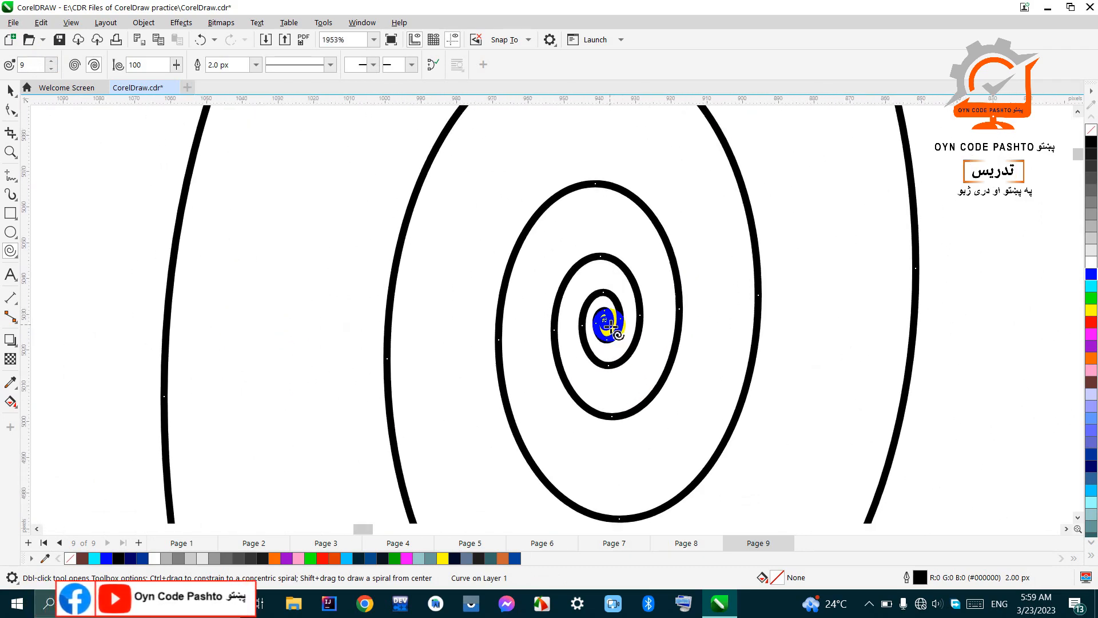
{"action": "scroll", "coordinate": [610, 326], "scroll_direction": "down", "scroll_amount": 4}
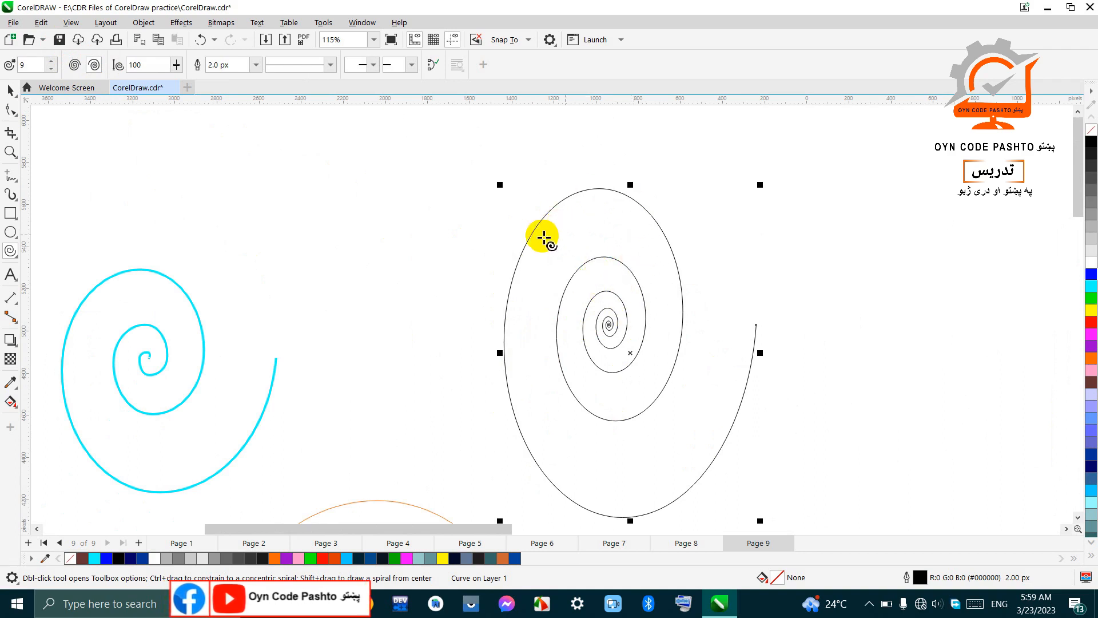
Step: Draw a symmetrical spiral with 9 revolutions between the cyan and black spirals, with a yellow fill and a blue outline
{"action": "left_click", "coordinate": [75, 66]}
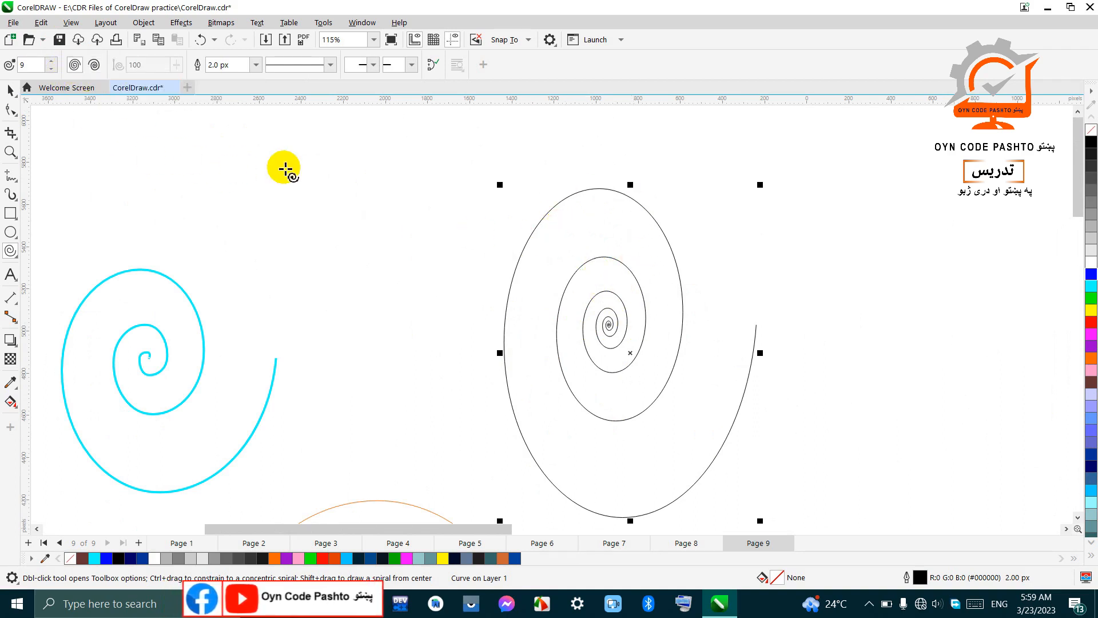
{"action": "left_click_drag", "start_coordinate": [255, 145], "coordinate": [439, 341]}
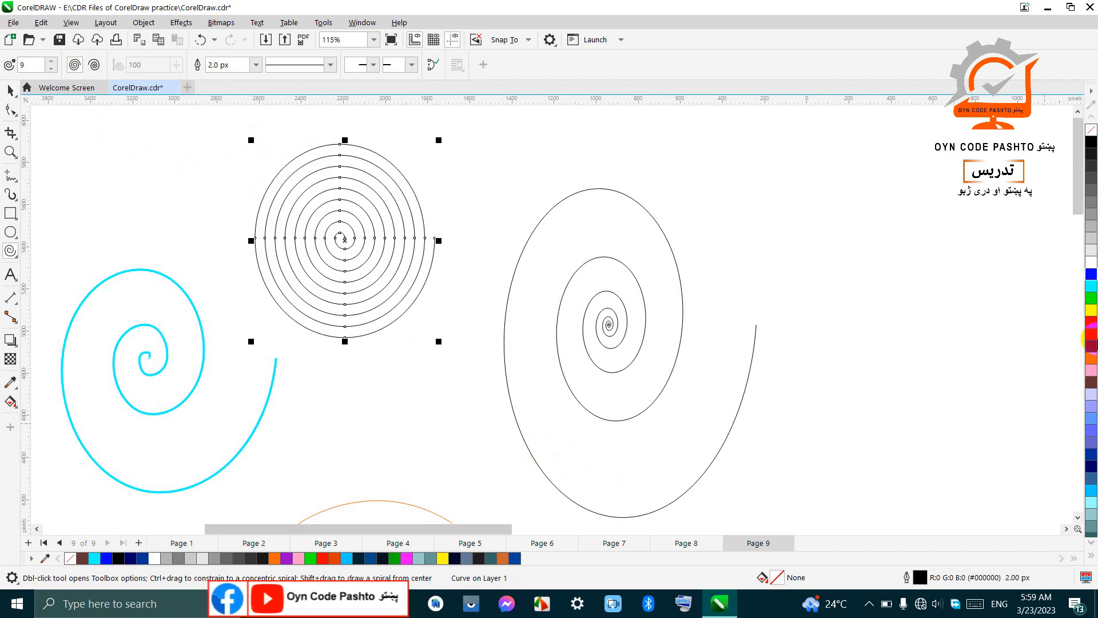
{"action": "right_click", "coordinate": [1092, 292]}
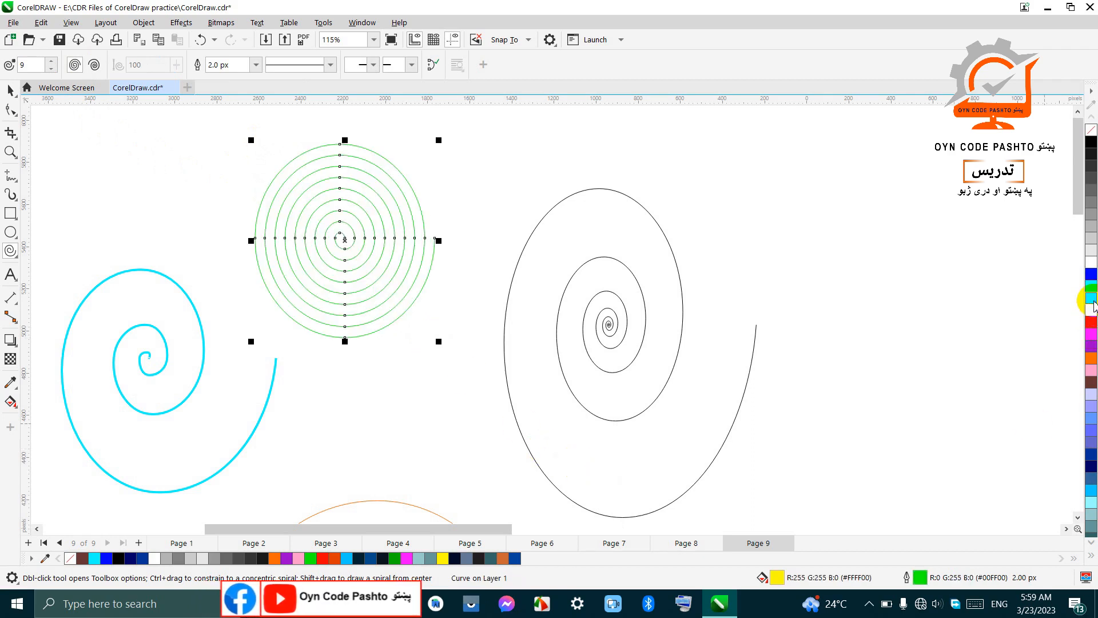
{"action": "right_click", "coordinate": [1092, 275]}
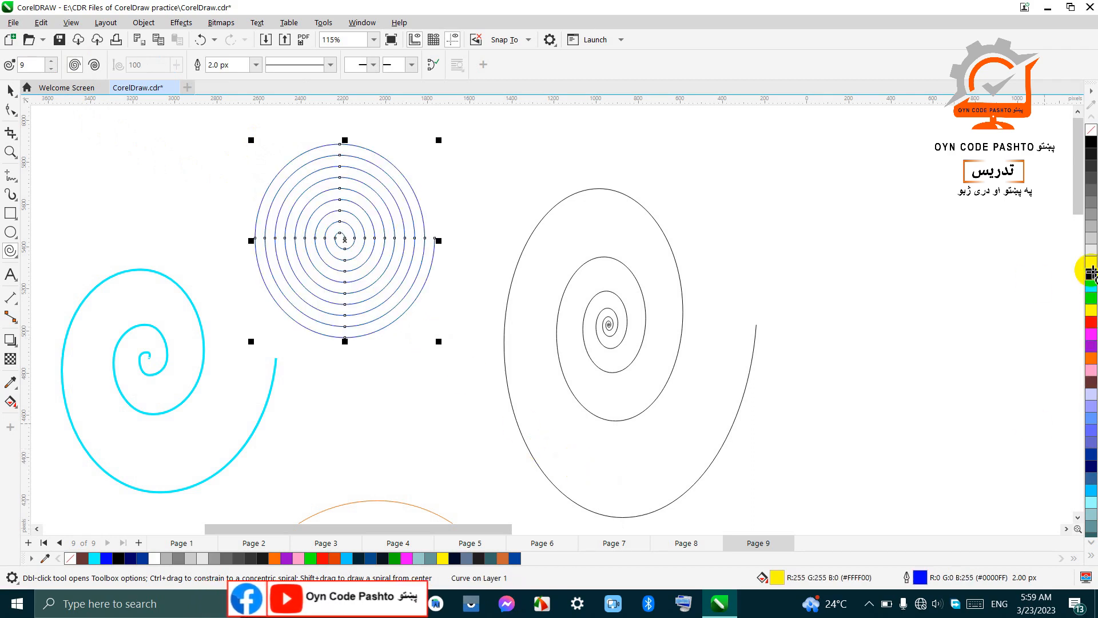
Step: Select the 9-revolution logarithmic spiral and change its outline colour to cyan
{"action": "left_click", "coordinate": [597, 306]}
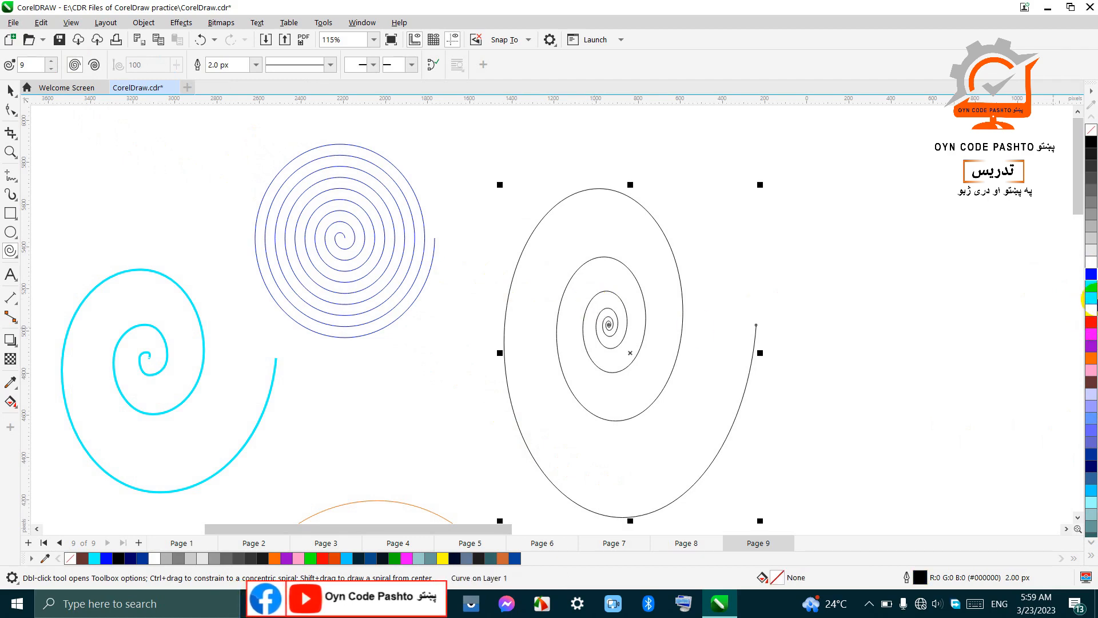
{"action": "right_click", "coordinate": [1091, 286]}
Step: Draw another logarithmic spiral with 9 revolutions in the empty area at the far left of the spiral group
{"action": "scroll", "coordinate": [598, 258], "scroll_direction": "down", "scroll_amount": 4}
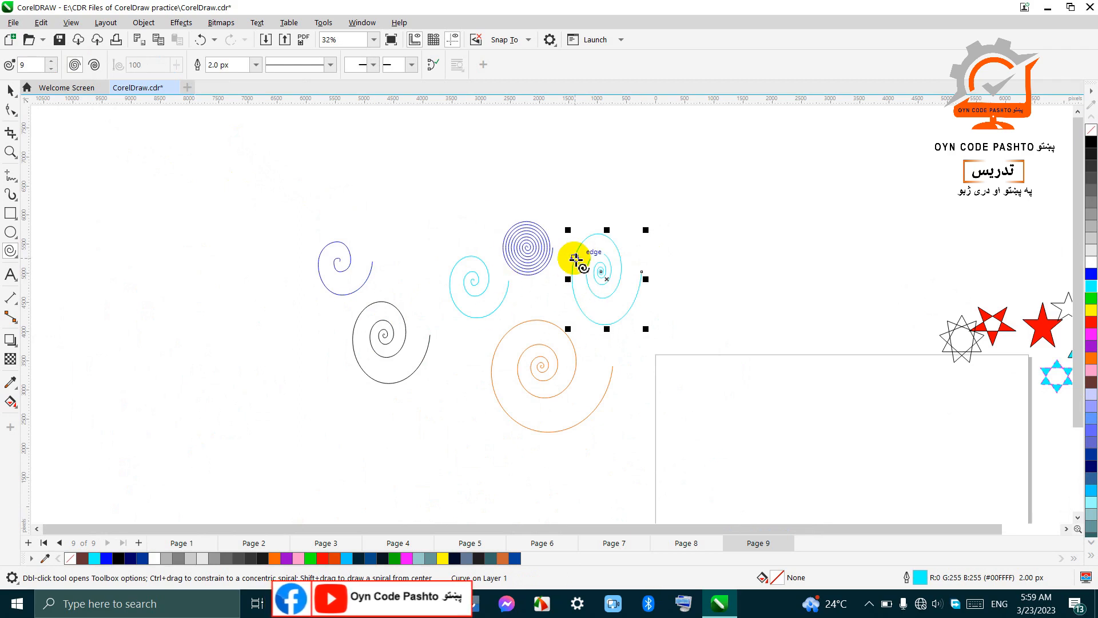
{"action": "left_click", "coordinate": [94, 66]}
{"action": "left_click_drag", "start_coordinate": [117, 129], "coordinate": [225, 258]}
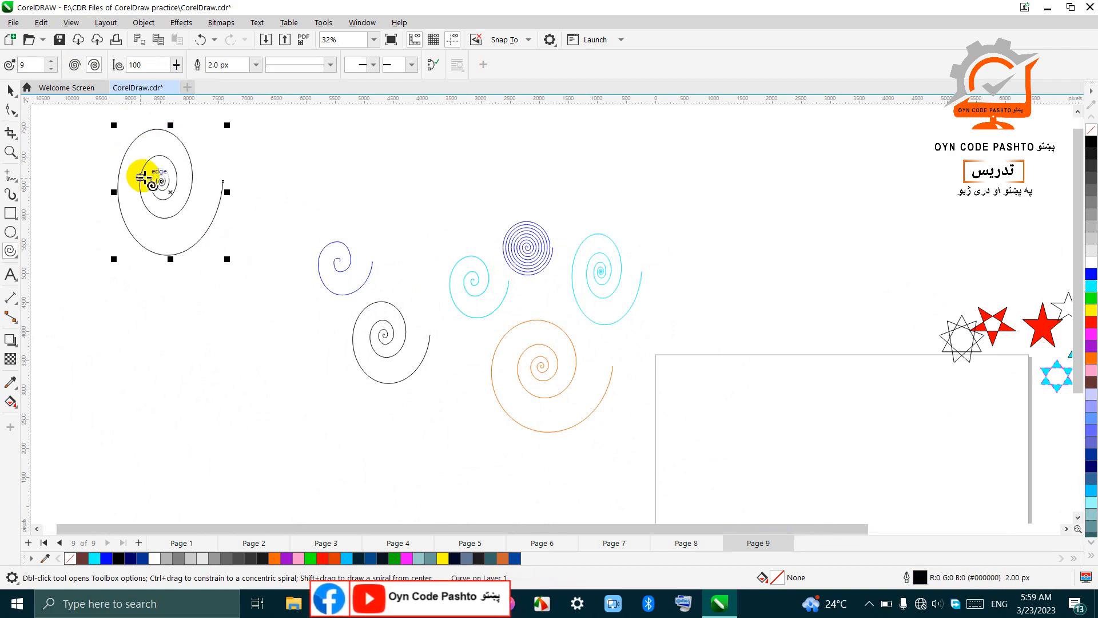
Step: Draw a symmetrical spiral with 9 revolutions, about 1,737 by 1,776 px, beside the new logarithmic spiral for comparison
{"action": "left_click", "coordinate": [72, 65]}
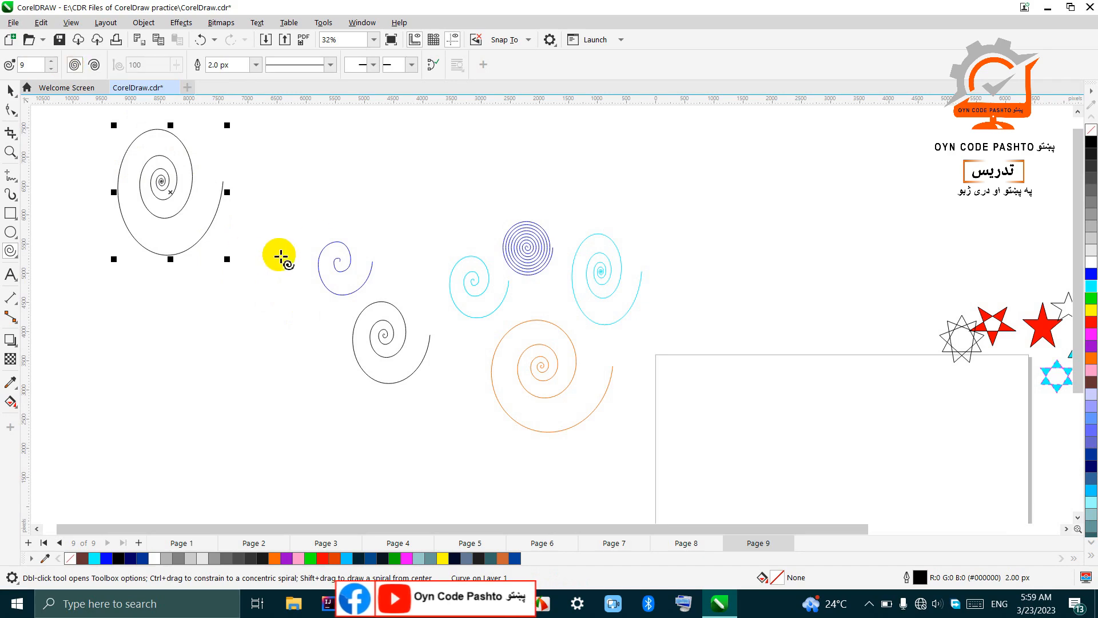
{"action": "left_click_drag", "start_coordinate": [321, 163], "coordinate": [413, 241]}
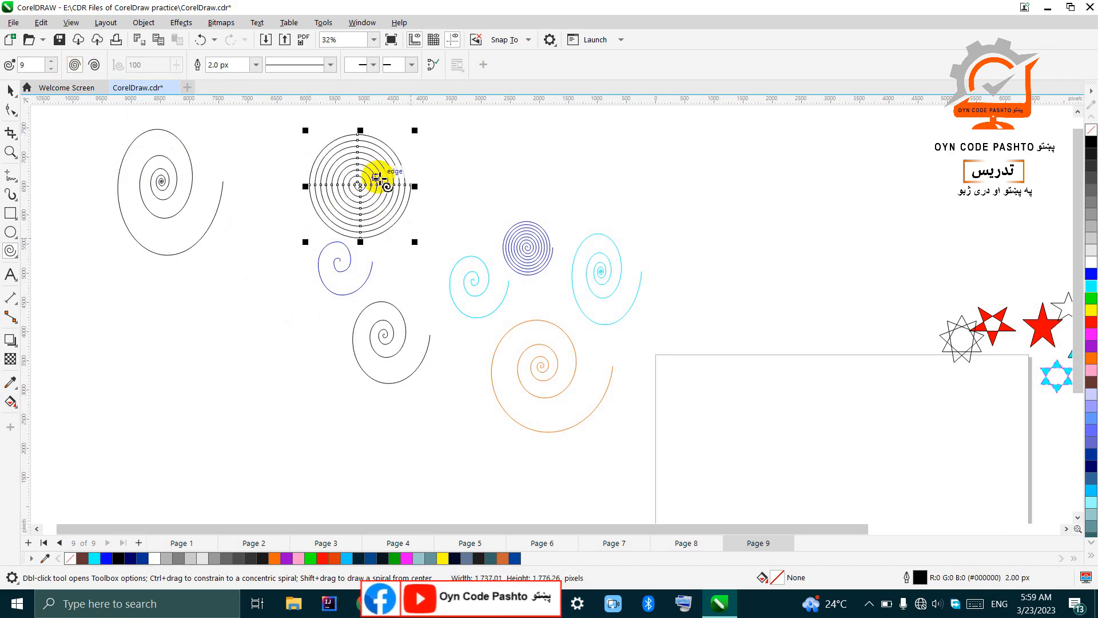
{"action": "scroll", "coordinate": [369, 162], "scroll_direction": "up", "scroll_amount": 2}
{"action": "scroll", "coordinate": [443, 260], "scroll_direction": "down", "scroll_amount": 2}
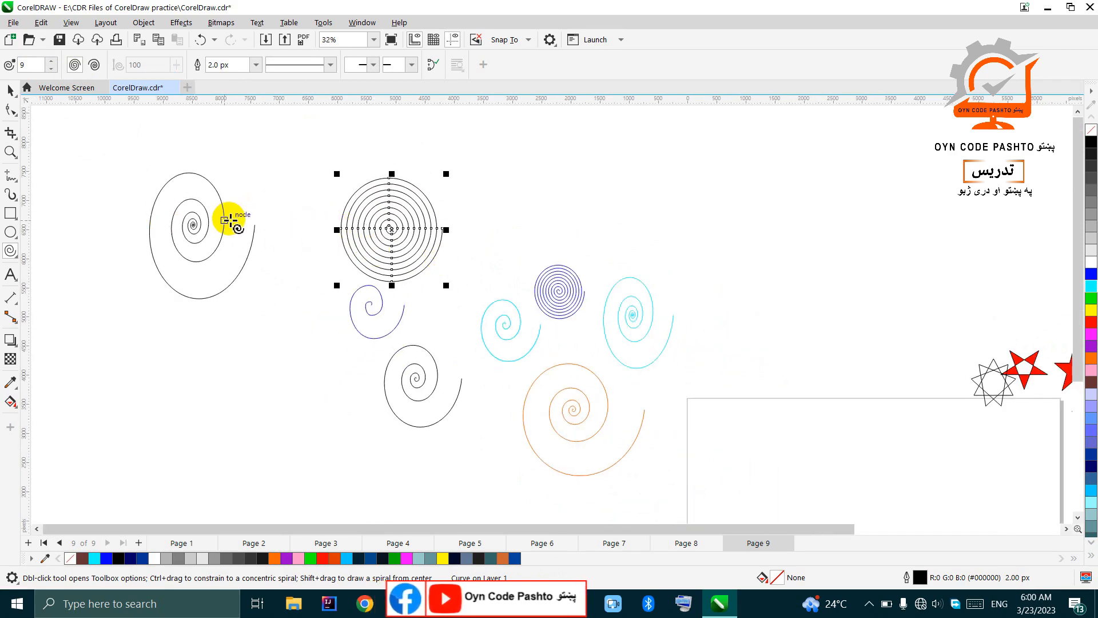
Step: Draw a wide, flattened symmetrical spiral with 9 revolutions above the small blue symmetrical spiral
{"action": "scroll", "coordinate": [417, 216], "scroll_direction": "up", "scroll_amount": 2}
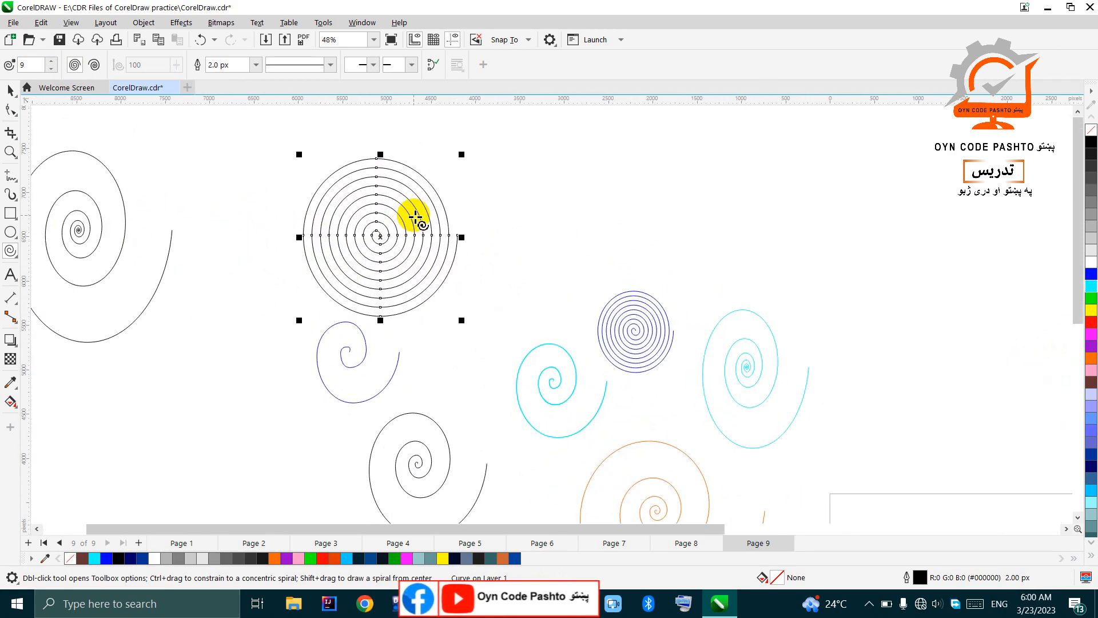
{"action": "scroll", "coordinate": [417, 216], "scroll_direction": "down", "scroll_amount": 2}
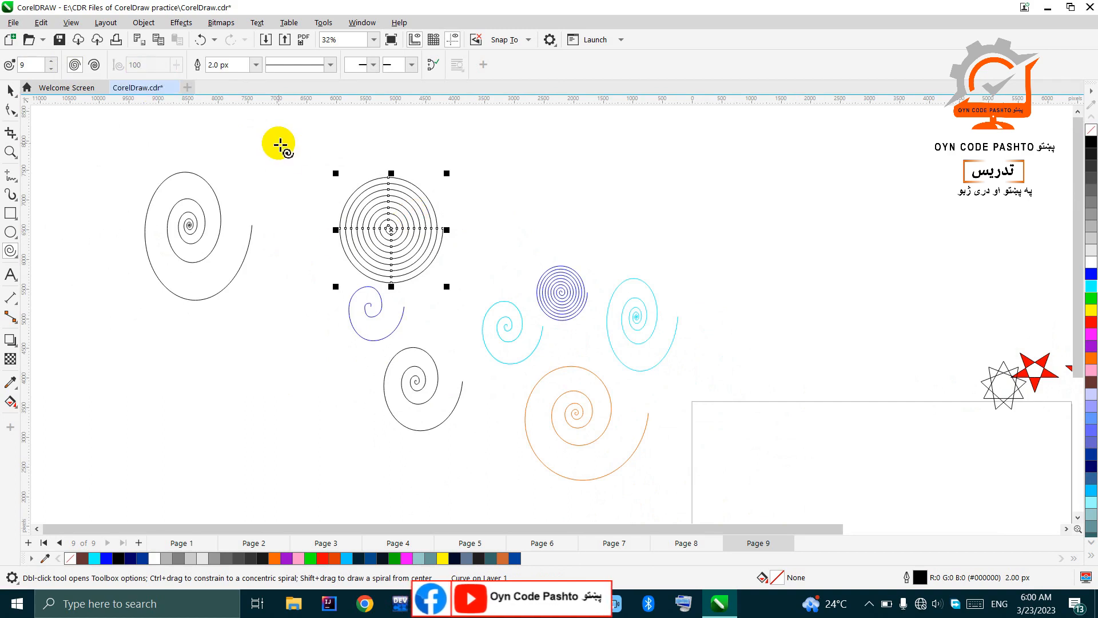
{"action": "left_click_drag", "start_coordinate": [524, 170], "coordinate": [651, 259]}
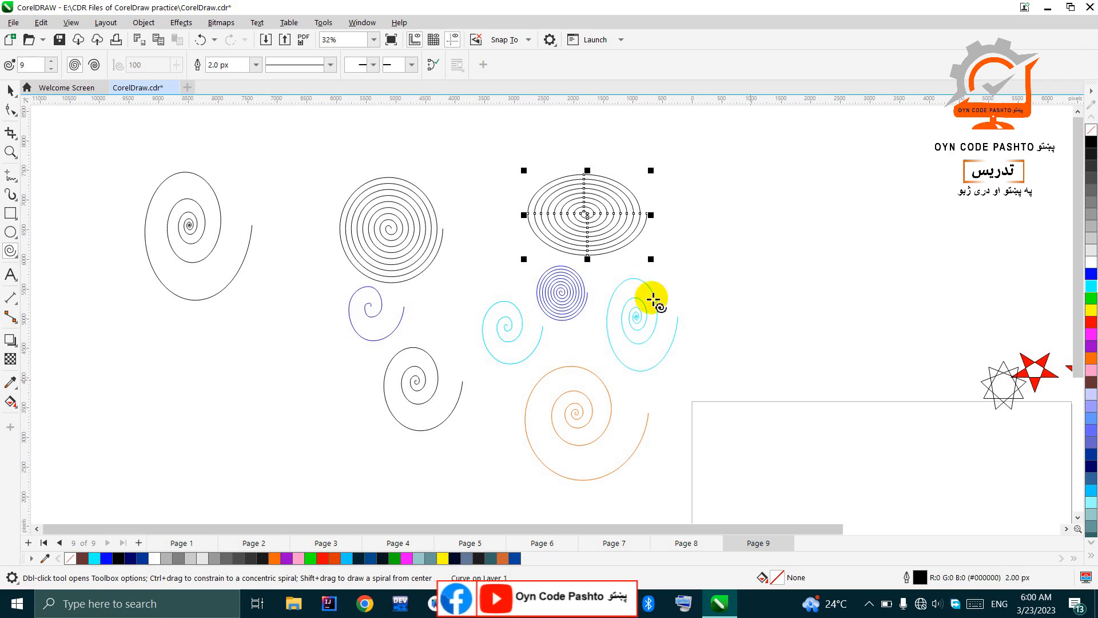
Step: Draw a symmetrical spiral with 6 revolutions in the empty area beside the wide flattened spiral
{"action": "scroll", "coordinate": [607, 213], "scroll_direction": "up", "scroll_amount": 2}
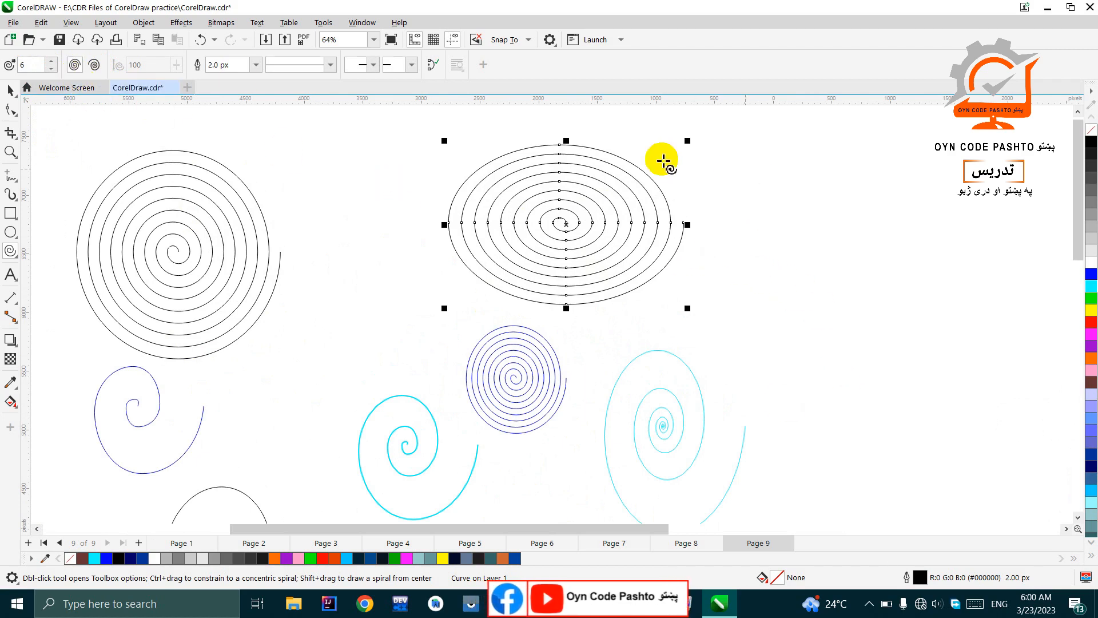
{"action": "left_click", "coordinate": [74, 65]}
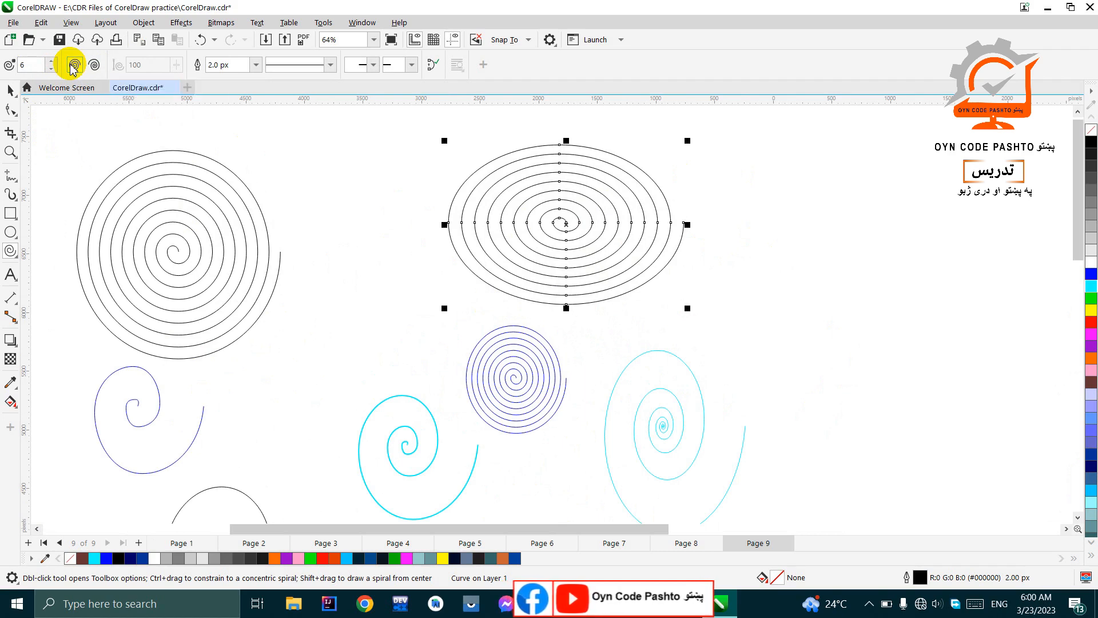
{"action": "left_click_drag", "start_coordinate": [721, 173], "coordinate": [866, 324]}
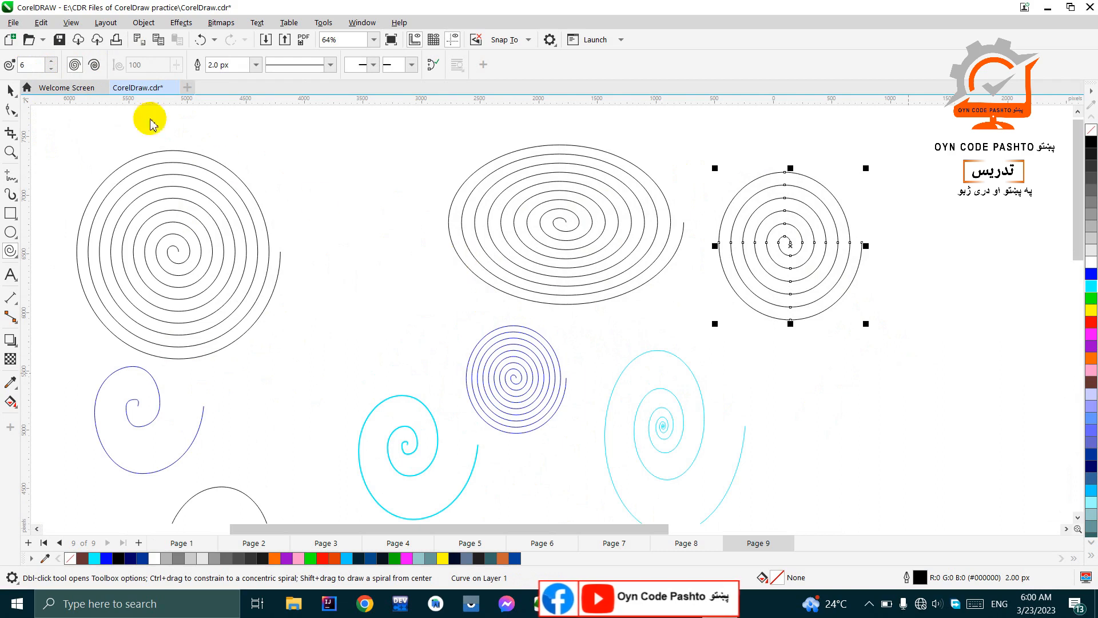
Step: Draw a tall symmetrical spiral with 3 revolutions between the large round spiral and the flattened one
{"action": "left_click", "coordinate": [50, 68]}
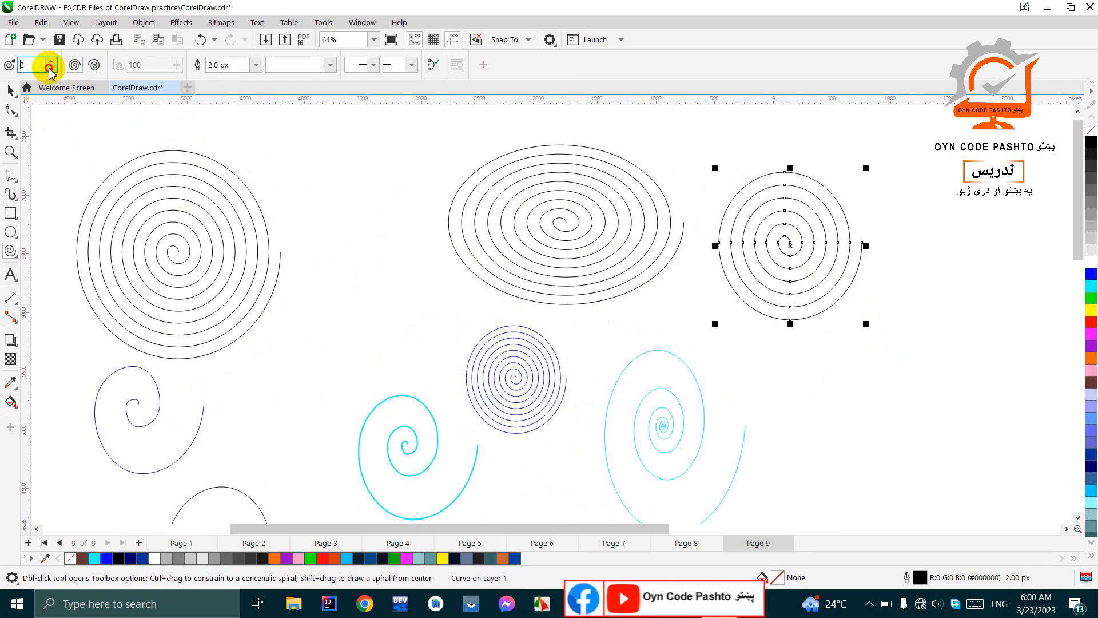
{"action": "left_click", "coordinate": [51, 60]}
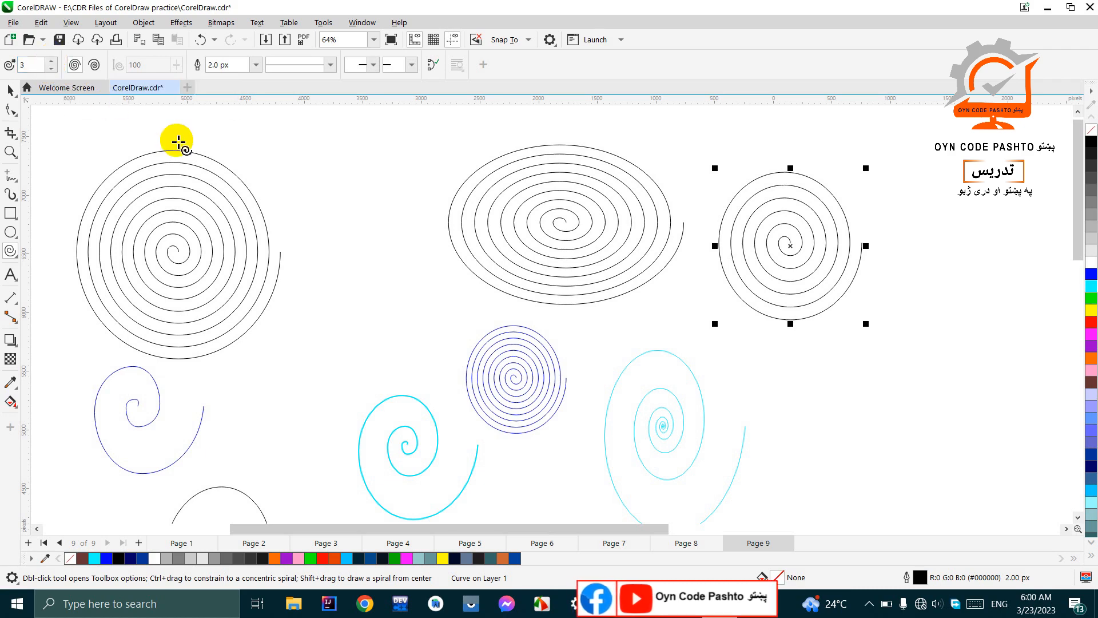
{"action": "left_click_drag", "start_coordinate": [287, 132], "coordinate": [424, 303]}
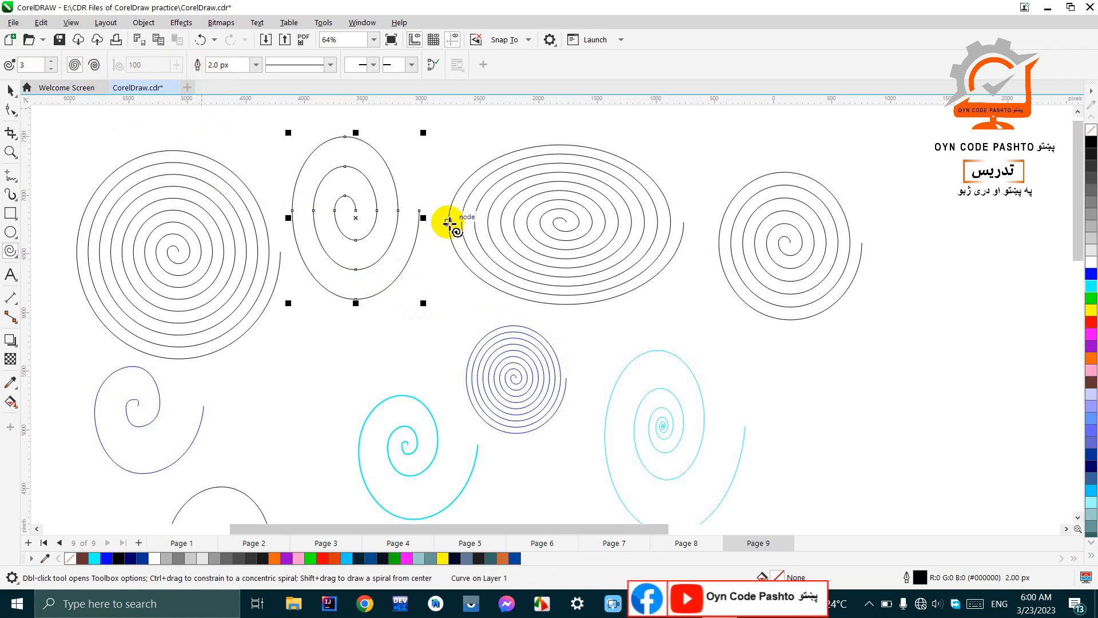
Step: Choose the logarithmic spiral type and set the outline width of the selected 3-revolution spiral to 25 px
{"action": "left_click", "coordinate": [95, 65]}
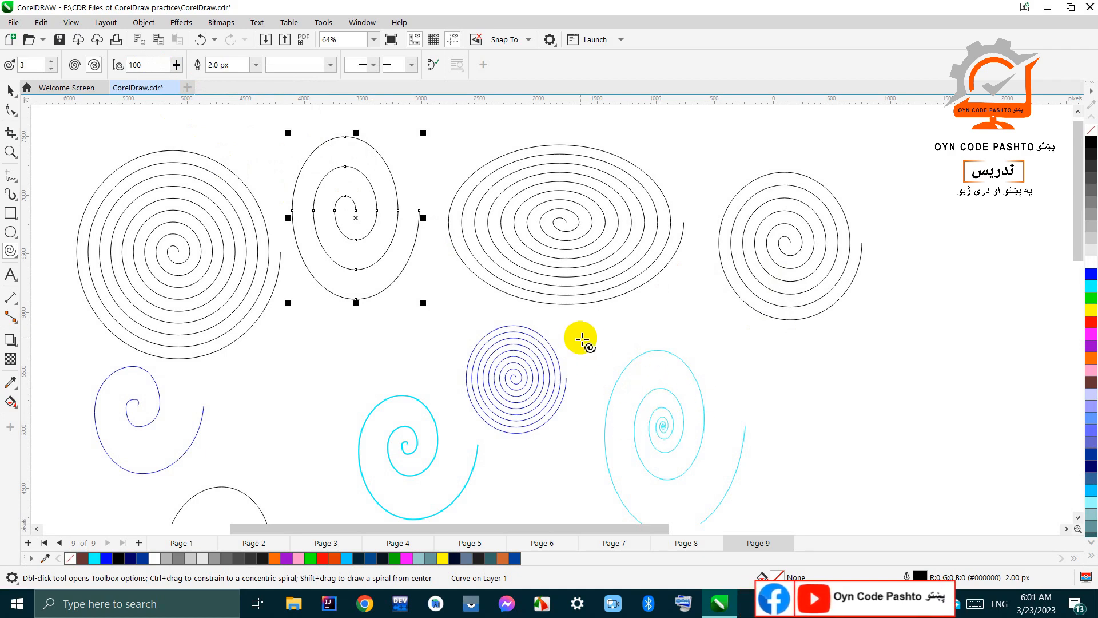
{"action": "scroll", "coordinate": [582, 336], "scroll_direction": "down", "scroll_amount": 2}
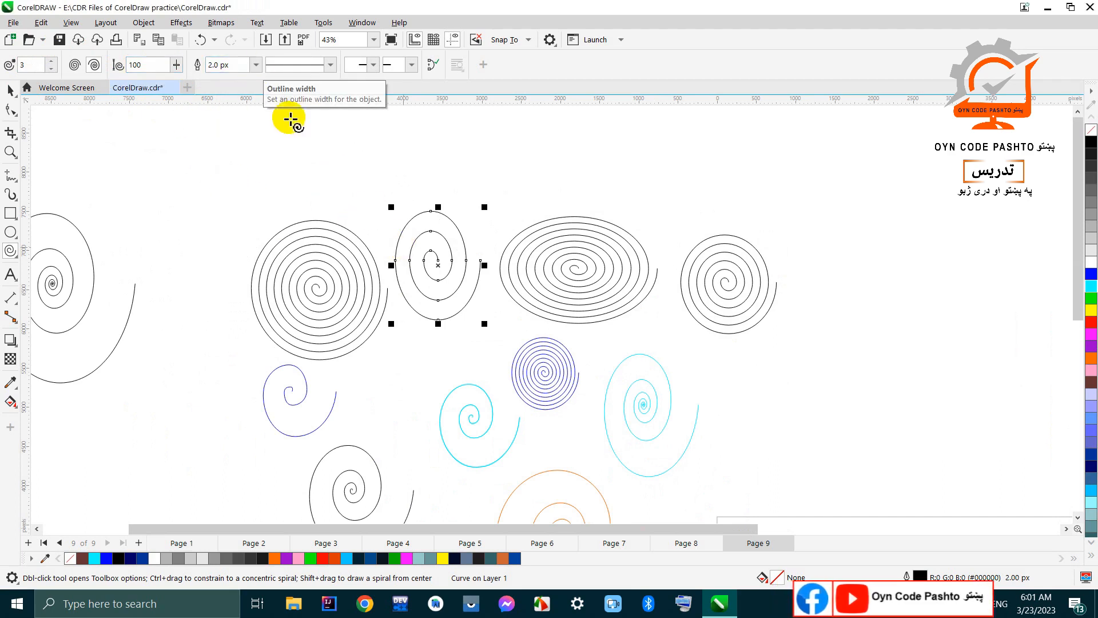
{"action": "left_click", "coordinate": [257, 65]}
{"action": "left_click", "coordinate": [226, 185]}
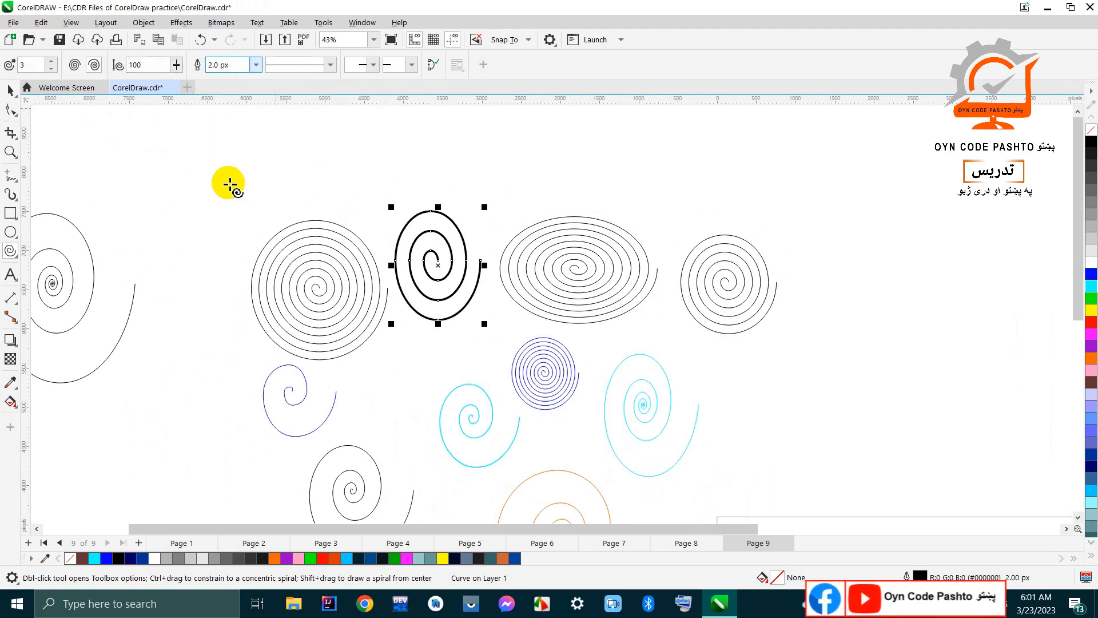
{"action": "scroll", "coordinate": [437, 285], "scroll_direction": "up", "scroll_amount": 1}
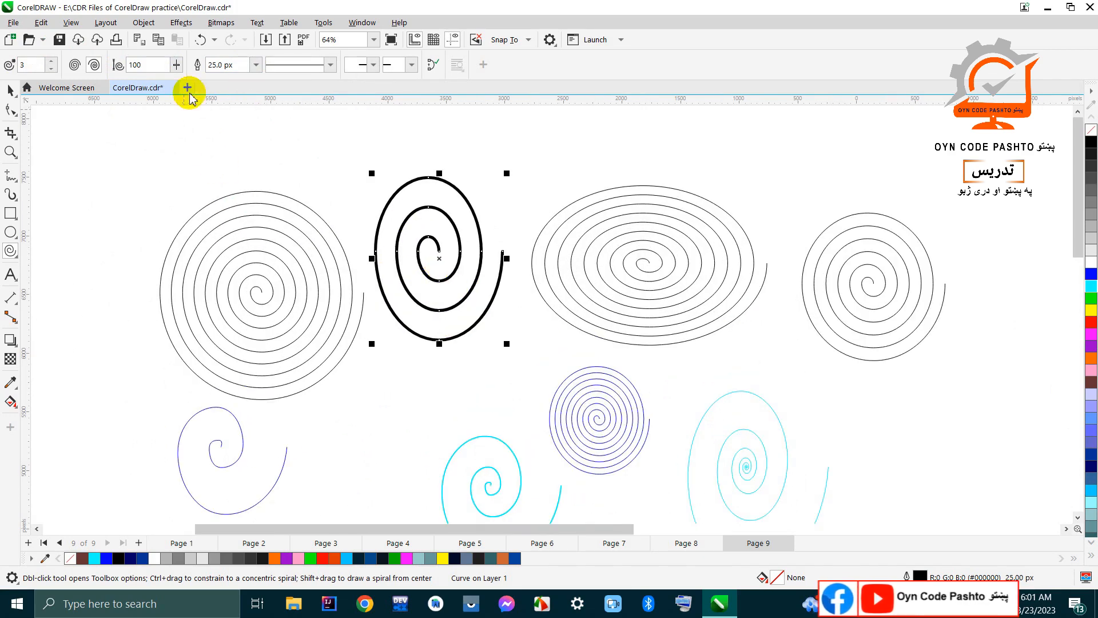
Step: Apply a dash-dot line style to the thick 3-revolution spiral and colour its outline cyan
{"action": "left_click", "coordinate": [329, 67]}
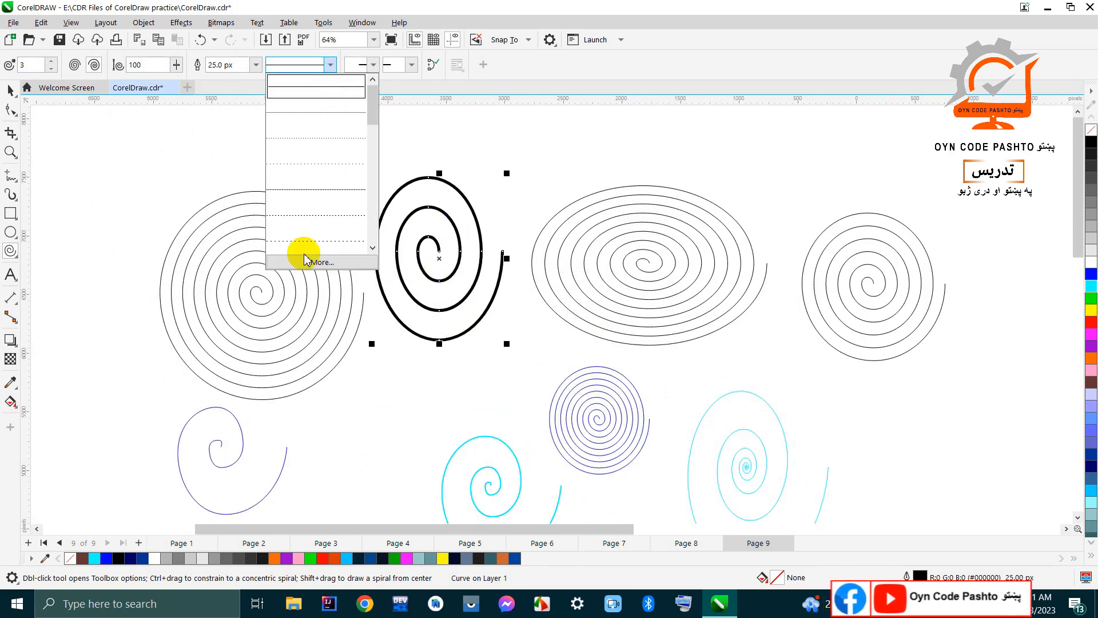
{"action": "left_click_drag", "start_coordinate": [373, 123], "coordinate": [366, 225]}
{"action": "left_click", "coordinate": [311, 189]}
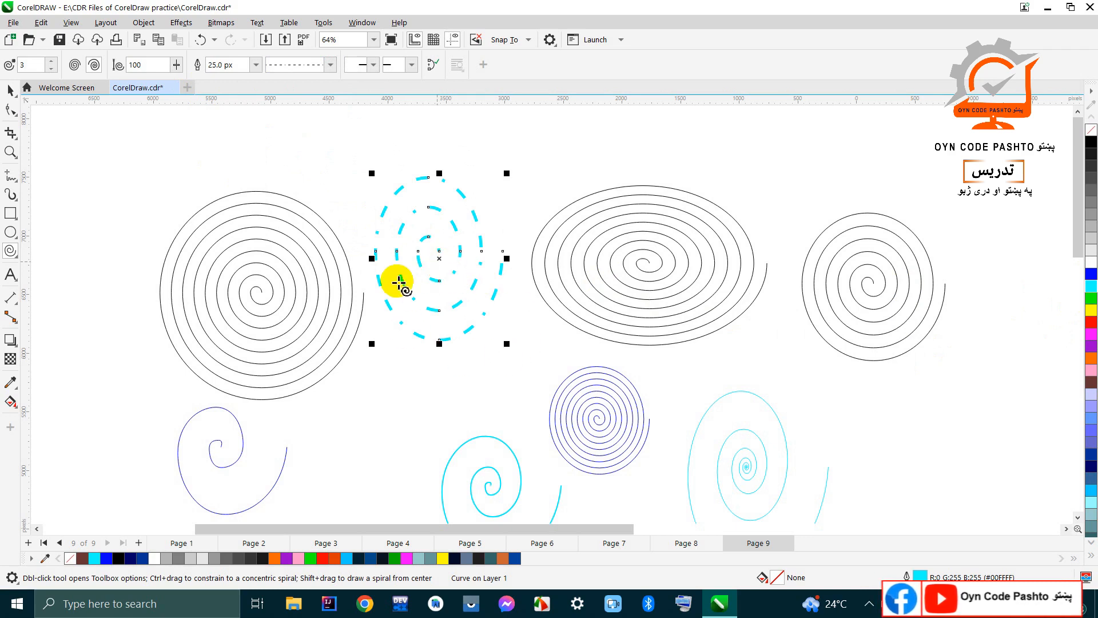
Step: Try the triangular Arrowhead 4 at the dashed spiral's inner start, inspect it closely and undo it
{"action": "left_click", "coordinate": [373, 67]}
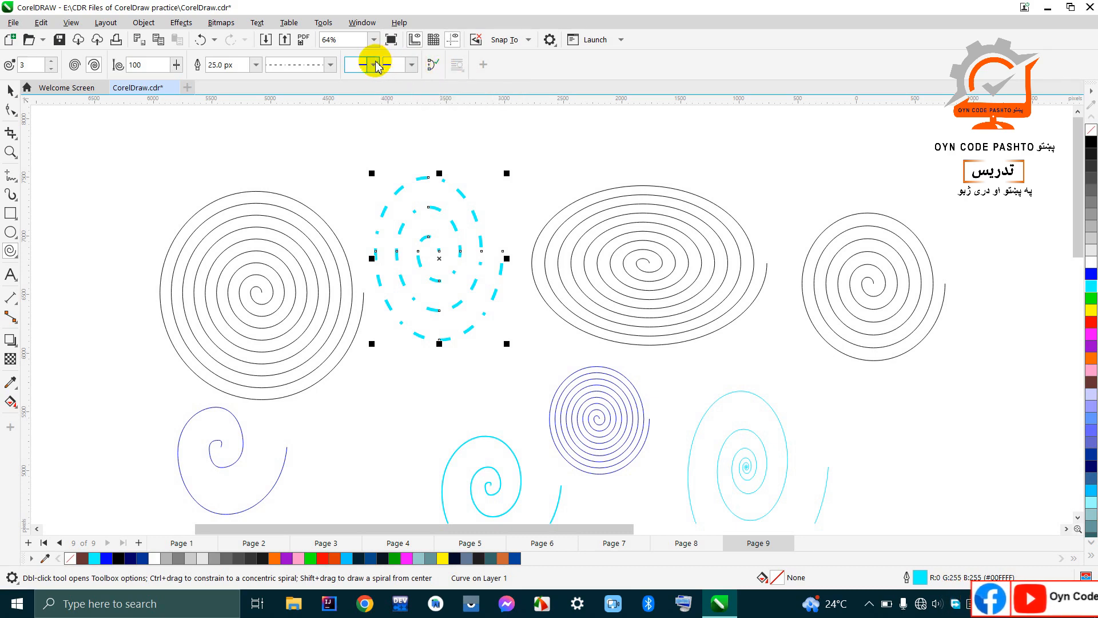
{"action": "left_click", "coordinate": [374, 64]}
{"action": "left_click", "coordinate": [370, 125]}
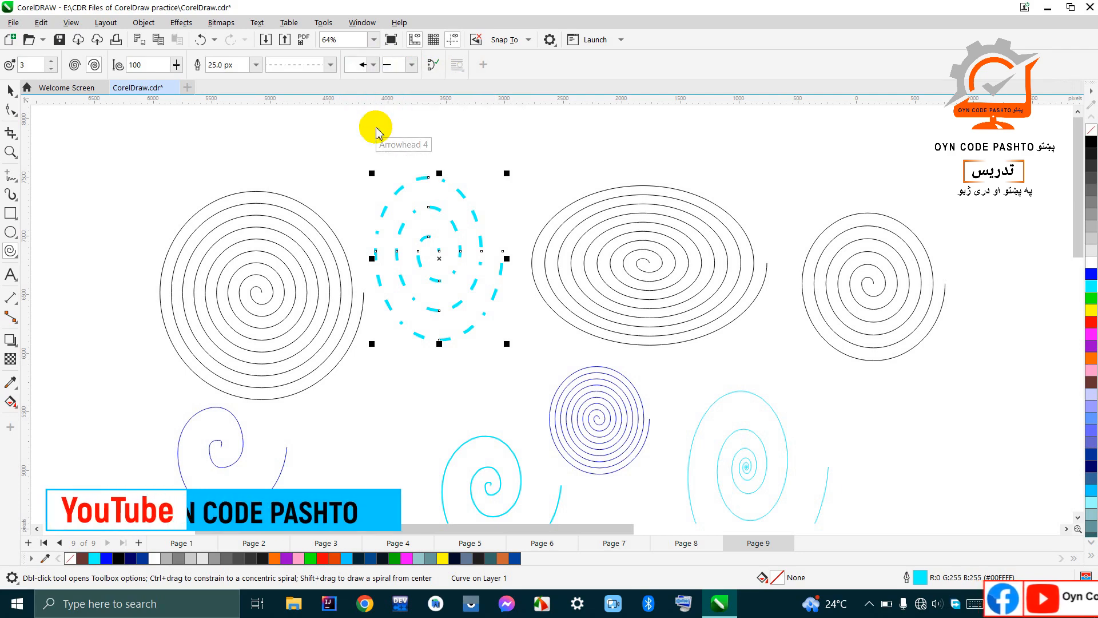
{"action": "scroll", "coordinate": [454, 247], "scroll_direction": "up", "scroll_amount": 3}
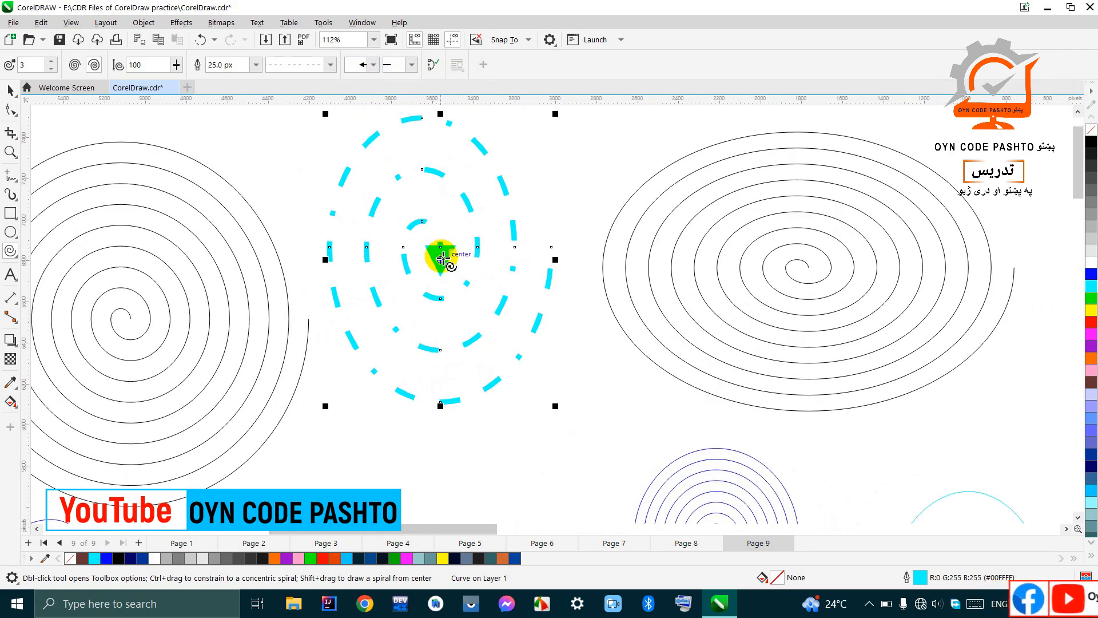
{"action": "scroll", "coordinate": [443, 257], "scroll_direction": "up", "scroll_amount": 6}
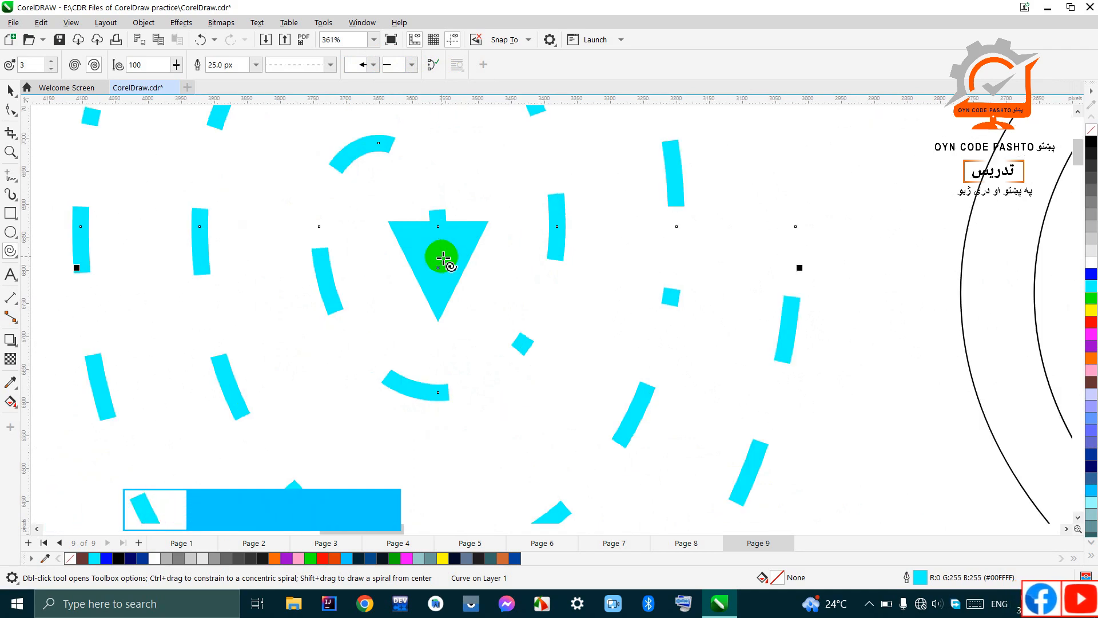
{"action": "key", "text": "ctrl+z"}
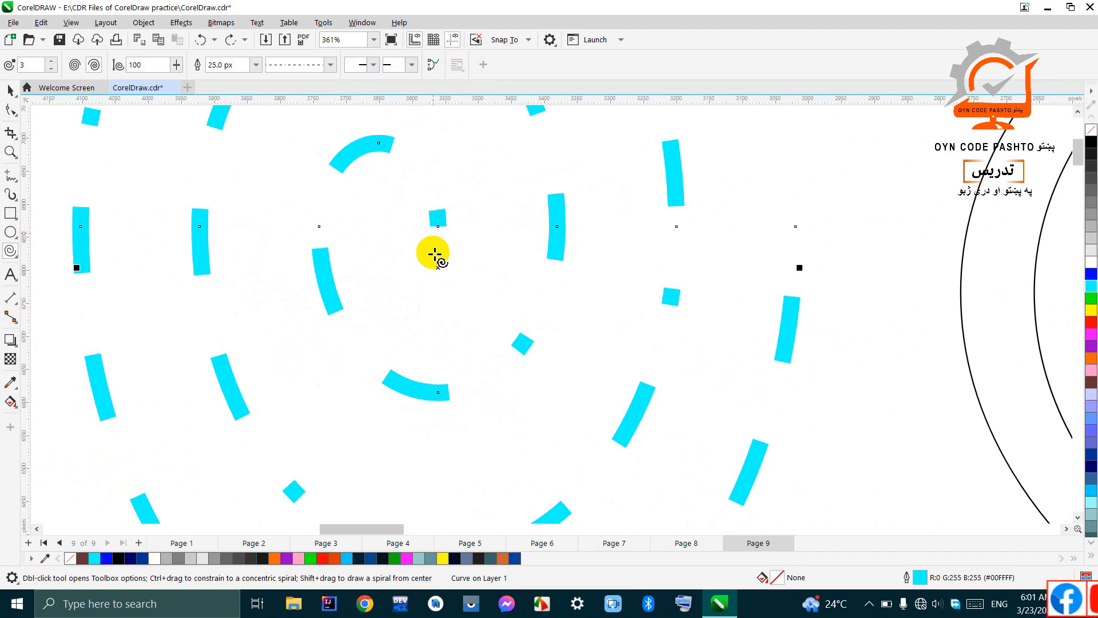
Step: Add a wide pointed arrowhead with a notched tail to the inner start of the dashed cyan spiral
{"action": "left_click", "coordinate": [373, 64]}
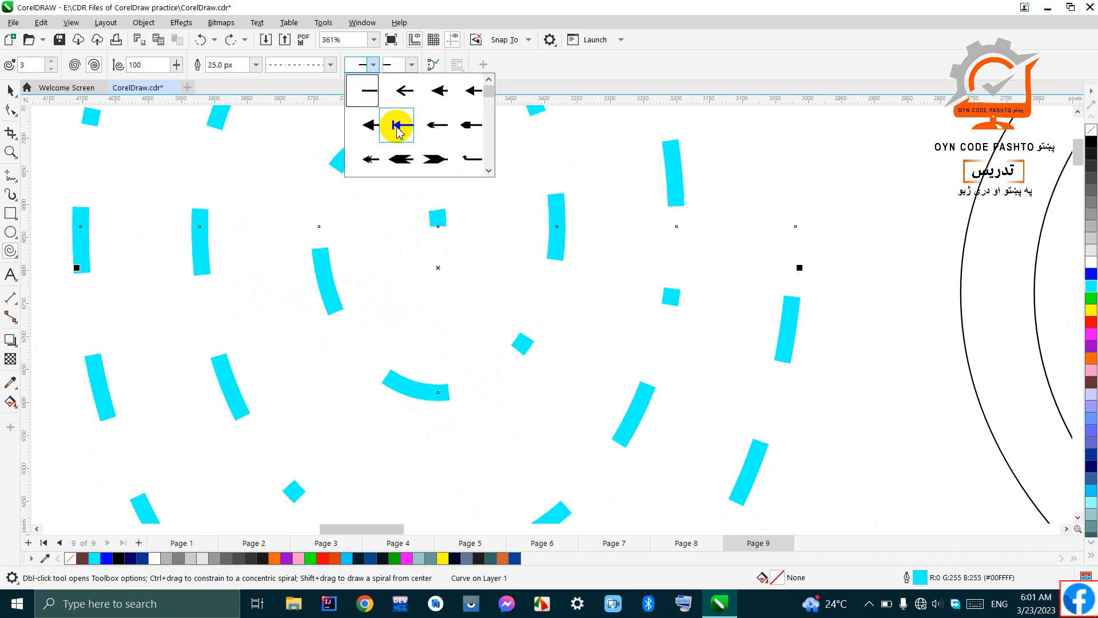
{"action": "left_click", "coordinate": [401, 156]}
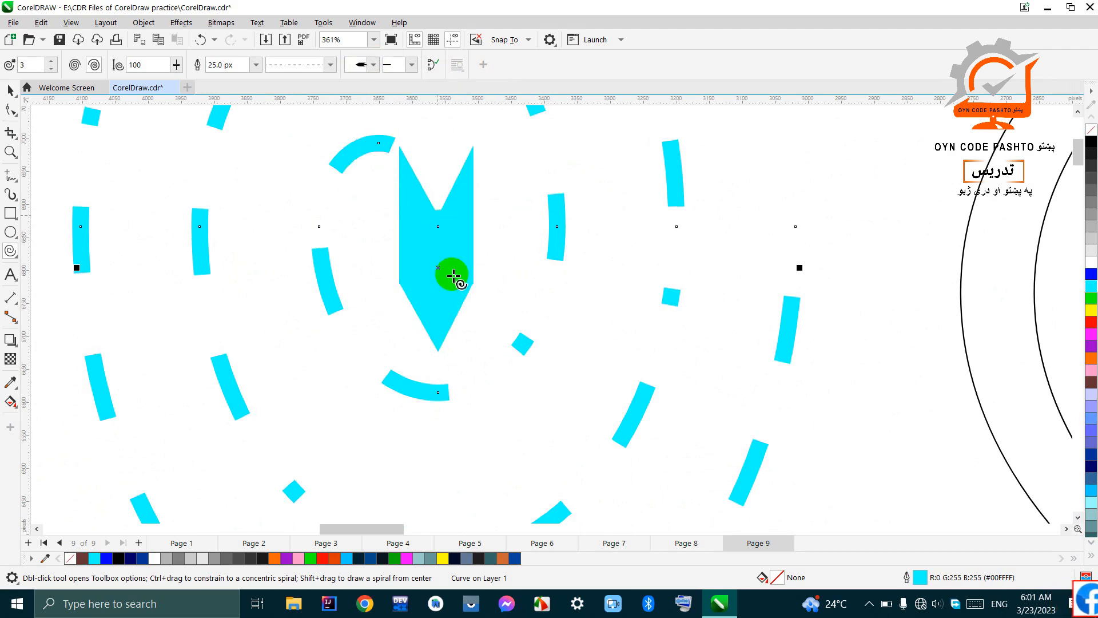
{"action": "scroll", "coordinate": [453, 269], "scroll_direction": "down", "scroll_amount": 6}
Step: Add a short pointed arrowhead to the dashed spiral's outer end and change its outline colour to blue
{"action": "scroll", "coordinate": [453, 279], "scroll_direction": "up", "scroll_amount": 2}
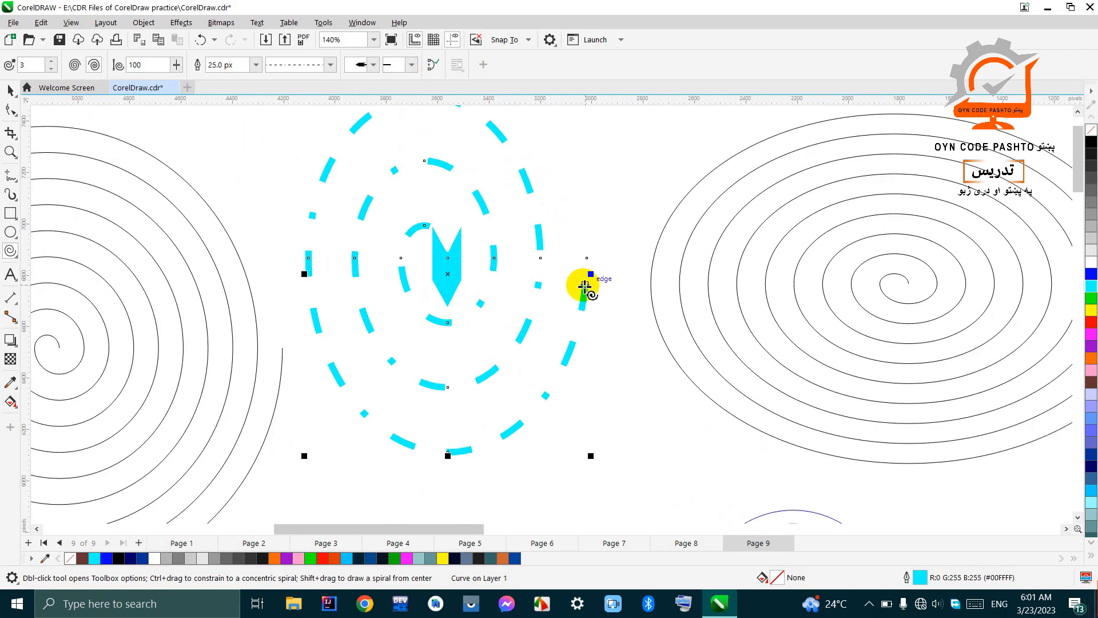
{"action": "scroll", "coordinate": [584, 282], "scroll_direction": "up", "scroll_amount": 2}
{"action": "scroll", "coordinate": [588, 293], "scroll_direction": "up", "scroll_amount": 3}
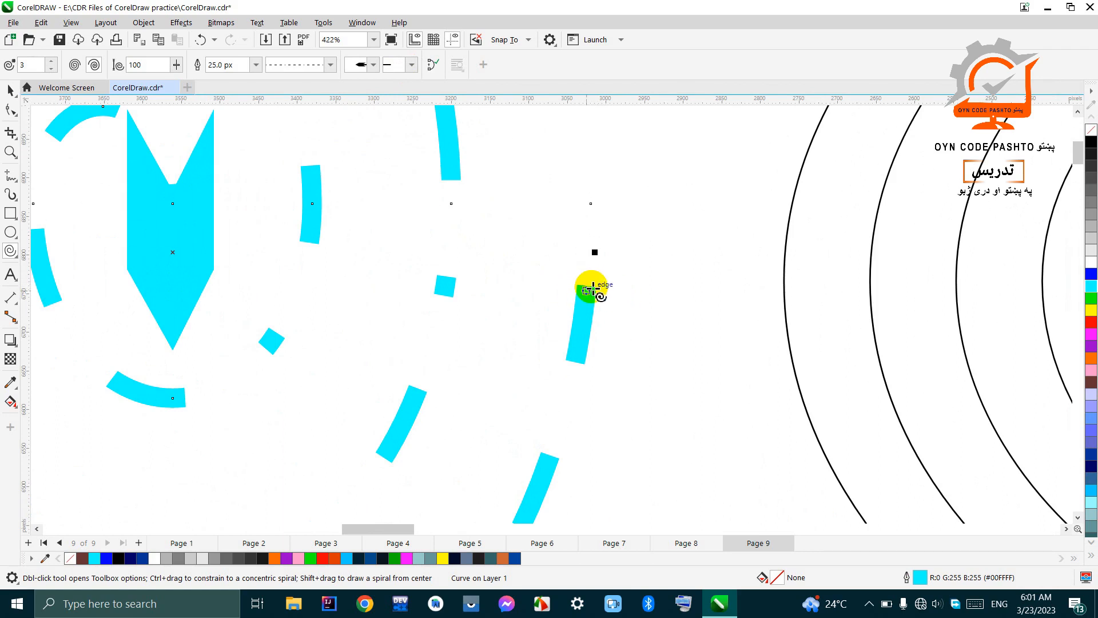
{"action": "scroll", "coordinate": [589, 289], "scroll_direction": "down", "scroll_amount": 1}
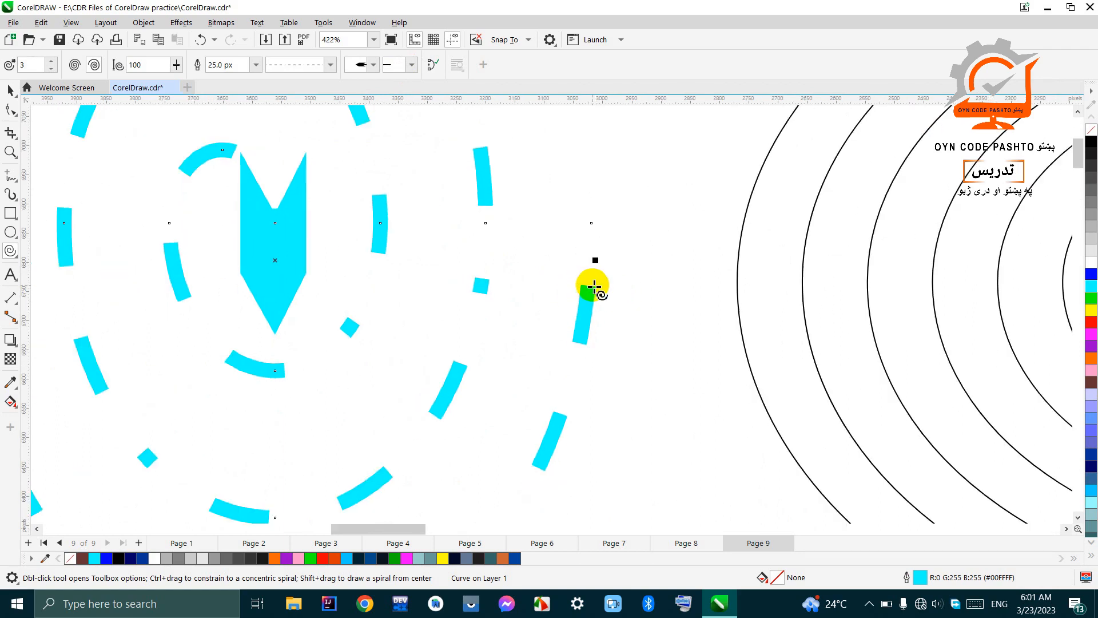
{"action": "left_click", "coordinate": [413, 67]}
{"action": "left_click", "coordinate": [490, 117]}
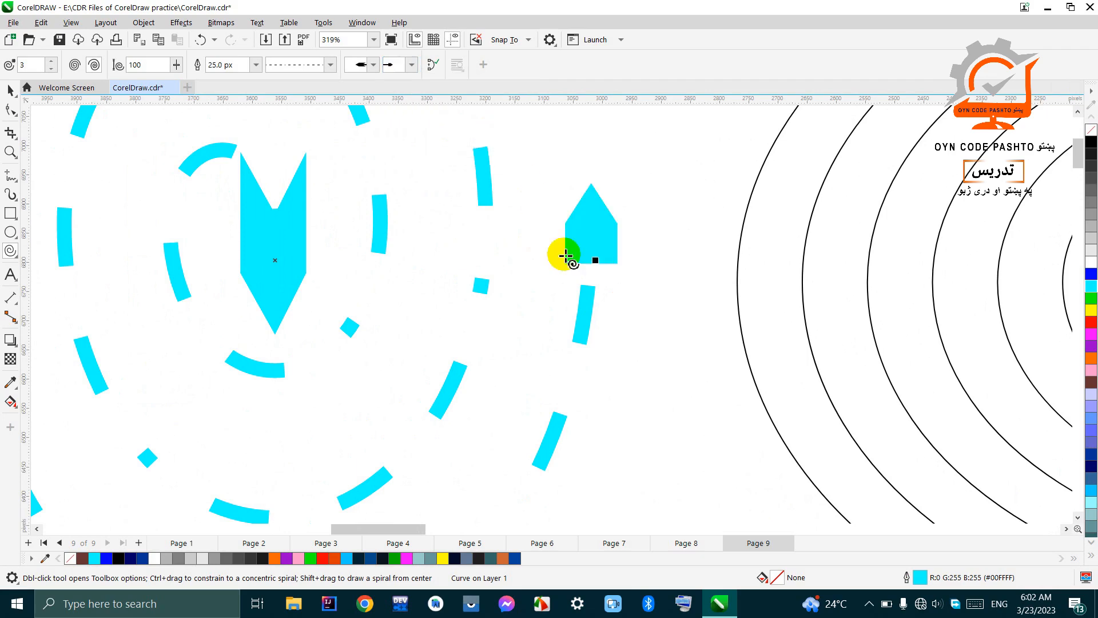
{"action": "scroll", "coordinate": [589, 281], "scroll_direction": "down", "scroll_amount": 4}
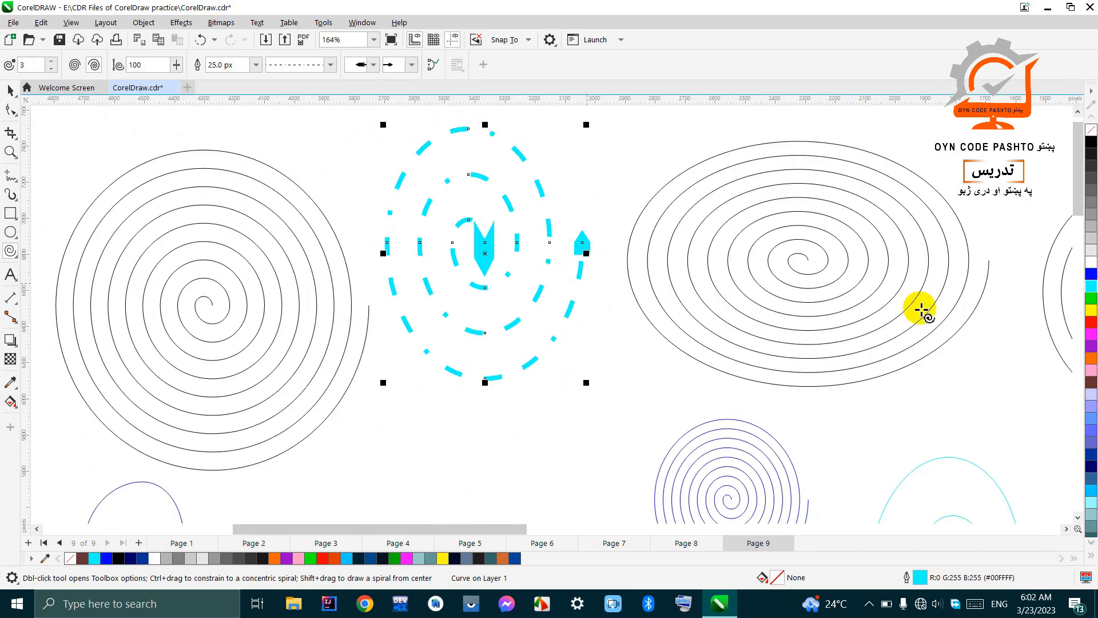
{"action": "right_click", "coordinate": [1091, 274]}
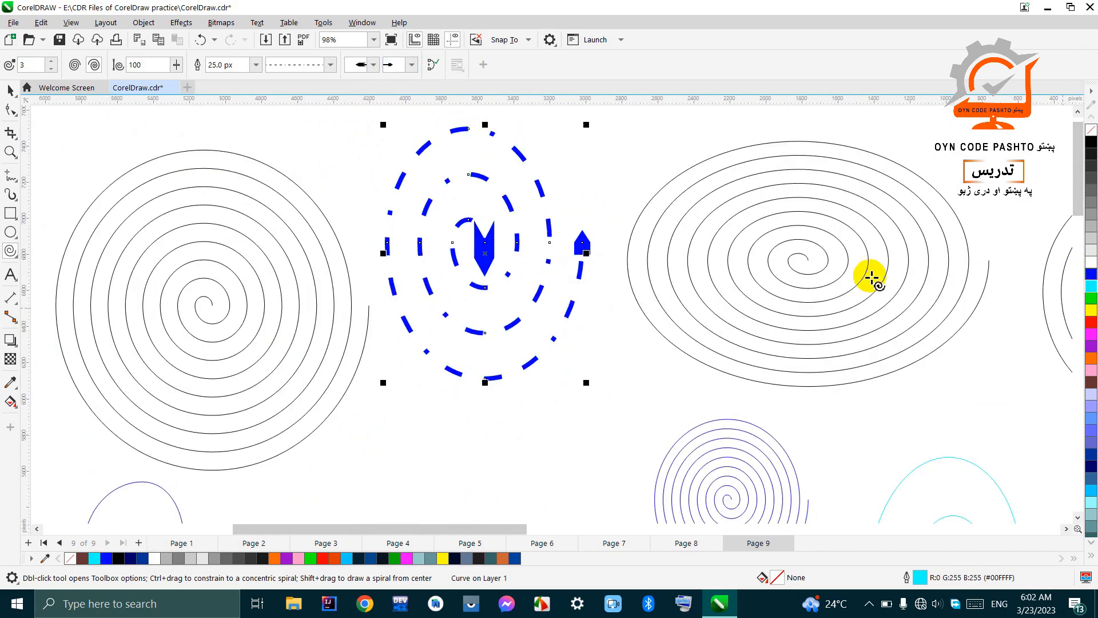
Step: Try closing the blue dashed spiral's curve, inspect the line joining its end nodes, and undo the closure
{"action": "scroll", "coordinate": [466, 246], "scroll_direction": "down", "scroll_amount": 1}
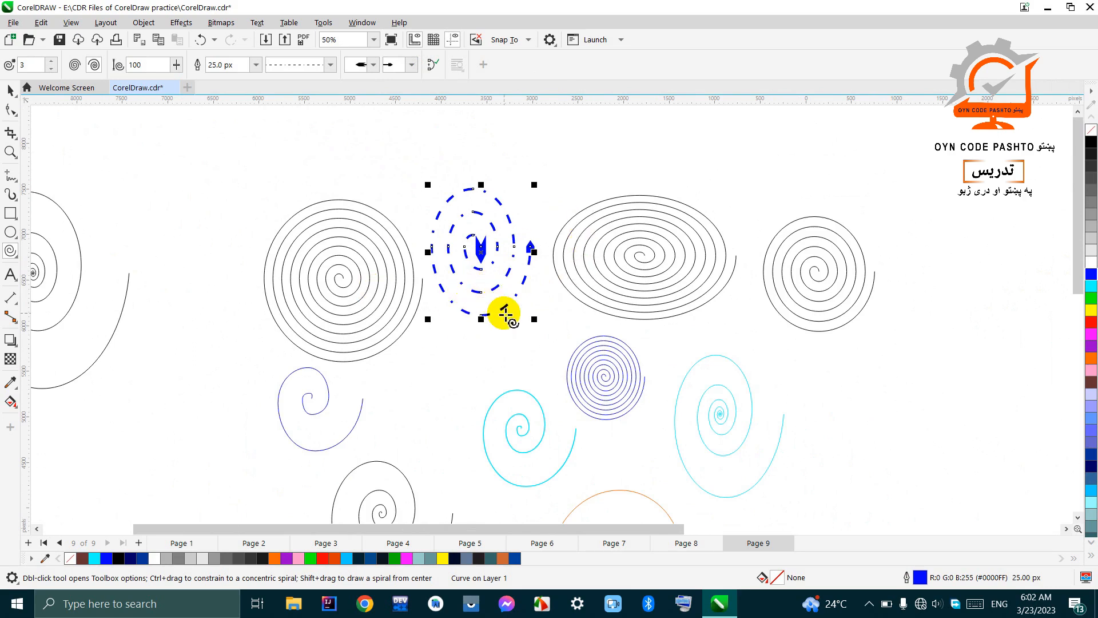
{"action": "left_click", "coordinate": [431, 66]}
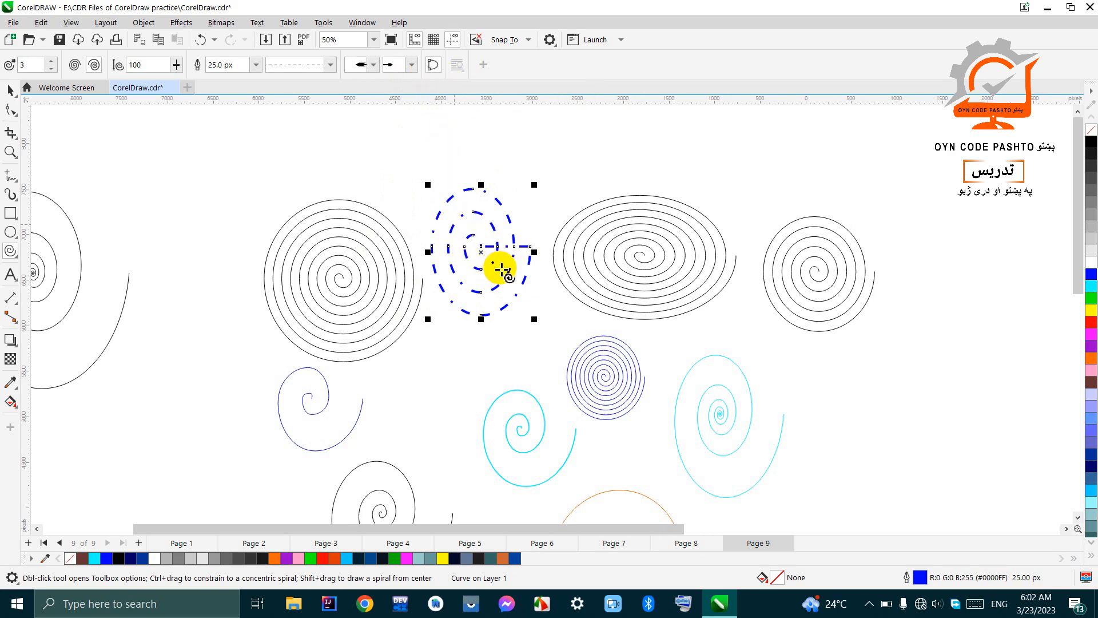
{"action": "scroll", "coordinate": [484, 257], "scroll_direction": "up", "scroll_amount": 2}
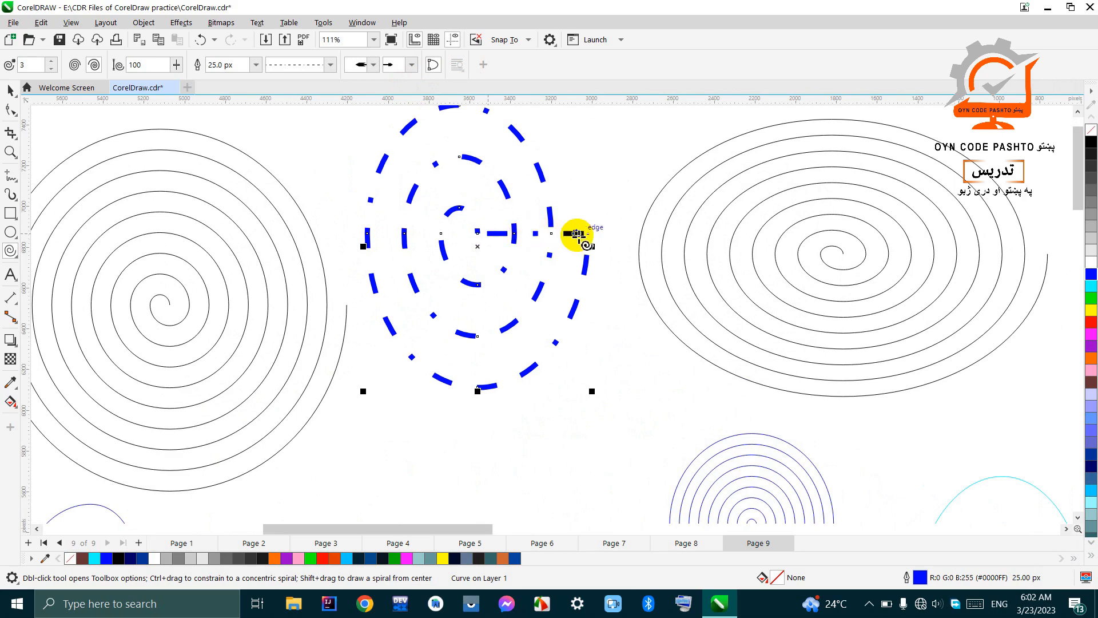
{"action": "scroll", "coordinate": [580, 235], "scroll_direction": "up", "scroll_amount": 2}
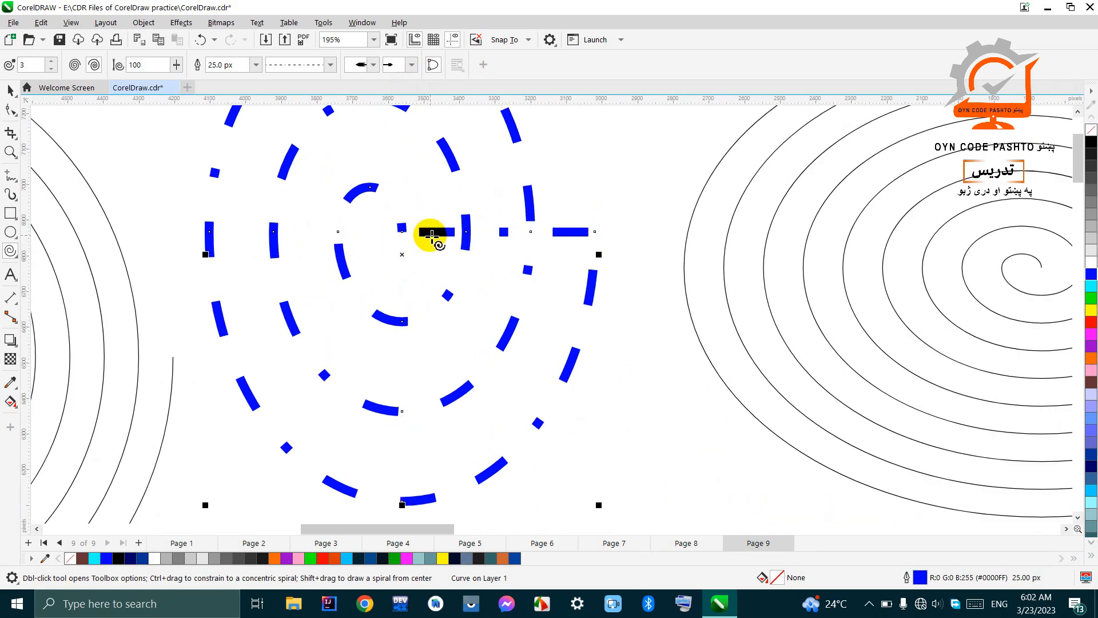
{"action": "key", "text": "ctrl+z"}
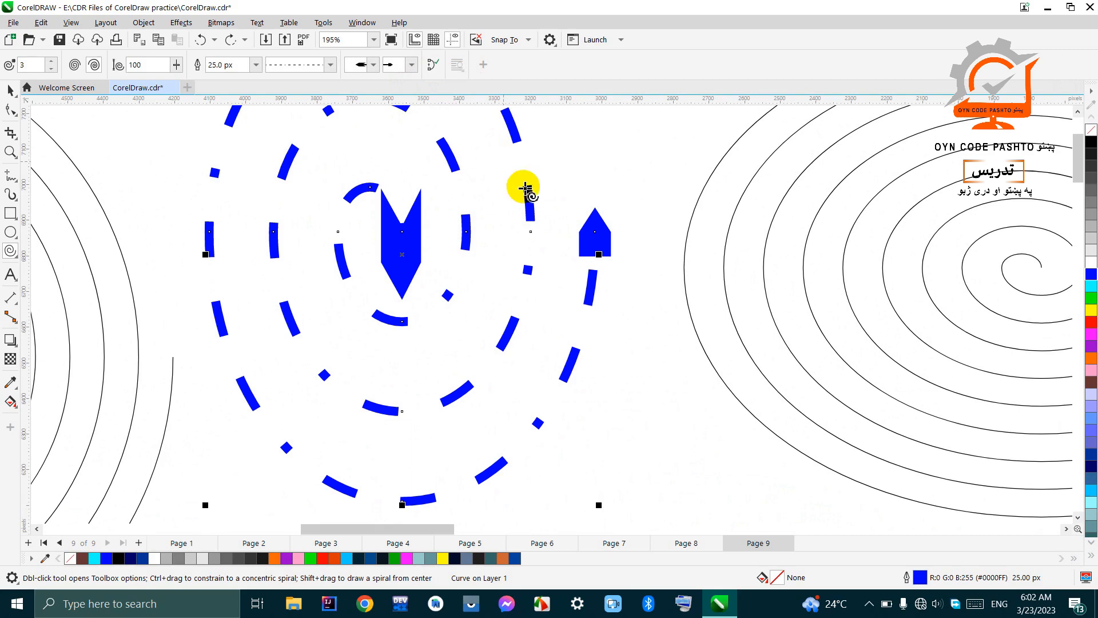
Step: Close the blue dashed spiral's curve again so a straight segment joins its inner and outer end nodes
{"action": "scroll", "coordinate": [567, 266], "scroll_direction": "down", "scroll_amount": 2}
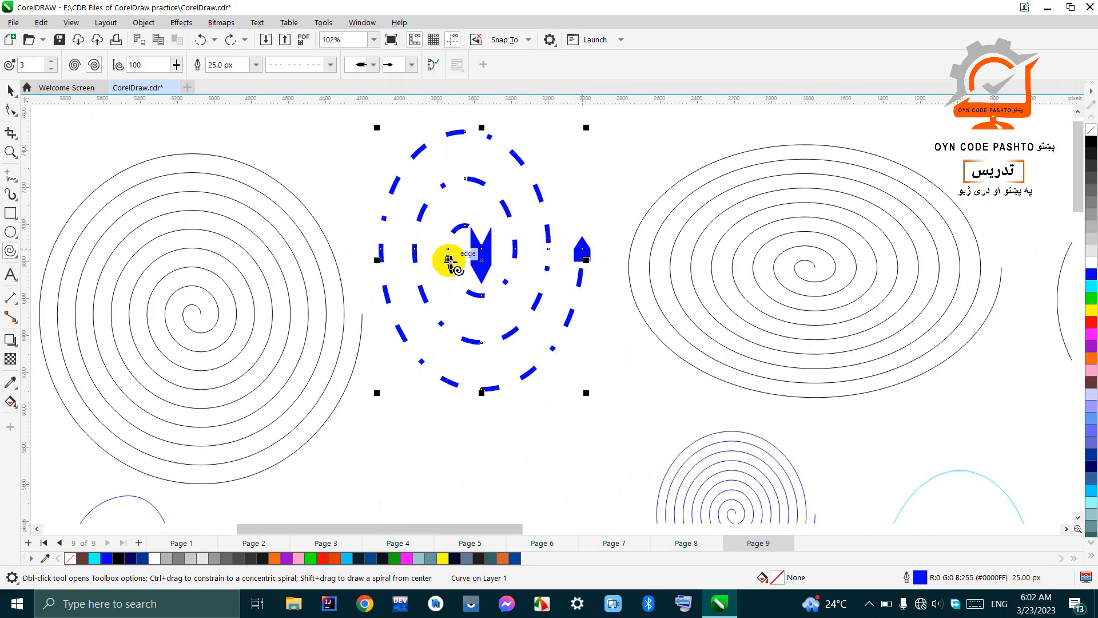
{"action": "left_click", "coordinate": [433, 67]}
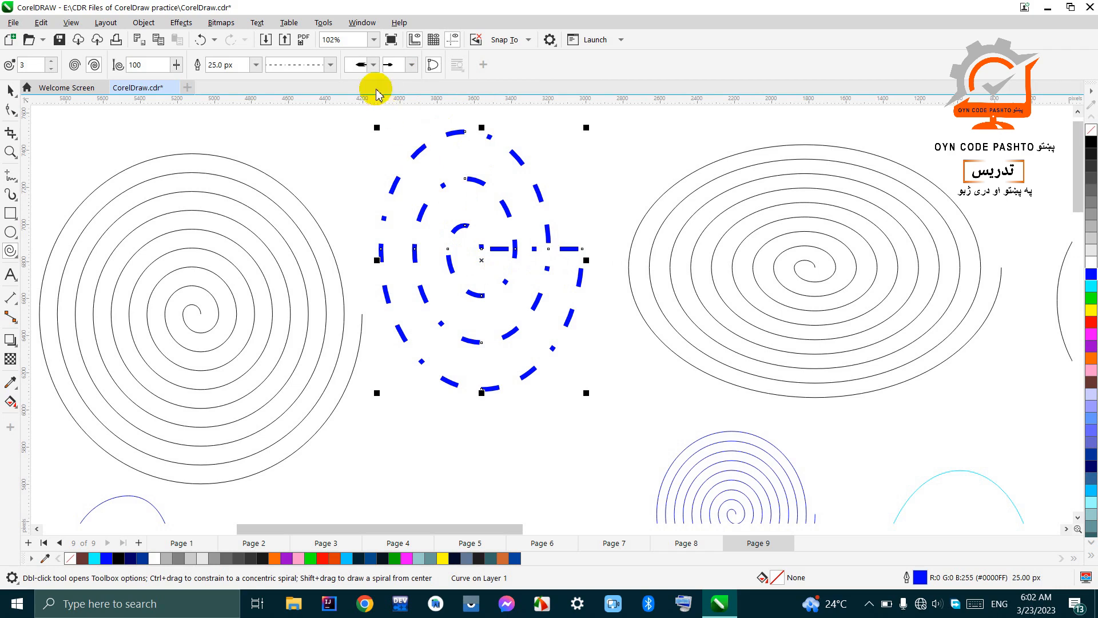
Step: Try to change the closed blue spiral's line style from dash-dot to a solid line
{"action": "left_click", "coordinate": [321, 64]}
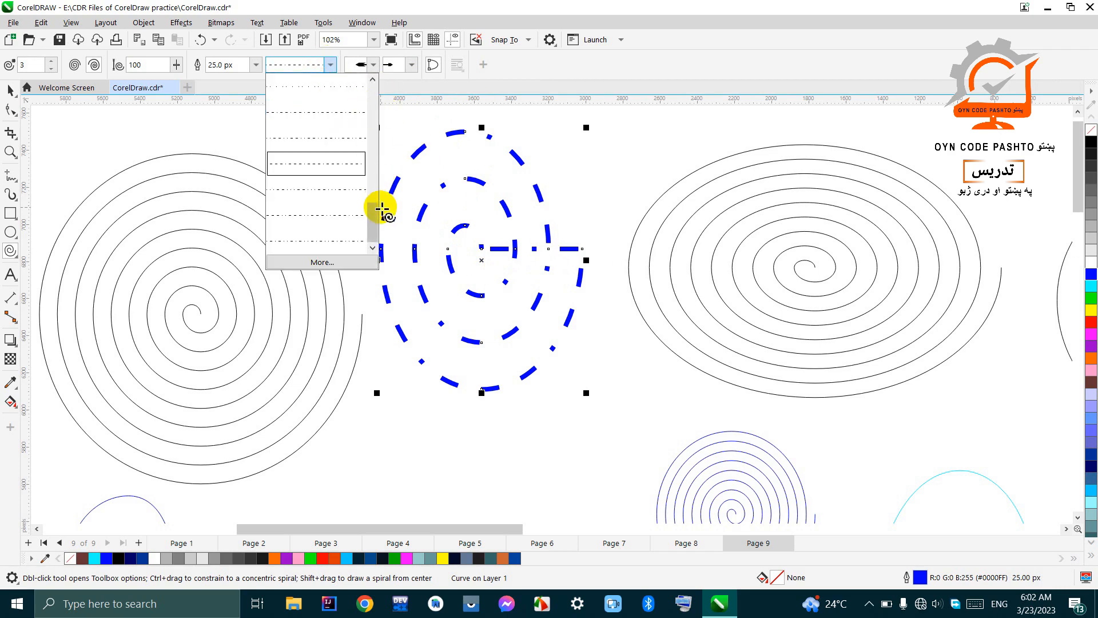
{"action": "scroll", "coordinate": [372, 209], "scroll_direction": "up", "scroll_amount": 2}
{"action": "left_click_drag", "start_coordinate": [372, 208], "coordinate": [370, 94]}
{"action": "left_click", "coordinate": [325, 91]}
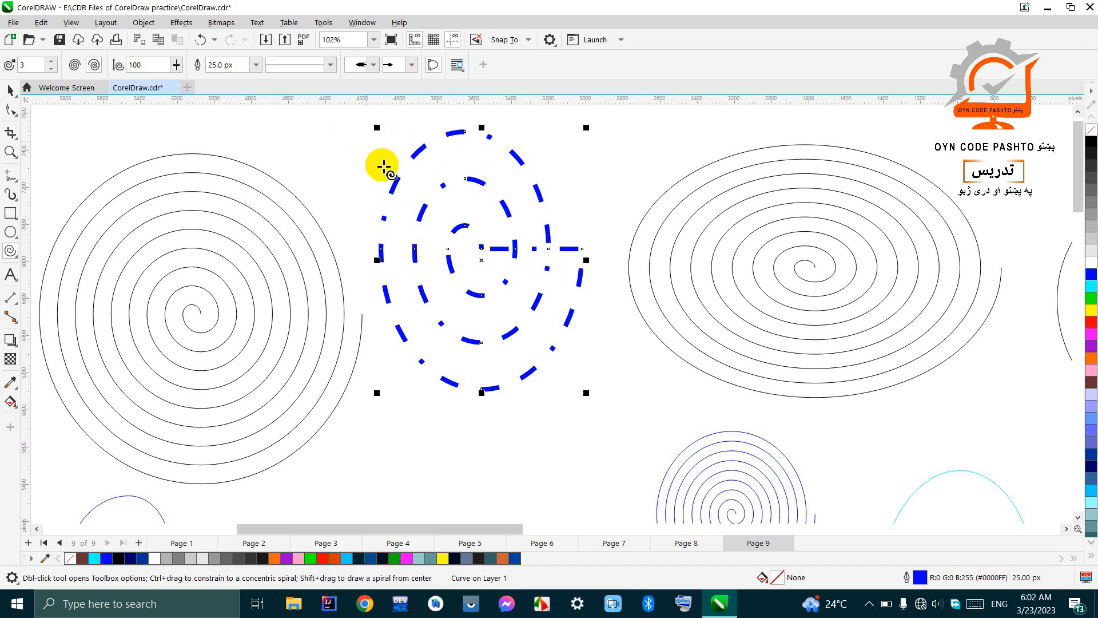
{"action": "key", "text": "Escape"}
{"action": "left_click", "coordinate": [441, 236]}
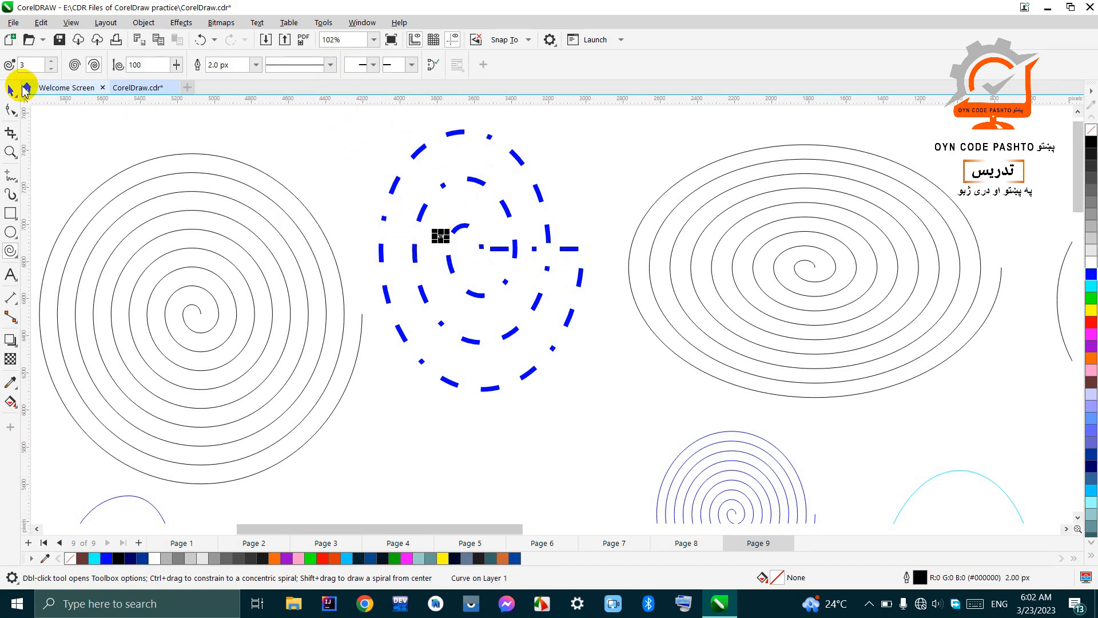
Step: Select the closed blue spiral and change its line style from dash-dot to solid
{"action": "left_click", "coordinate": [11, 91]}
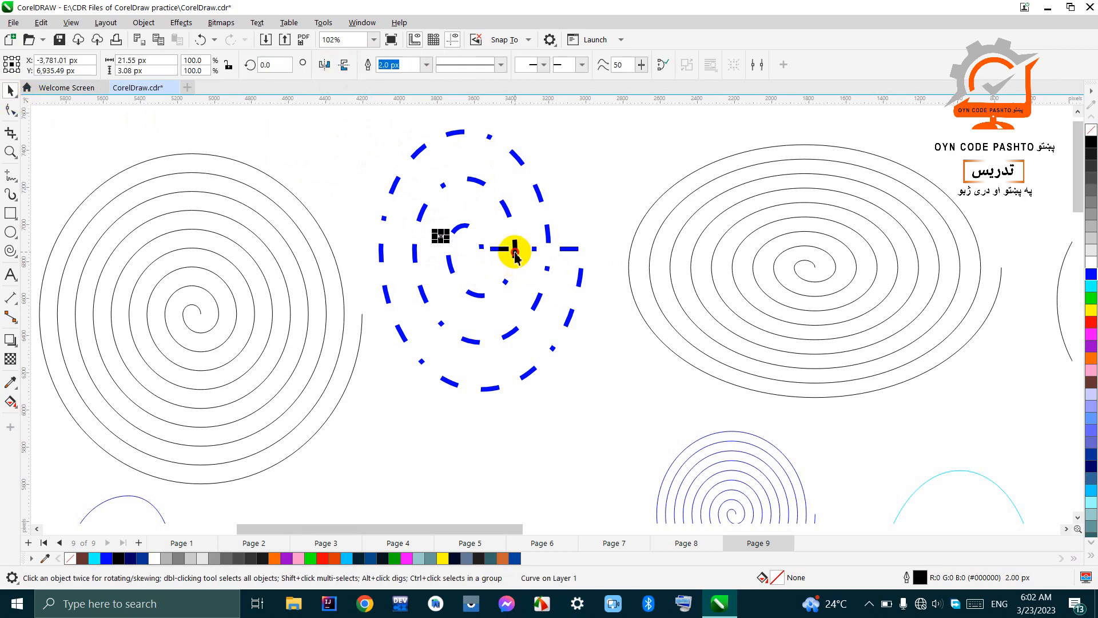
{"action": "left_click", "coordinate": [513, 249]}
{"action": "left_click", "coordinate": [501, 64]}
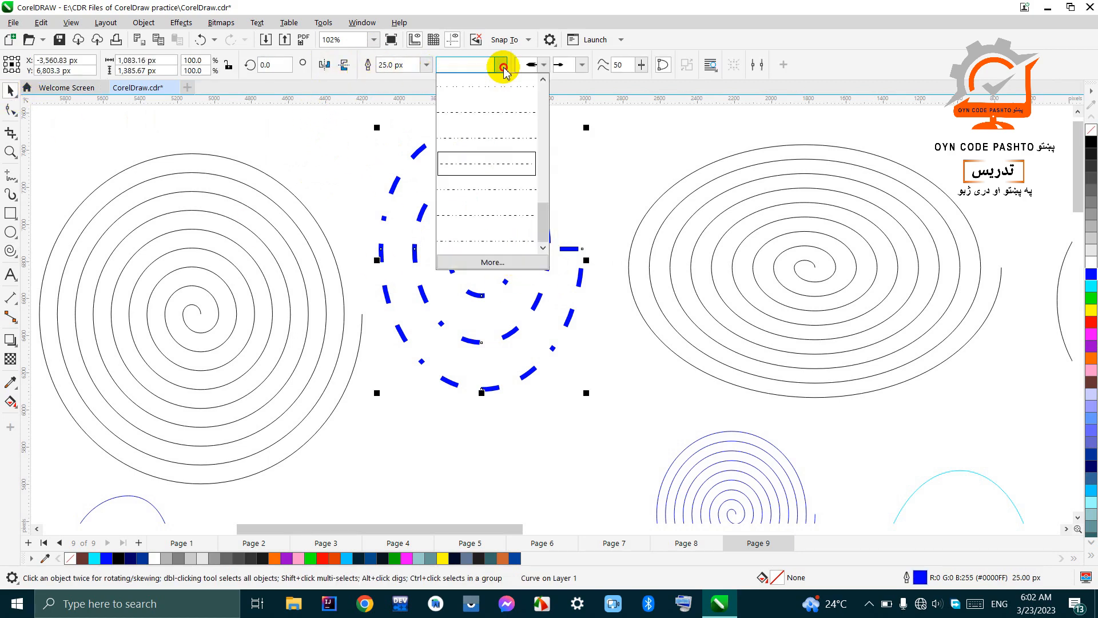
{"action": "left_click_drag", "start_coordinate": [546, 218], "coordinate": [547, 78]}
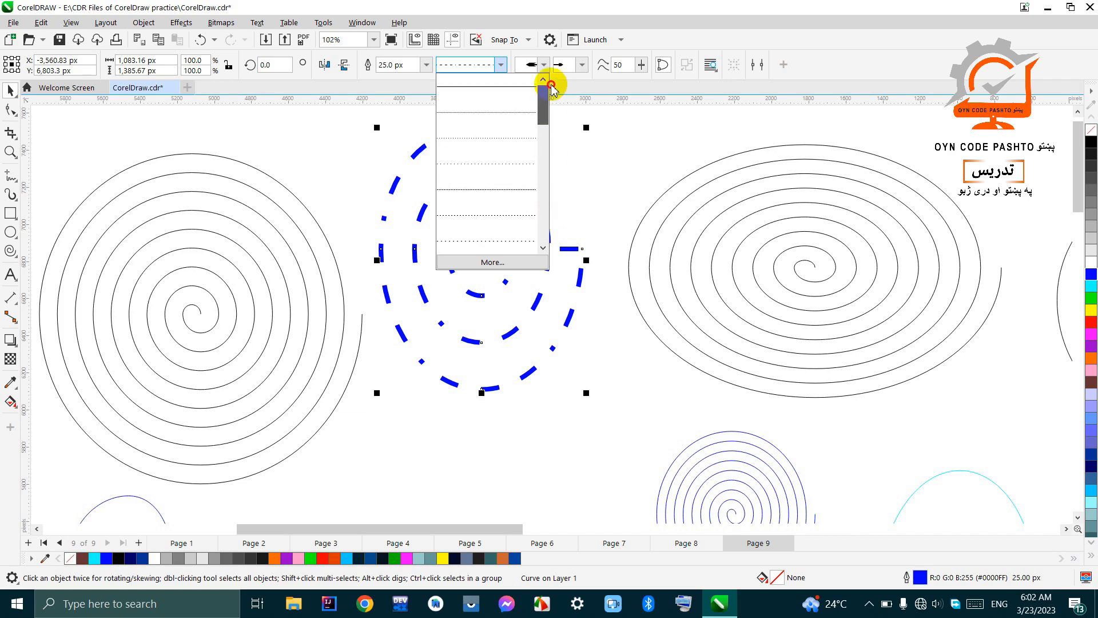
{"action": "left_click", "coordinate": [517, 87]}
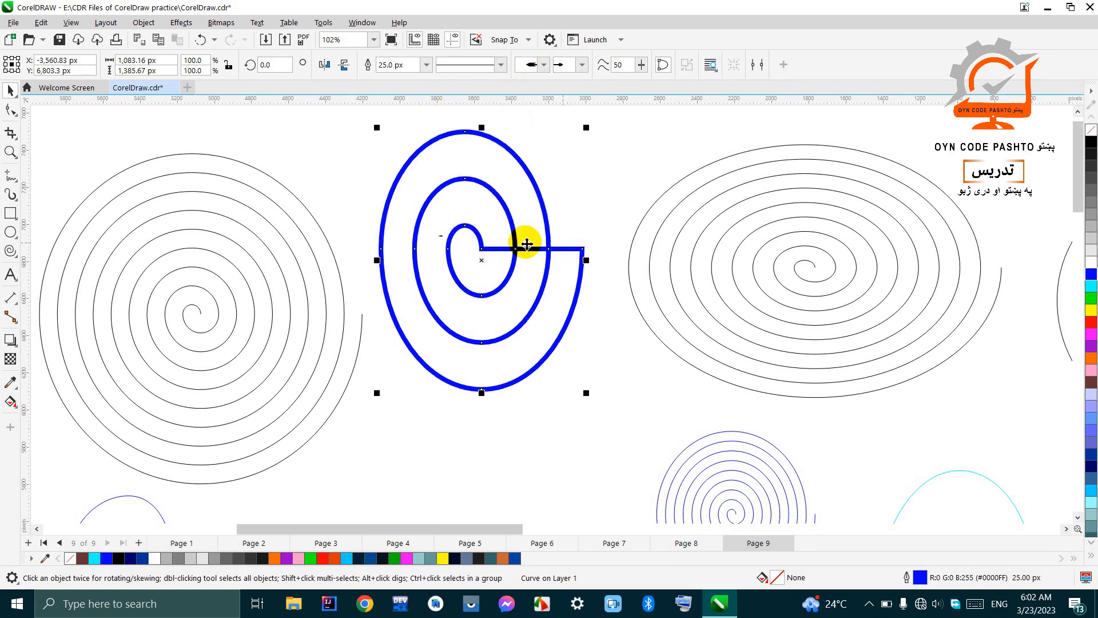
{"action": "left_click", "coordinate": [10, 251]}
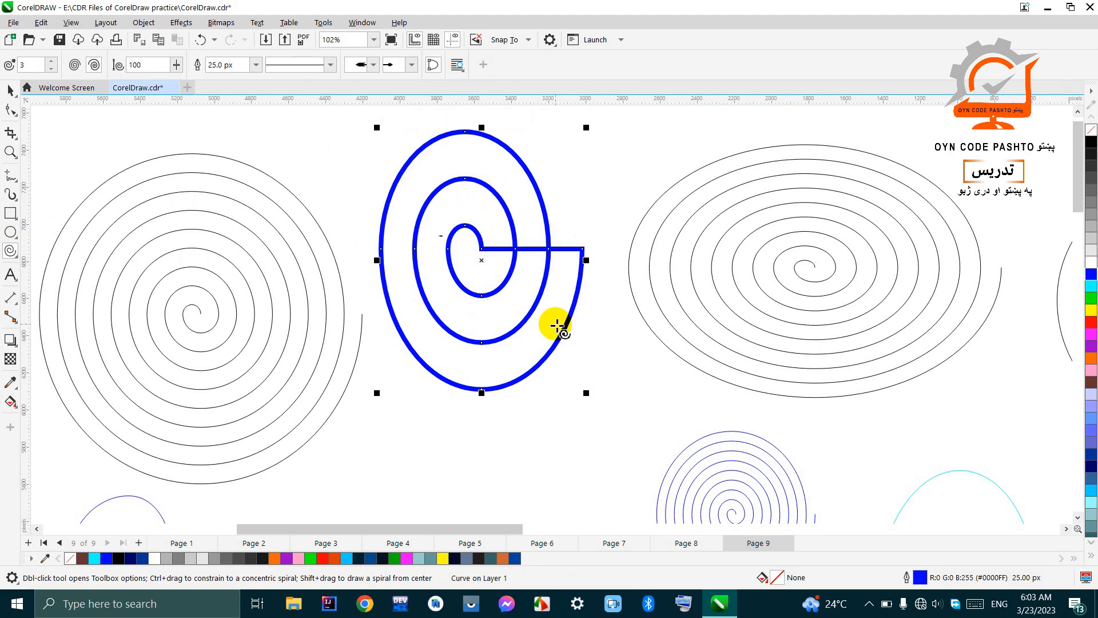
{"action": "scroll", "coordinate": [558, 326], "scroll_direction": "down", "scroll_amount": 1}
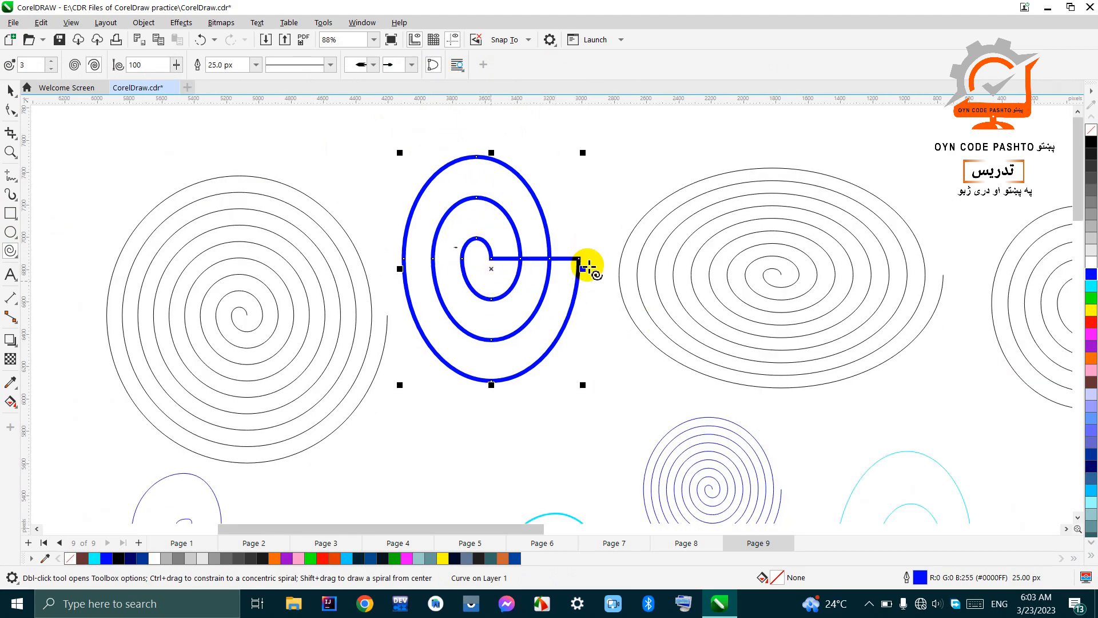
{"action": "scroll", "coordinate": [586, 287], "scroll_direction": "down", "scroll_amount": 1}
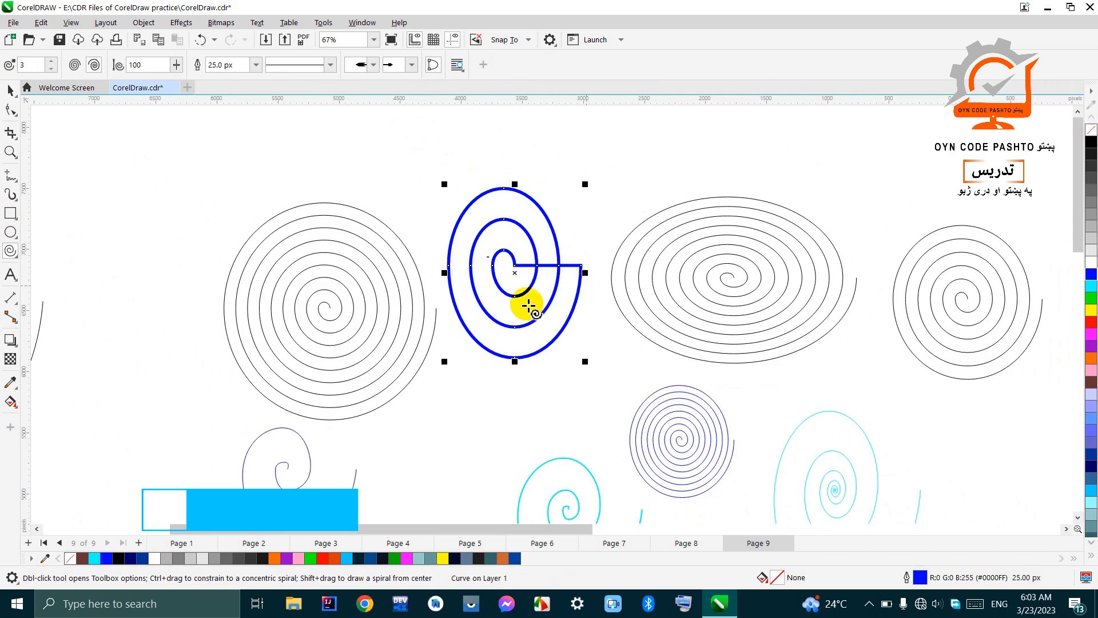
Step: Switch to the Common Shapes tool and mirror the selected blue spiral both horizontally and vertically
{"action": "left_click", "coordinate": [11, 253]}
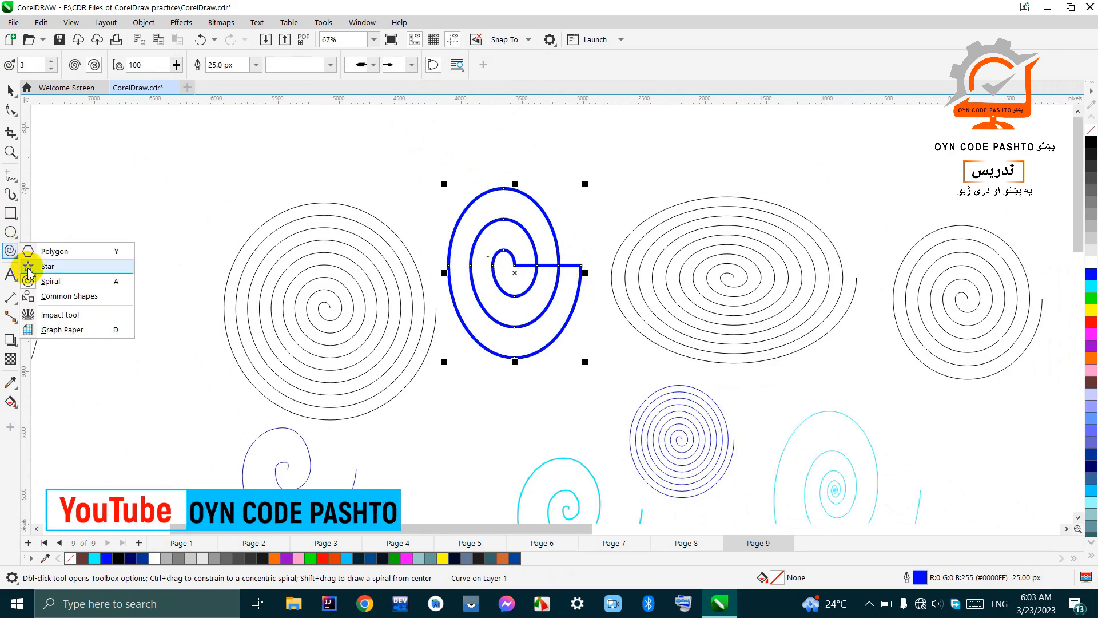
{"action": "left_click", "coordinate": [68, 297]}
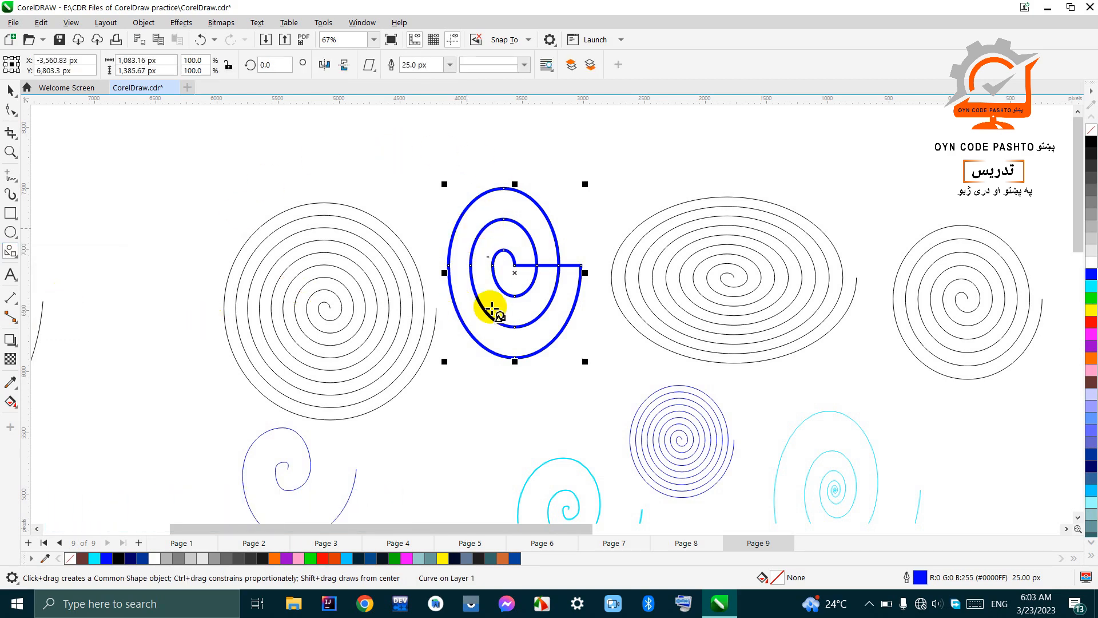
{"action": "scroll", "coordinate": [549, 337], "scroll_direction": "down", "scroll_amount": 3}
{"action": "scroll", "coordinate": [521, 268], "scroll_direction": "up", "scroll_amount": 2}
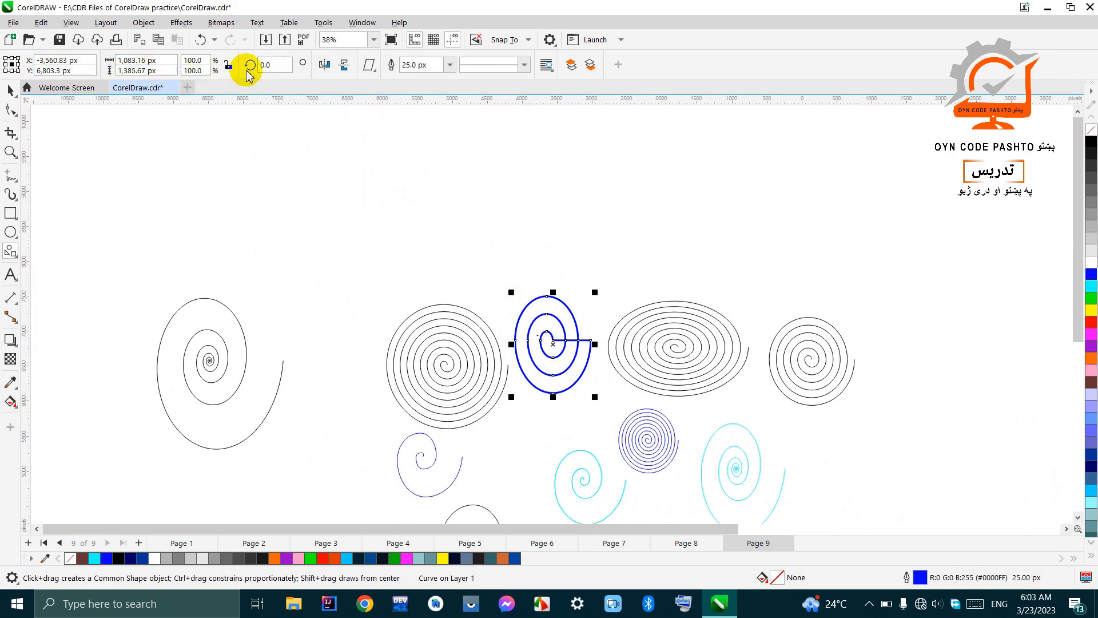
{"action": "double_click", "coordinate": [272, 65]}
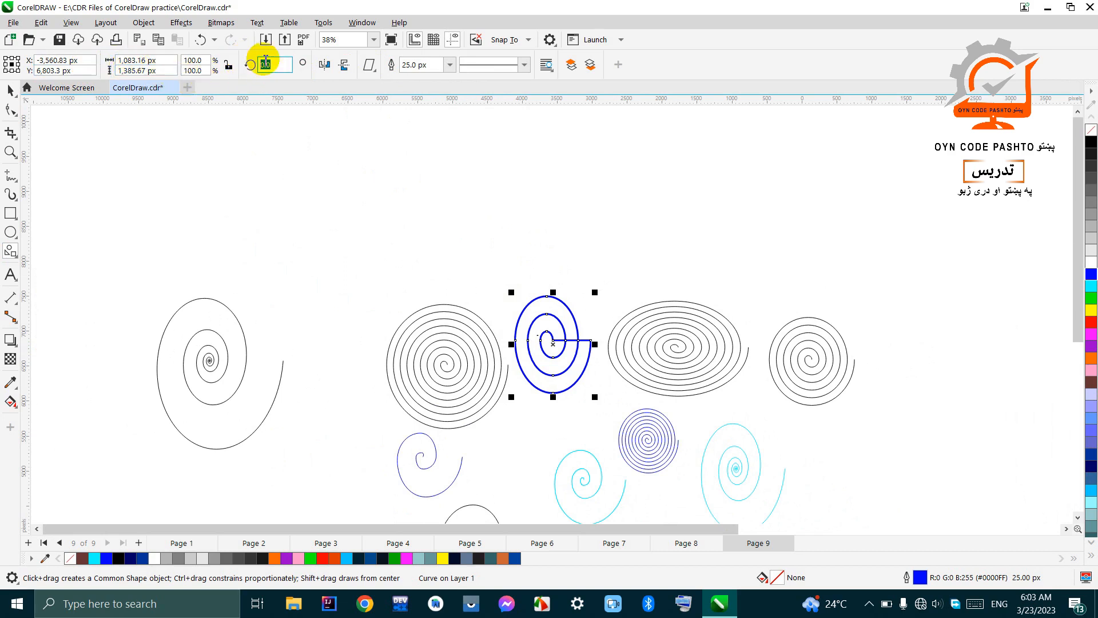
{"action": "left_click", "coordinate": [325, 66]}
{"action": "left_click", "coordinate": [325, 64]}
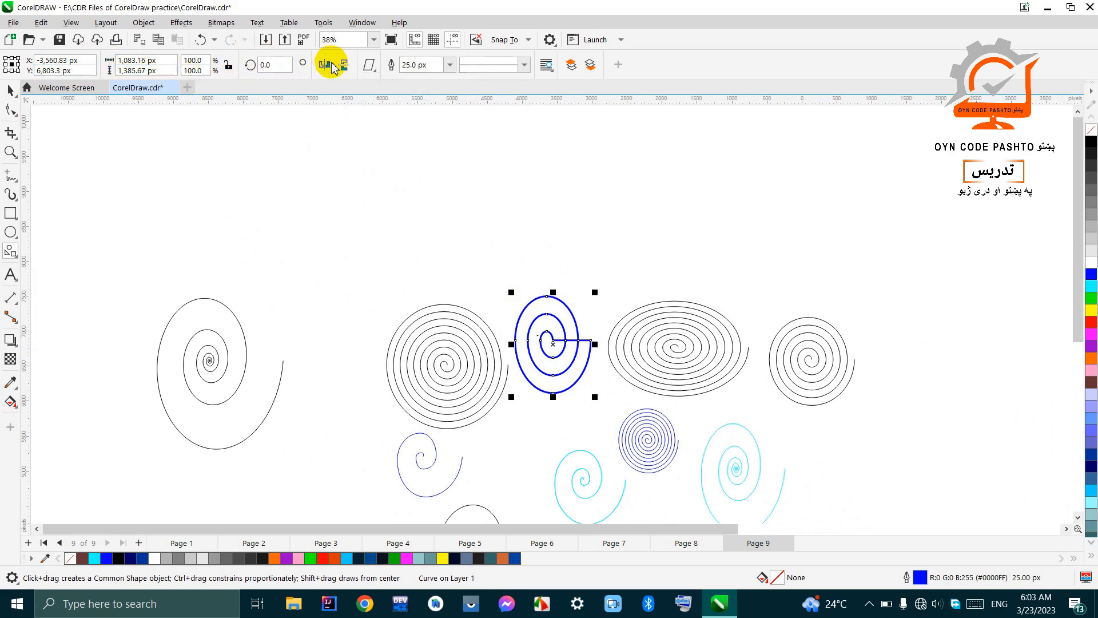
{"action": "left_click", "coordinate": [329, 67]}
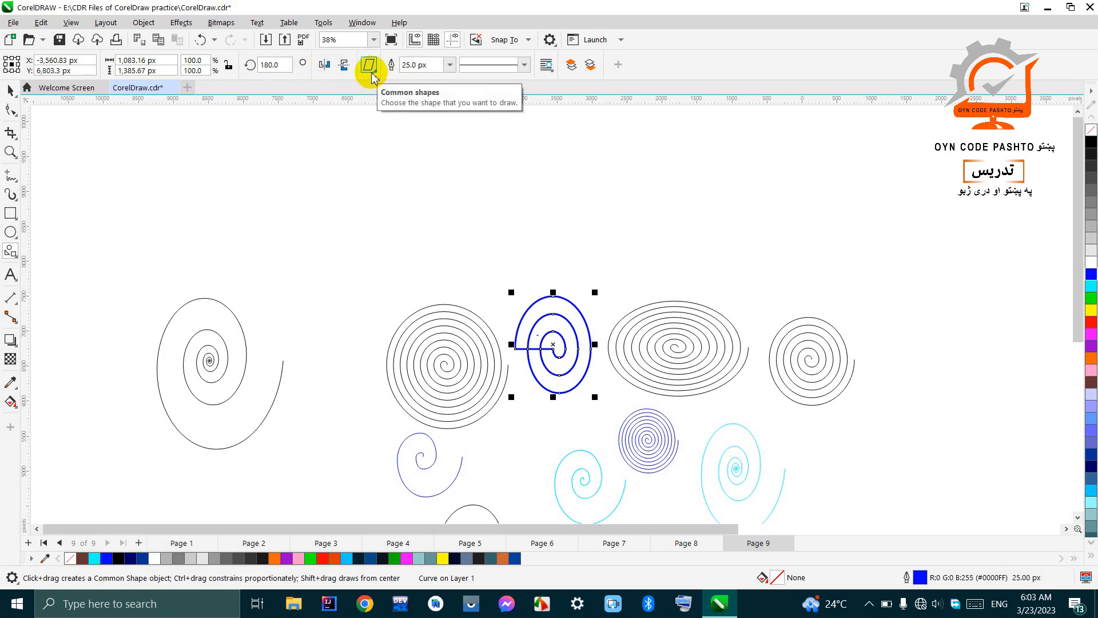
Step: Draw a heart about 1,990 by 2,105 px above the blue spiral and fill it yellow
{"action": "left_click", "coordinate": [371, 68]}
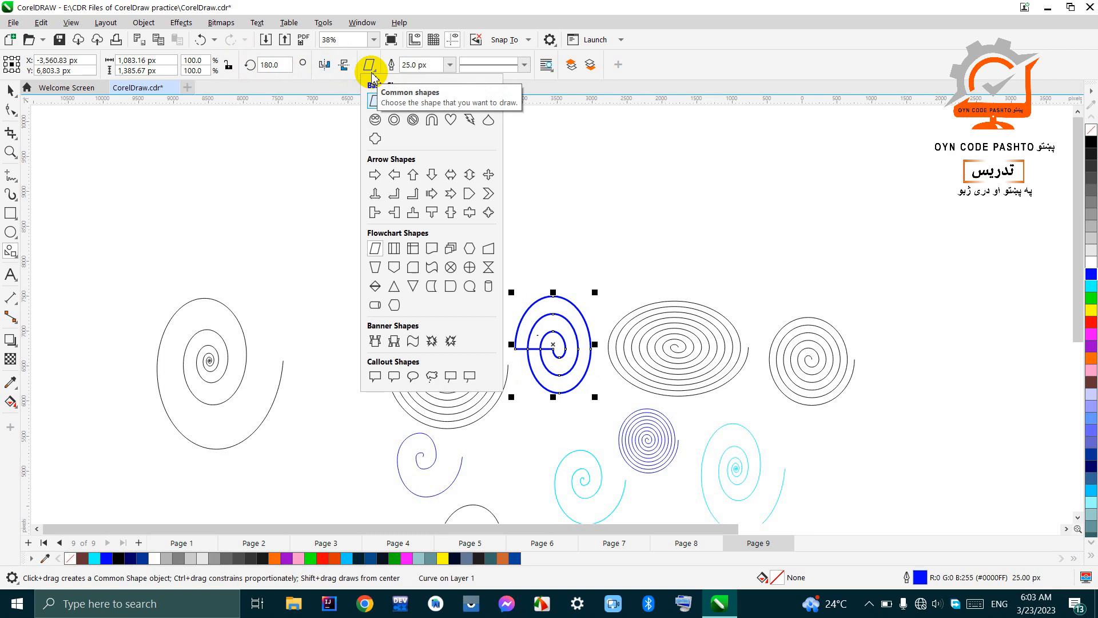
{"action": "left_click", "coordinate": [452, 121]}
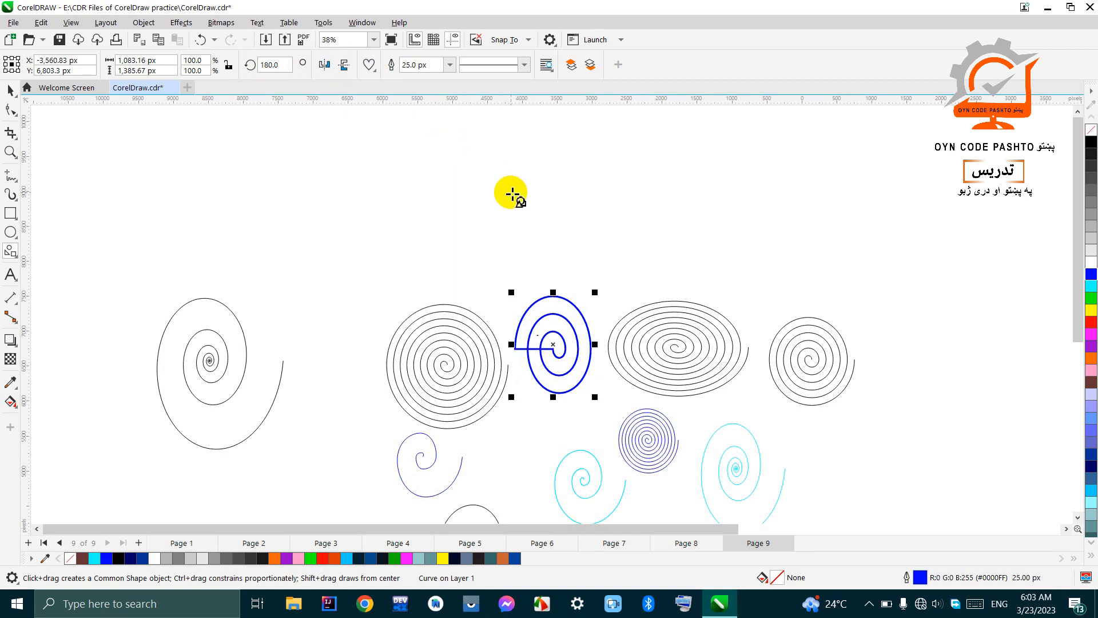
{"action": "left_click_drag", "start_coordinate": [459, 130], "coordinate": [601, 280]}
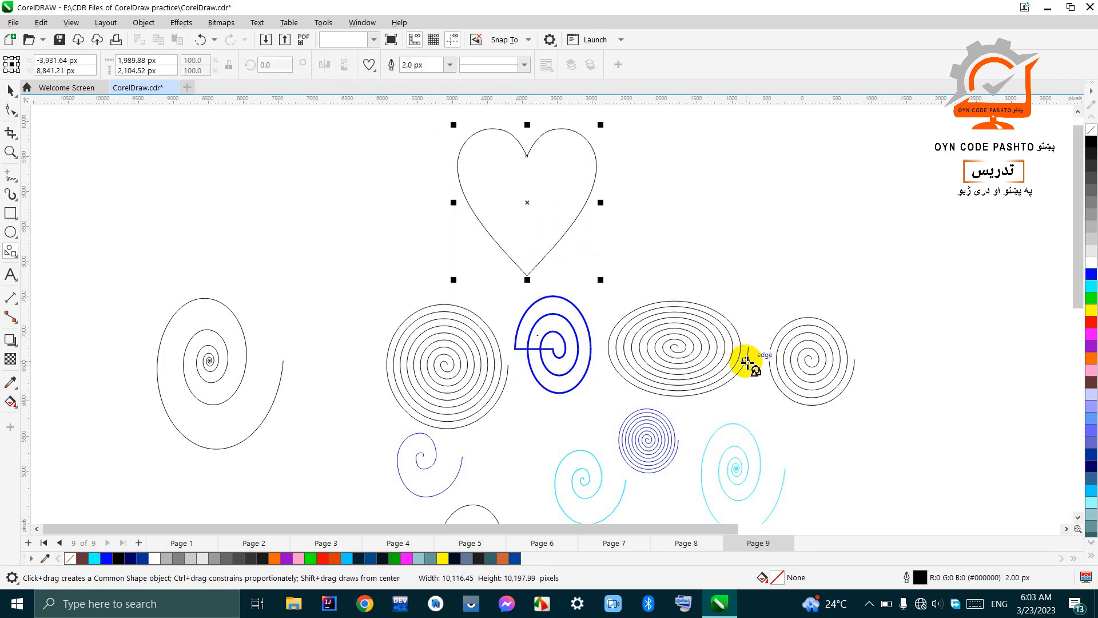
{"action": "left_click", "coordinate": [1090, 324]}
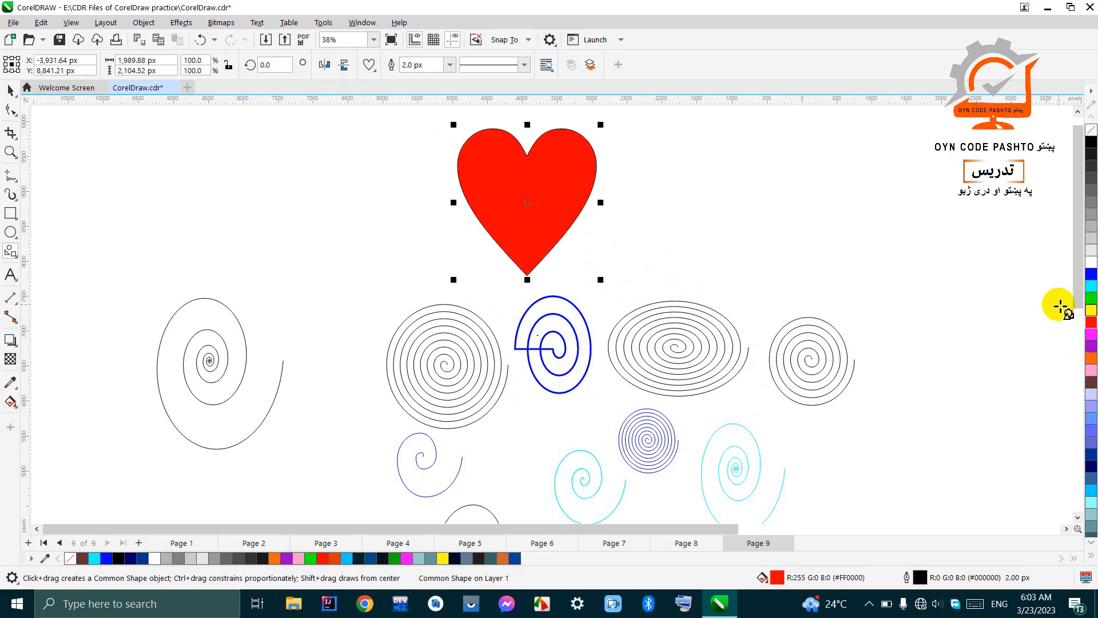
{"action": "left_click", "coordinate": [1091, 313]}
{"action": "left_click", "coordinate": [1092, 309]}
{"action": "left_click", "coordinate": [1092, 312]}
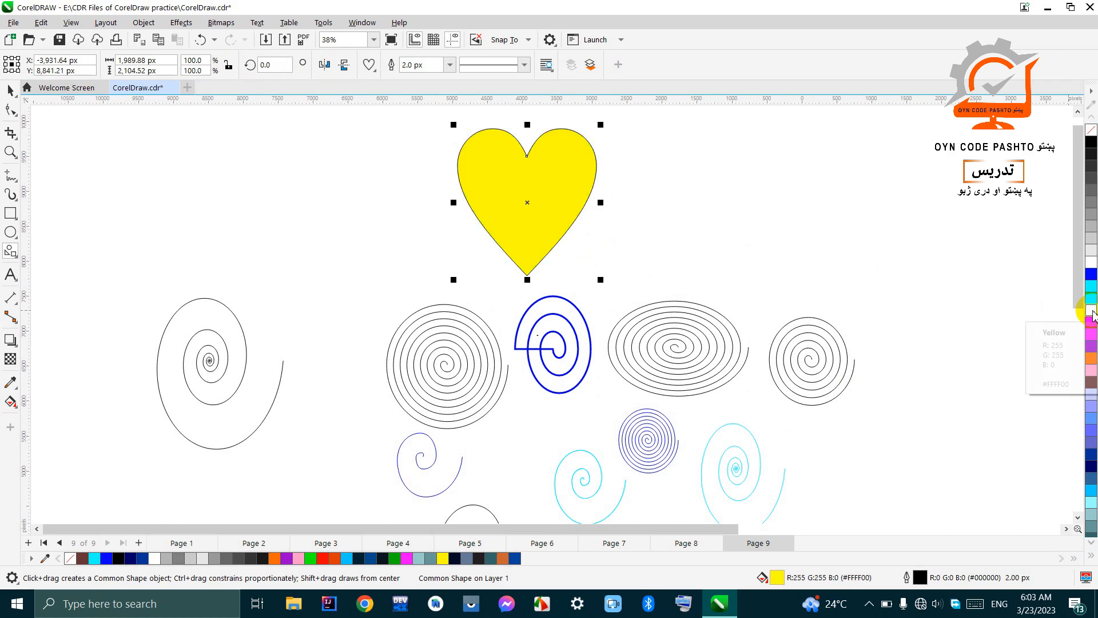
Step: Draw a right-pointing block arrow about 1,752 by 1,384 px beside the heart and fill it cyan
{"action": "left_click", "coordinate": [371, 68]}
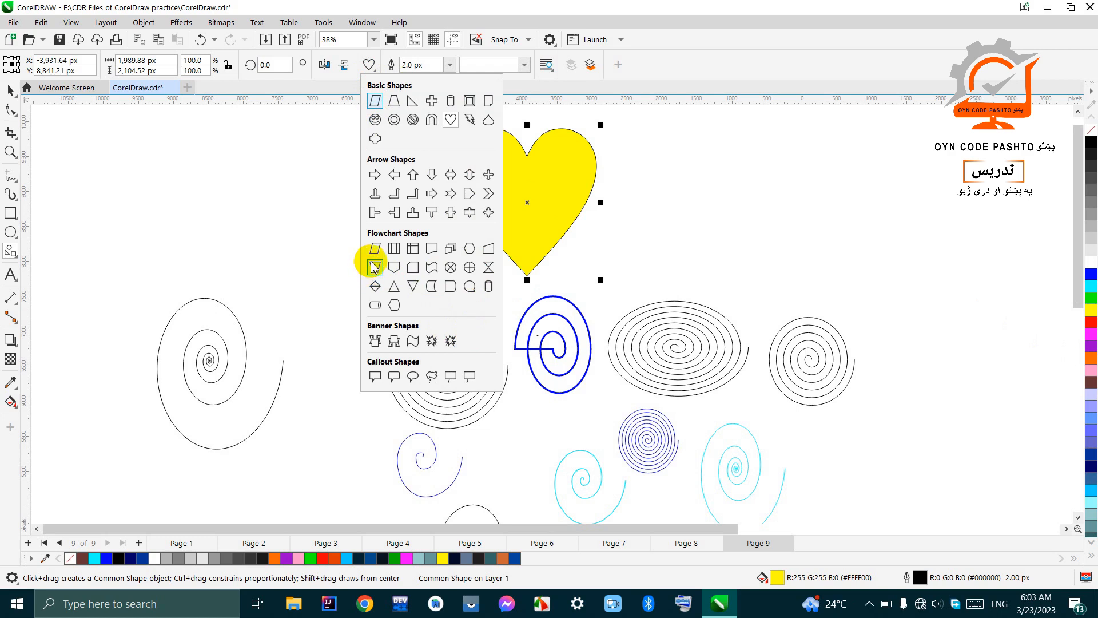
{"action": "left_click", "coordinate": [375, 174]}
{"action": "left_click_drag", "start_coordinate": [635, 173], "coordinate": [765, 277]}
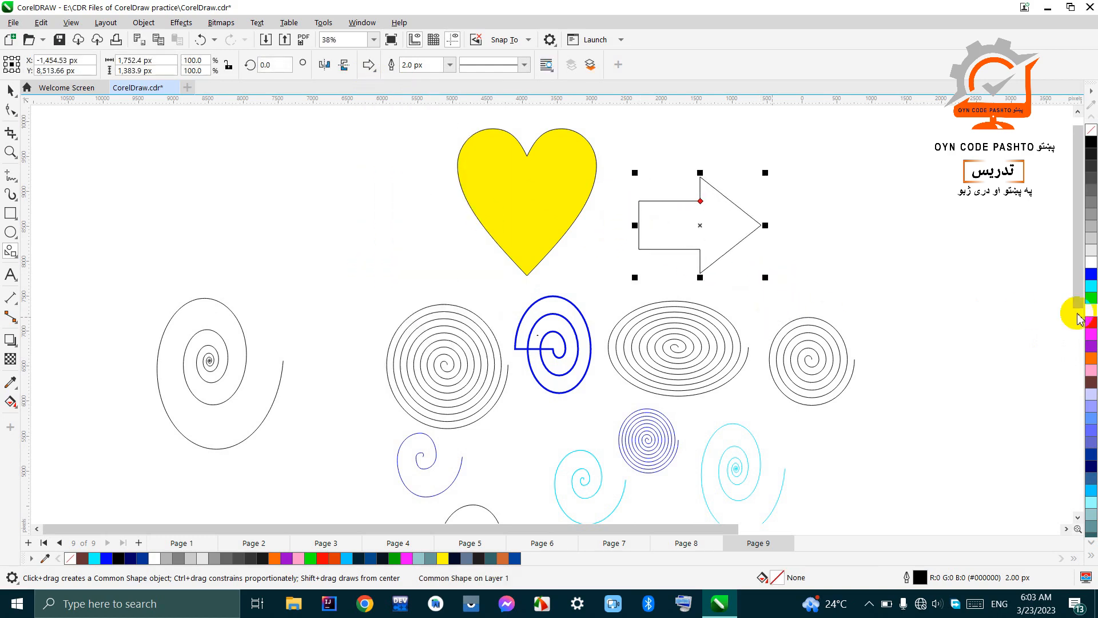
{"action": "left_click", "coordinate": [1091, 288]}
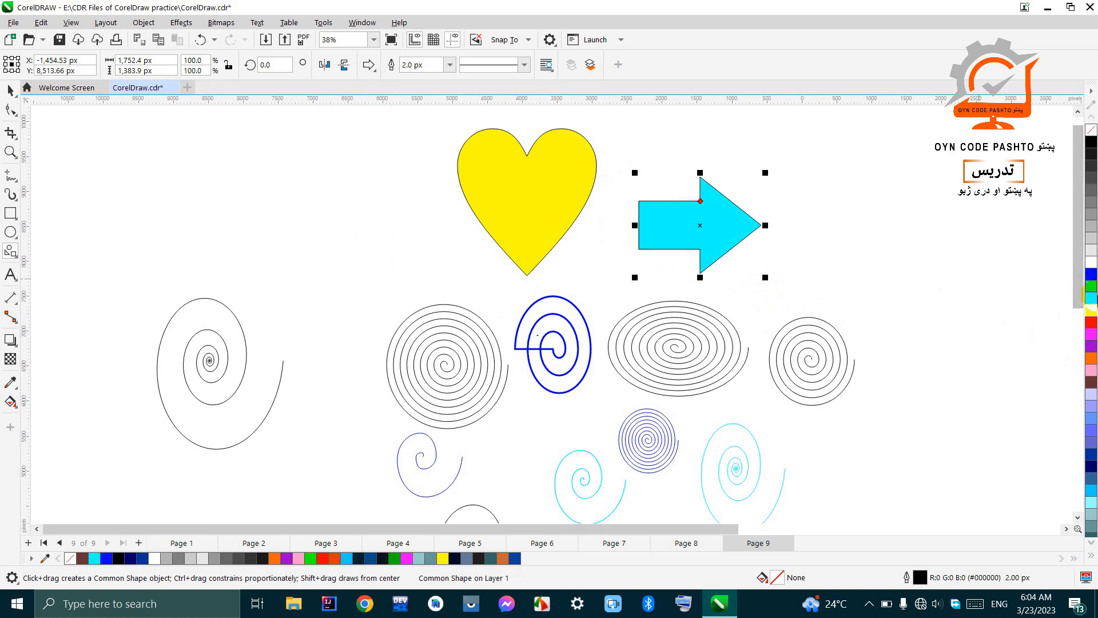
Step: Give the cyan arrow a blue outline 16 px wide
{"action": "right_click", "coordinate": [1091, 274]}
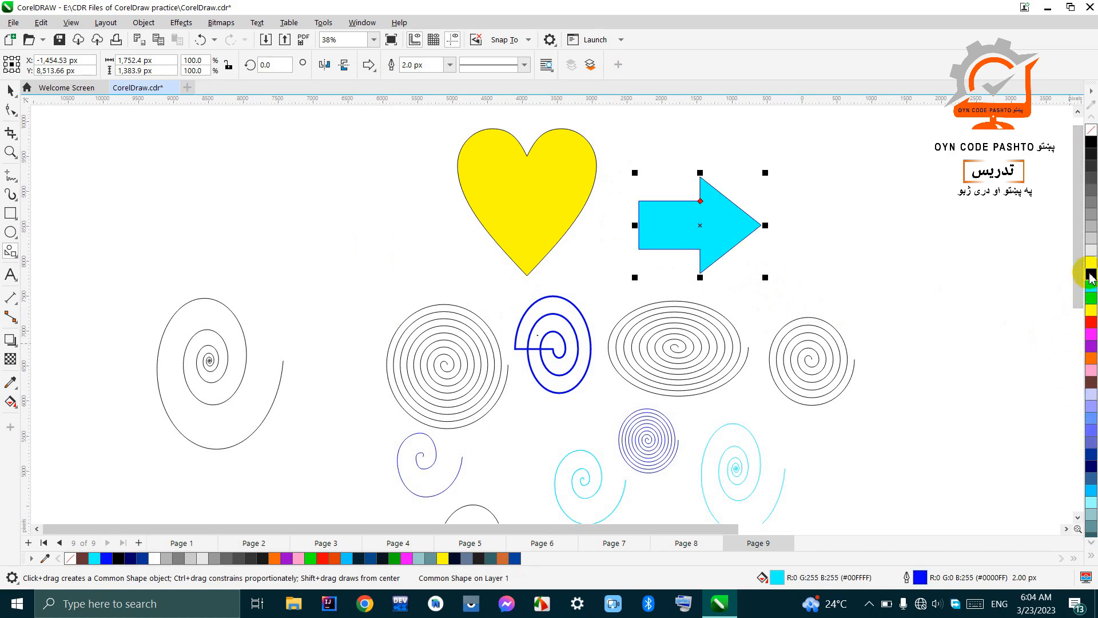
{"action": "left_click", "coordinate": [450, 65]}
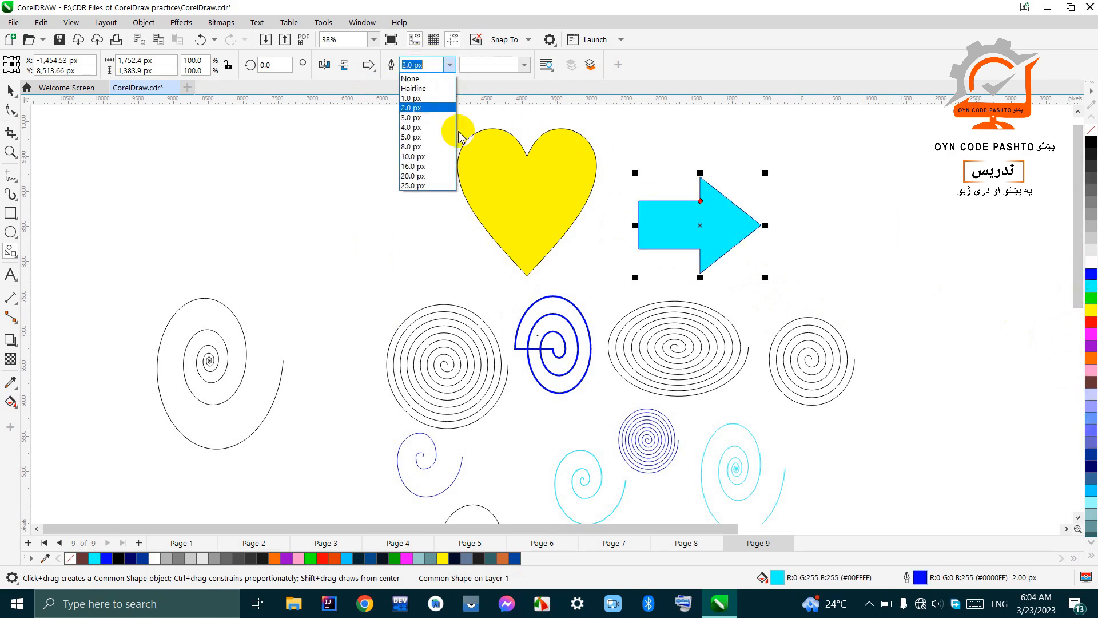
{"action": "left_click", "coordinate": [445, 168]}
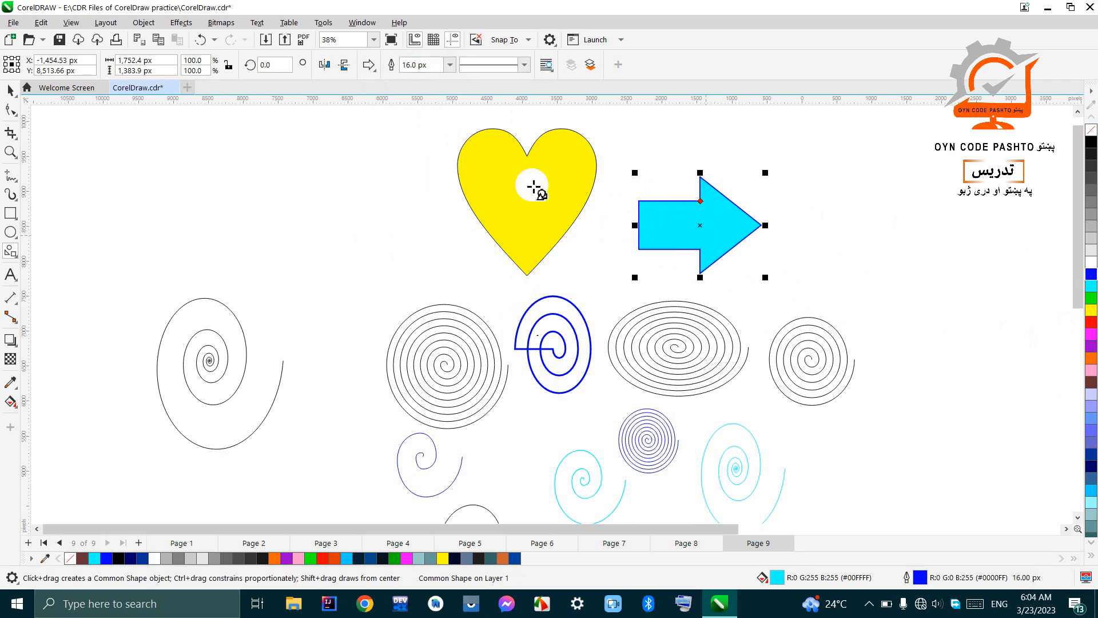
Step: Draw a rectangular callout about 2,514 by 1,531 px on the other side of the heart and fill it orange
{"action": "left_click", "coordinate": [369, 70]}
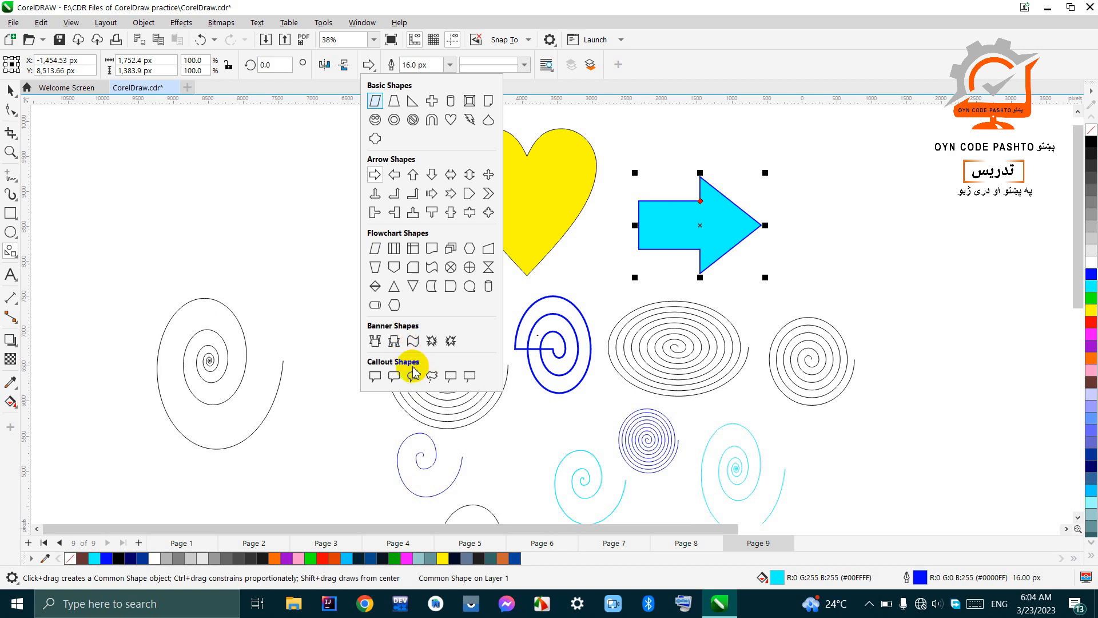
{"action": "left_click", "coordinate": [373, 381]}
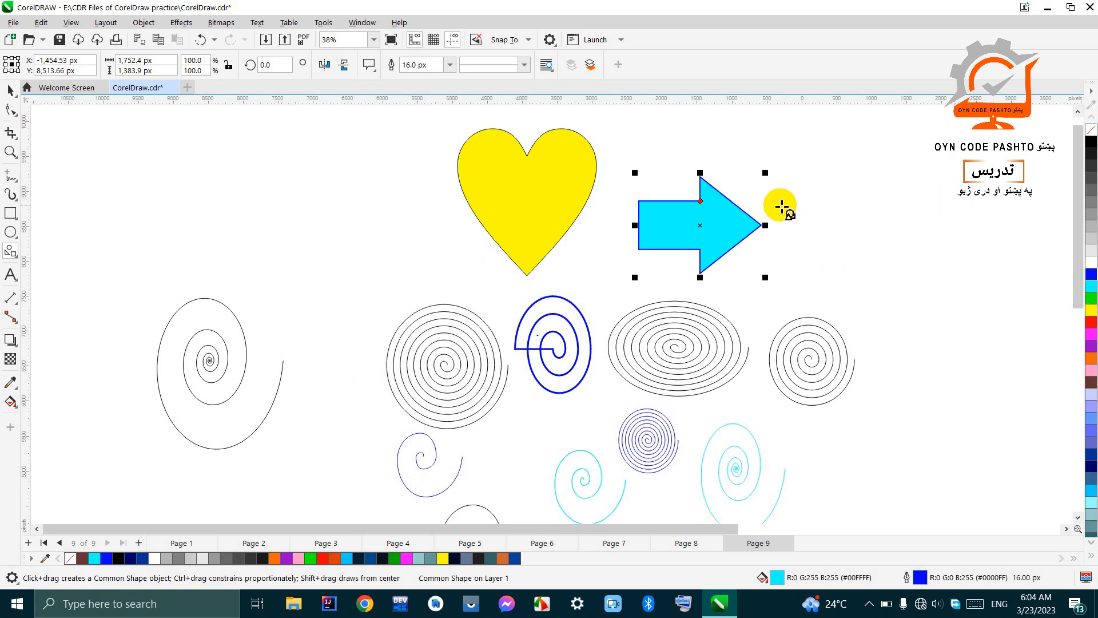
{"action": "left_click_drag", "start_coordinate": [194, 157], "coordinate": [370, 263]}
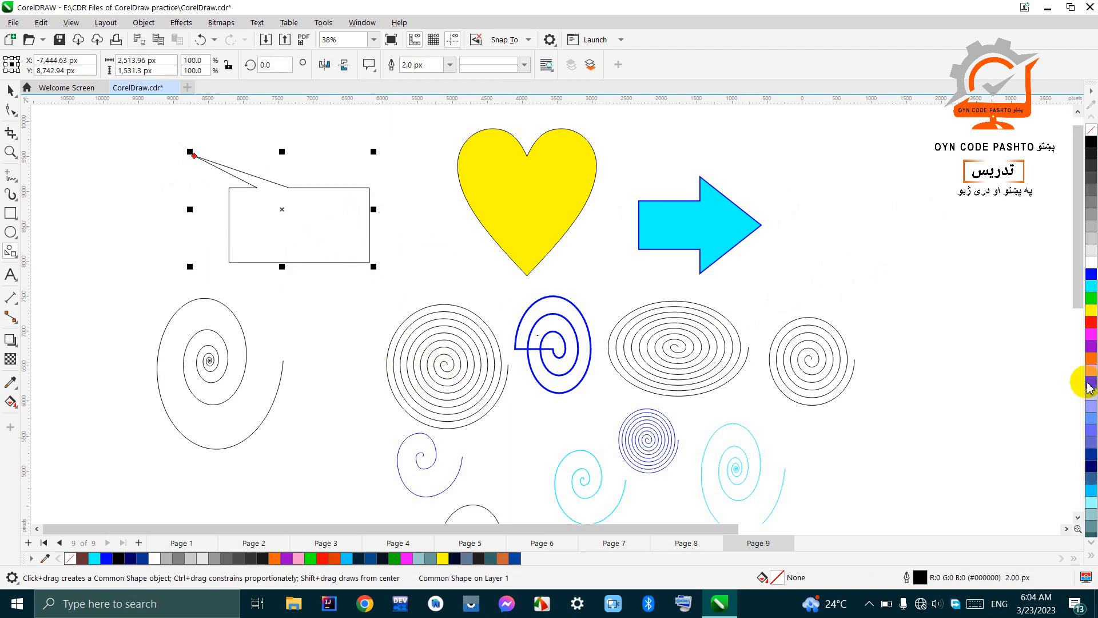
{"action": "left_click", "coordinate": [1092, 357]}
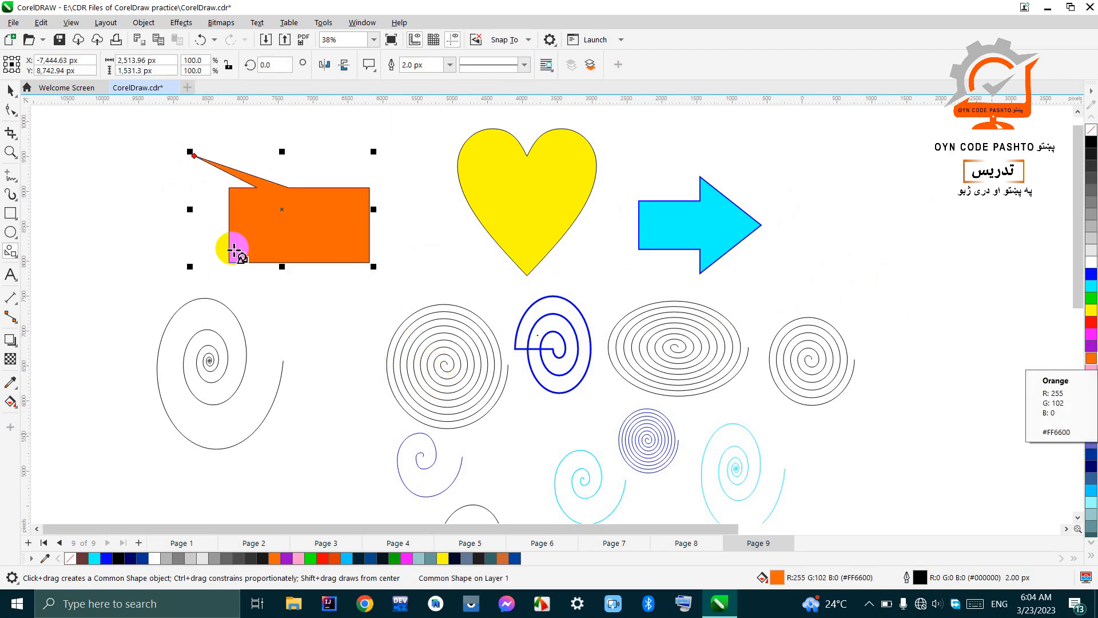
Step: Add the artistic text "Afghanistan" inside the orange callout and enlarge it to about 54 pt
{"action": "left_click", "coordinate": [8, 278]}
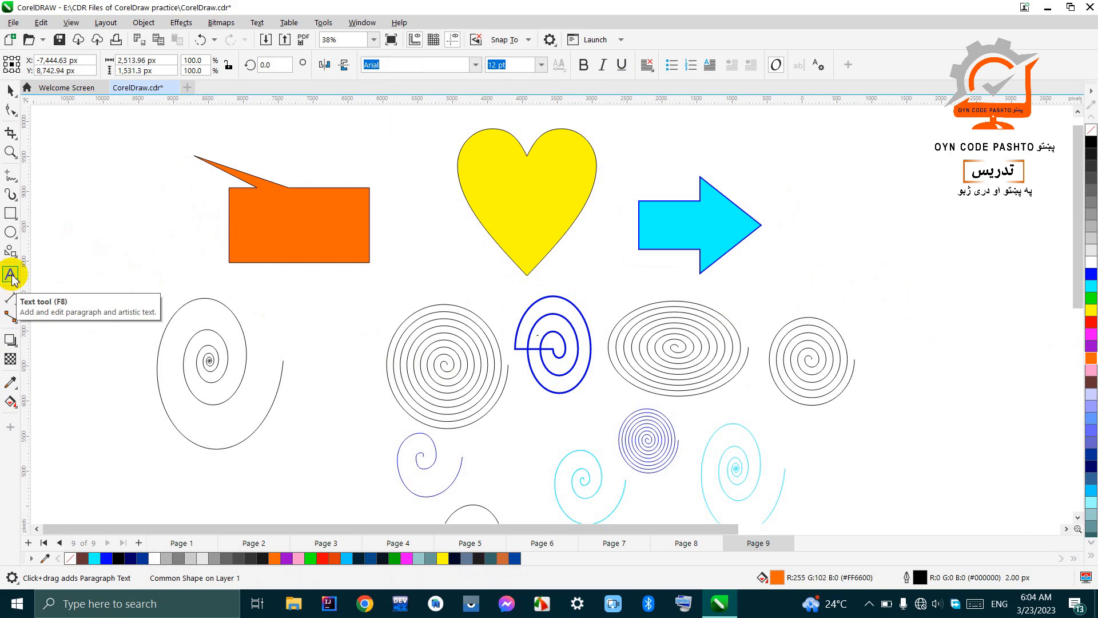
{"action": "left_click", "coordinate": [270, 211]}
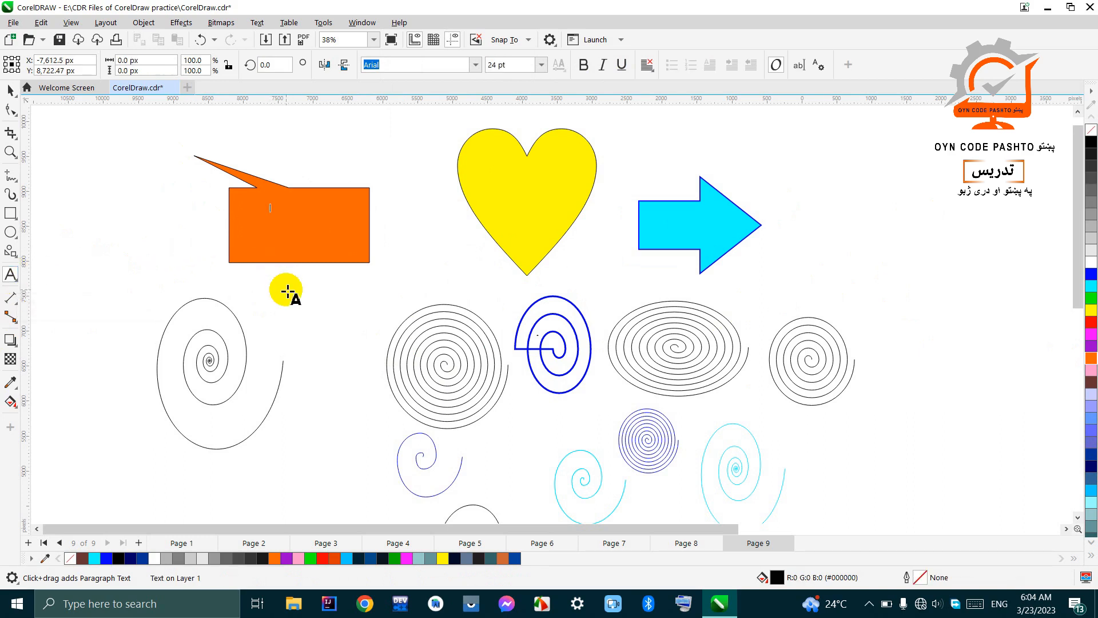
{"action": "scroll", "coordinate": [249, 204], "scroll_direction": "up", "scroll_amount": 3}
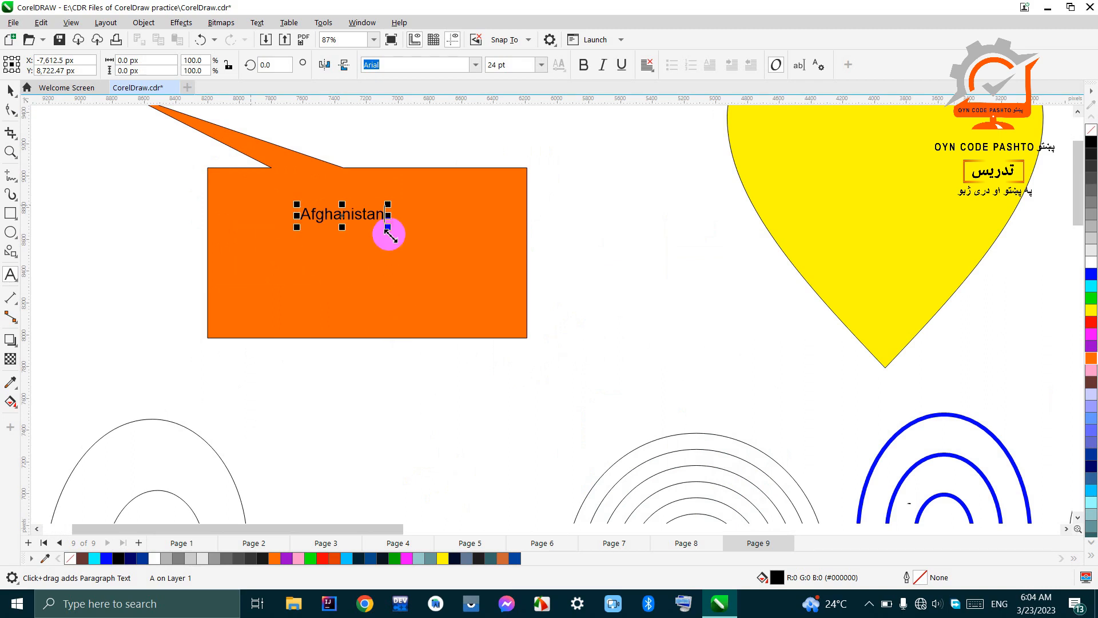
{"action": "left_click_drag", "start_coordinate": [389, 227], "coordinate": [475, 294]}
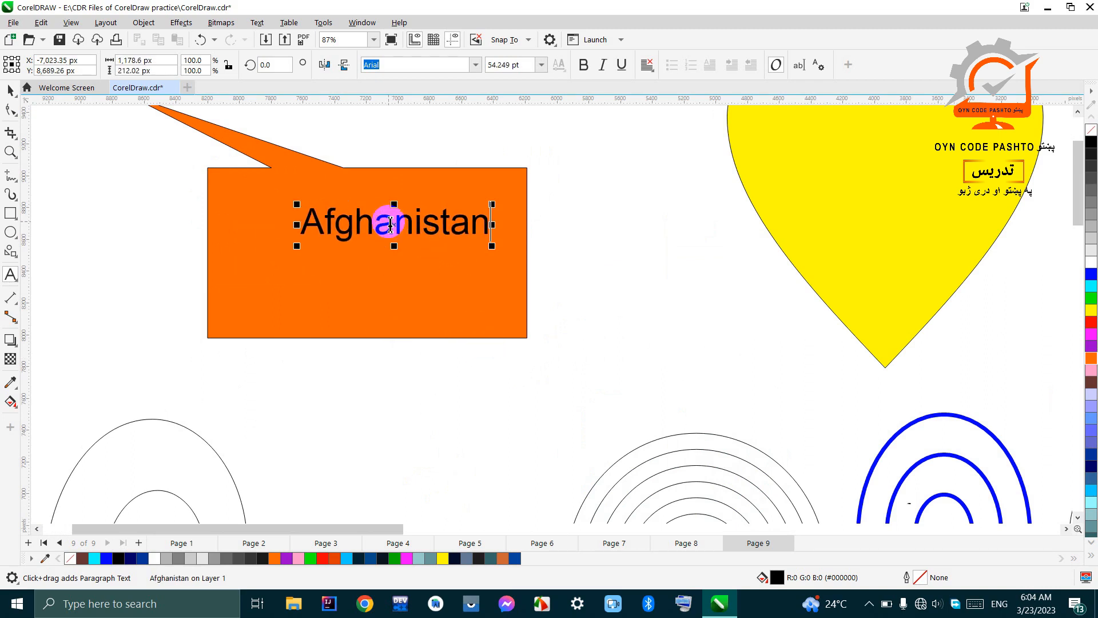
Step: Enlarge the "Afghanistan" text to about 70 pt and centre it in the orange callout's rectangle
{"action": "left_click_drag", "start_coordinate": [396, 232], "coordinate": [324, 253]}
{"action": "left_click", "coordinate": [10, 92]}
{"action": "scroll", "coordinate": [435, 306], "scroll_direction": "down", "scroll_amount": 2}
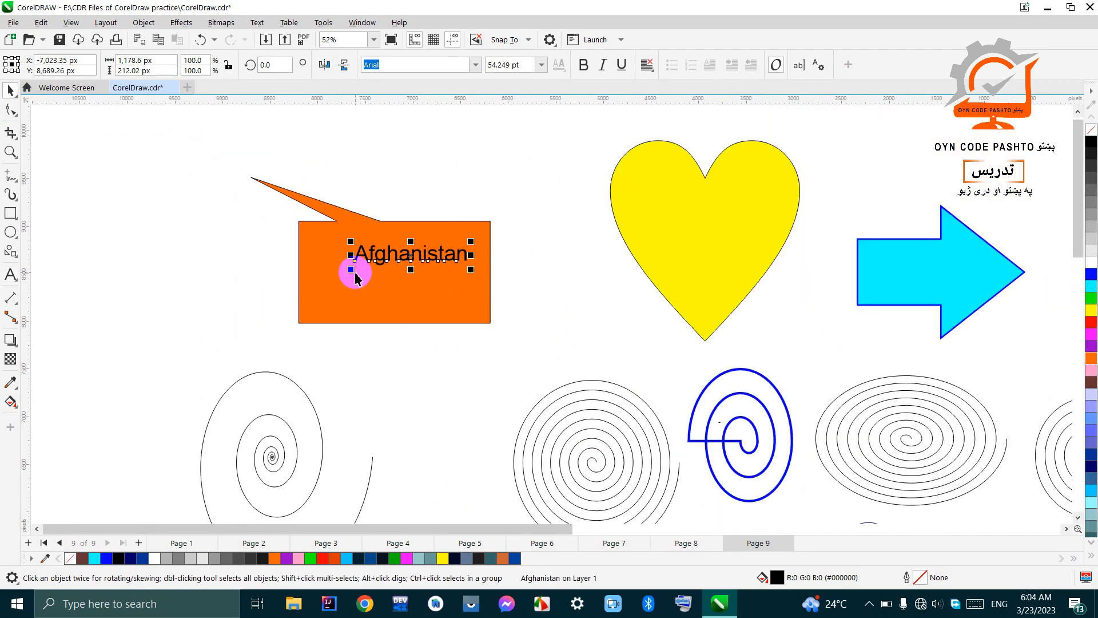
{"action": "left_click_drag", "start_coordinate": [350, 270], "coordinate": [316, 307]}
{"action": "left_click_drag", "start_coordinate": [393, 257], "coordinate": [398, 284]}
{"action": "scroll", "coordinate": [502, 220], "scroll_direction": "down", "scroll_amount": 3}
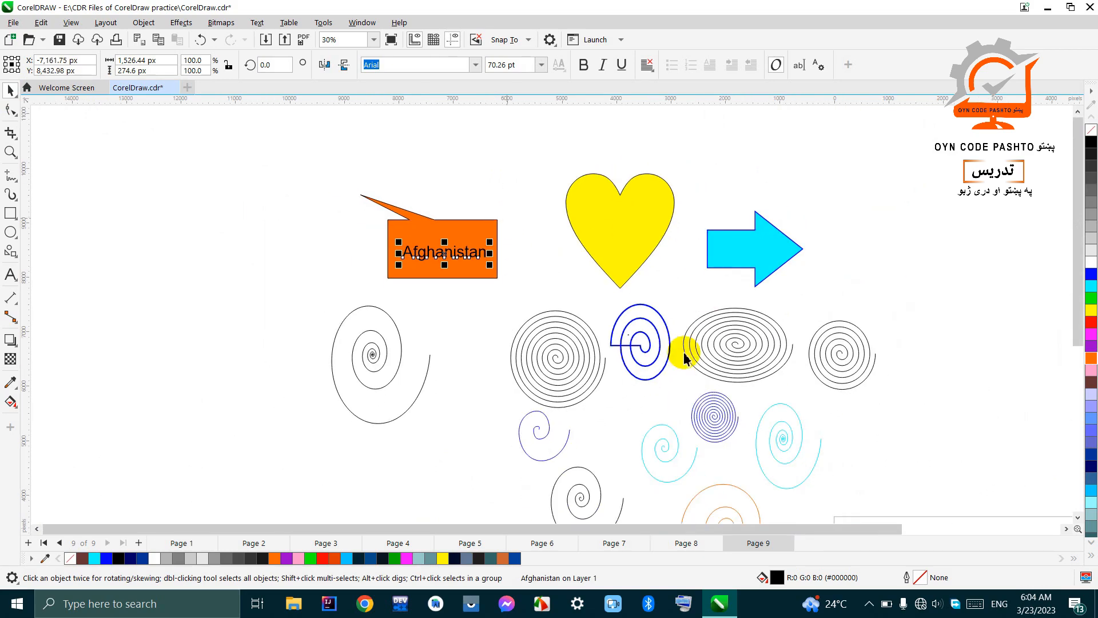
Step: Draw a cross from the basic common shapes, about 1,260 by 1,260 px, beyond the orange callout
{"action": "left_click", "coordinate": [5, 252]}
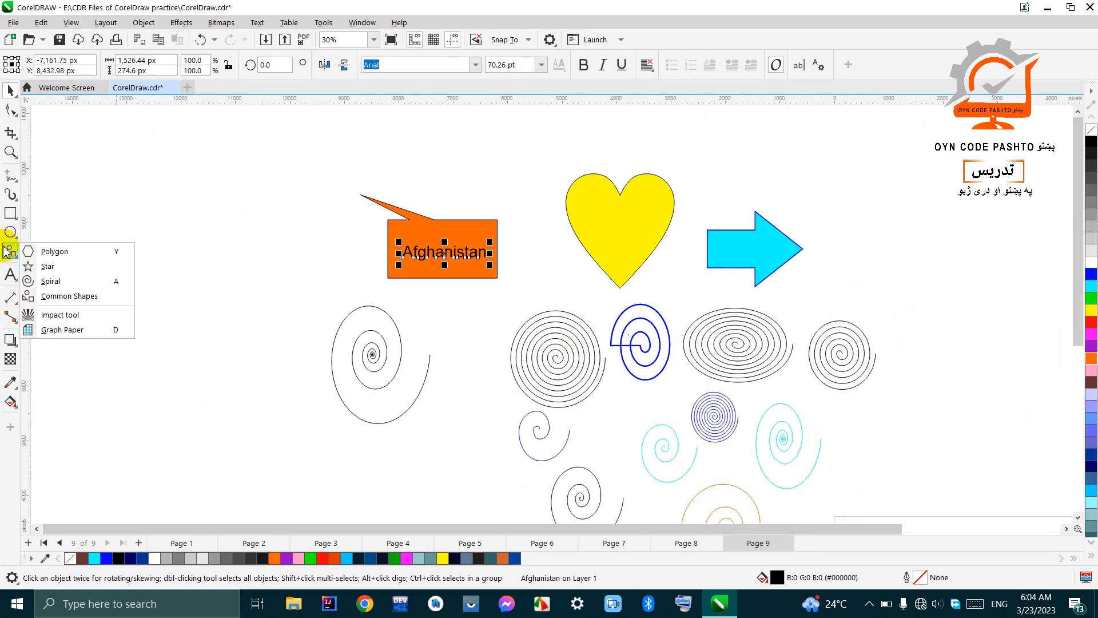
{"action": "left_click", "coordinate": [51, 294]}
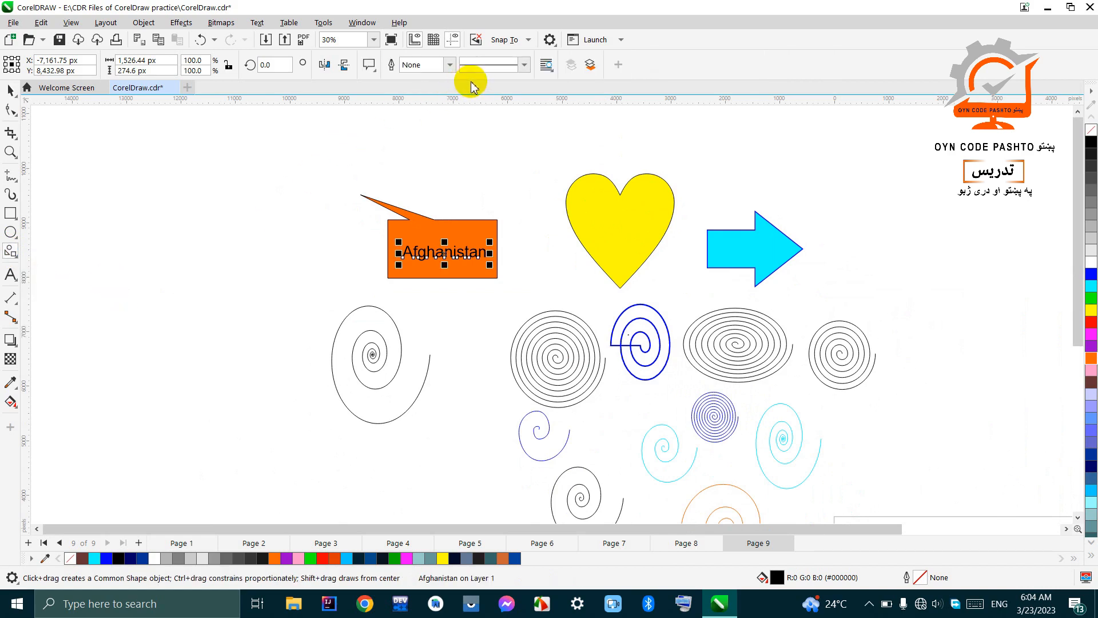
{"action": "left_click", "coordinate": [375, 72]}
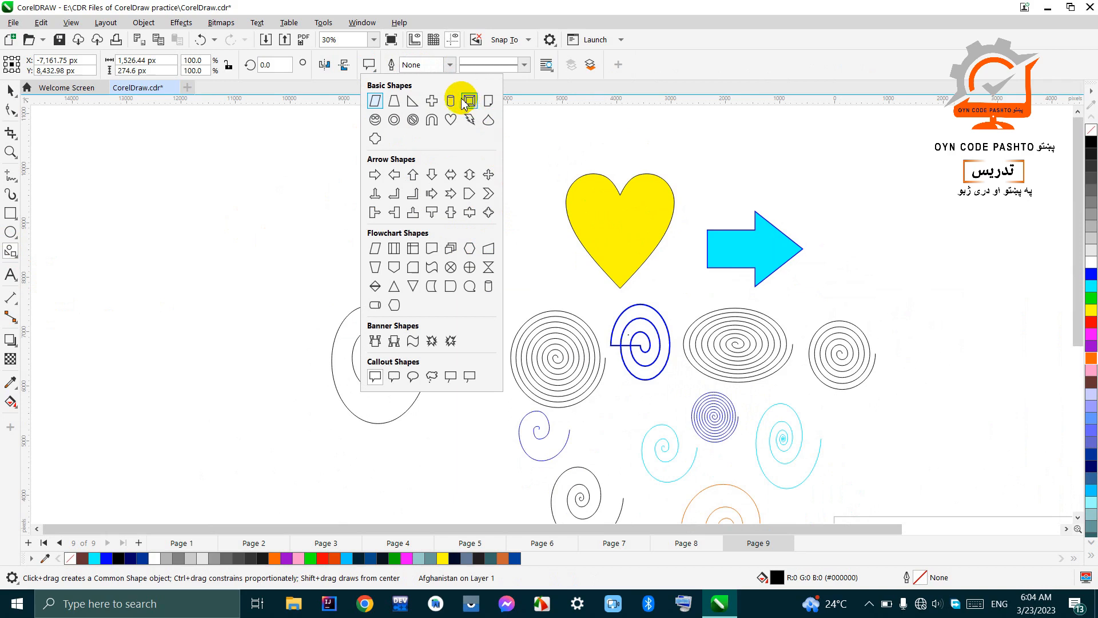
{"action": "left_click", "coordinate": [432, 103]}
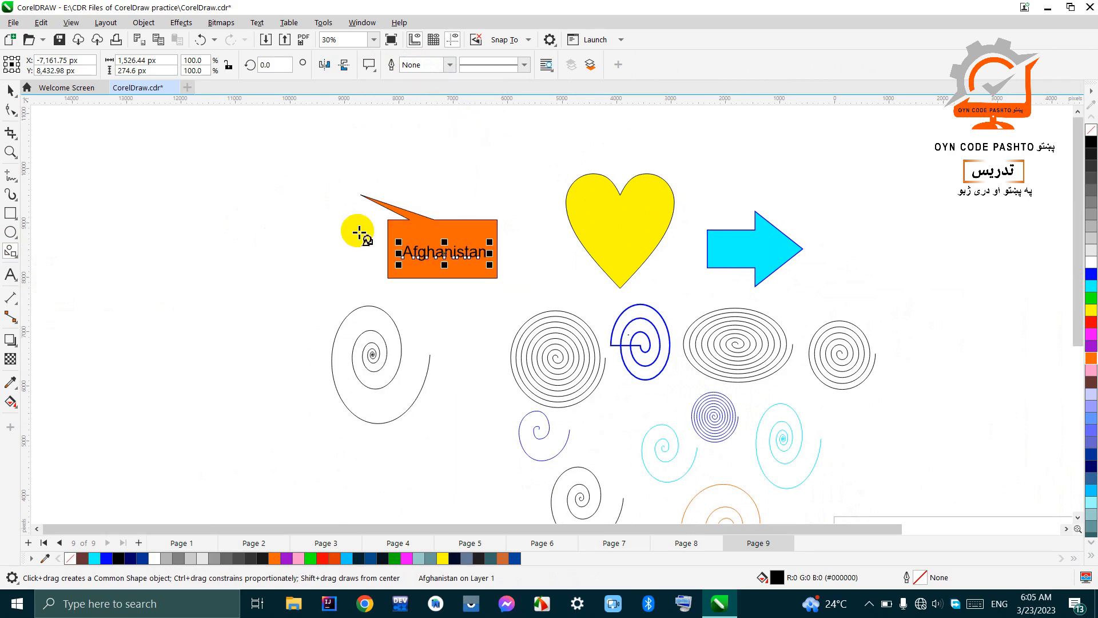
{"action": "left_click_drag", "start_coordinate": [211, 167], "coordinate": [284, 239]}
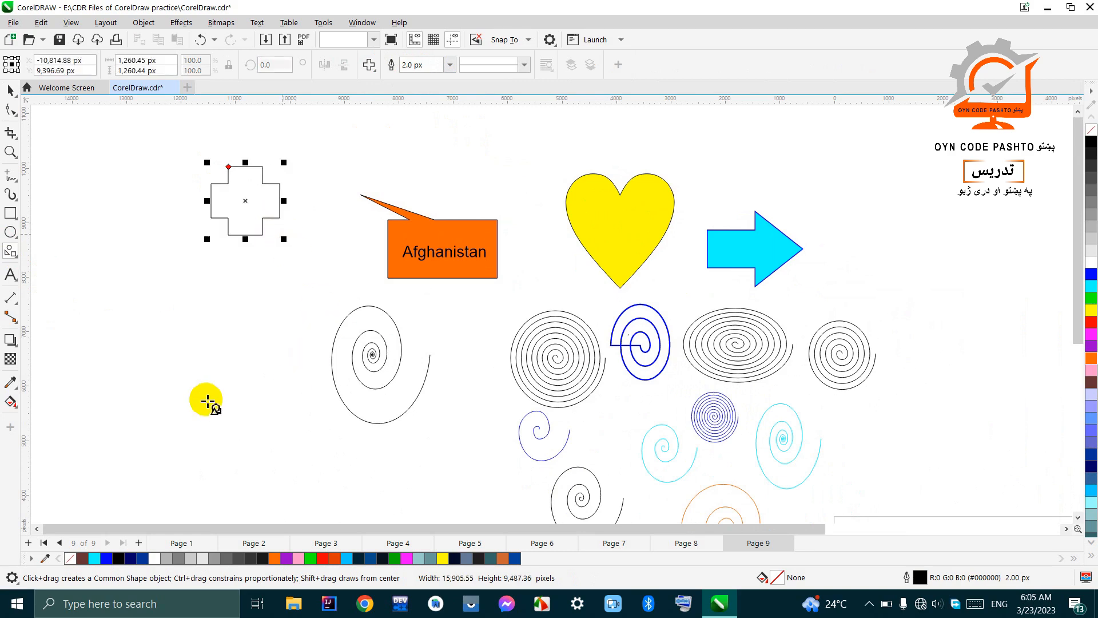
Step: Try blue and navy fills on the cross, and settle on light blue-violet (#9999FF)
{"action": "left_click", "coordinate": [1091, 274]}
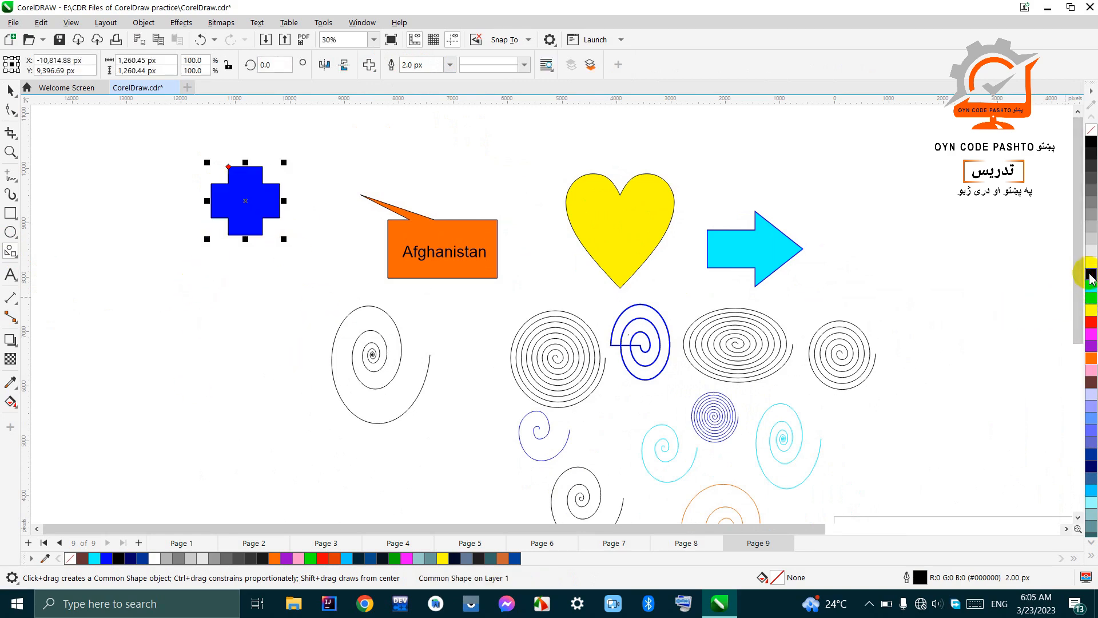
{"action": "left_click", "coordinate": [1090, 461]}
{"action": "left_click", "coordinate": [1092, 417]}
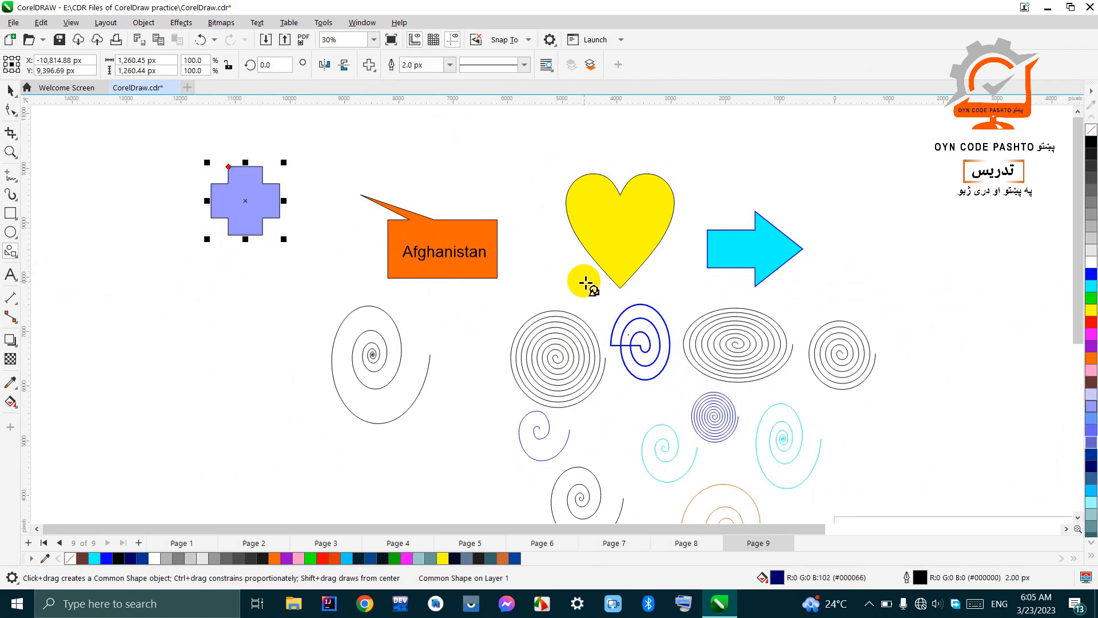
Step: Draw a nine-pointed complex star with sharpness 2, about 924 by 910 px, in the page's upper-left corner
{"action": "scroll", "coordinate": [572, 283], "scroll_direction": "down", "scroll_amount": 1}
{"action": "scroll", "coordinate": [511, 297], "scroll_direction": "down", "scroll_amount": 1}
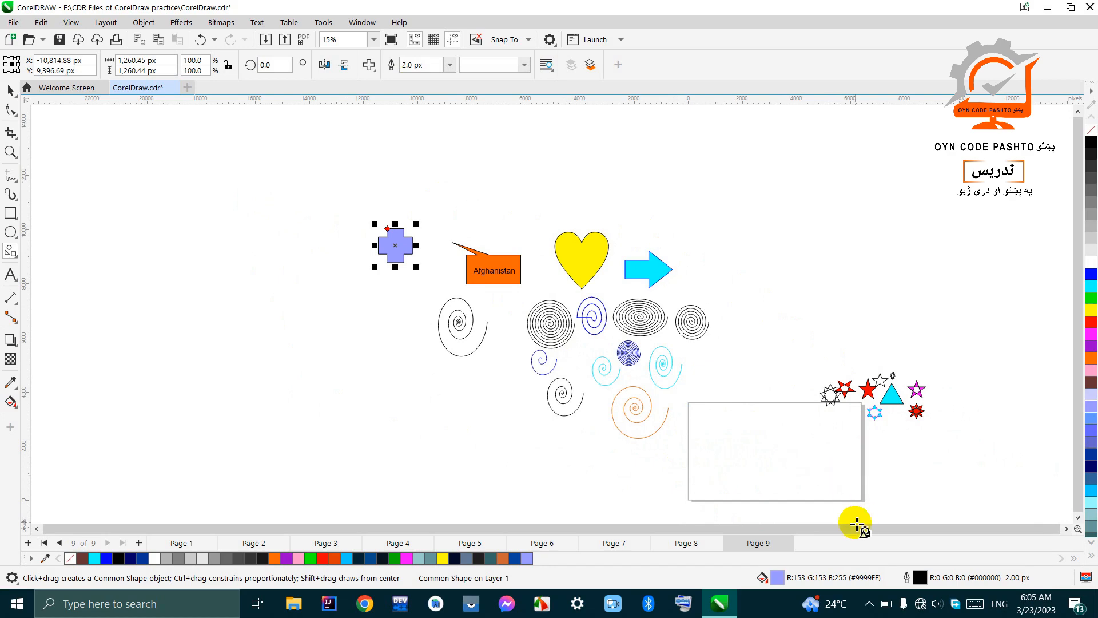
{"action": "scroll", "coordinate": [860, 497], "scroll_direction": "up", "scroll_amount": 2}
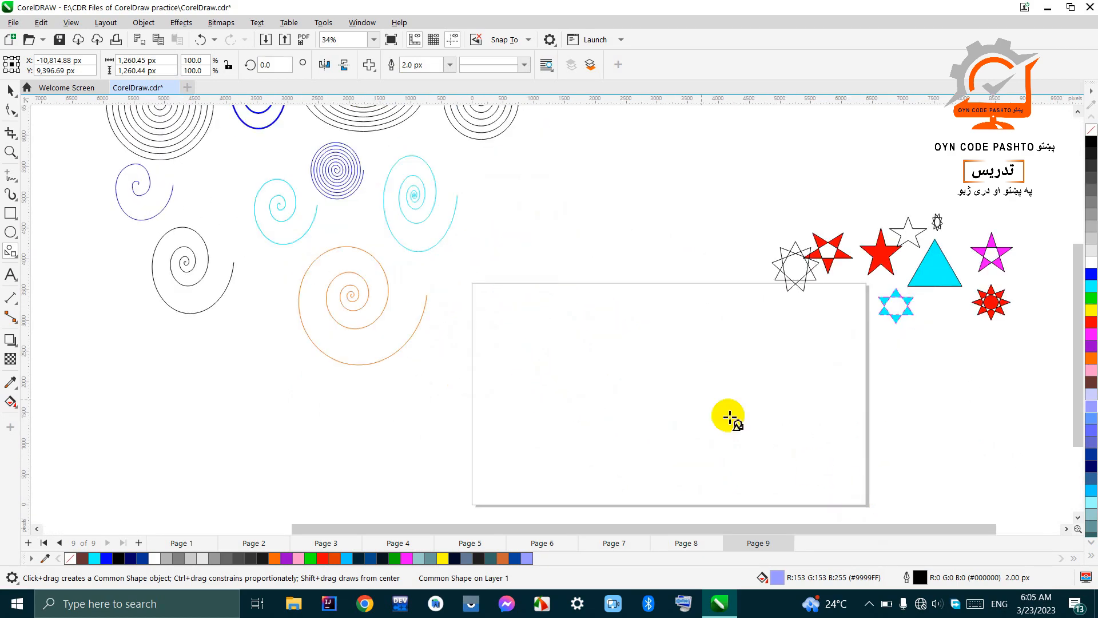
{"action": "scroll", "coordinate": [373, 149], "scroll_direction": "down", "scroll_amount": 1}
{"action": "scroll", "coordinate": [564, 312], "scroll_direction": "down", "scroll_amount": 2}
{"action": "scroll", "coordinate": [569, 307], "scroll_direction": "up", "scroll_amount": 3}
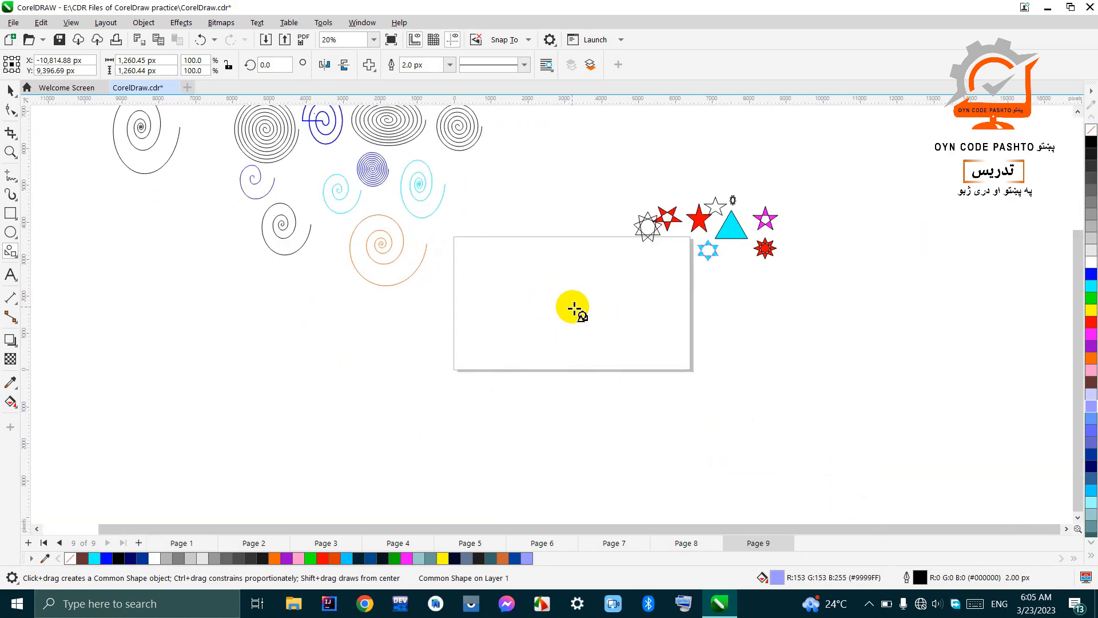
{"action": "left_click", "coordinate": [10, 91]}
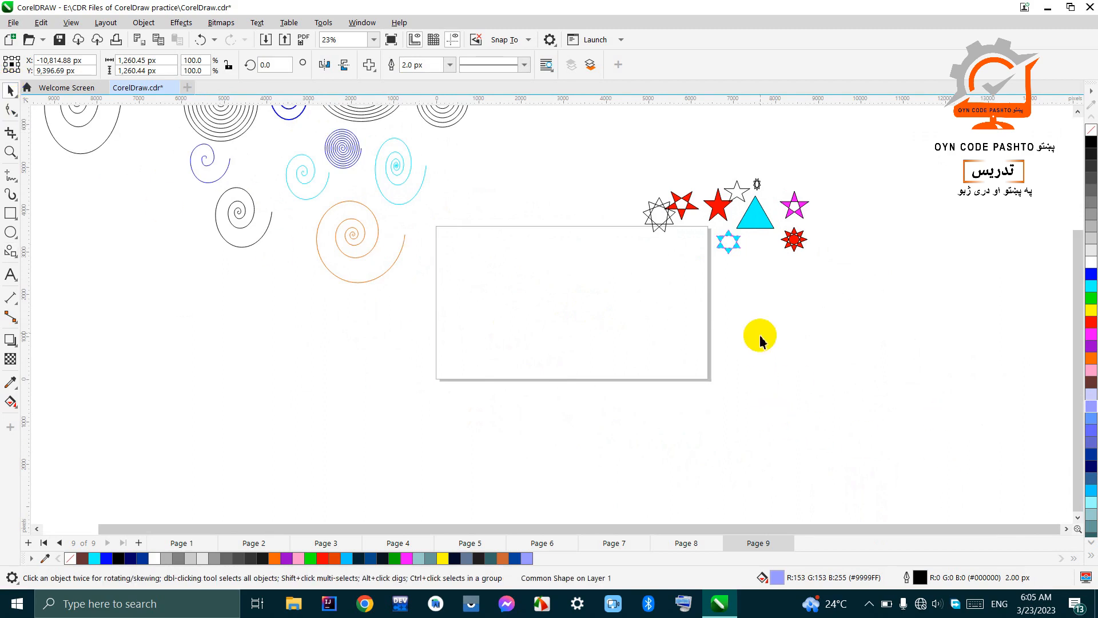
{"action": "scroll", "coordinate": [778, 262], "scroll_direction": "up", "scroll_amount": 1}
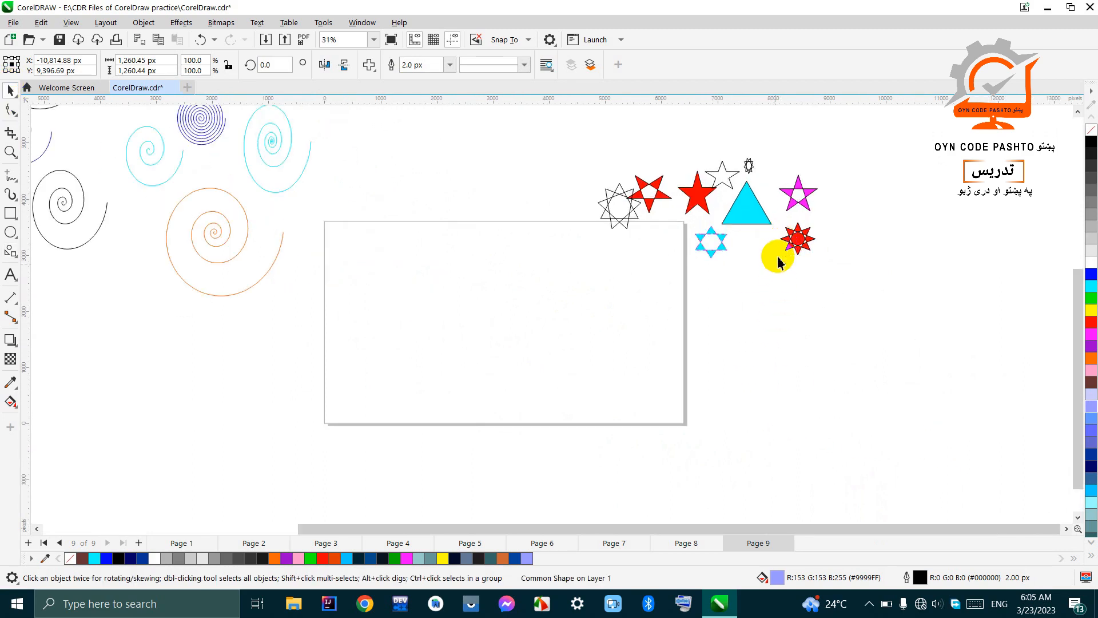
{"action": "left_click", "coordinate": [7, 254]}
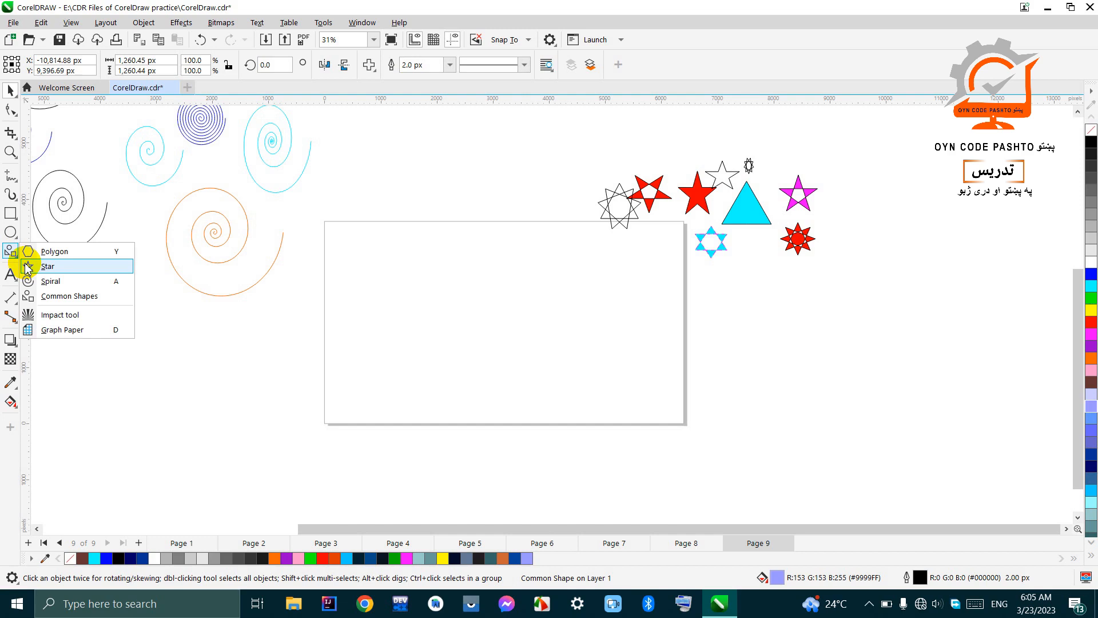
{"action": "left_click", "coordinate": [28, 267]}
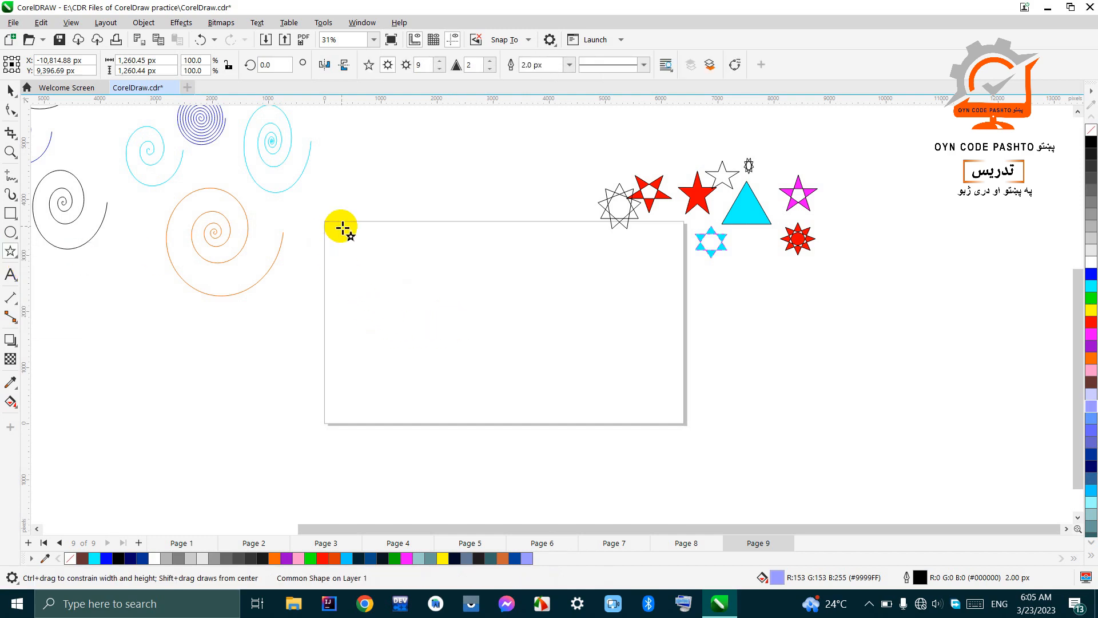
{"action": "scroll", "coordinate": [339, 228], "scroll_direction": "up", "scroll_amount": 2}
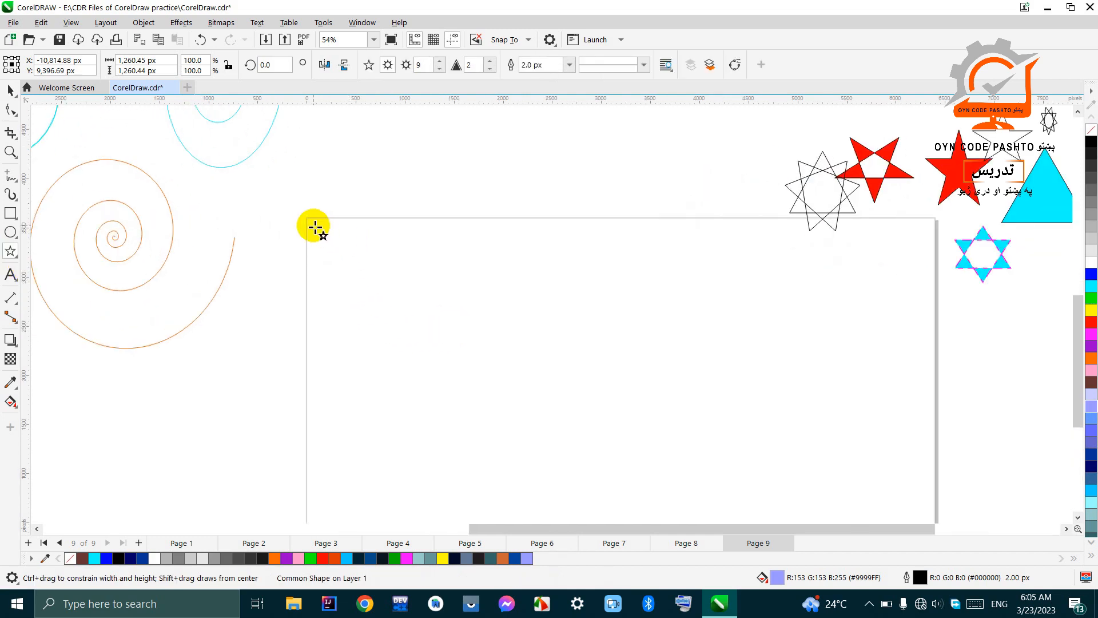
{"action": "left_click_drag", "start_coordinate": [315, 228], "coordinate": [381, 280]}
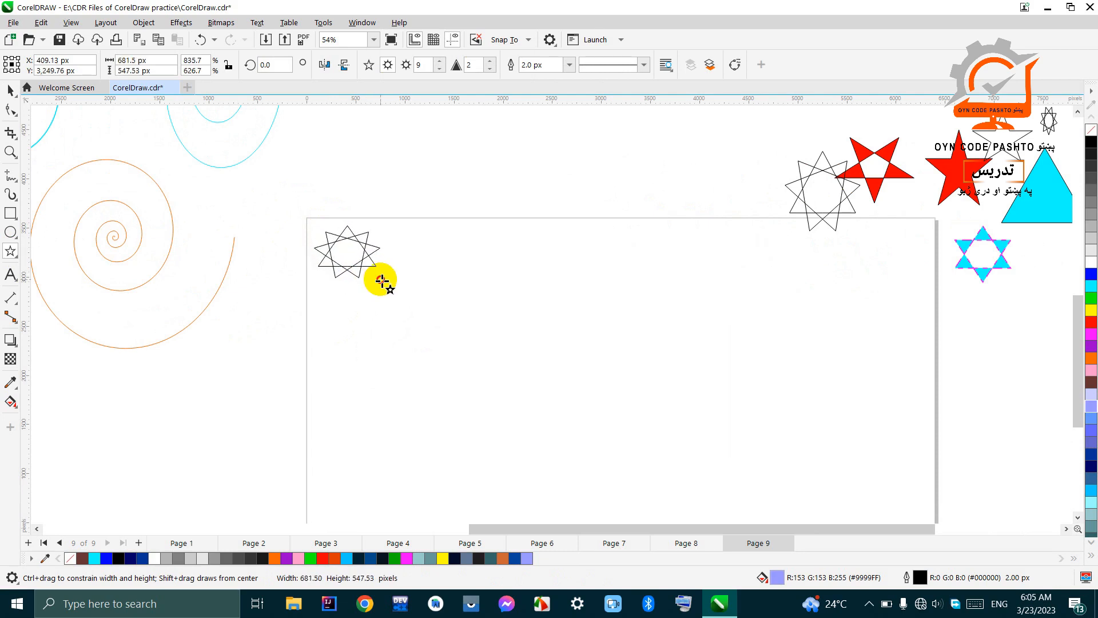
{"action": "left_click_drag", "start_coordinate": [381, 280], "coordinate": [395, 293]}
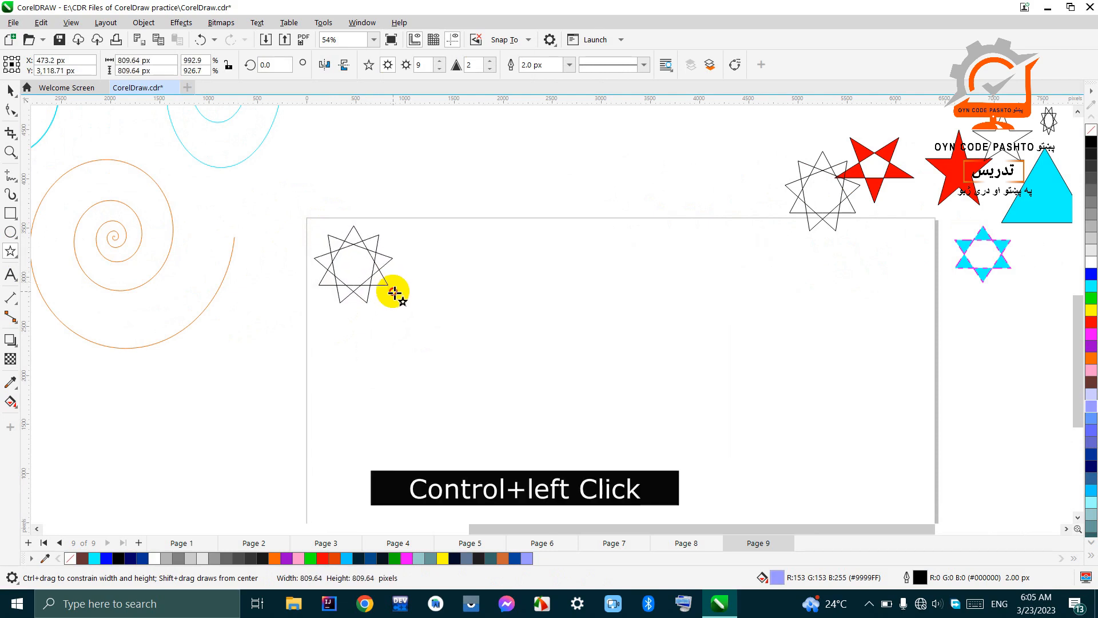
{"action": "left_click_drag", "start_coordinate": [395, 293], "coordinate": [407, 306]}
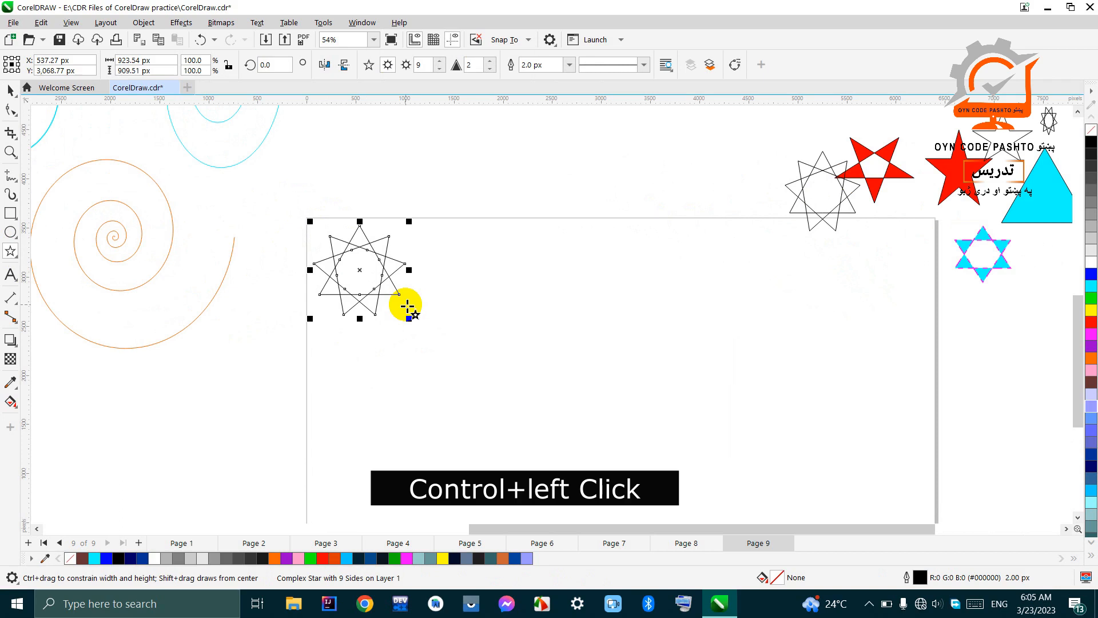
Step: Fill the new nine-pointed star on the page with red (#FF0000)
{"action": "scroll", "coordinate": [408, 306], "scroll_direction": "down", "scroll_amount": 2}
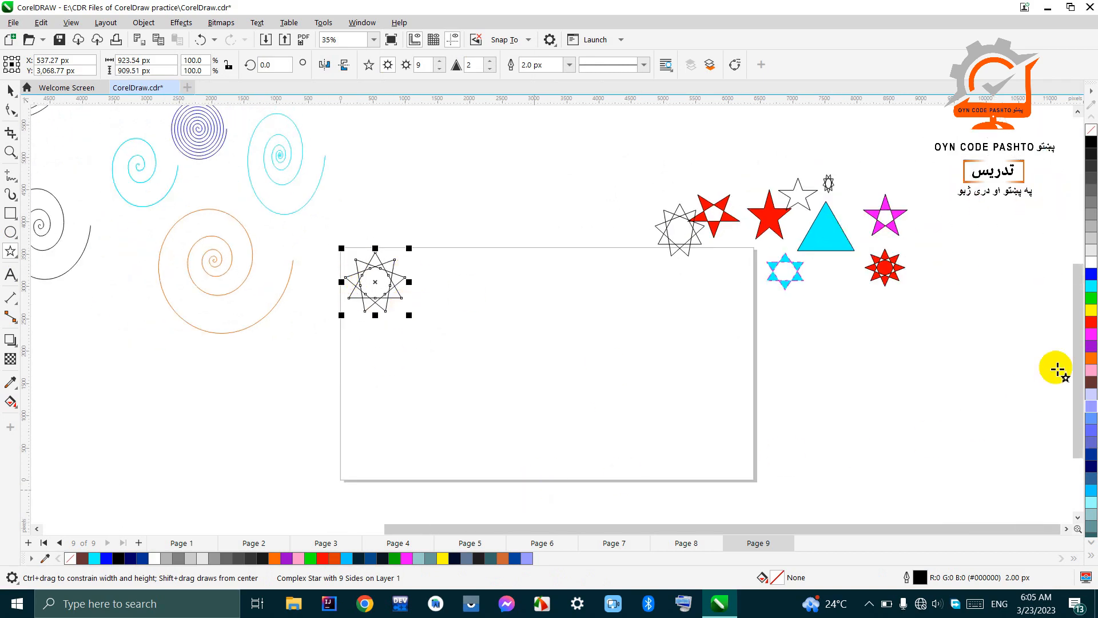
{"action": "left_click", "coordinate": [1093, 323]}
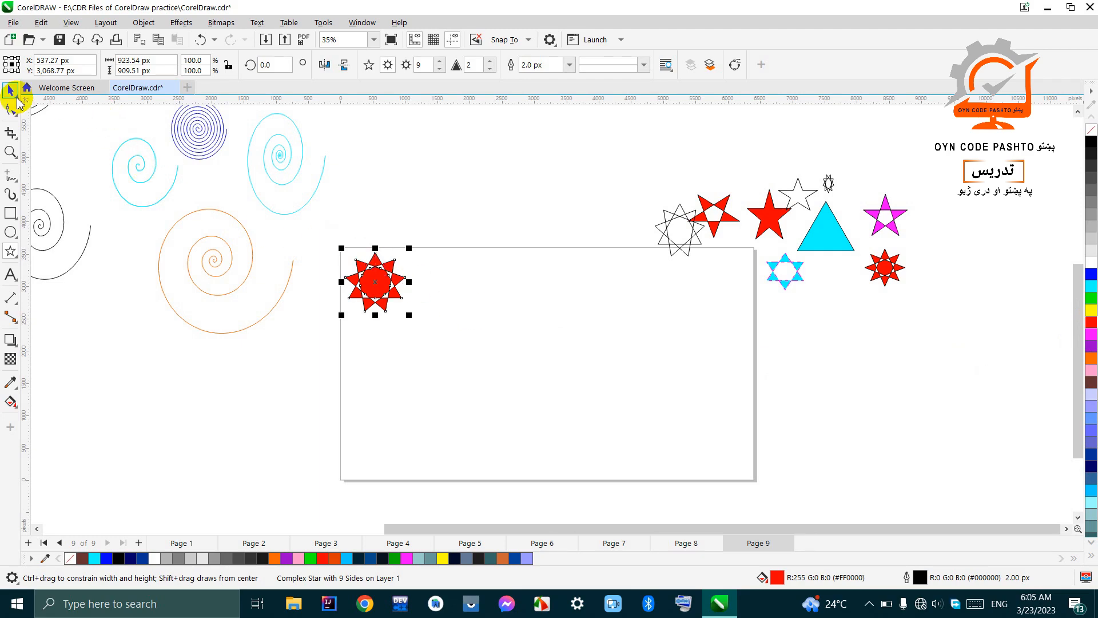
{"action": "left_click", "coordinate": [12, 91]}
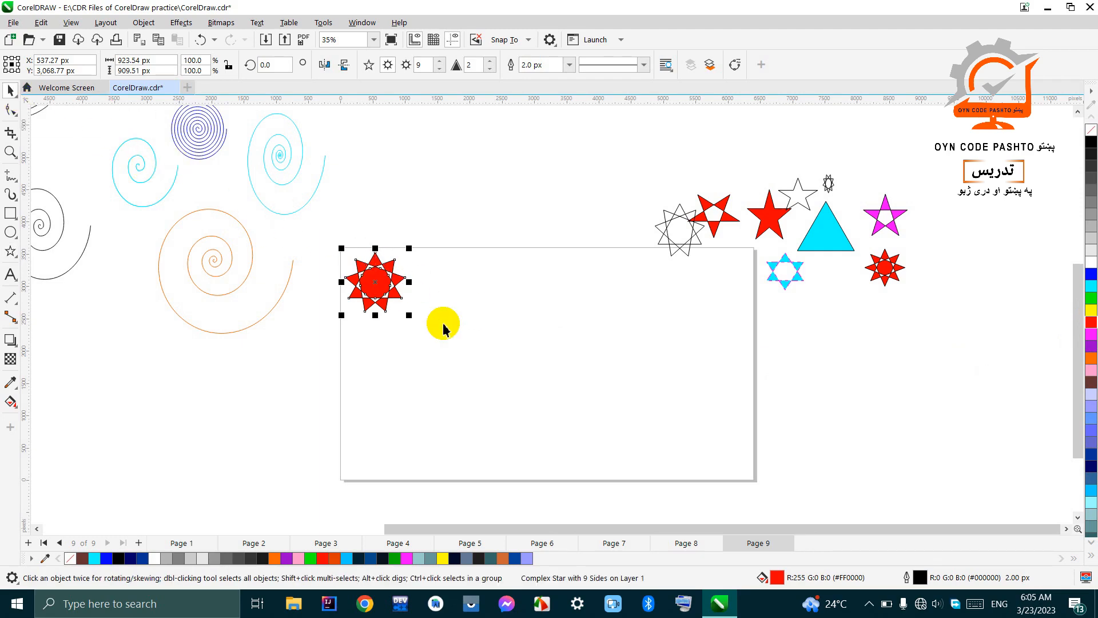
Step: Try a duplicate of the red nine-pointed star shifted horizontally beside the original, and undo it
{"action": "scroll", "coordinate": [400, 296], "scroll_direction": "up", "scroll_amount": 2}
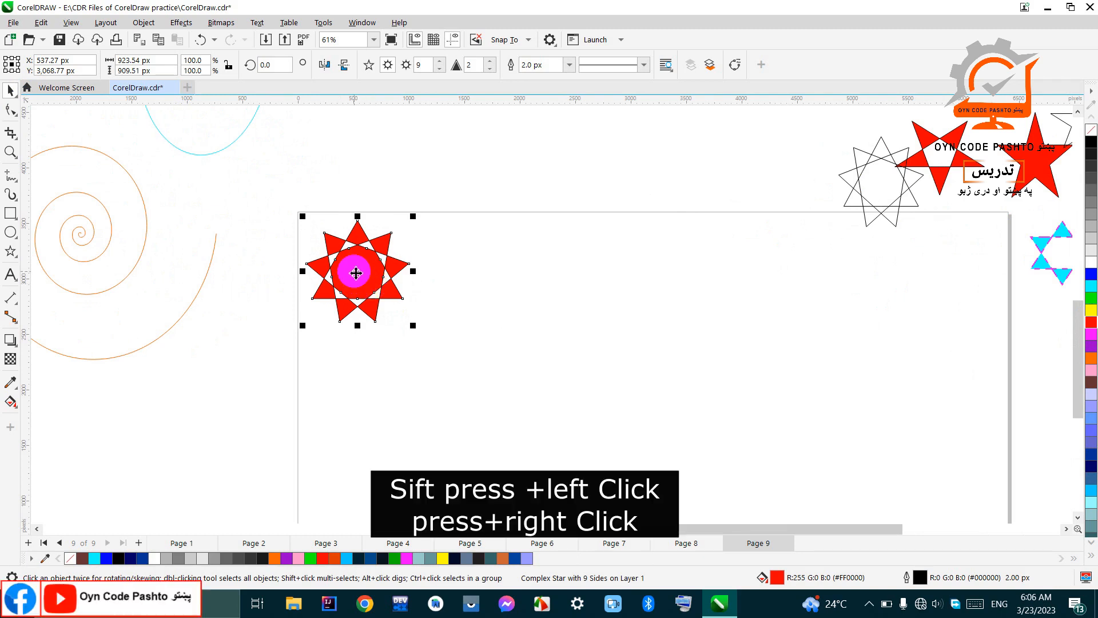
{"action": "left_click", "coordinate": [356, 273], "text": "shift"}
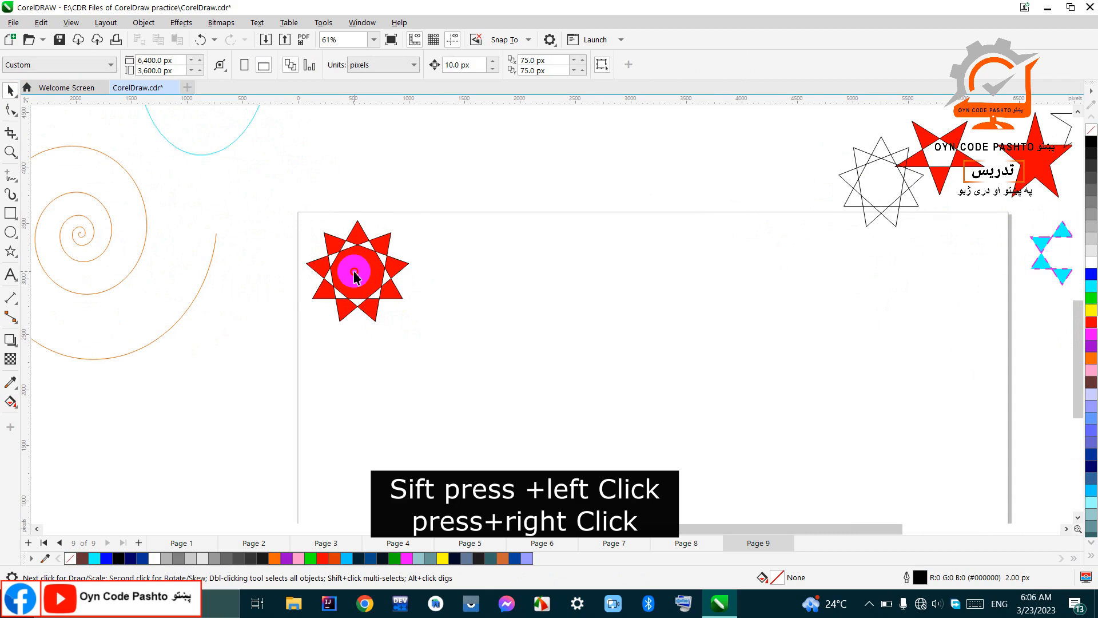
{"action": "left_click", "coordinate": [359, 259], "text": "shift"}
{"action": "left_click", "coordinate": [360, 259], "text": "shift"}
{"action": "left_click_drag", "start_coordinate": [361, 262], "coordinate": [471, 243]}
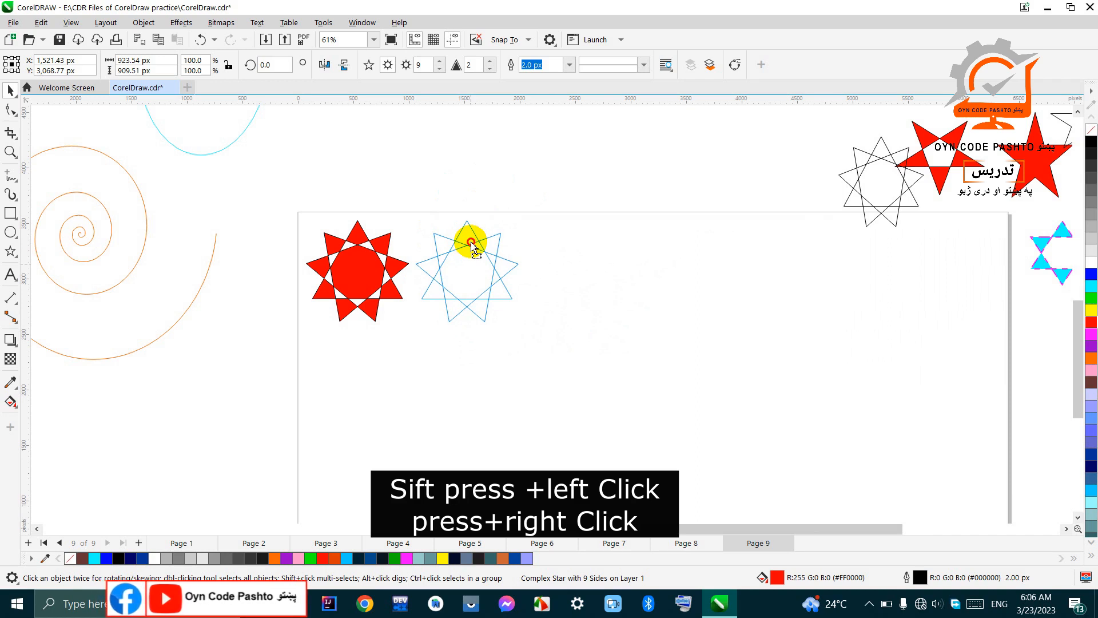
{"action": "left_click_drag", "start_coordinate": [471, 243], "coordinate": [475, 247]}
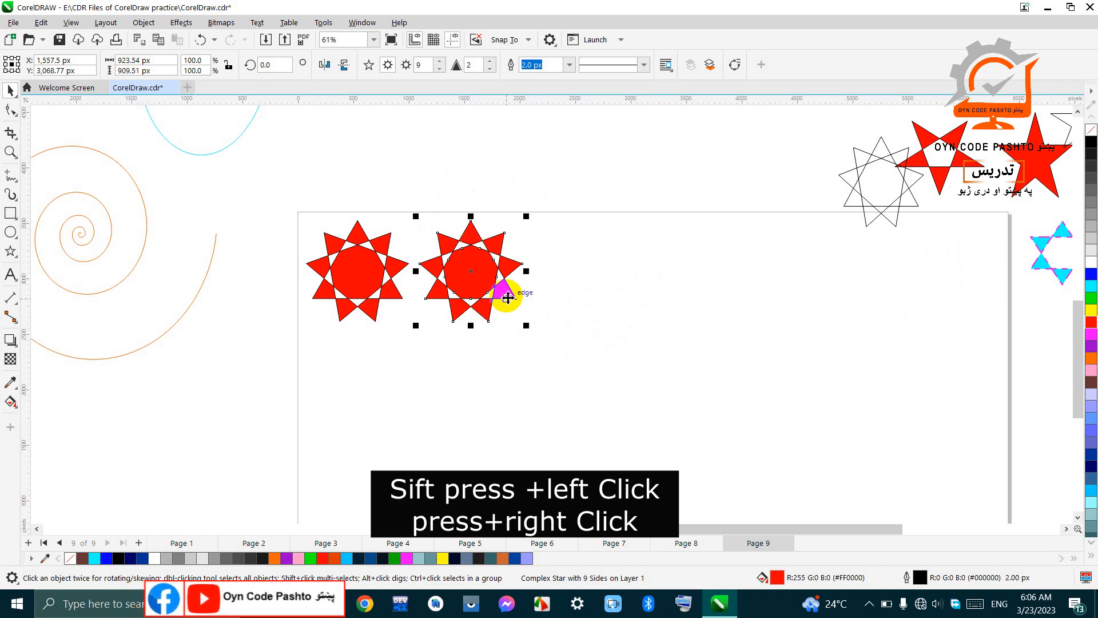
{"action": "key", "text": "ctrl+z"}
Step: Copy the red nine-pointed star on the page to the clipboard
{"action": "left_click", "coordinate": [366, 275]}
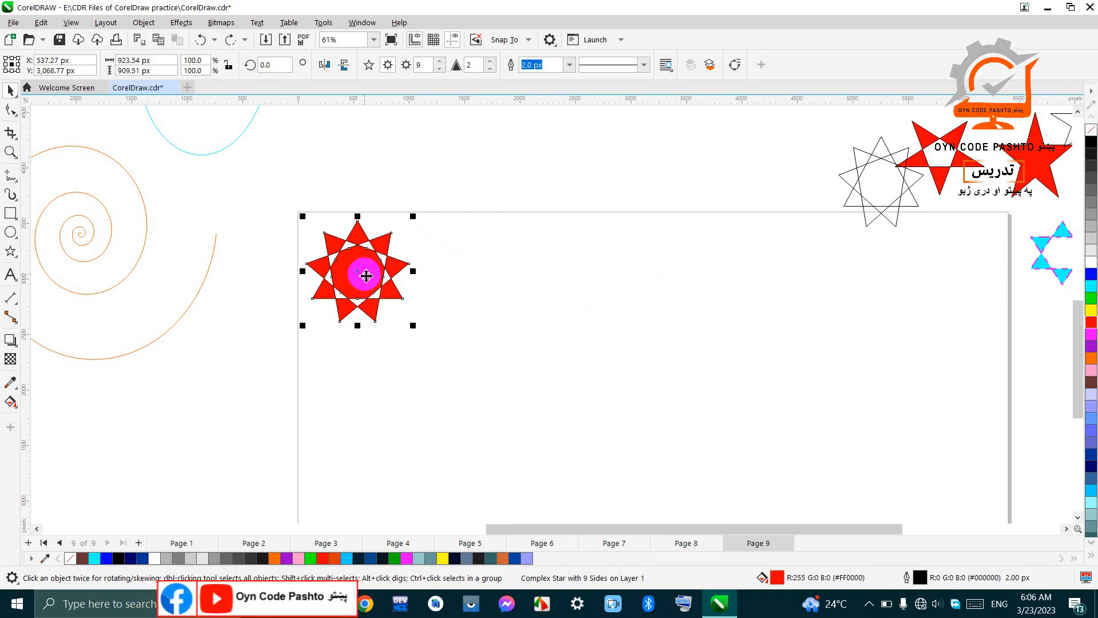
{"action": "right_click", "coordinate": [366, 276]}
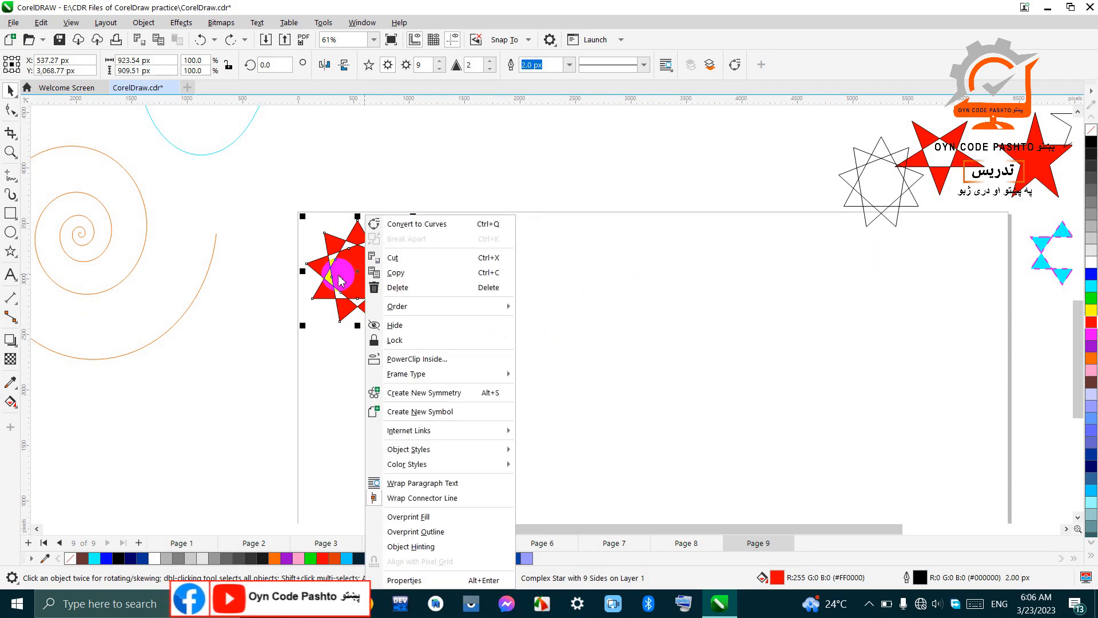
{"action": "left_click", "coordinate": [351, 280]}
{"action": "right_click", "coordinate": [351, 279]}
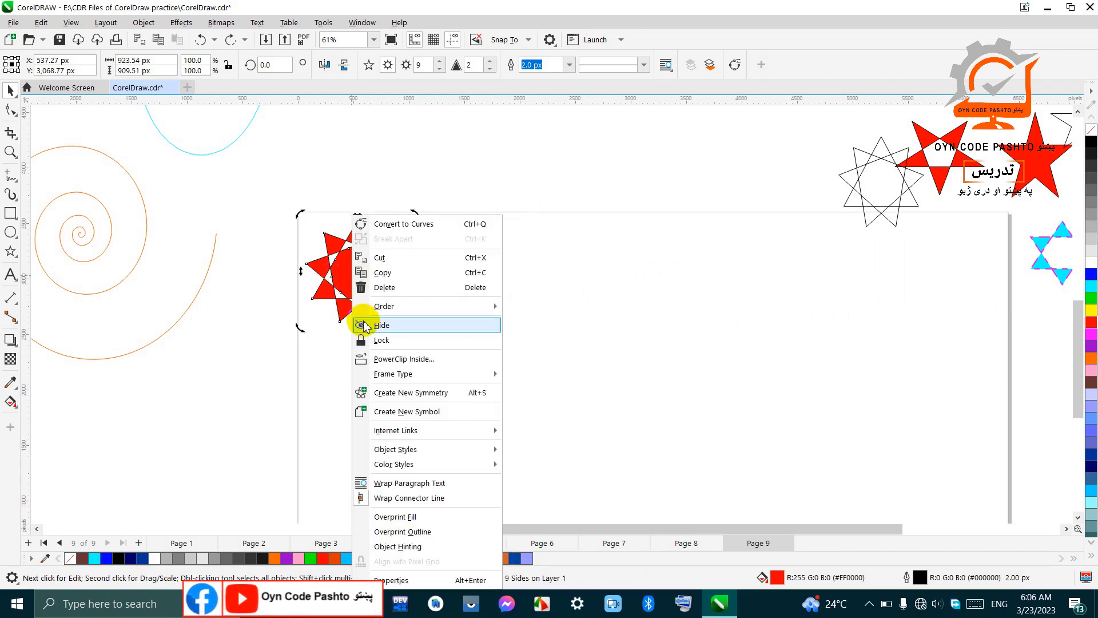
{"action": "left_click", "coordinate": [383, 273]}
{"action": "right_click", "coordinate": [379, 272]}
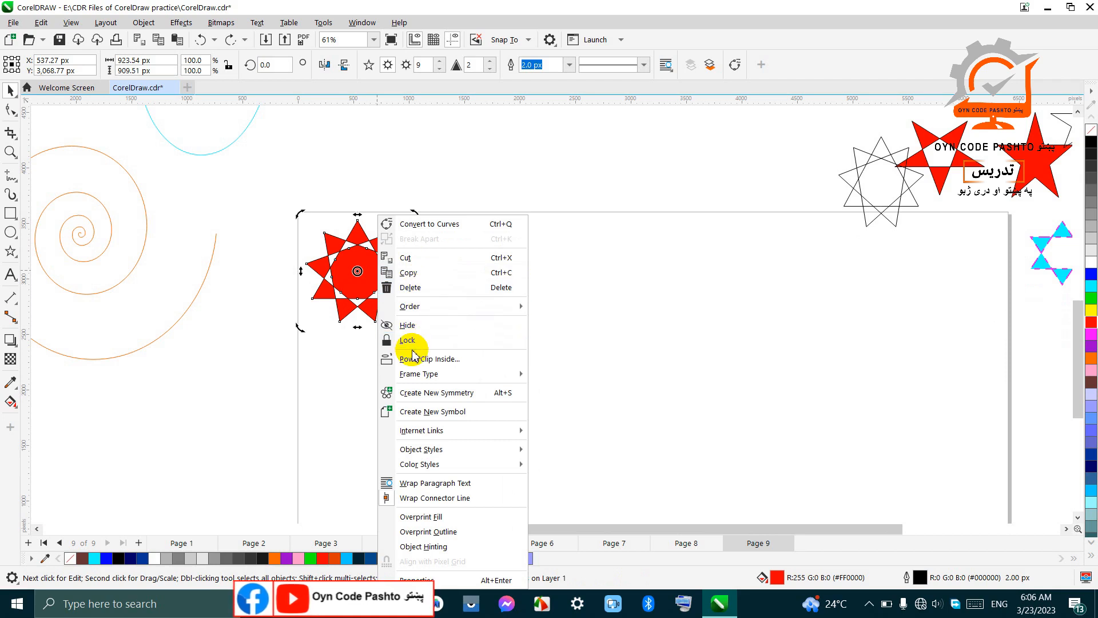
{"action": "left_click", "coordinate": [356, 294]}
{"action": "left_click", "coordinate": [461, 353]}
{"action": "right_click", "coordinate": [368, 284]}
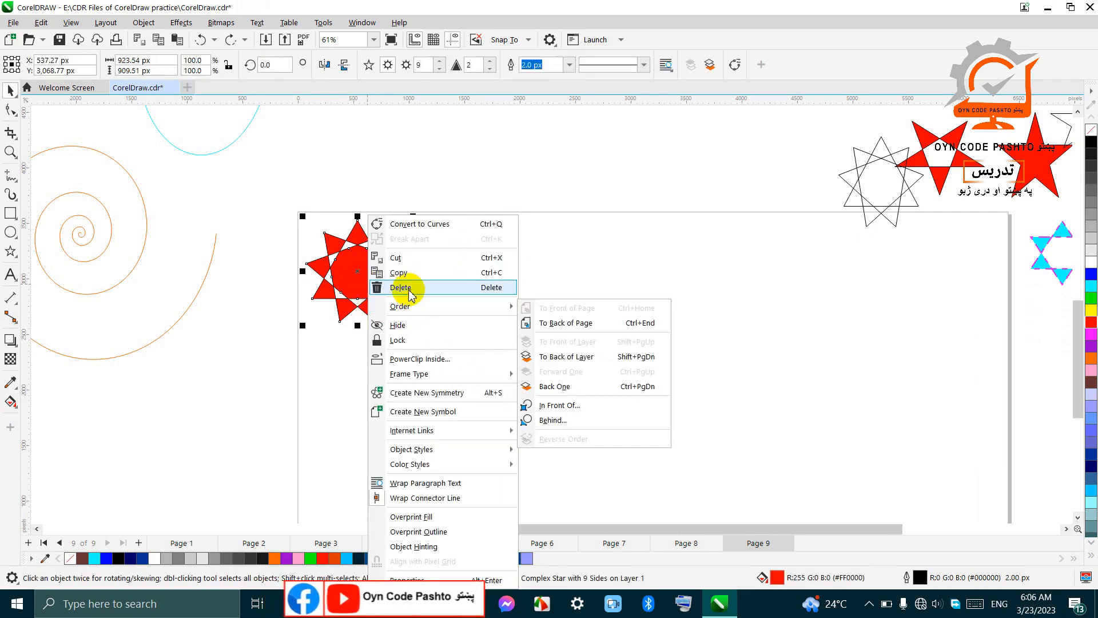
{"action": "left_click", "coordinate": [403, 271]}
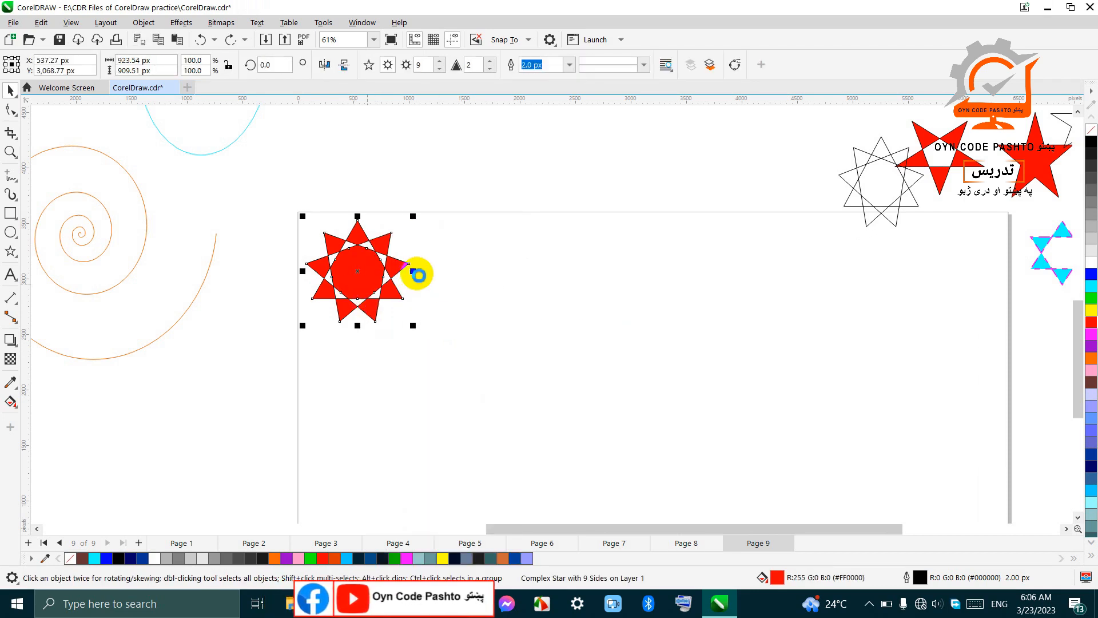
Step: Paste the copied star onto the page on top of the original
{"action": "right_click", "coordinate": [456, 277]}
{"action": "left_click", "coordinate": [440, 264]}
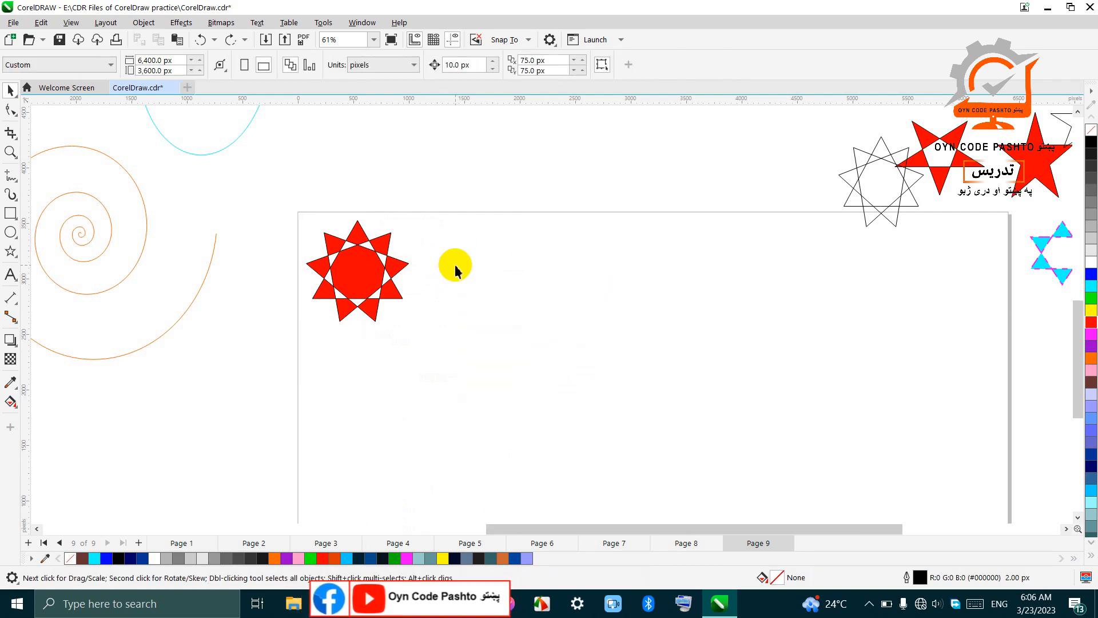
{"action": "right_click", "coordinate": [456, 266]}
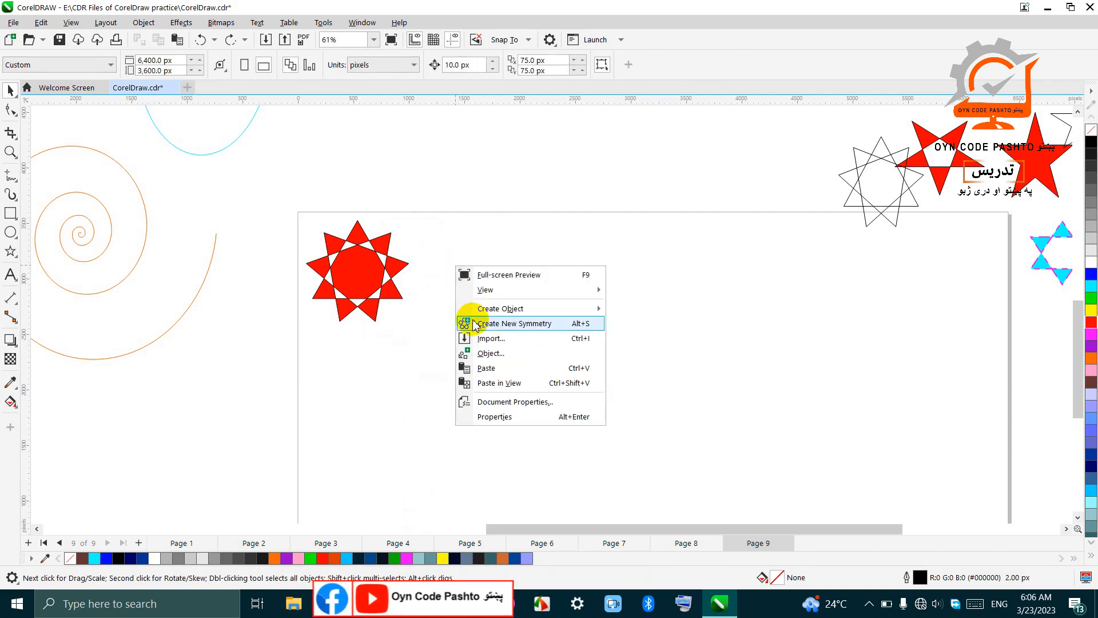
{"action": "left_click", "coordinate": [481, 369]}
Step: Try moving the pasted star horizontally in small increments until it stands clear of the original, and delete it
{"action": "left_click", "coordinate": [350, 255]}
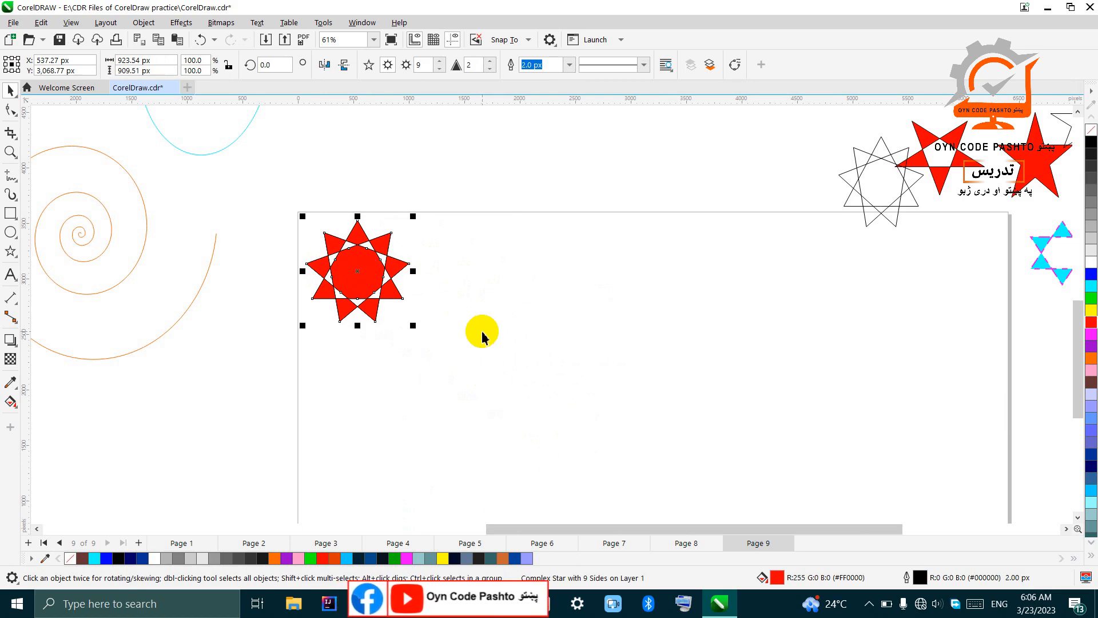
{"action": "key", "text": "Right"}
{"action": "key", "text": "Right"}
{"action": "key", "text": "Right"}
{"action": "key", "text": "Right"}
{"action": "key", "text": "Right"}
{"action": "key", "text": "Right"}
{"action": "key", "text": "Right"}
{"action": "key", "text": "Right"}
{"action": "key", "text": "Right"}
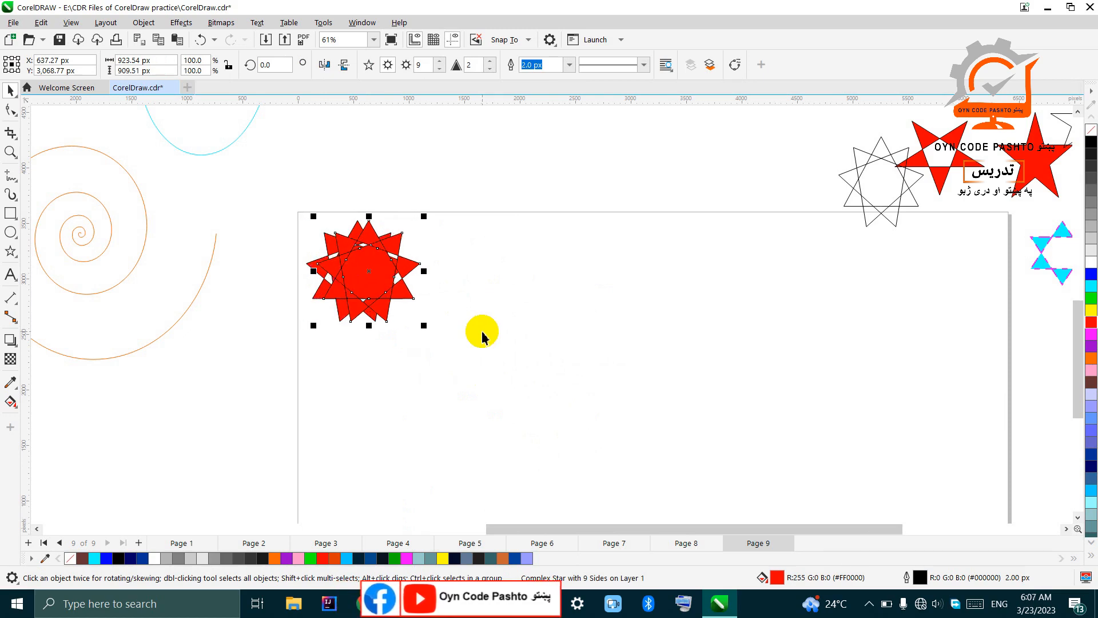
{"action": "key", "text": "Right"}
{"action": "key", "text": "Right"}
{"action": "key", "text": "Right"}
{"action": "key", "text": "Right"}
{"action": "key", "text": "Right"}
{"action": "key", "text": "Right"}
{"action": "key", "text": "Right"}
{"action": "key", "text": "Right"}
{"action": "key", "text": "Right"}
{"action": "key", "text": "Right"}
{"action": "key", "text": "Right"}
{"action": "key", "text": "Right"}
{"action": "key", "text": "Right"}
{"action": "key", "text": "Right"}
{"action": "key", "text": "Right"}
{"action": "key", "text": "Right"}
{"action": "key", "text": "Right"}
{"action": "key", "text": "Right"}
{"action": "key", "text": "Right"}
{"action": "key", "text": "Right"}
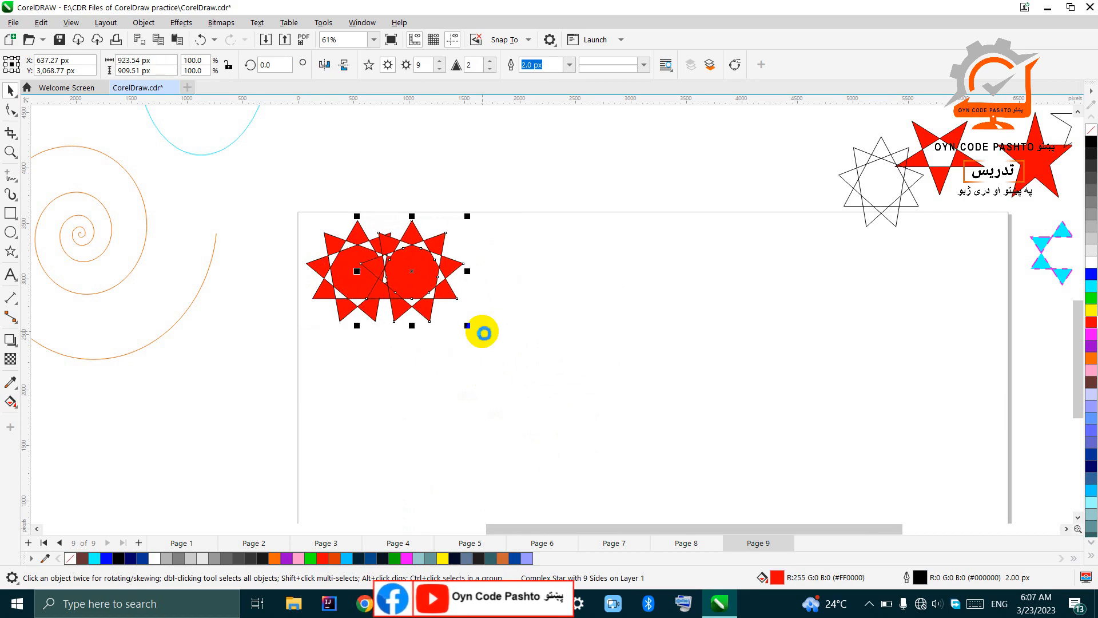
{"action": "key", "text": "Right"}
{"action": "key", "text": "Right"}
{"action": "key", "text": "Right"}
{"action": "key", "text": "Right"}
{"action": "key", "text": "Right"}
{"action": "key", "text": "Right"}
{"action": "key", "text": "Right"}
{"action": "key", "text": "Right"}
{"action": "key", "text": "Right"}
{"action": "key", "text": "Right"}
{"action": "key", "text": "Right"}
{"action": "key", "text": "Right"}
{"action": "key", "text": "Right"}
{"action": "key", "text": "Right"}
{"action": "key", "text": "Right"}
{"action": "key", "text": "Right"}
{"action": "key", "text": "Right"}
{"action": "key", "text": "Right"}
{"action": "key", "text": "Right"}
{"action": "key", "text": "Right"}
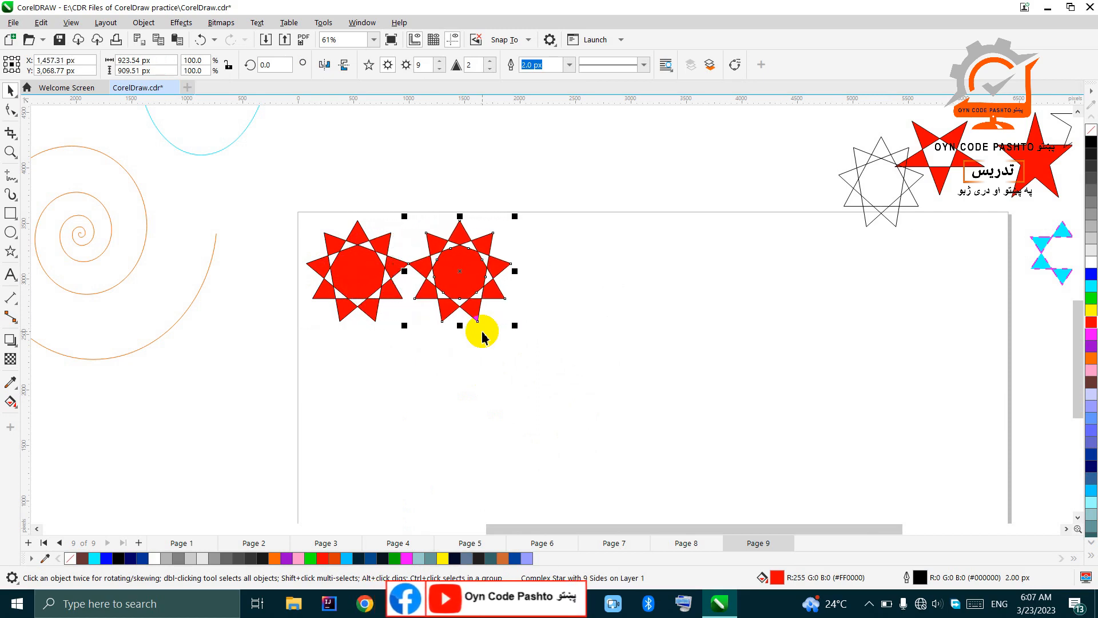
{"action": "key", "text": "Right"}
{"action": "key", "text": "Right"}
{"action": "key", "text": "Right"}
{"action": "key", "text": "Right"}
{"action": "key", "text": "Right"}
{"action": "key", "text": "Right"}
{"action": "key", "text": "Right"}
{"action": "key", "text": "Right"}
{"action": "key", "text": "Right"}
{"action": "key", "text": "Right"}
{"action": "key", "text": "Right"}
{"action": "key", "text": "Right"}
{"action": "key", "text": "Right"}
{"action": "key", "text": "Right"}
{"action": "key", "text": "Right"}
{"action": "key", "text": "Right"}
{"action": "key", "text": "Right"}
{"action": "key", "text": "Right"}
{"action": "key", "text": "Right"}
{"action": "key", "text": "Right"}
{"action": "key", "text": "Right"}
{"action": "key", "text": "Right"}
{"action": "key", "text": "Right"}
{"action": "key", "text": "Right"}
{"action": "key", "text": "Right"}
{"action": "key", "text": "Right"}
{"action": "key", "text": "Right"}
{"action": "key", "text": "Right"}
{"action": "key", "text": "Left"}
{"action": "key", "text": "Left"}
{"action": "key", "text": "Left"}
{"action": "key", "text": "Left"}
{"action": "key", "text": "Left"}
{"action": "key", "text": "Left"}
{"action": "key", "text": "Left"}
{"action": "key", "text": "Left"}
{"action": "key", "text": "Left"}
{"action": "key", "text": "Left"}
{"action": "key", "text": "Left"}
{"action": "key", "text": "Left"}
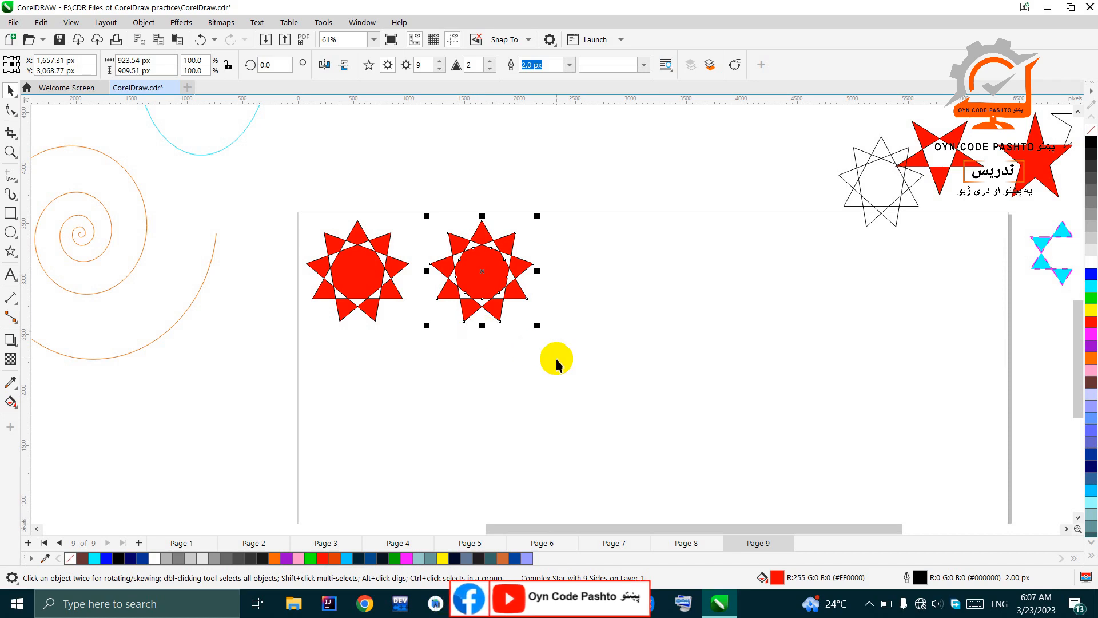
{"action": "key", "text": "Delete"}
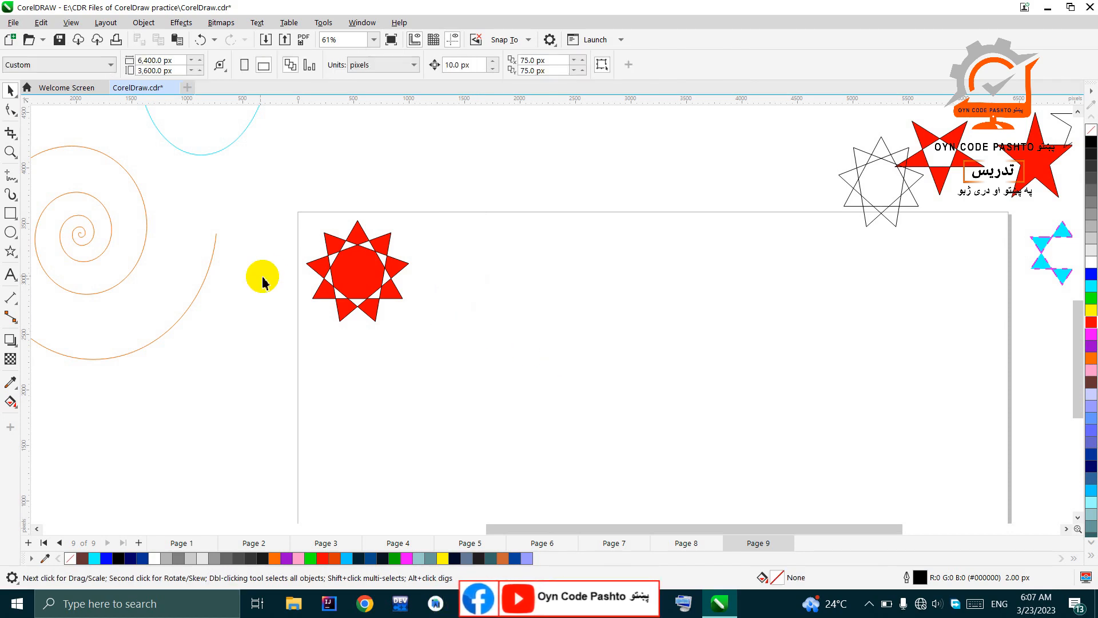
Step: Place a duplicate of the red nine-pointed star level with the original, to its right at about X 1,671 px
{"action": "left_click", "coordinate": [385, 262]}
{"action": "left_click", "coordinate": [365, 271]}
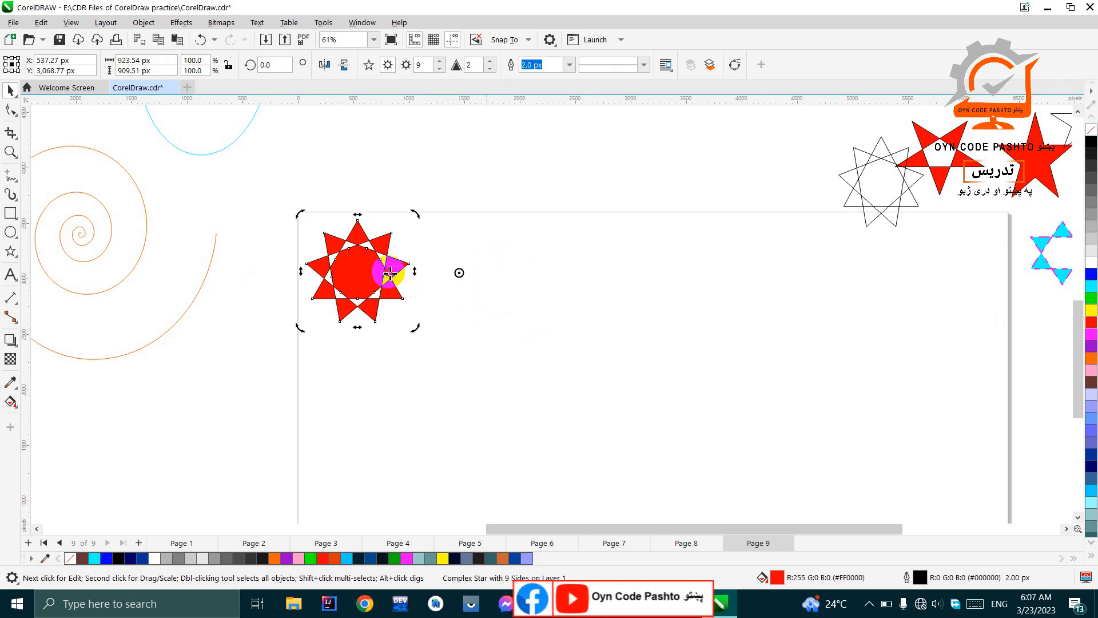
{"action": "left_click", "coordinate": [357, 276]}
{"action": "left_click_drag", "start_coordinate": [371, 258], "coordinate": [496, 262]}
Step: Repeat the star duplication four times at the same spacing to form a row of six across the page
{"action": "scroll", "coordinate": [538, 435], "scroll_direction": "down", "scroll_amount": 4}
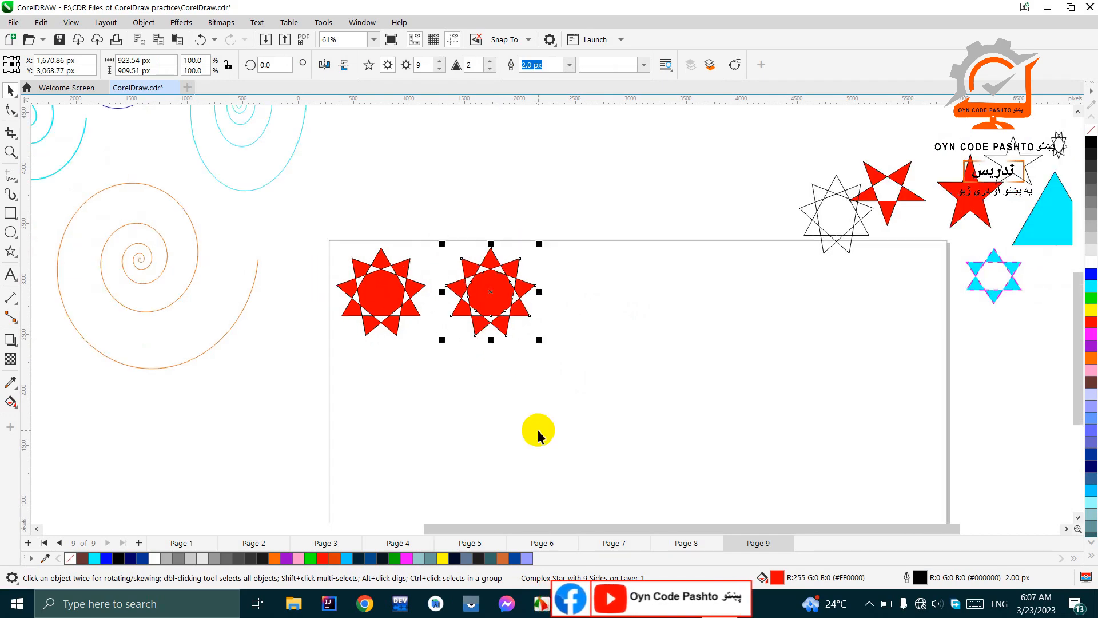
{"action": "scroll", "coordinate": [566, 387], "scroll_direction": "up", "scroll_amount": 1}
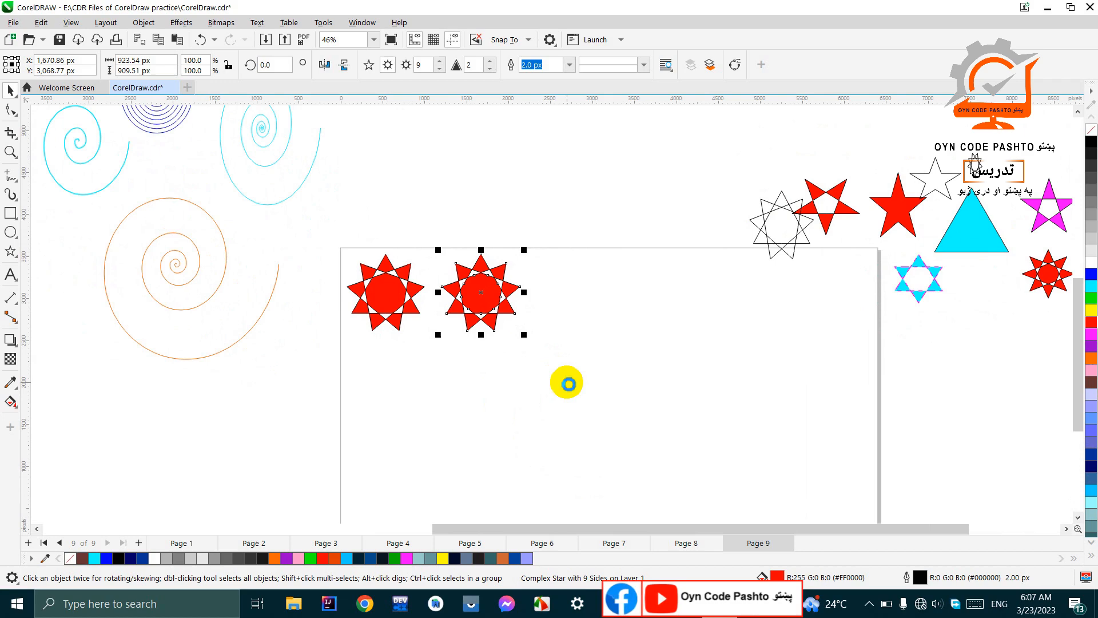
{"action": "key", "text": "ctrl+d"}
{"action": "key", "text": "ctrl+d"}
{"action": "key", "text": "ctrl+d"}
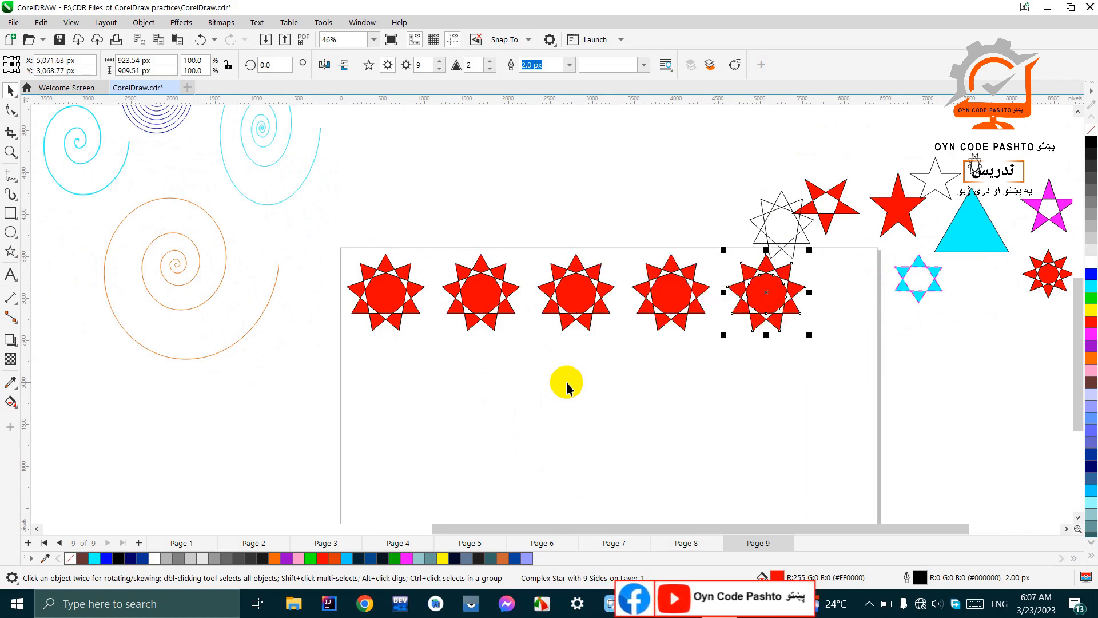
{"action": "key", "text": "ctrl+d"}
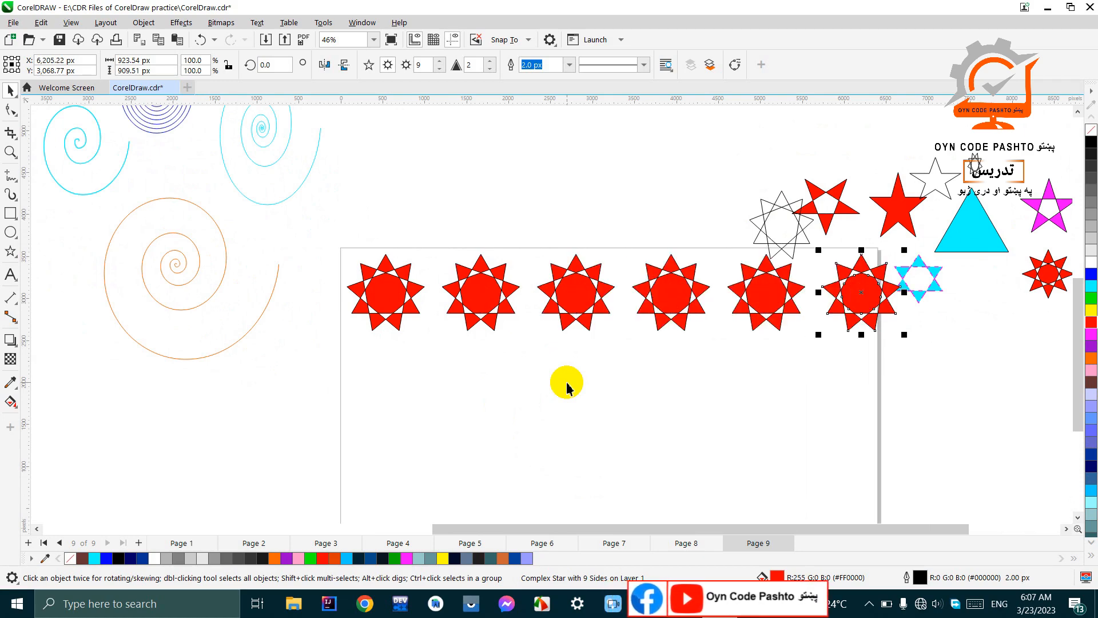
Step: Move the cyan six-pointed star right to about X 7,540 px, clear of the last red star in the row
{"action": "scroll", "coordinate": [630, 312], "scroll_direction": "down", "scroll_amount": 3}
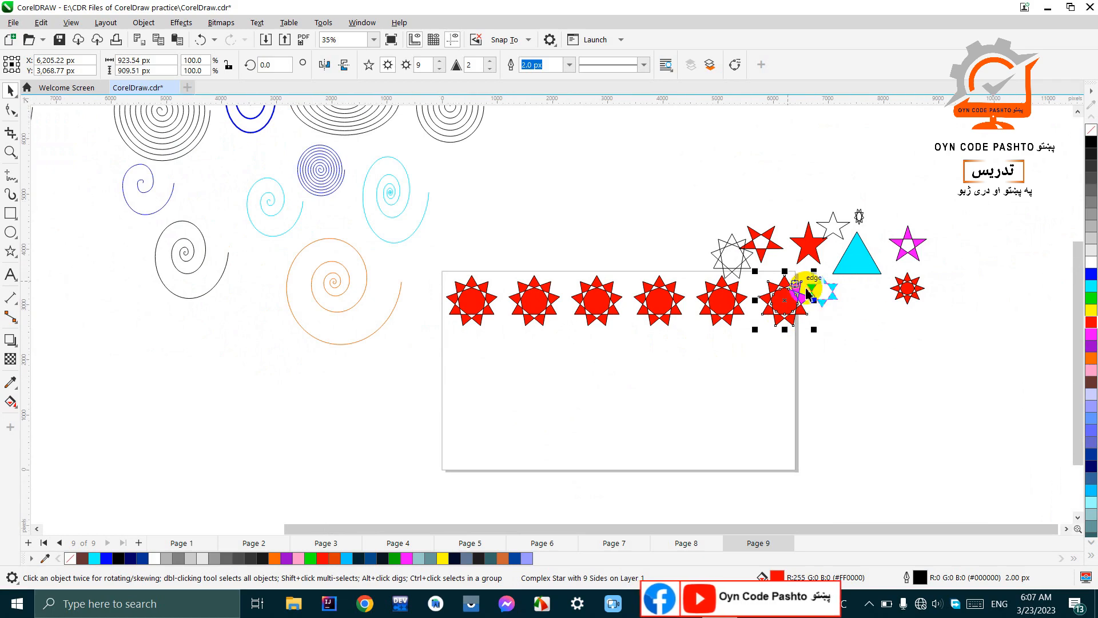
{"action": "left_click", "coordinate": [817, 296]}
{"action": "left_click", "coordinate": [812, 289]}
{"action": "left_click_drag", "start_coordinate": [813, 288], "coordinate": [837, 289]}
Step: Duplicate the row of six red stars straight down to about Y 2,298 px, and repeat that duplication twice to make four rows
{"action": "scroll", "coordinate": [795, 294], "scroll_direction": "up", "scroll_amount": 5}
{"action": "scroll", "coordinate": [795, 296], "scroll_direction": "down", "scroll_amount": 2}
{"action": "left_click_drag", "start_coordinate": [844, 370], "coordinate": [272, 269]}
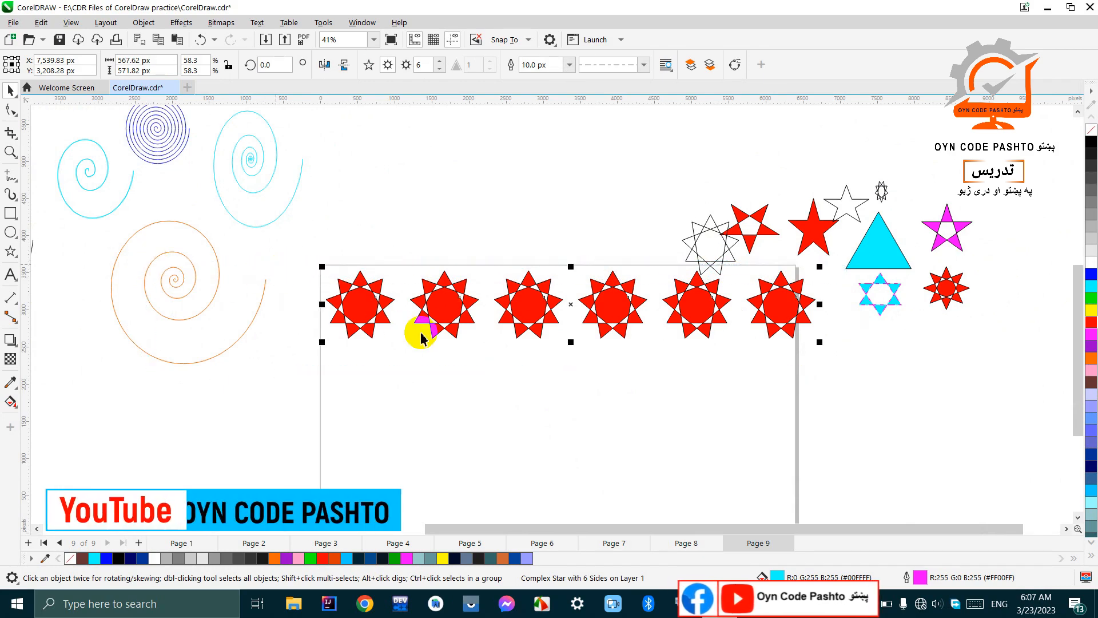
{"action": "left_click_drag", "start_coordinate": [822, 342], "coordinate": [817, 337]}
{"action": "scroll", "coordinate": [556, 203], "scroll_direction": "down", "scroll_amount": 2}
{"action": "scroll", "coordinate": [633, 242], "scroll_direction": "up", "scroll_amount": 1}
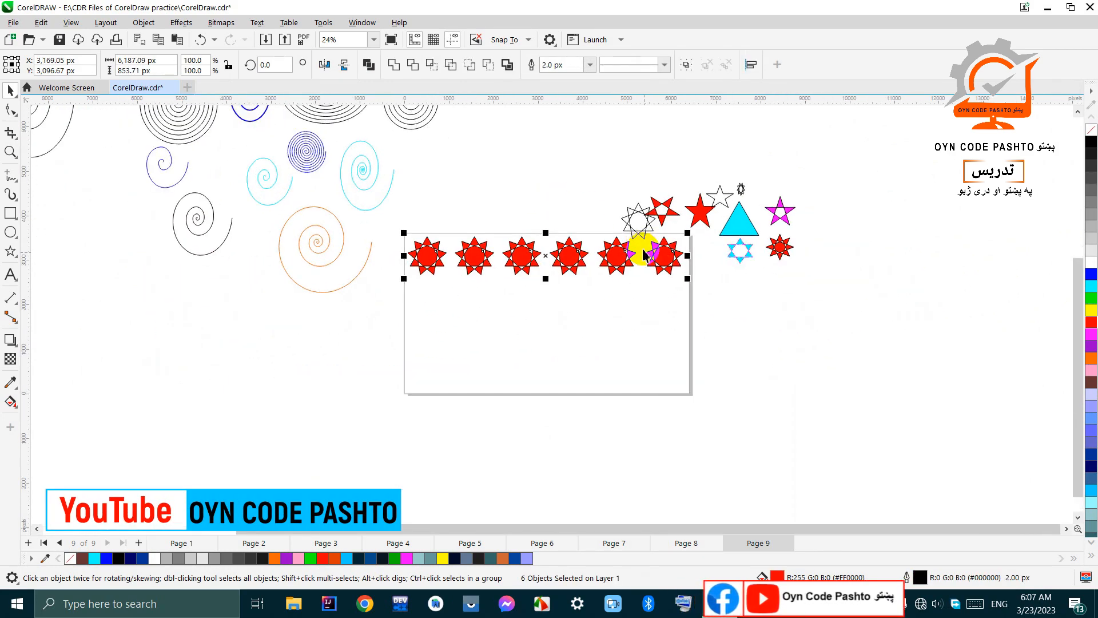
{"action": "left_click_drag", "start_coordinate": [749, 290], "coordinate": [350, 223]}
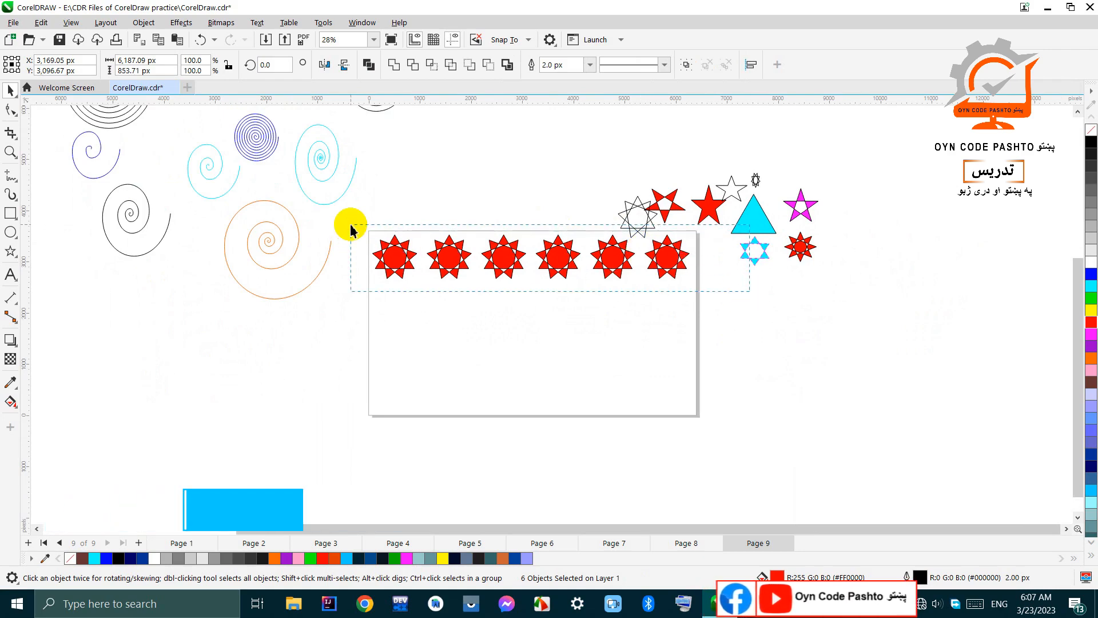
{"action": "scroll", "coordinate": [544, 319], "scroll_direction": "up", "scroll_amount": 2}
{"action": "left_click_drag", "start_coordinate": [572, 230], "coordinate": [581, 293]}
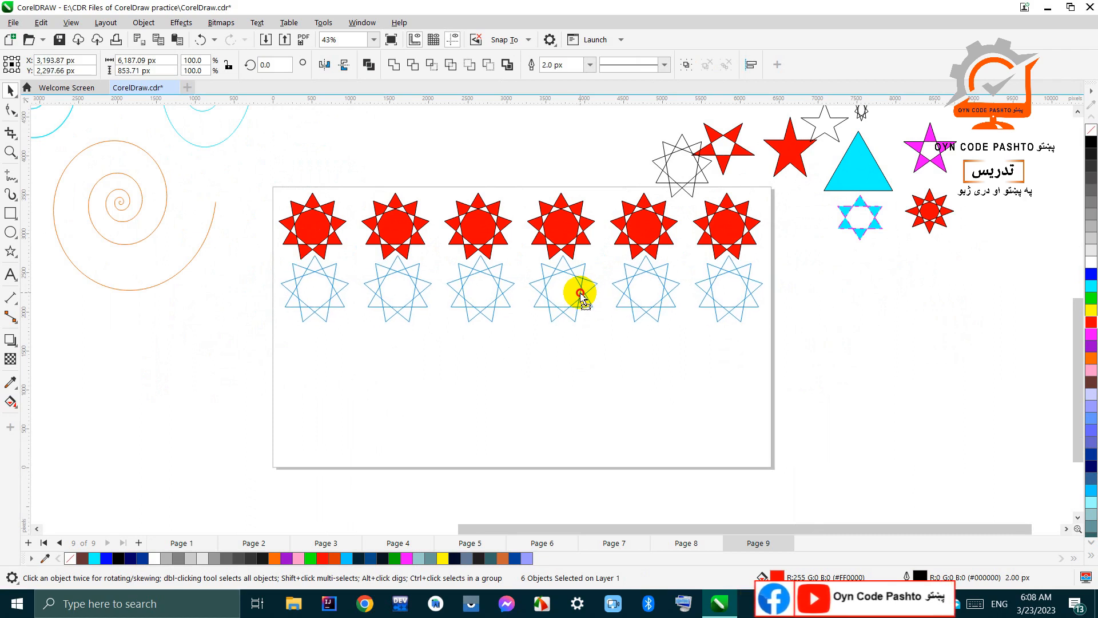
{"action": "left_click_drag", "start_coordinate": [580, 293], "coordinate": [579, 293]}
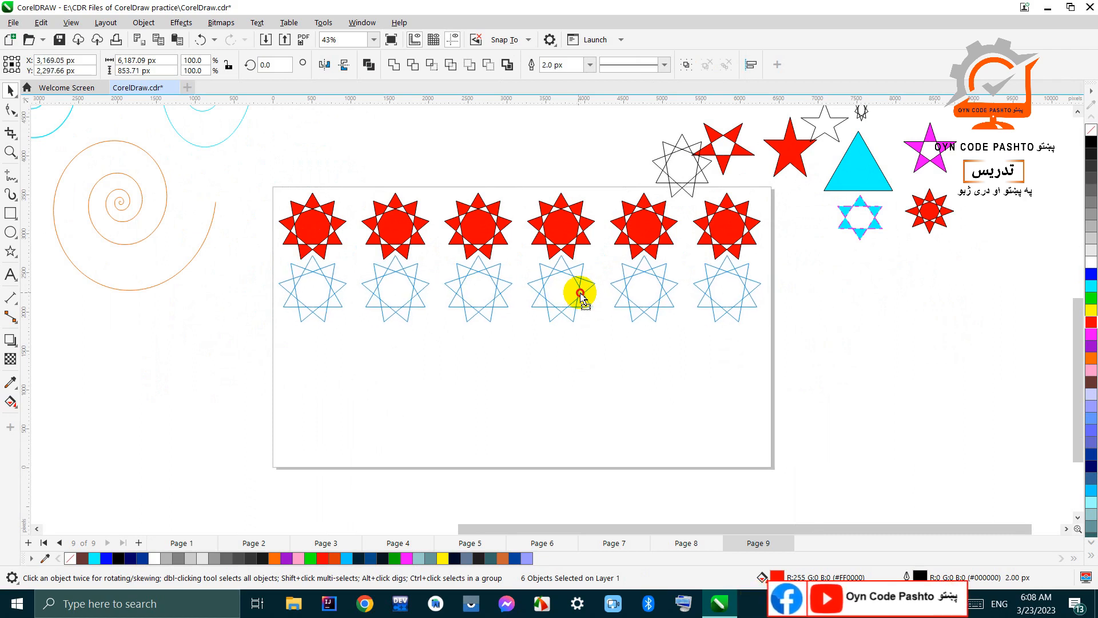
{"action": "left_click_drag", "start_coordinate": [581, 295], "coordinate": [579, 293]}
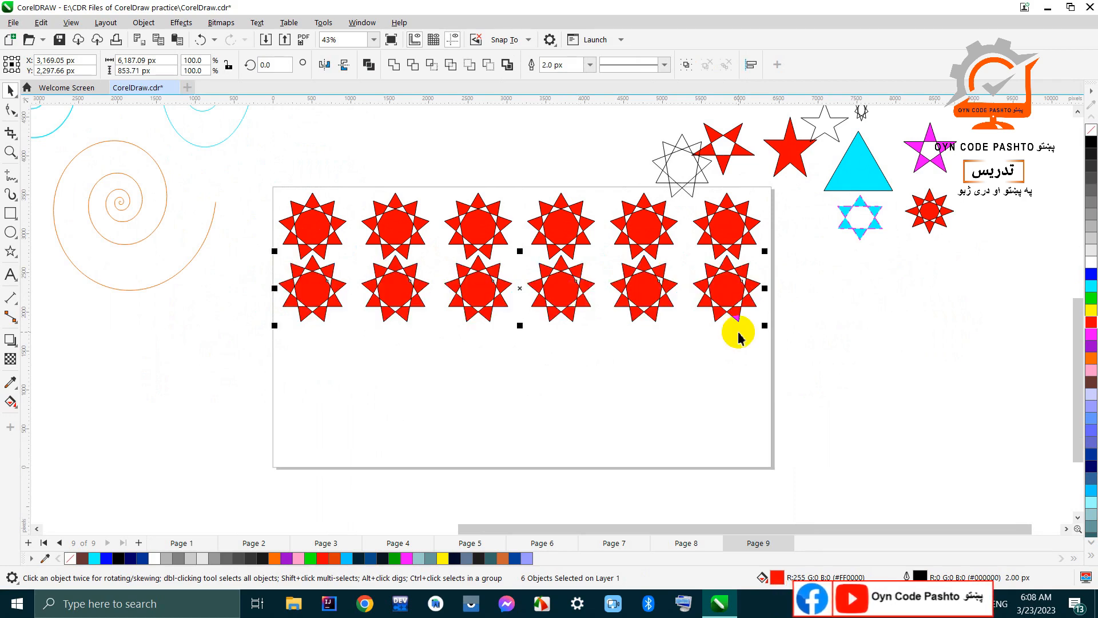
{"action": "key", "text": "ctrl+r"}
{"action": "key", "text": "ctrl+r"}
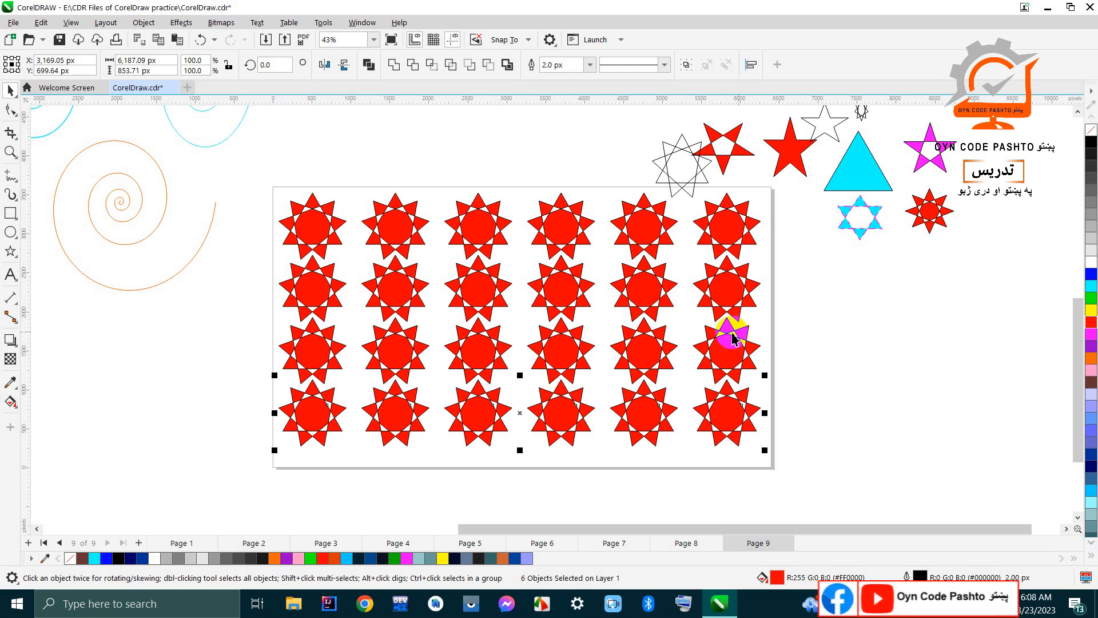
Step: Move the unfilled nine-pointed star up off the page to about X 5,031 px, Y 4,553 px, and deselect it
{"action": "scroll", "coordinate": [613, 286], "scroll_direction": "down", "scroll_amount": 2}
{"action": "scroll", "coordinate": [624, 268], "scroll_direction": "up", "scroll_amount": 1}
{"action": "left_click_drag", "start_coordinate": [649, 208], "coordinate": [637, 169]}
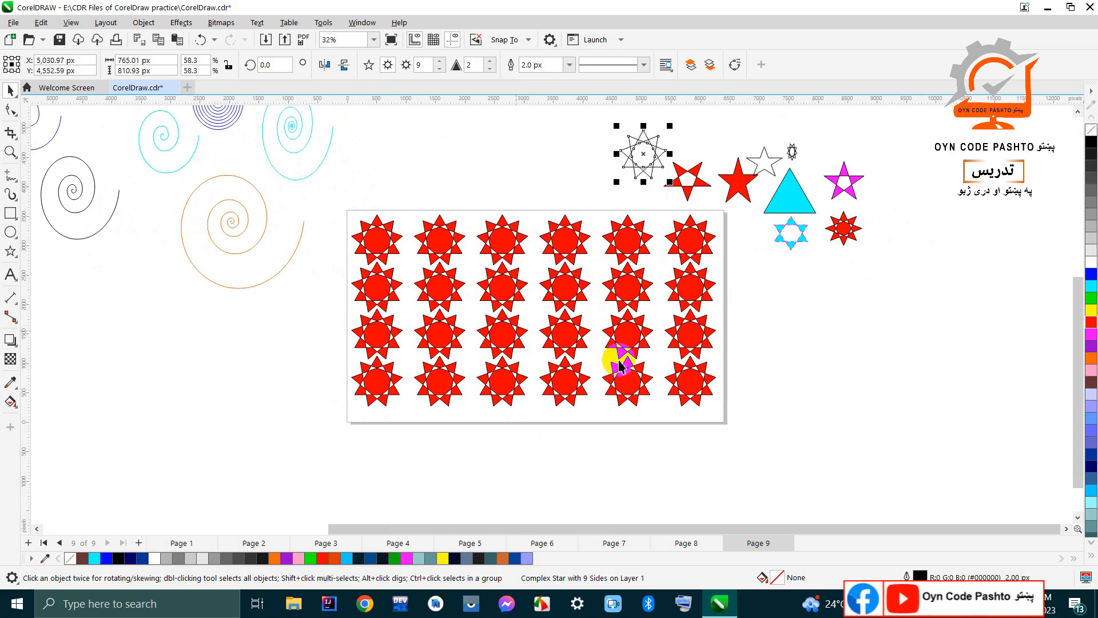
{"action": "left_click", "coordinate": [720, 416]}
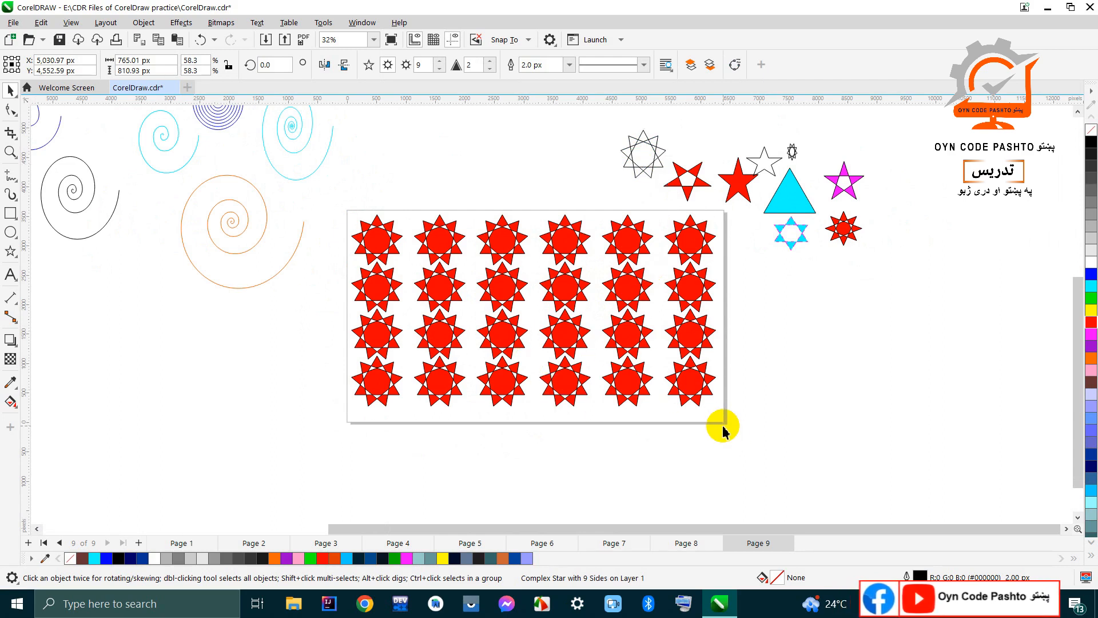
Step: Add a page-sized rectangle behind the stars, filled with gray (#999999) and without an outline
{"action": "double_click", "coordinate": [8, 216]}
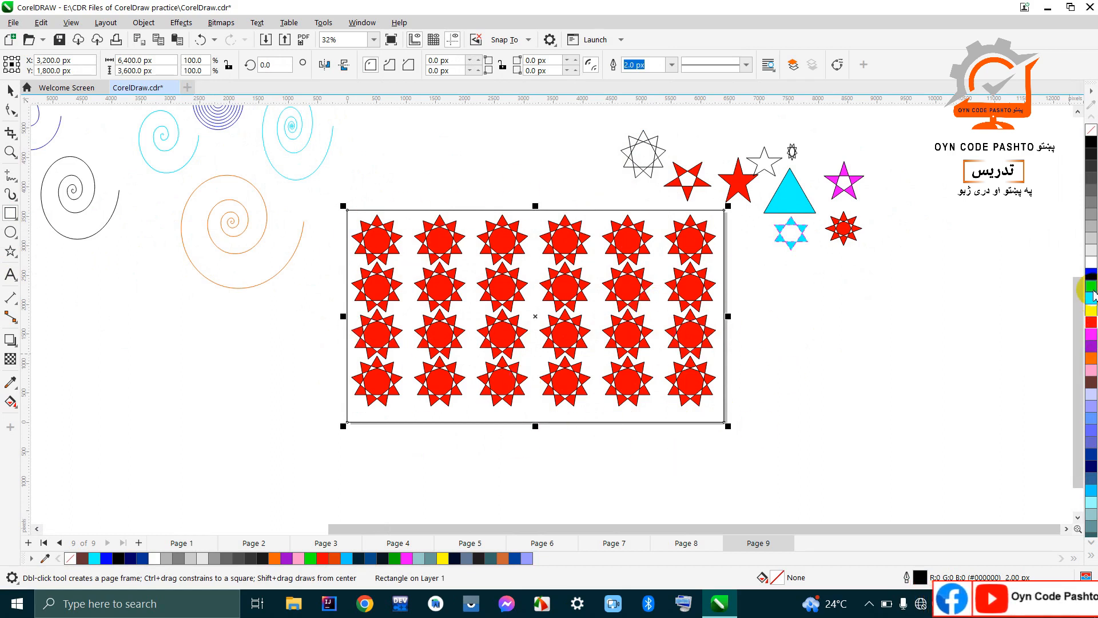
{"action": "left_click", "coordinate": [1091, 172]}
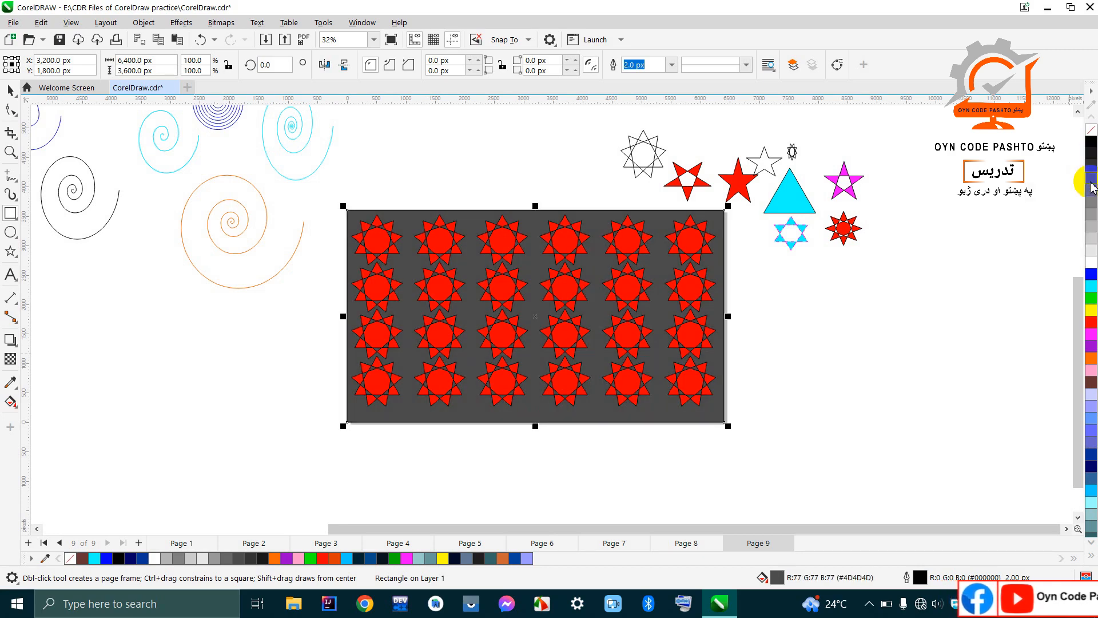
{"action": "left_click", "coordinate": [1093, 216]}
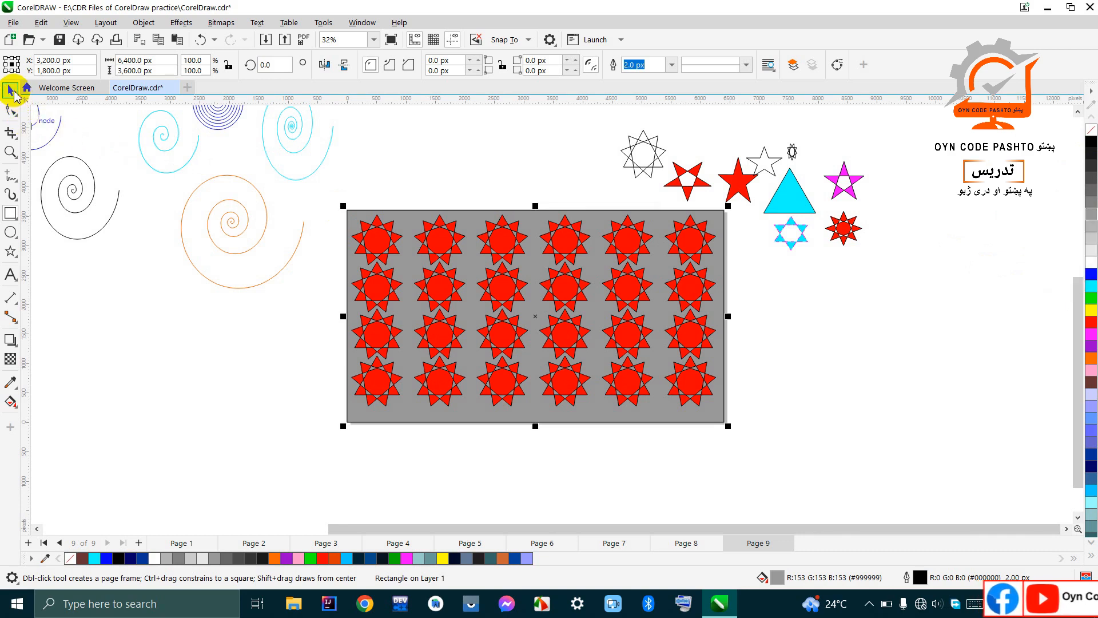
{"action": "left_click", "coordinate": [12, 91]}
{"action": "right_click", "coordinate": [1091, 132]}
Step: Select all 24 red stars on the page and remove their outlines
{"action": "left_click_drag", "start_coordinate": [767, 410], "coordinate": [326, 217]}
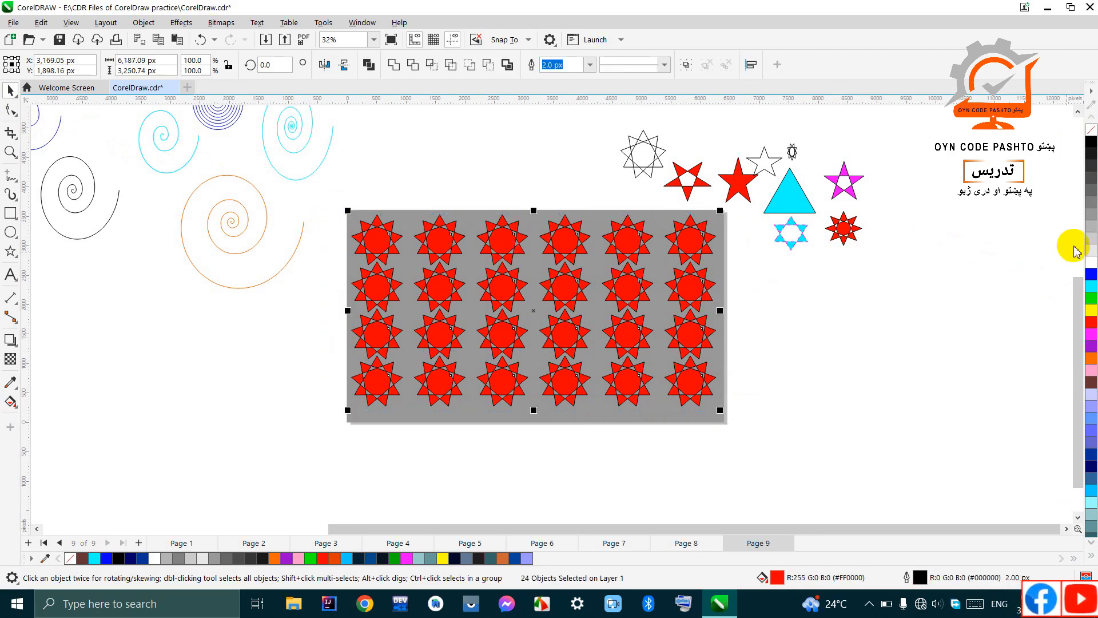
{"action": "right_click", "coordinate": [1090, 131]}
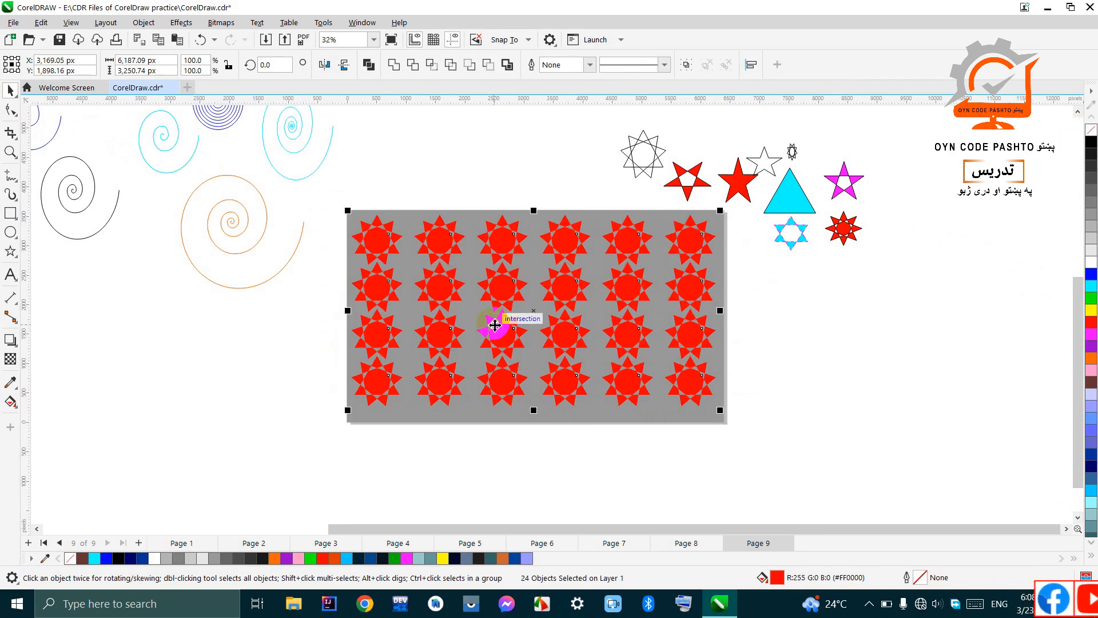
{"action": "scroll", "coordinate": [496, 323], "scroll_direction": "up", "scroll_amount": 2}
{"action": "scroll", "coordinate": [500, 318], "scroll_direction": "down", "scroll_amount": 1}
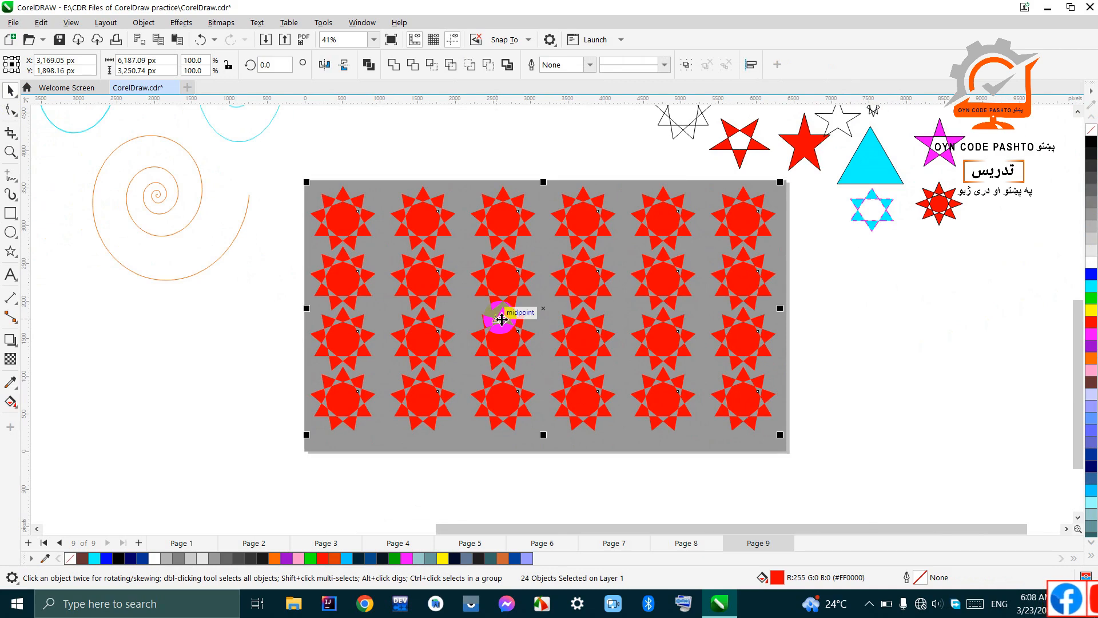
Step: Try a green outline on the 24 selected stars, and set their outline color to yellow (#FFFF00)
{"action": "scroll", "coordinate": [501, 319], "scroll_direction": "down", "scroll_amount": 1}
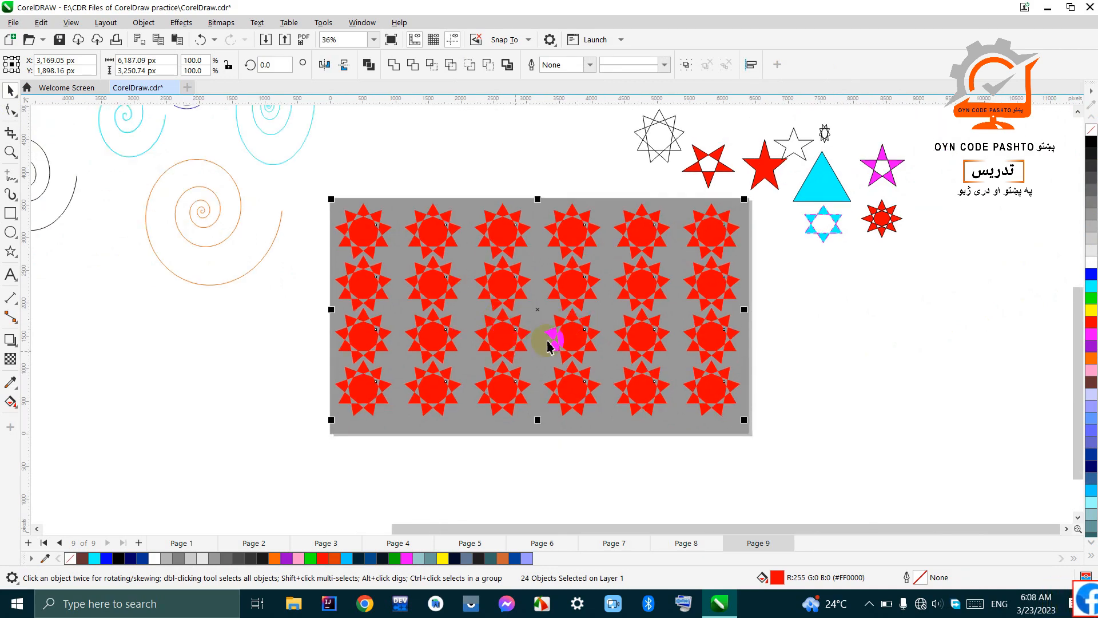
{"action": "scroll", "coordinate": [663, 350], "scroll_direction": "up", "scroll_amount": 3}
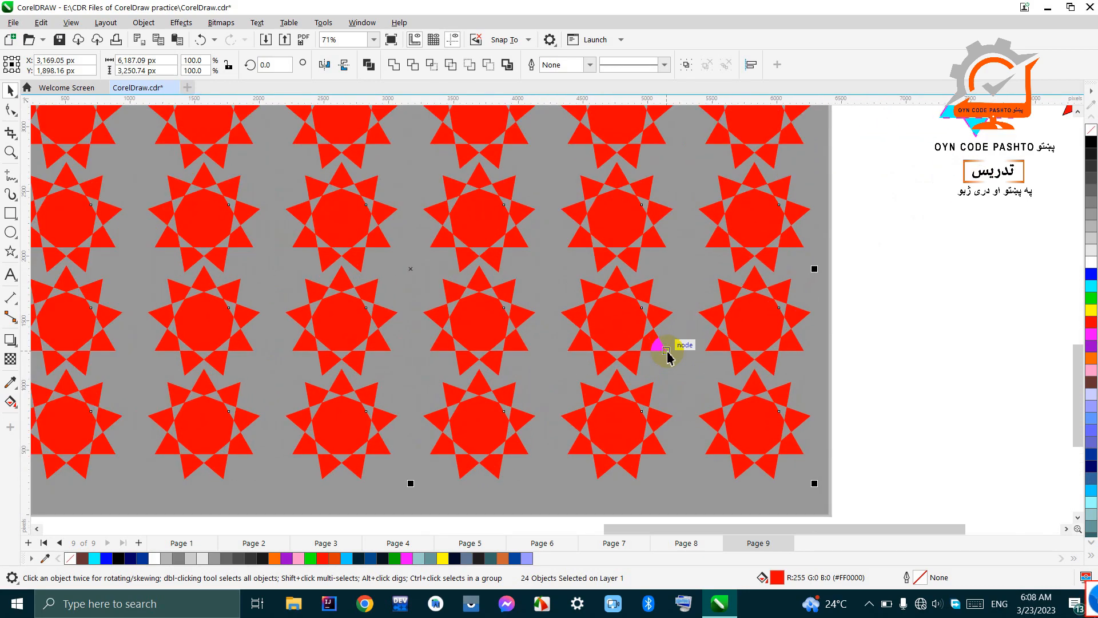
{"action": "scroll", "coordinate": [669, 353], "scroll_direction": "down", "scroll_amount": 3}
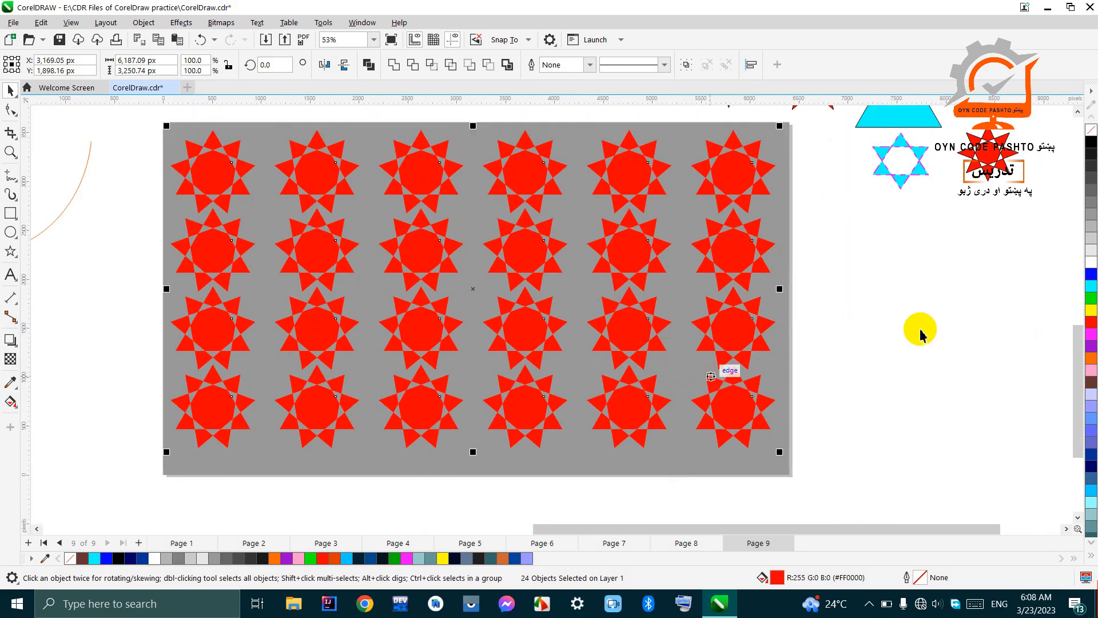
{"action": "right_click", "coordinate": [1091, 287]}
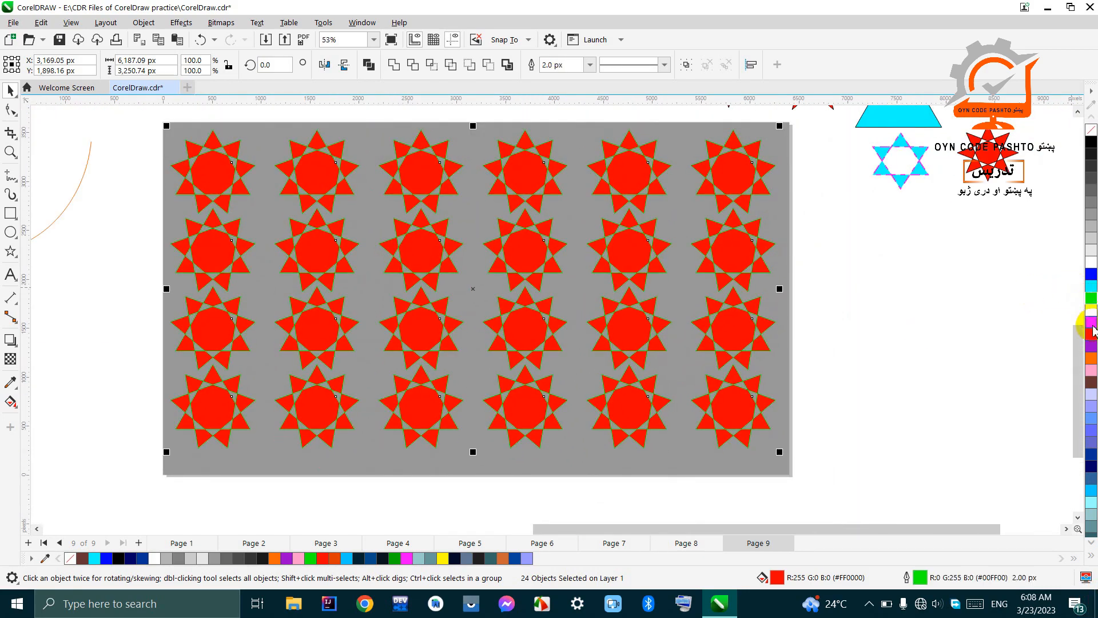
{"action": "right_click", "coordinate": [1091, 313]}
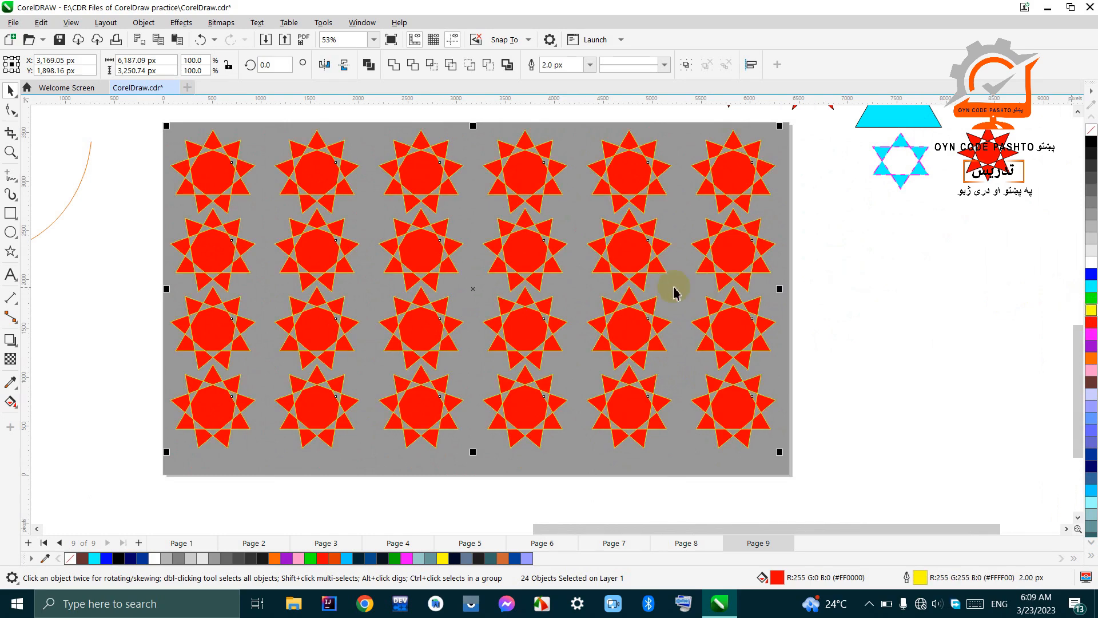
{"action": "scroll", "coordinate": [657, 283], "scroll_direction": "down", "scroll_amount": 4}
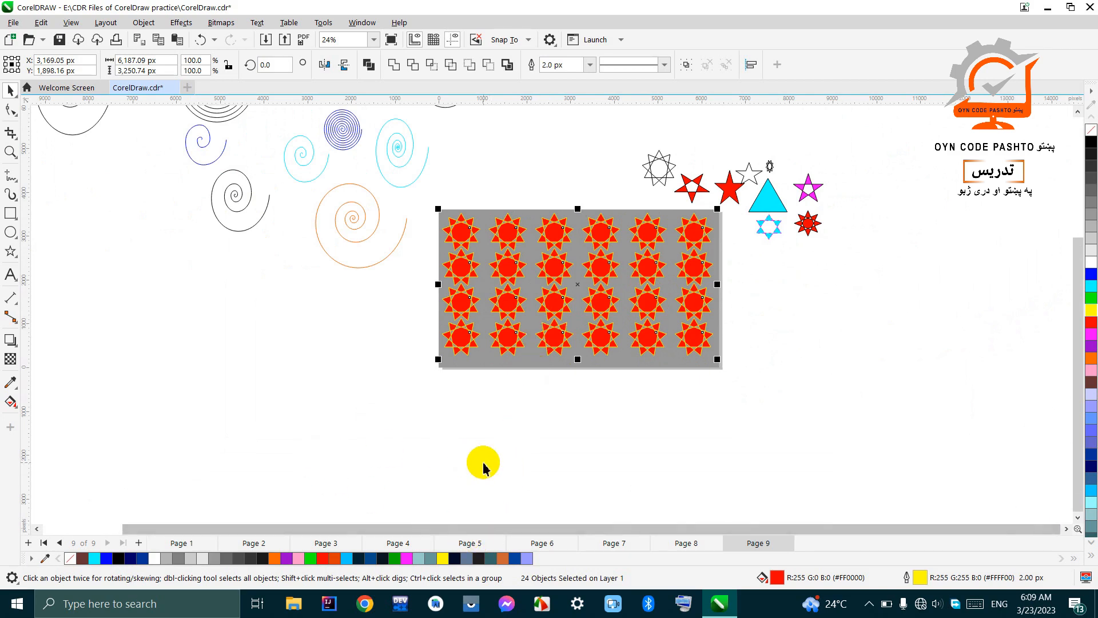
{"action": "scroll", "coordinate": [483, 466], "scroll_direction": "down", "scroll_amount": 2}
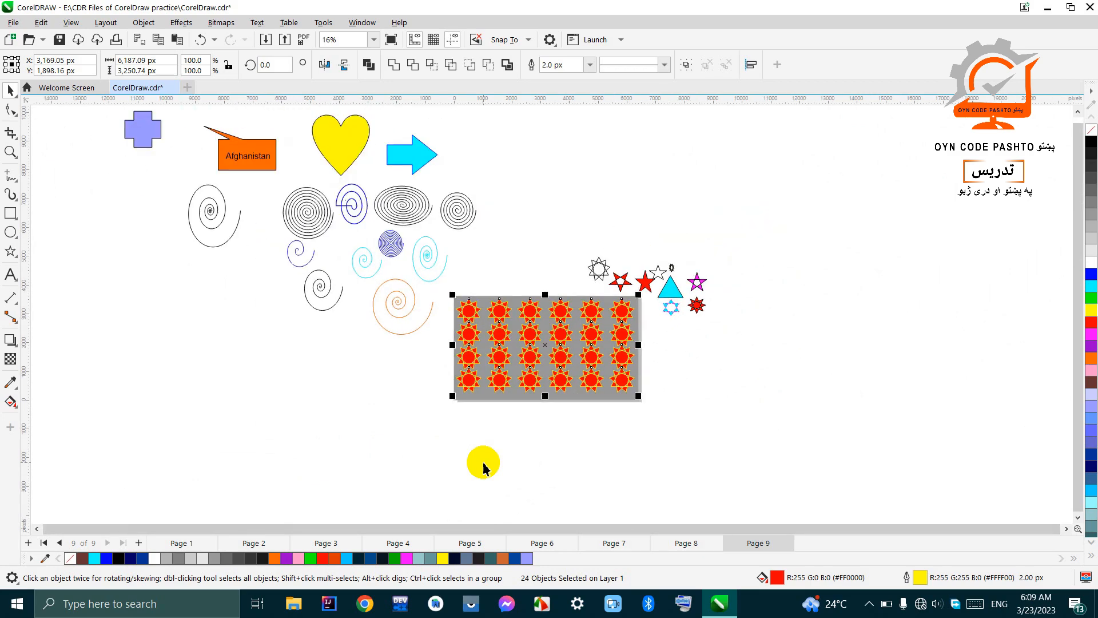
{"action": "scroll", "coordinate": [483, 466], "scroll_direction": "down", "scroll_amount": 2}
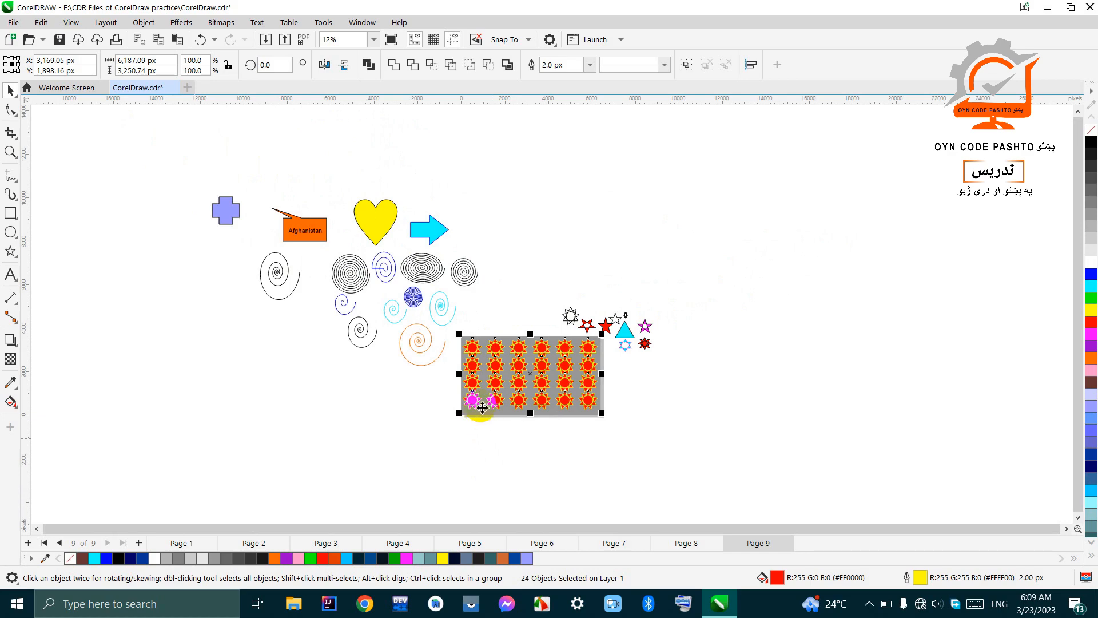
{"action": "scroll", "coordinate": [473, 350], "scroll_direction": "up", "scroll_amount": 1}
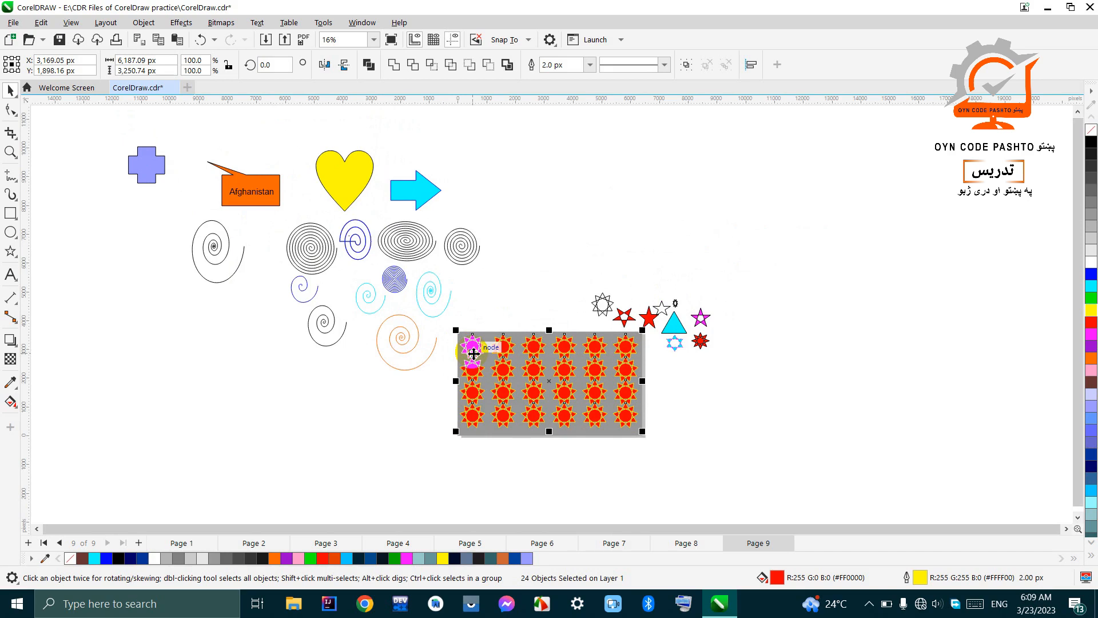